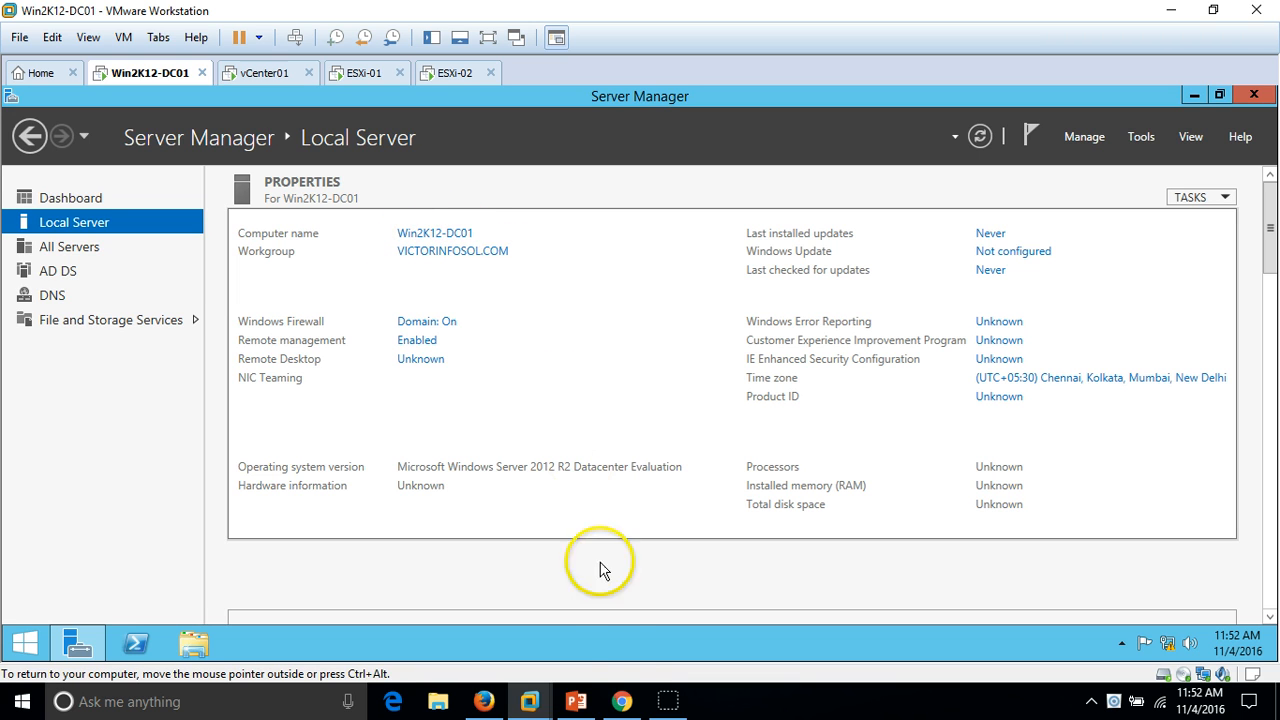
- Check the demo environment slide in PowerPoint and open the vSphere Web Client home page on the vCenter01 machine
{"action": "left_click", "coordinate": [576, 700]}
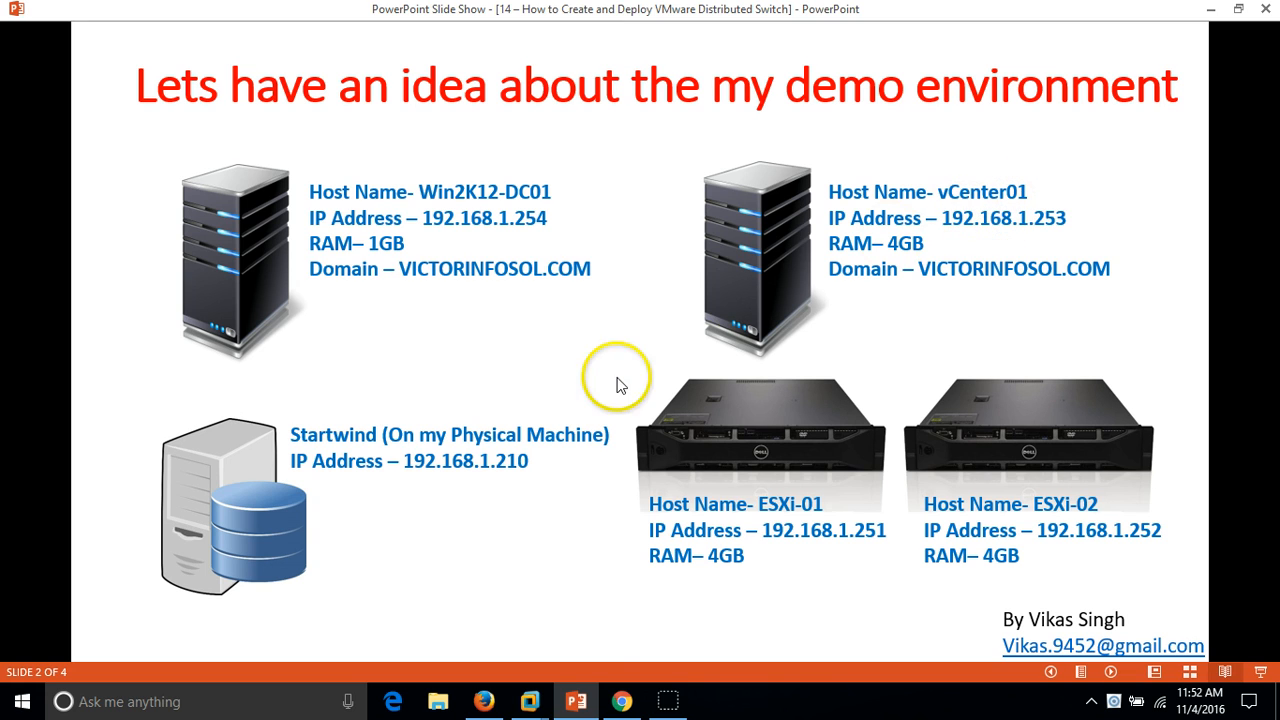
{"action": "left_click", "coordinate": [578, 698]}
{"action": "left_click", "coordinate": [284, 77]}
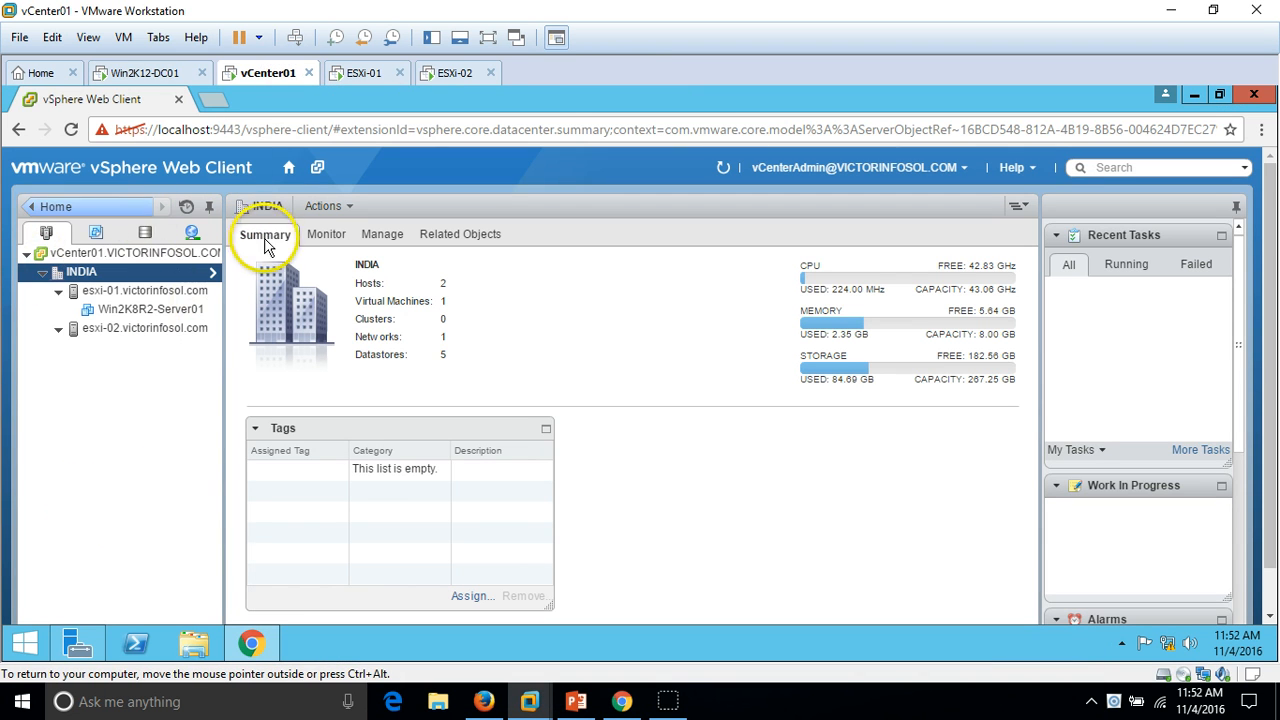
{"action": "left_click", "coordinate": [290, 170]}
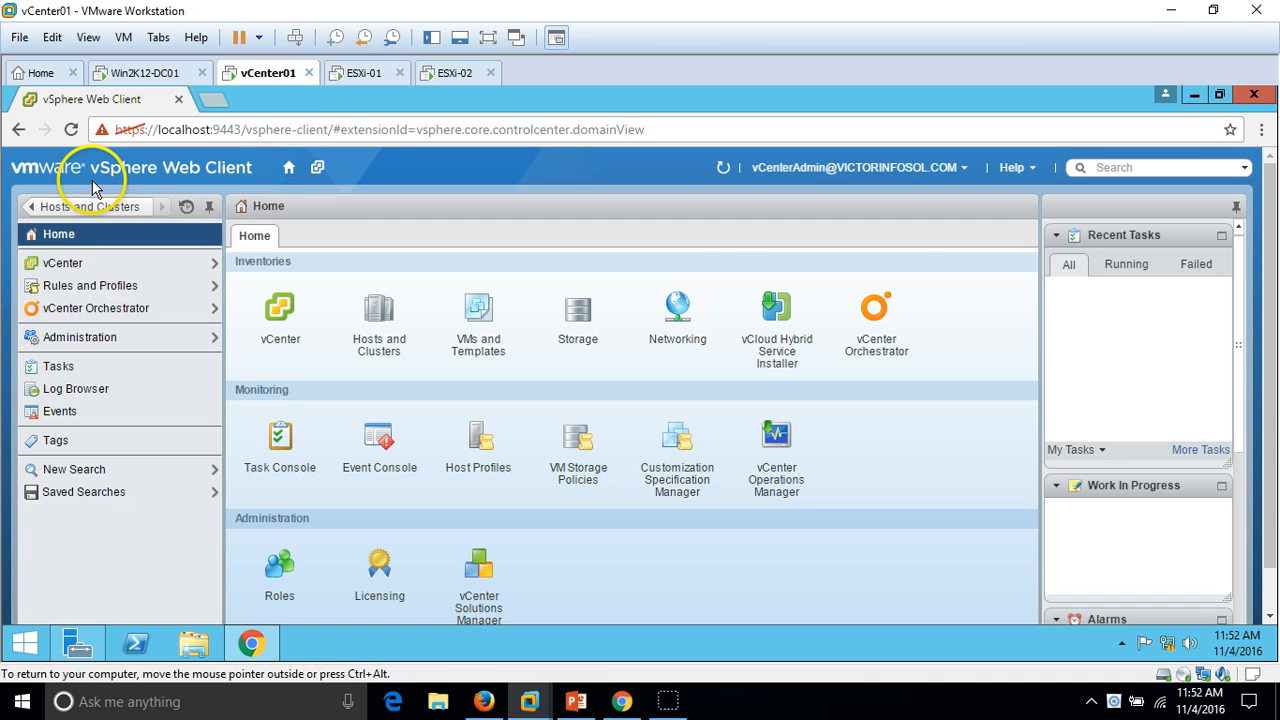
- Look at the vSphere client shortcuts on the vCenter01 desktop and return to the vSphere Web Client
{"action": "left_click", "coordinate": [251, 643]}
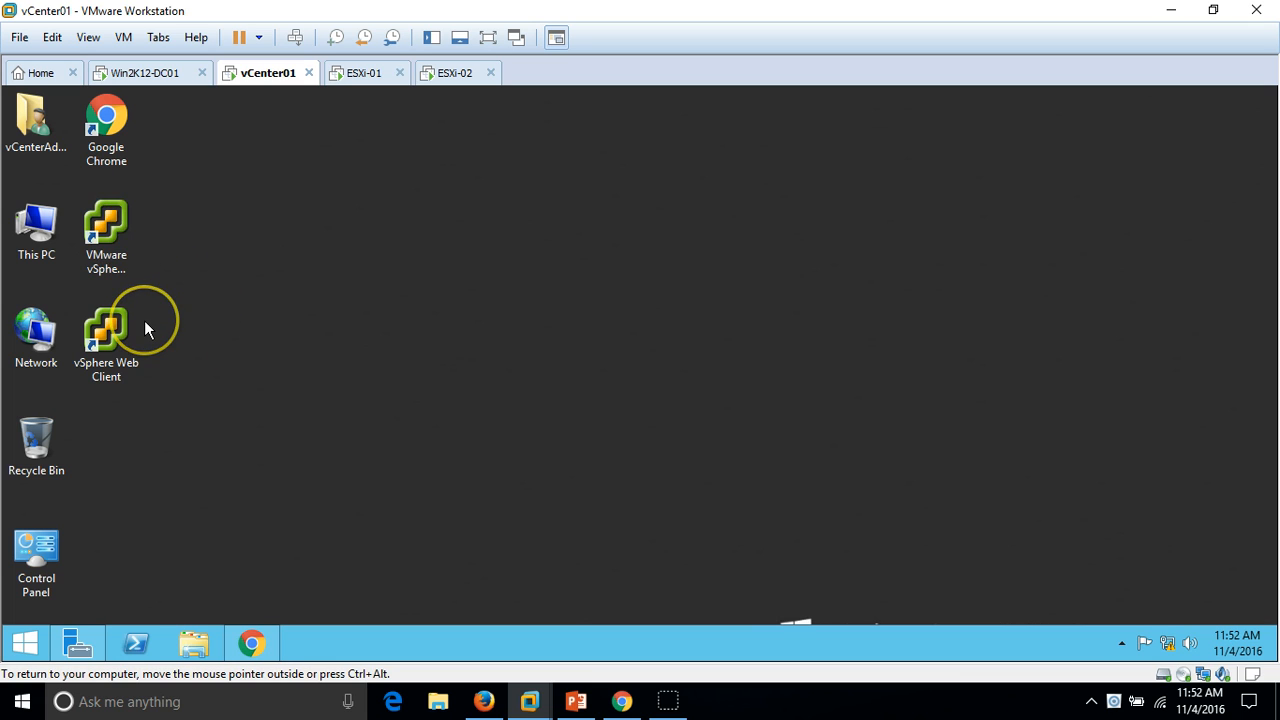
{"action": "left_click", "coordinate": [112, 227]}
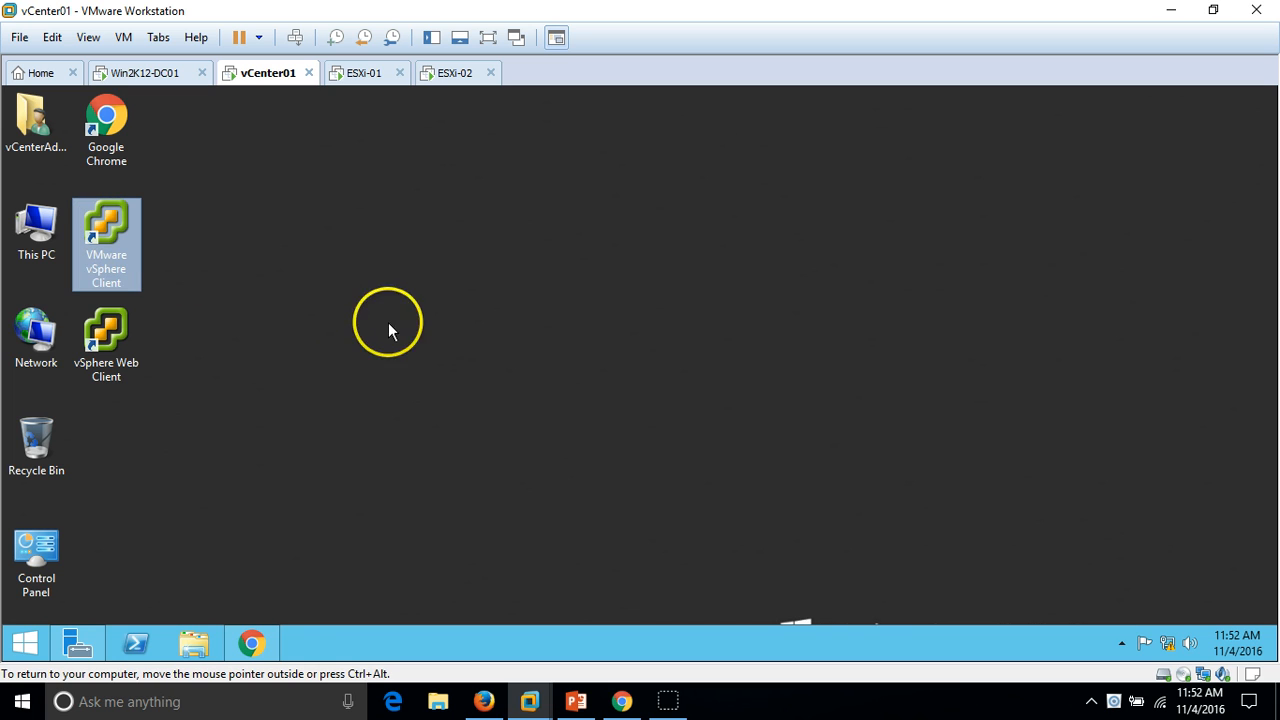
{"action": "left_click", "coordinate": [251, 641]}
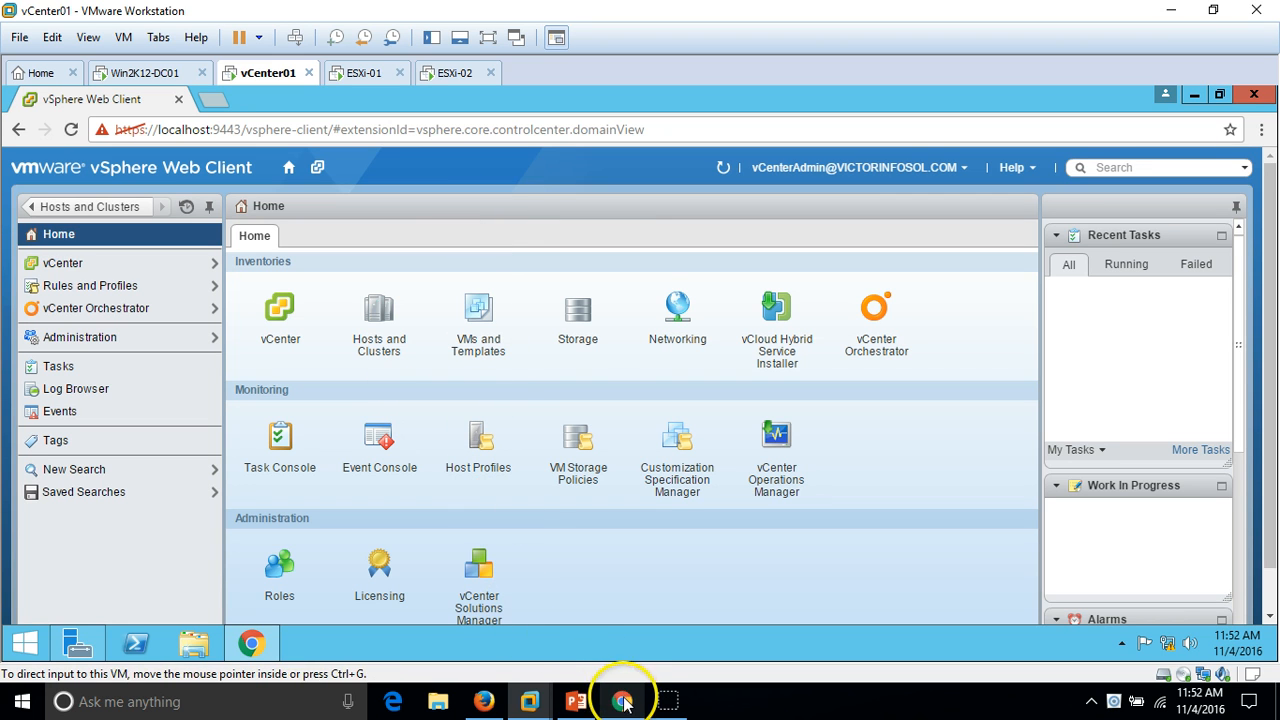
- Check the ESXi hosts on the PowerPoint slide and view the INDIA datacenter summary under Hosts and Clusters
{"action": "left_click", "coordinate": [576, 701]}
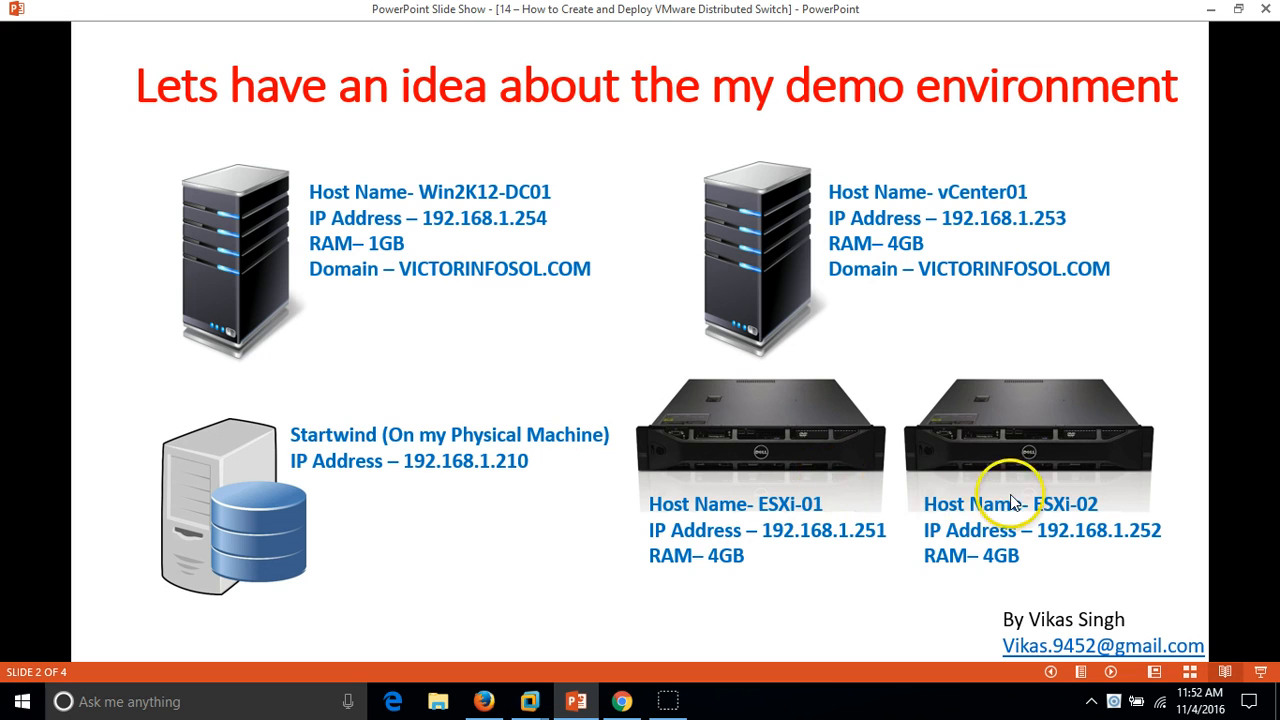
{"action": "left_click", "coordinate": [574, 701]}
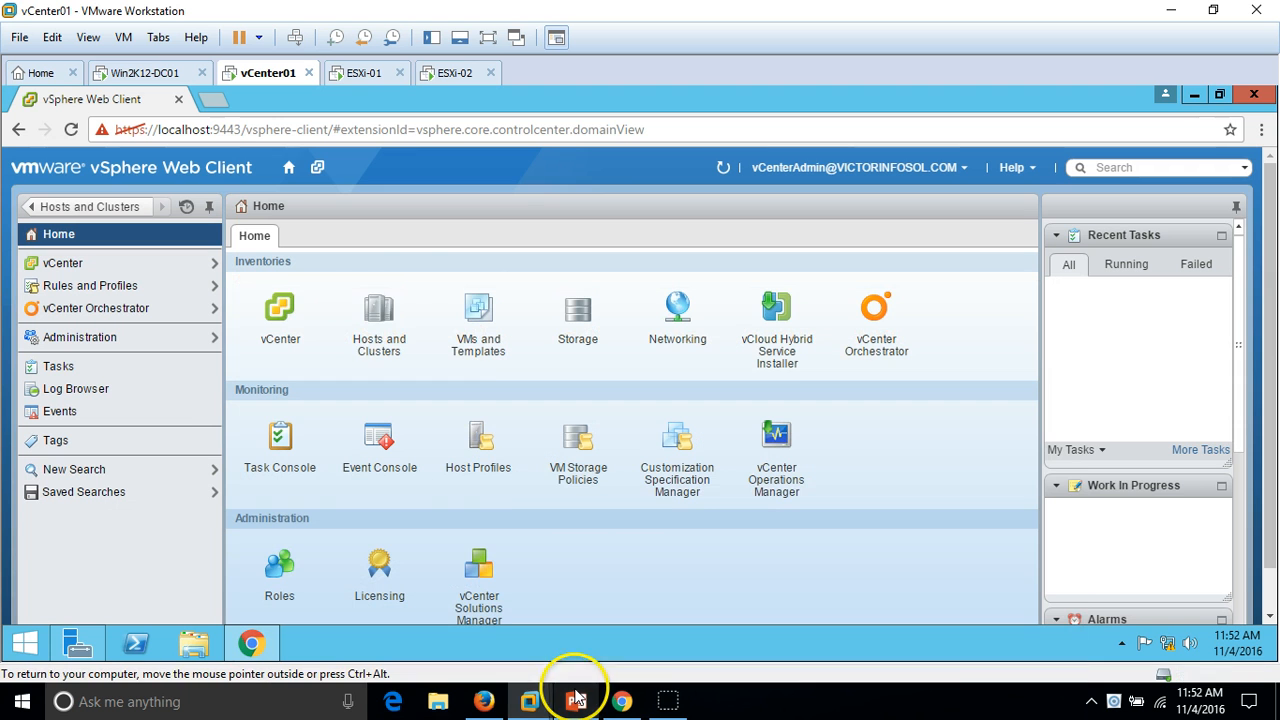
{"action": "left_click", "coordinate": [379, 310]}
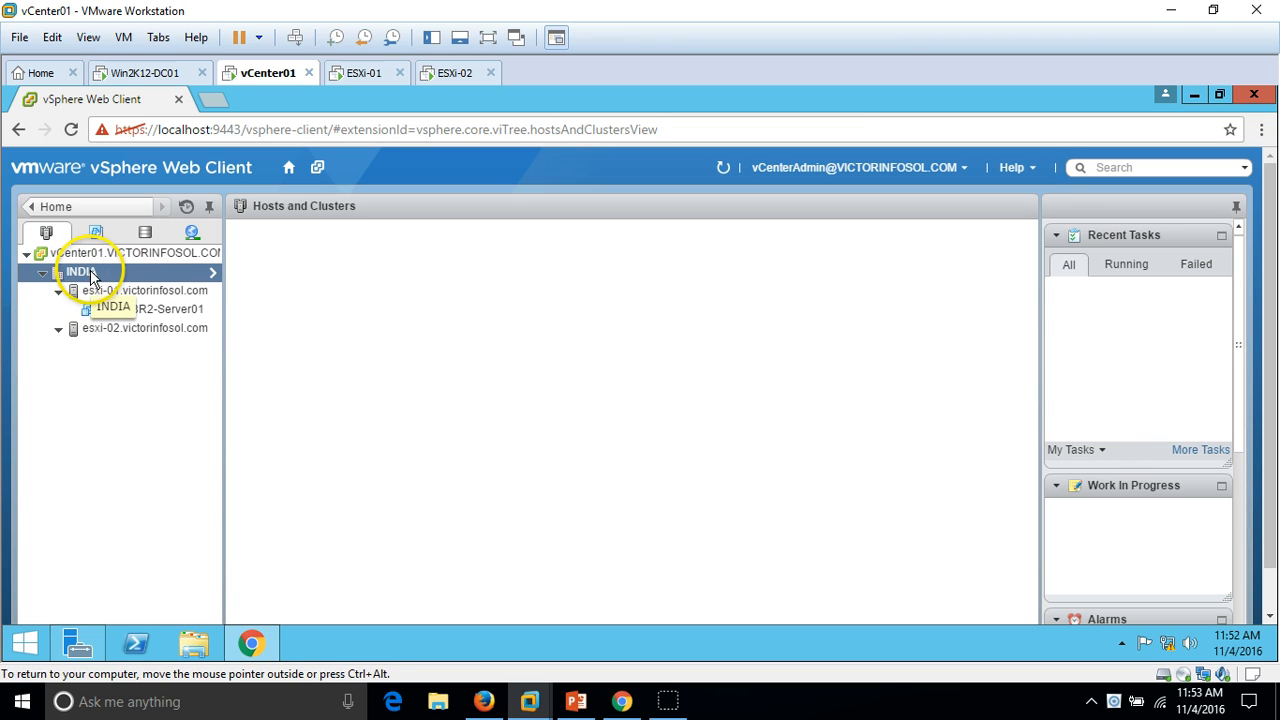
{"action": "left_click", "coordinate": [100, 309]}
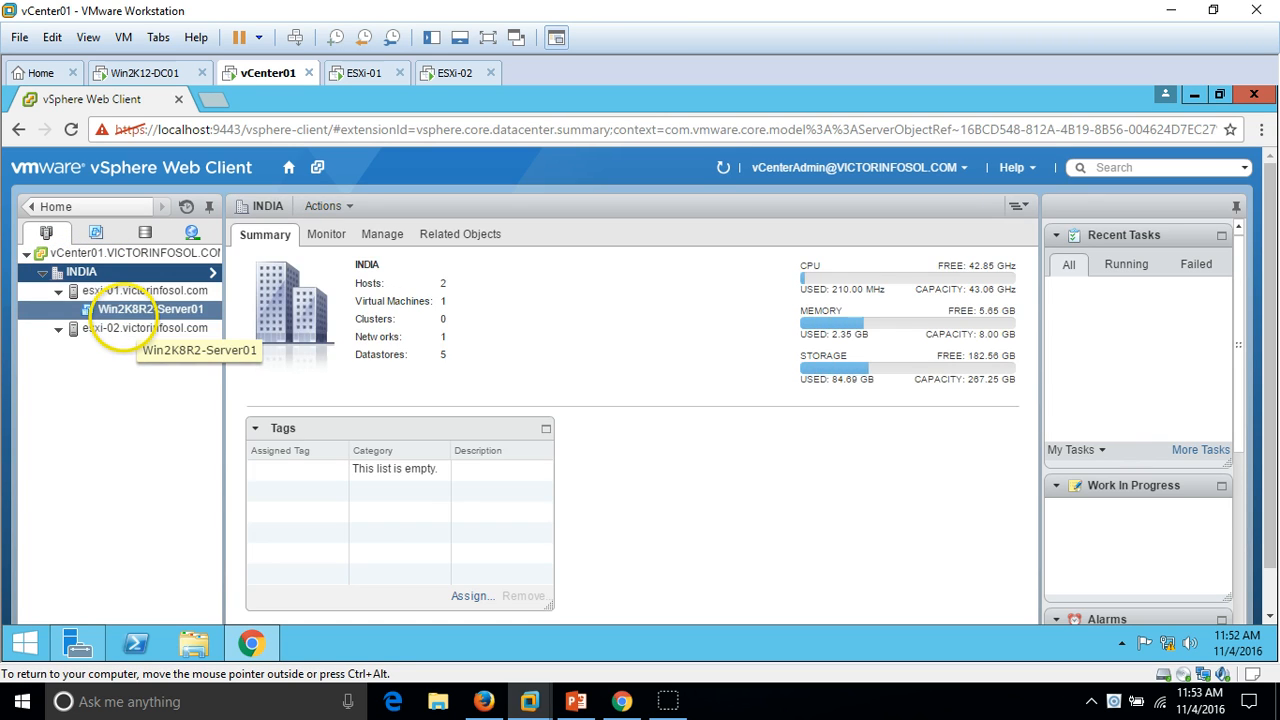
- View the consoles of the ESXi-01 and ESXi-02 machines and return to vCenter01
{"action": "left_click", "coordinate": [362, 73]}
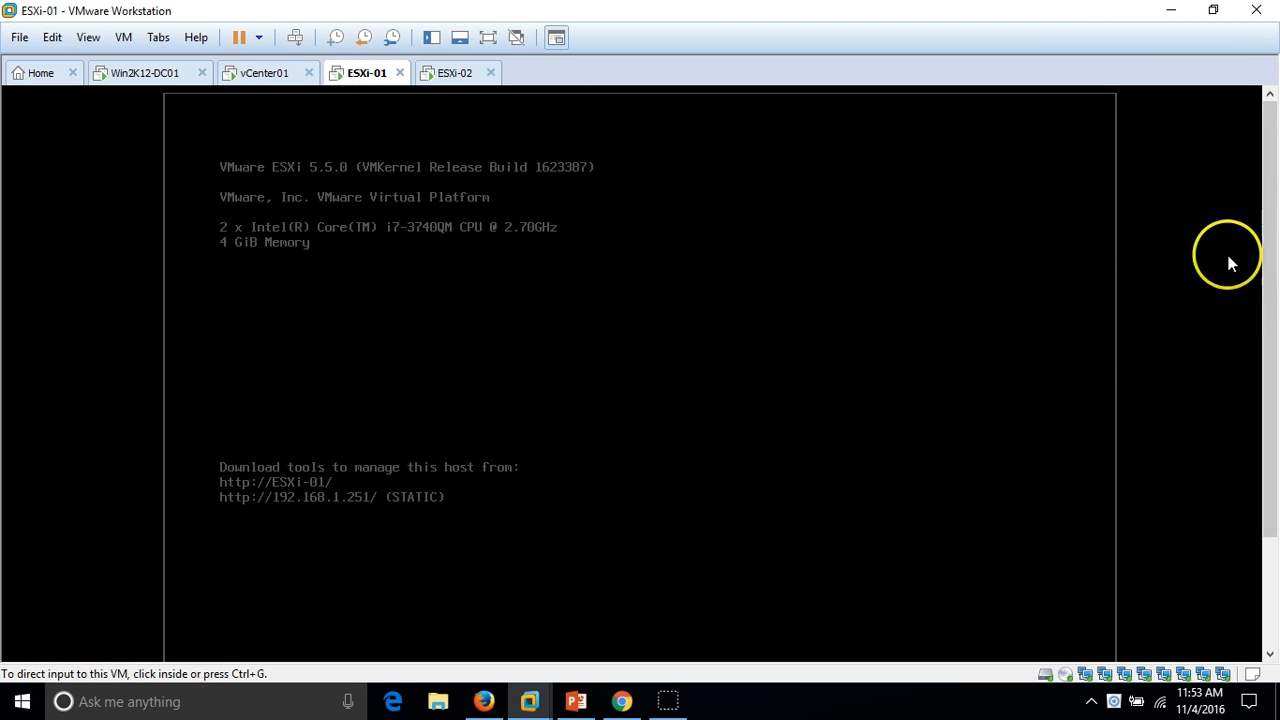
{"action": "left_click", "coordinate": [455, 73]}
{"action": "left_click", "coordinate": [380, 73]}
{"action": "left_click", "coordinate": [455, 73]}
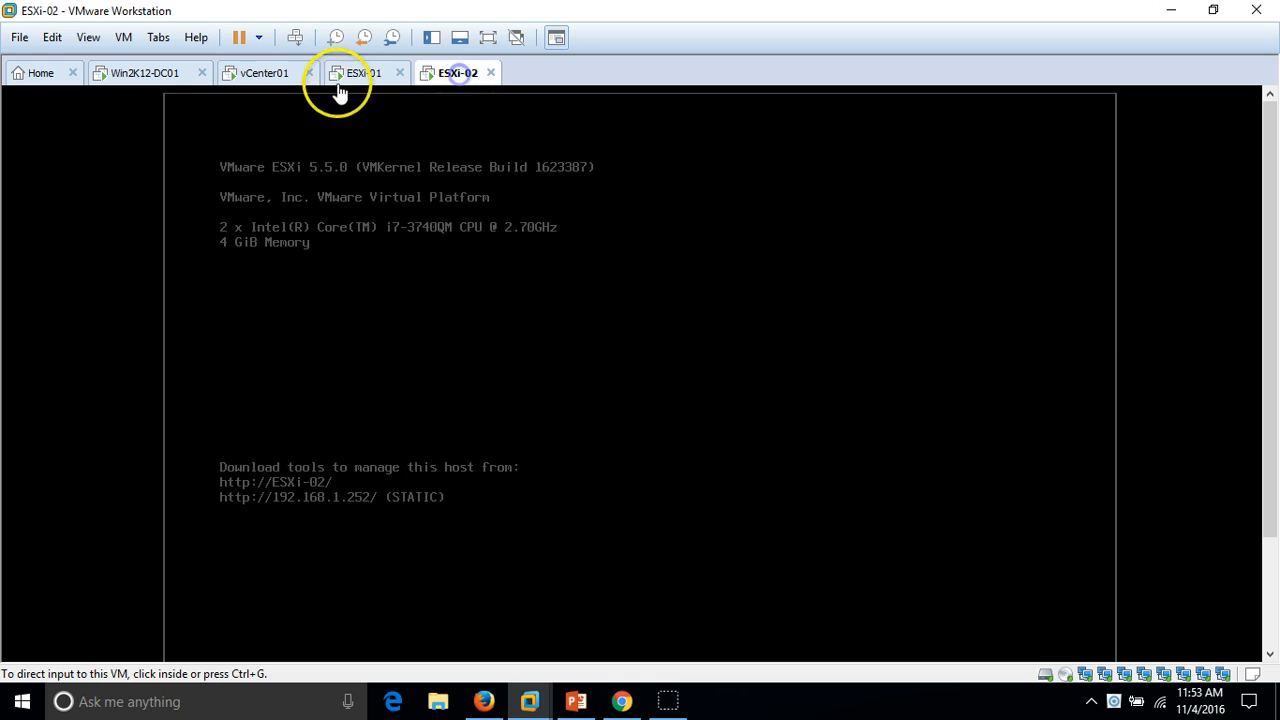
{"action": "left_click", "coordinate": [264, 73]}
- Check the storage server on the PowerPoint slide, open StarWind Management Console and connect to the VICTOR-LP server
{"action": "left_click", "coordinate": [566, 705]}
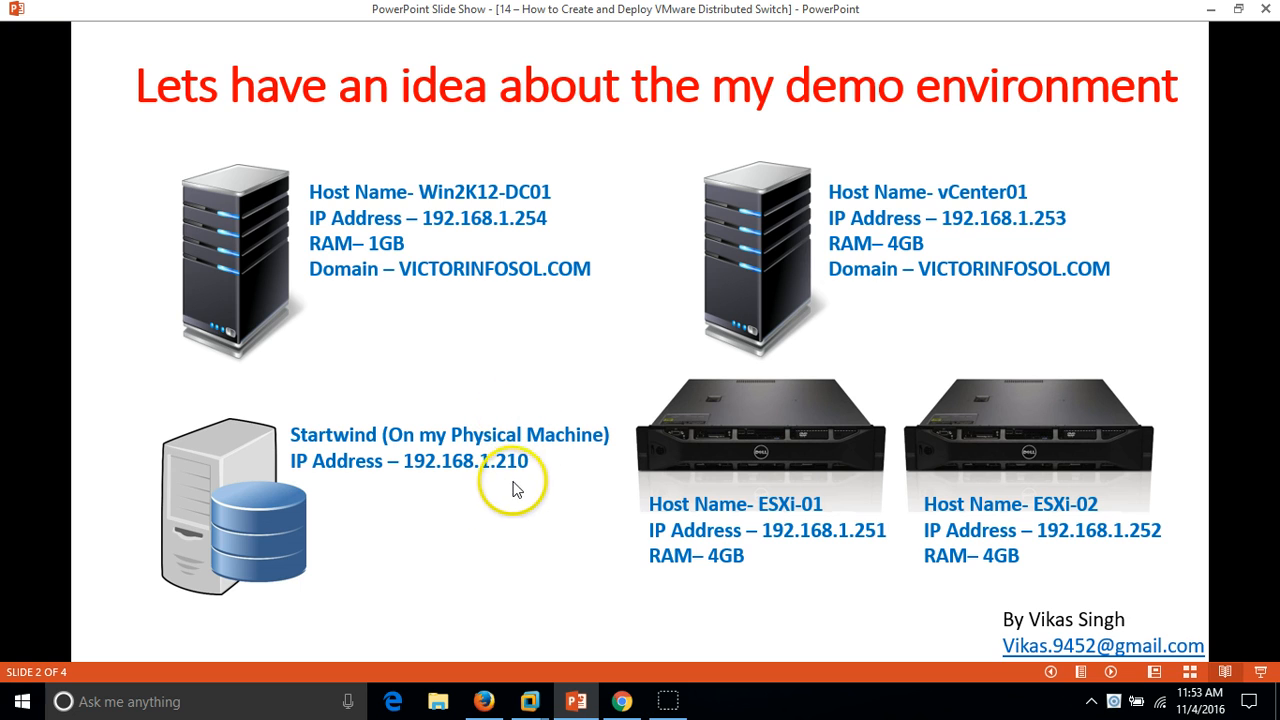
{"action": "left_click", "coordinate": [1090, 701]}
{"action": "left_click", "coordinate": [1092, 664]}
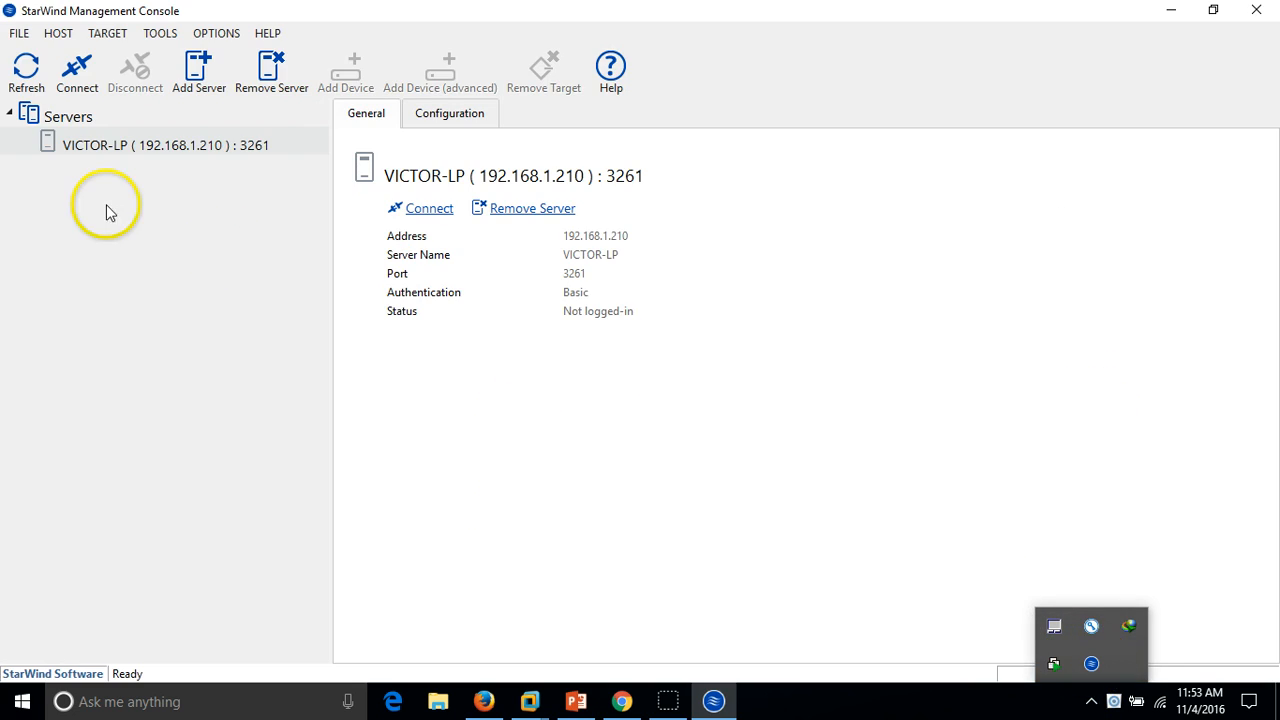
{"action": "left_click", "coordinate": [421, 210]}
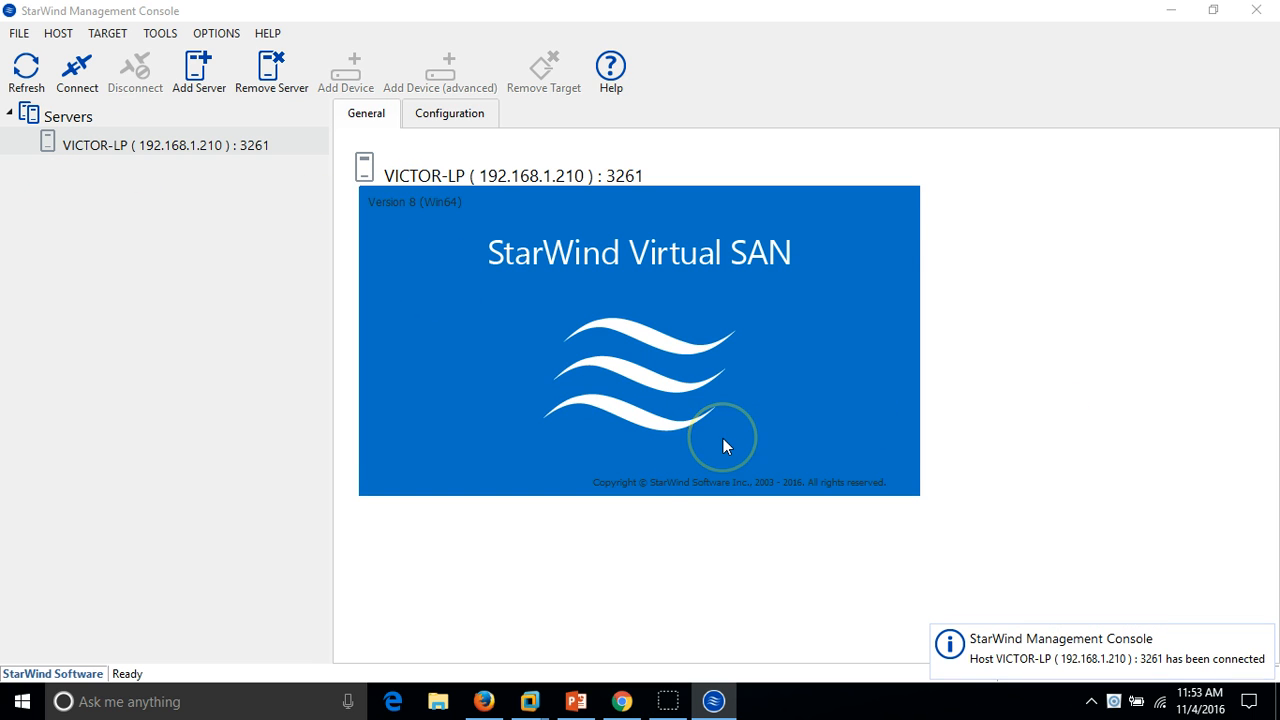
- Examine the three image file devices and the ESXi host iSCSI sessions of the iSCSI01 target
{"action": "left_click", "coordinate": [468, 359]}
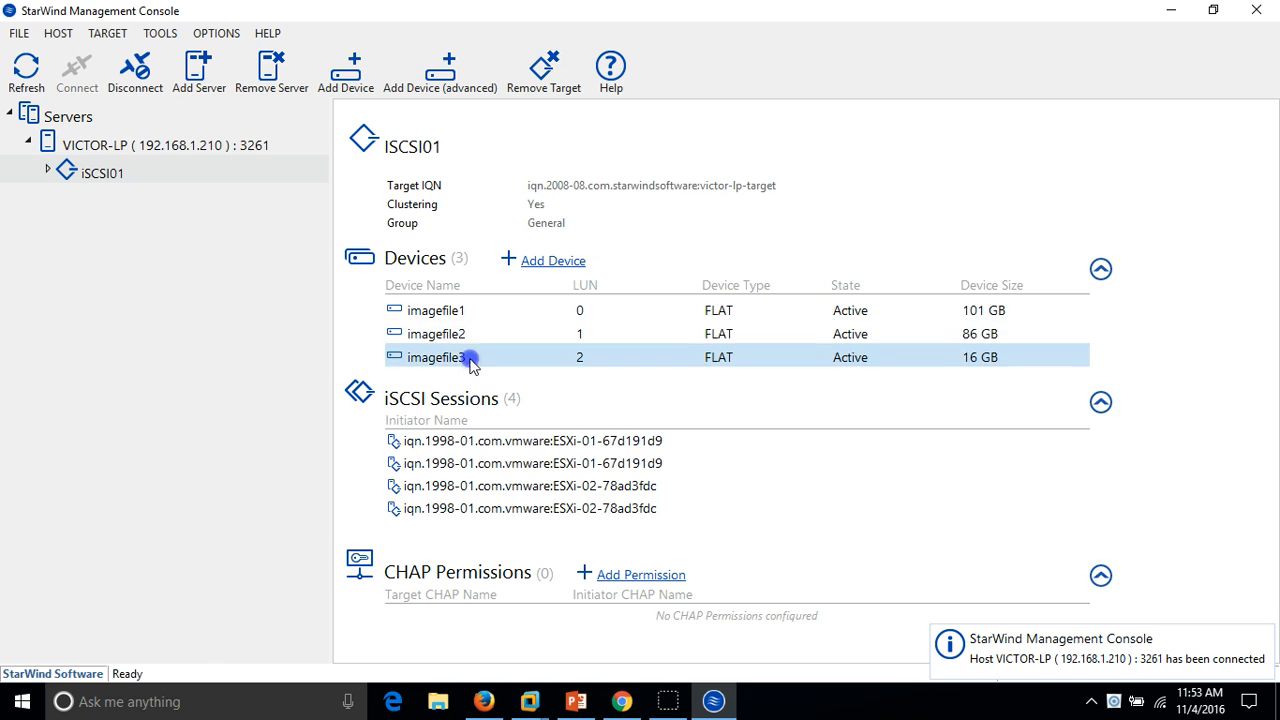
{"action": "left_click", "coordinate": [479, 333]}
{"action": "left_click", "coordinate": [506, 310]}
{"action": "left_click", "coordinate": [497, 332]}
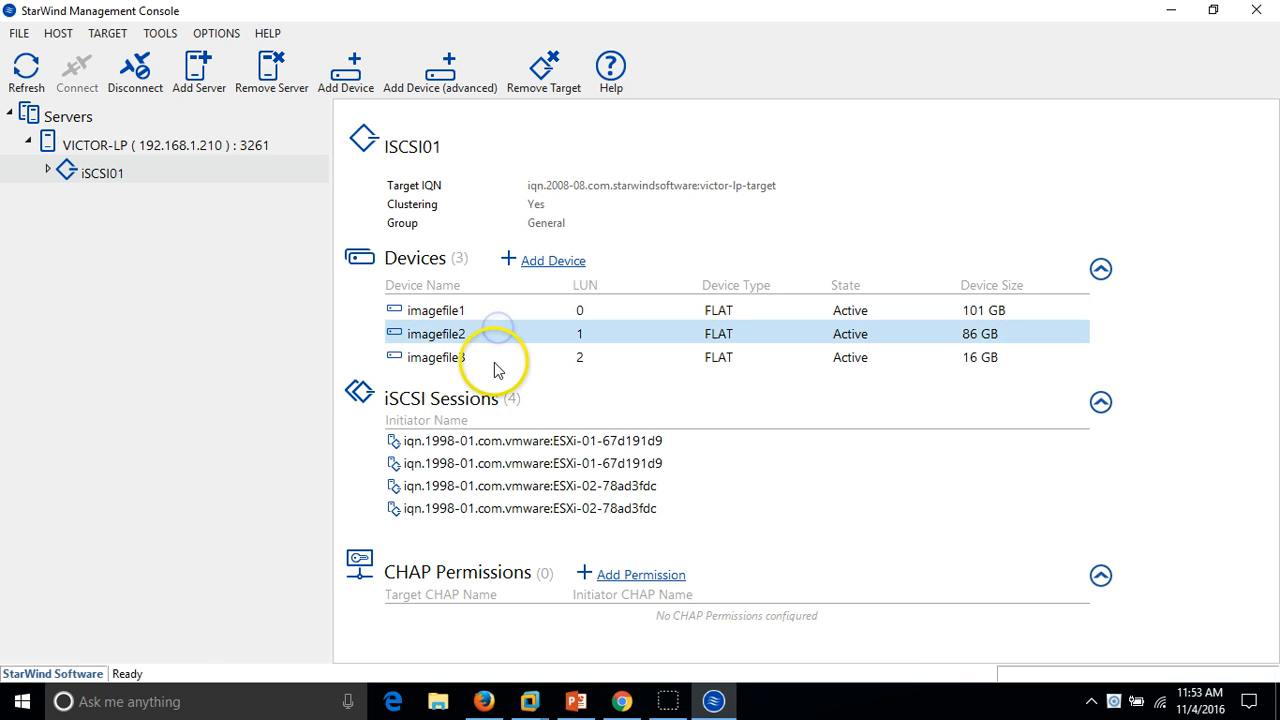
{"action": "left_click", "coordinate": [416, 358]}
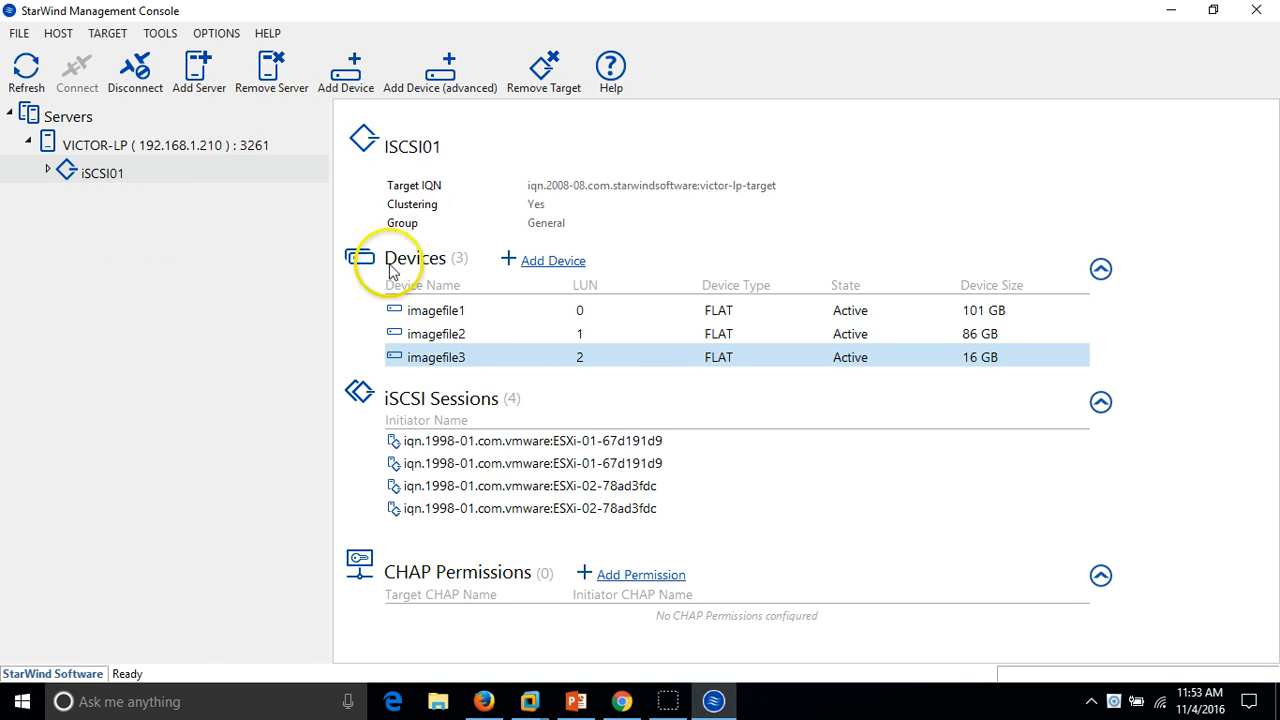
{"action": "left_click", "coordinate": [640, 463]}
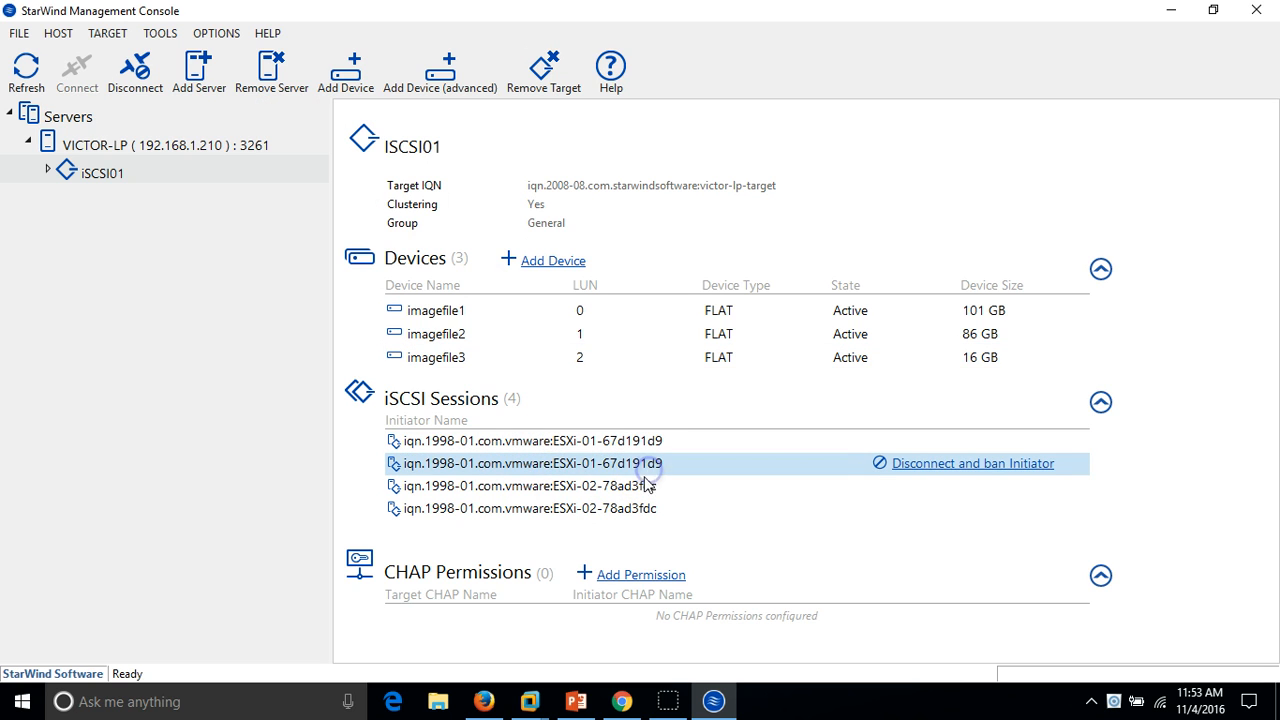
{"action": "left_click", "coordinate": [644, 487]}
{"action": "left_click", "coordinate": [646, 508]}
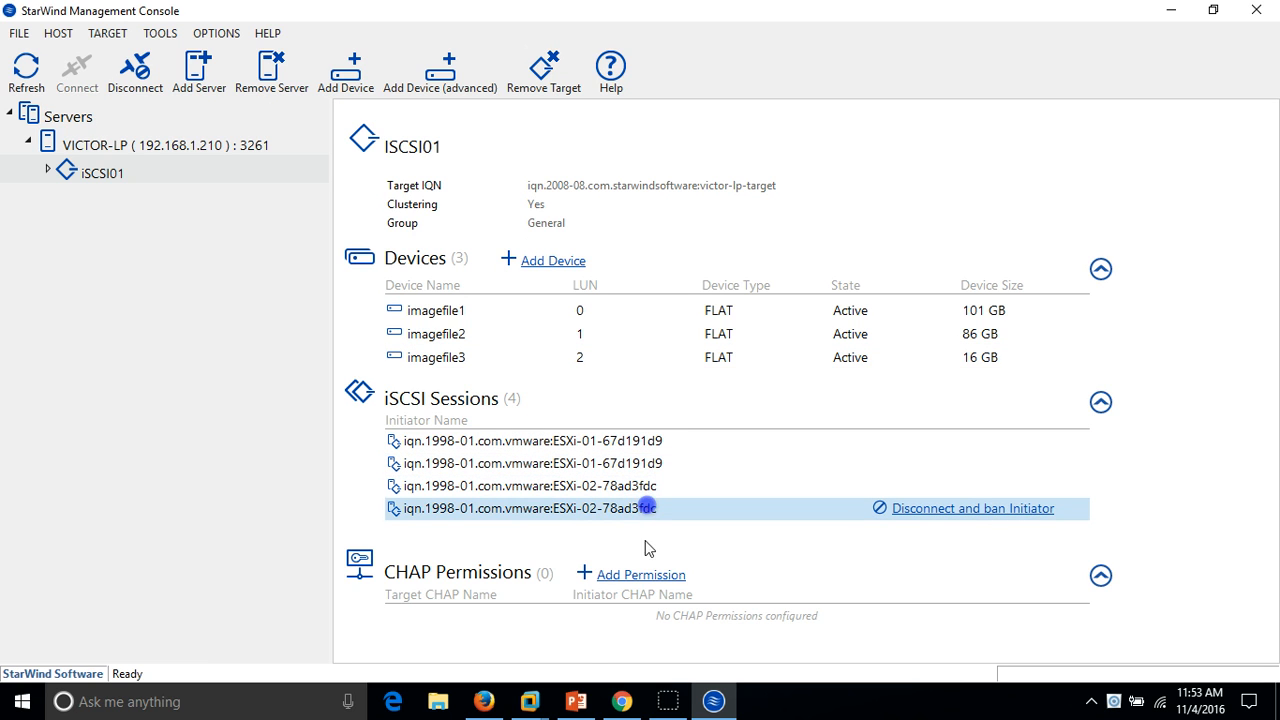
- Switch to VMware Workstation and examine the datastores related to the esxi-01.victorinfosol.com host in vCenter01
{"action": "left_click", "coordinate": [529, 701]}
{"action": "left_click", "coordinate": [460, 588]}
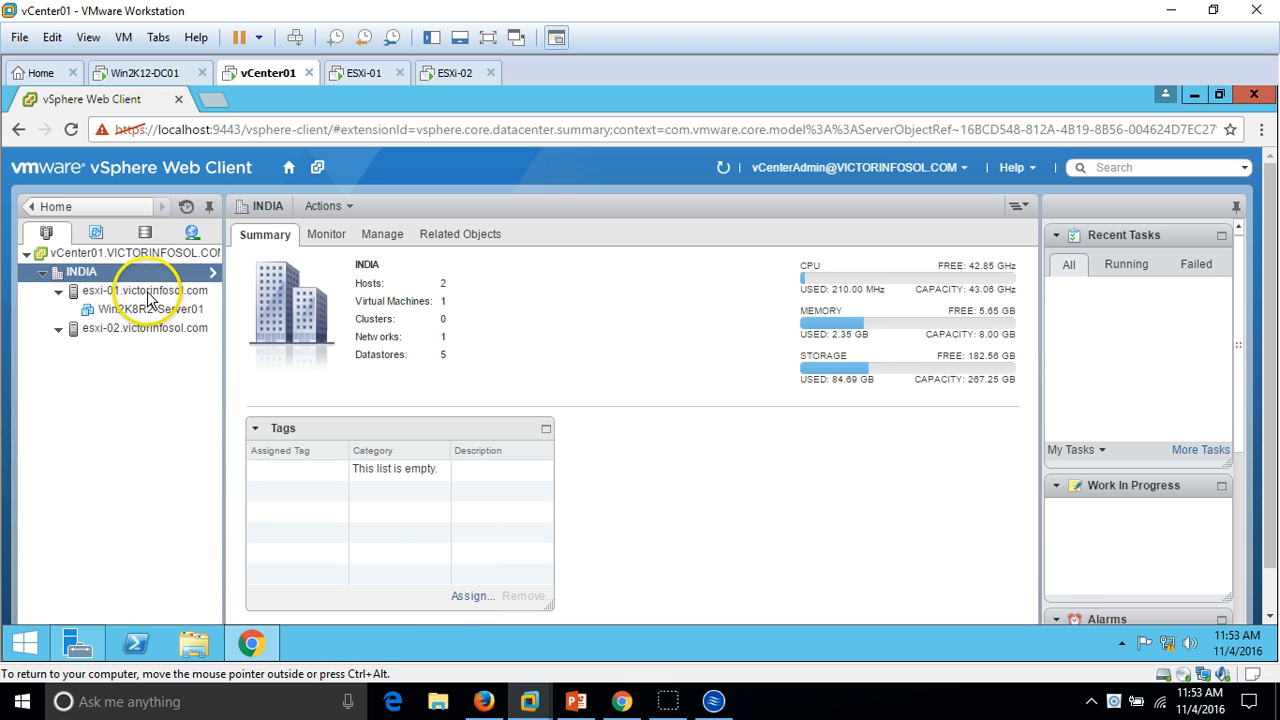
{"action": "left_click", "coordinate": [143, 296]}
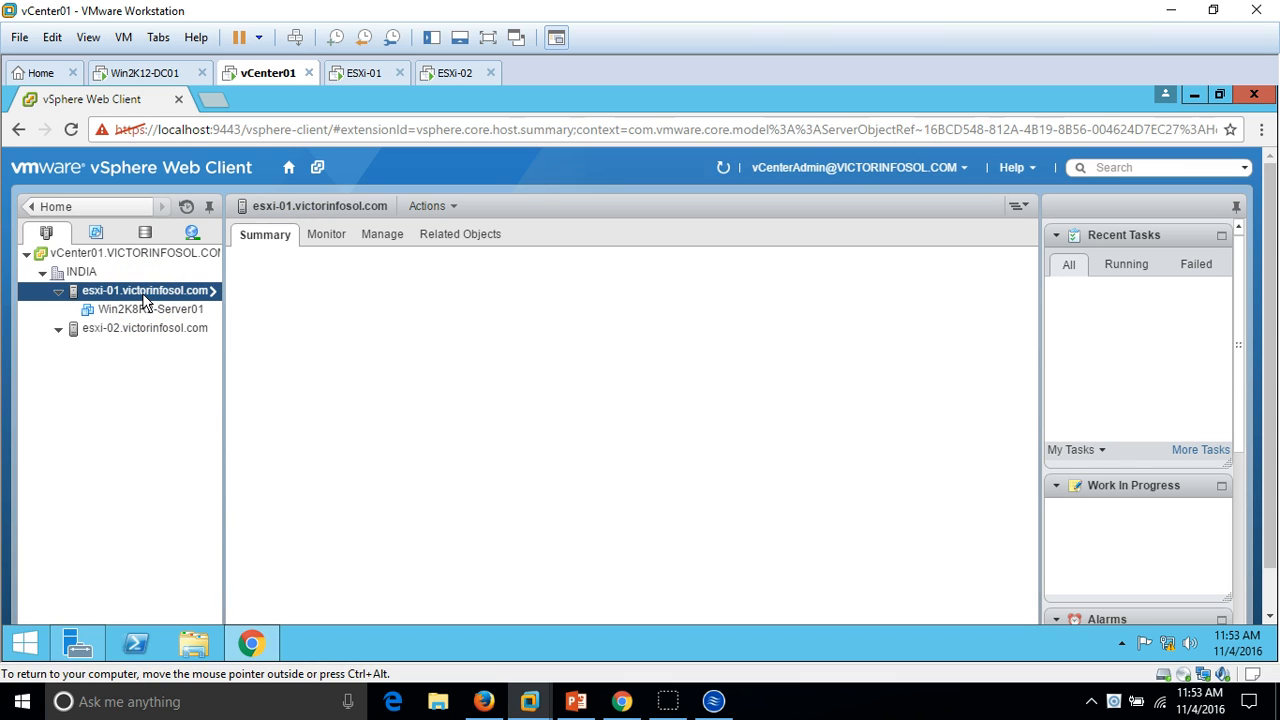
{"action": "left_click", "coordinate": [444, 240]}
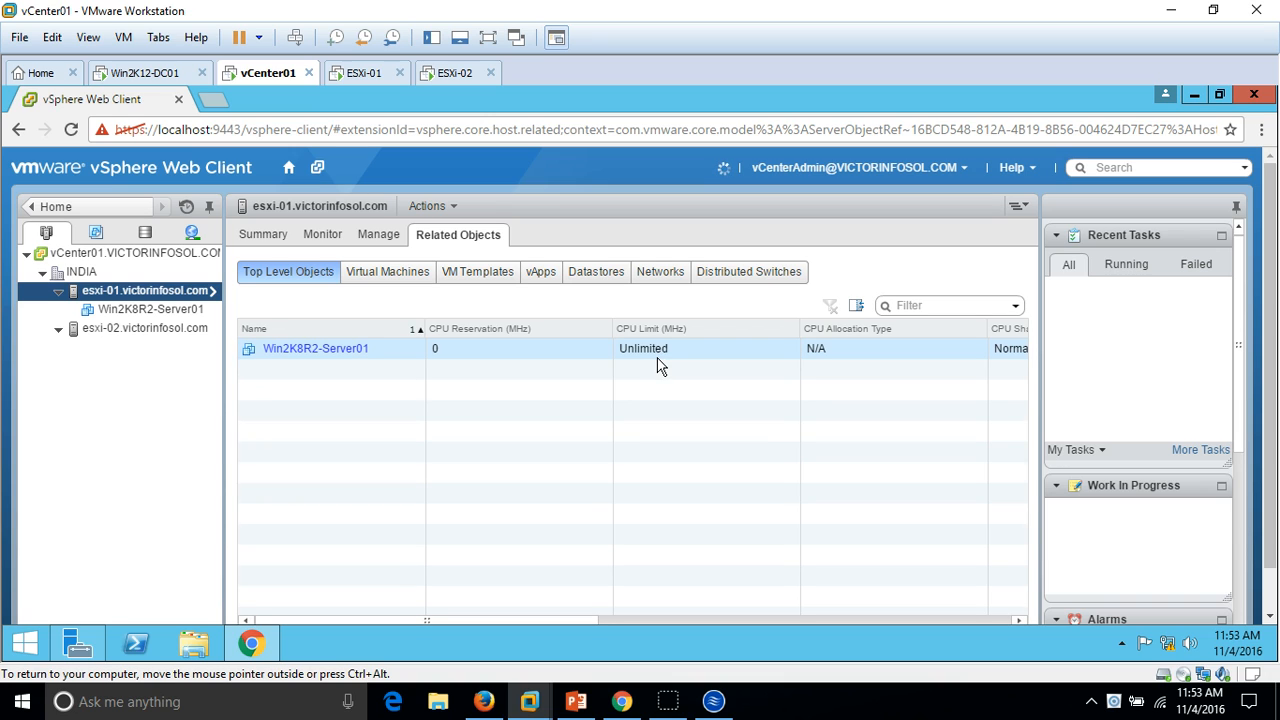
{"action": "left_click", "coordinate": [391, 284]}
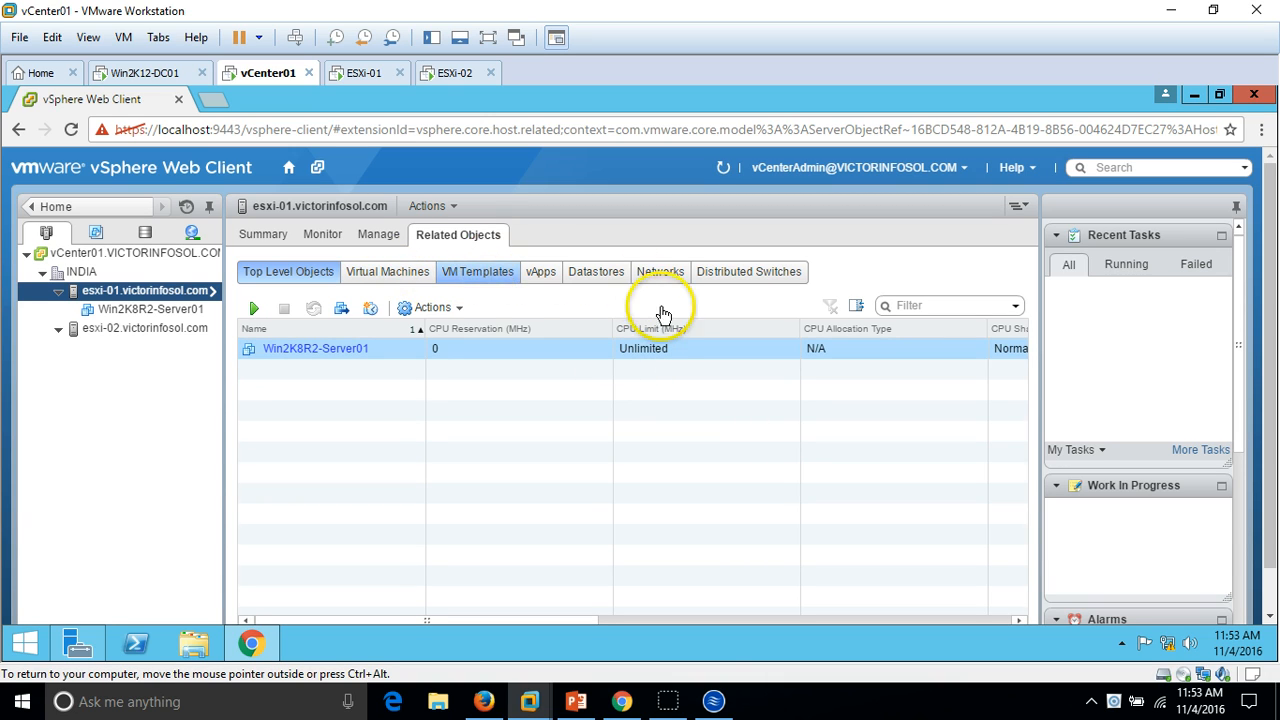
{"action": "left_click", "coordinate": [594, 276]}
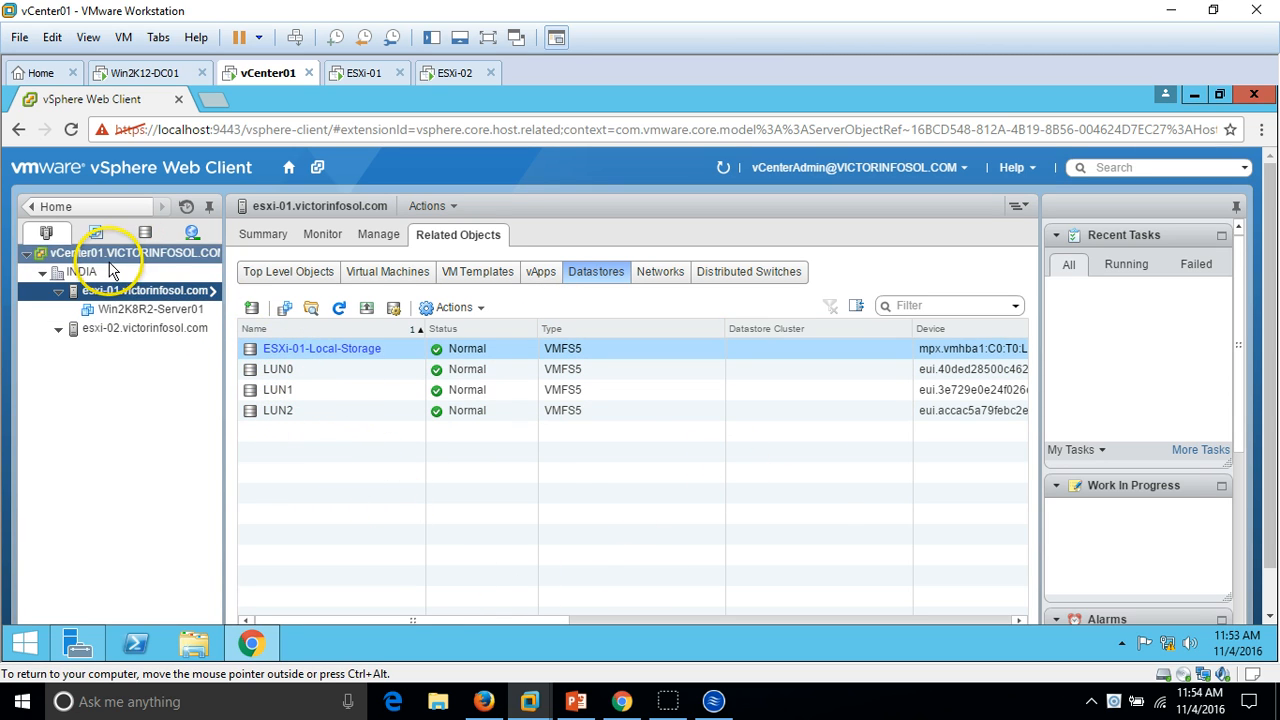
- Review the distributed switch procedure on slide 3 of the PowerPoint presentation and return to the vSphere Web Client
{"action": "left_click", "coordinate": [576, 697]}
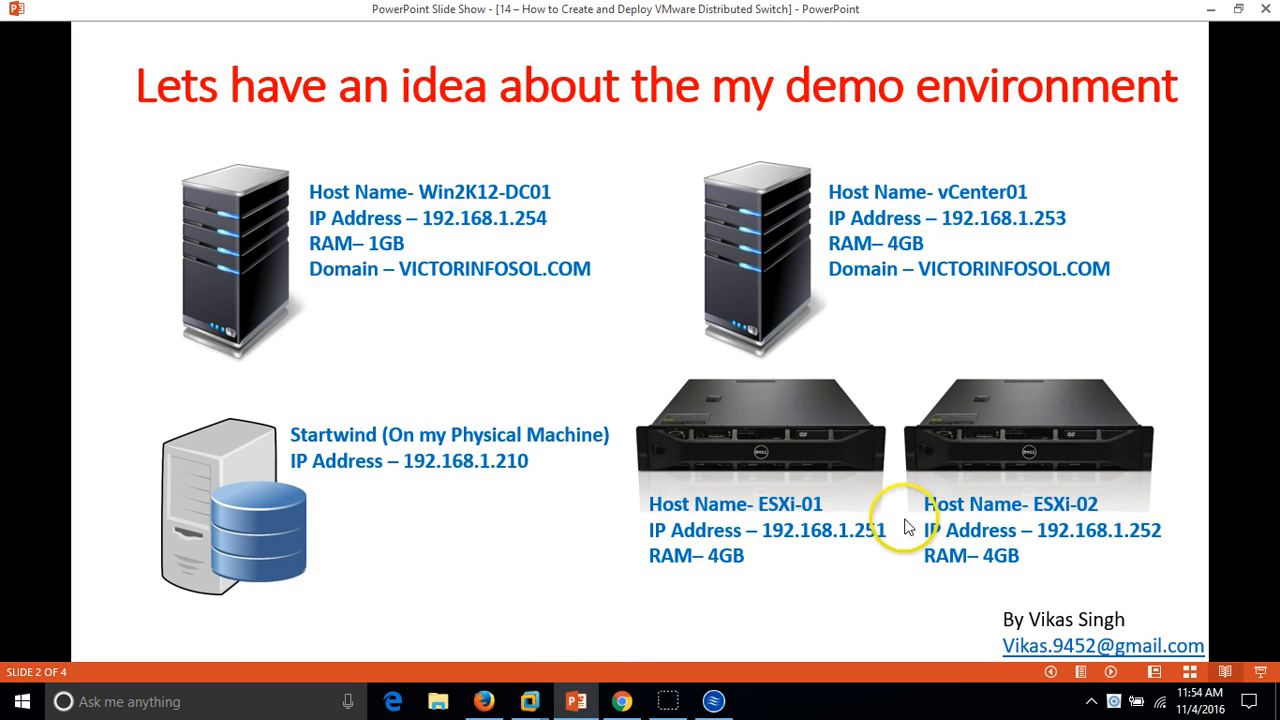
{"action": "left_click", "coordinate": [1111, 672]}
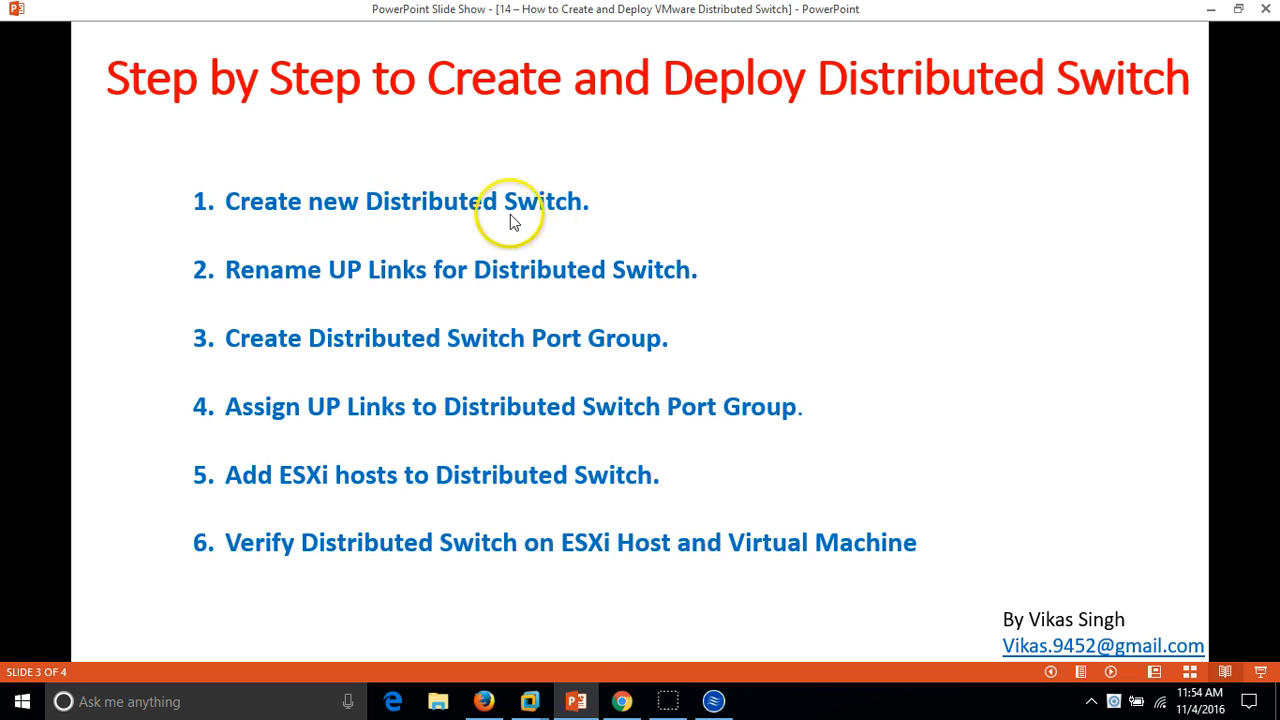
{"action": "left_click", "coordinate": [574, 701]}
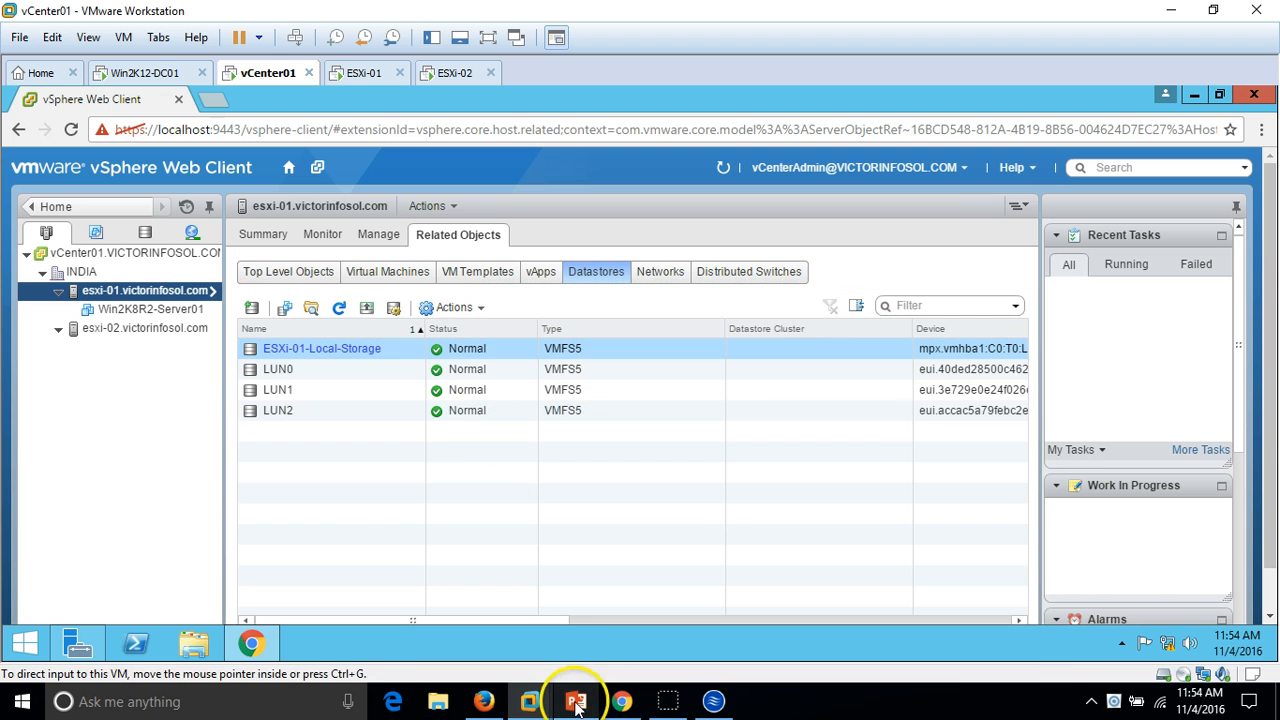
{"action": "left_click", "coordinate": [384, 486]}
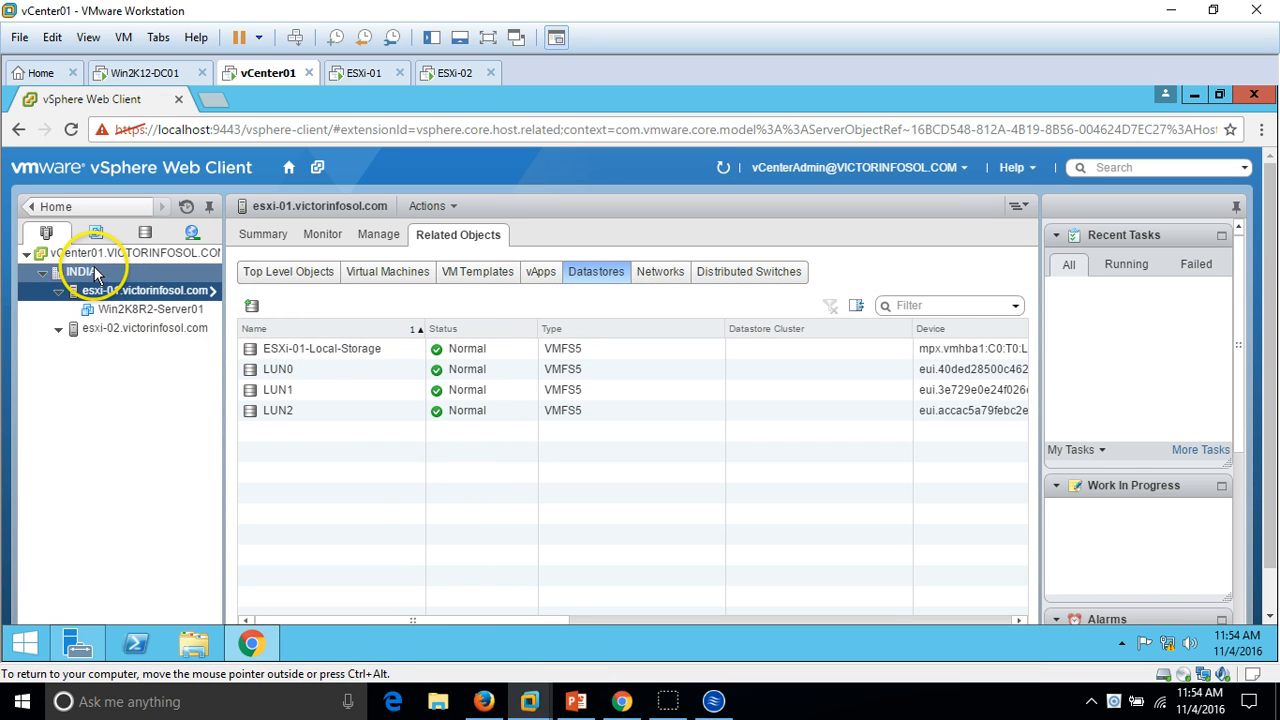
- Start a new distributed switch in the INDIA datacenter and name it Prod-DSwitch
{"action": "left_click", "coordinate": [289, 168]}
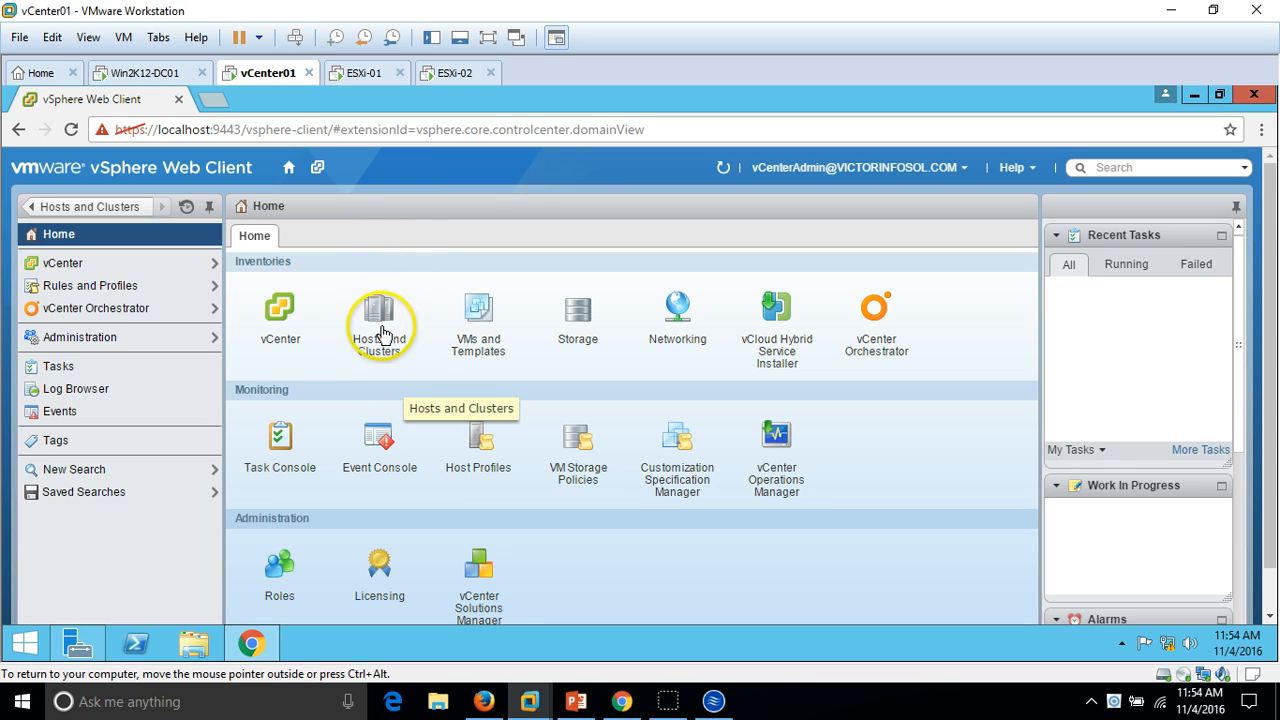
{"action": "left_click", "coordinate": [380, 328]}
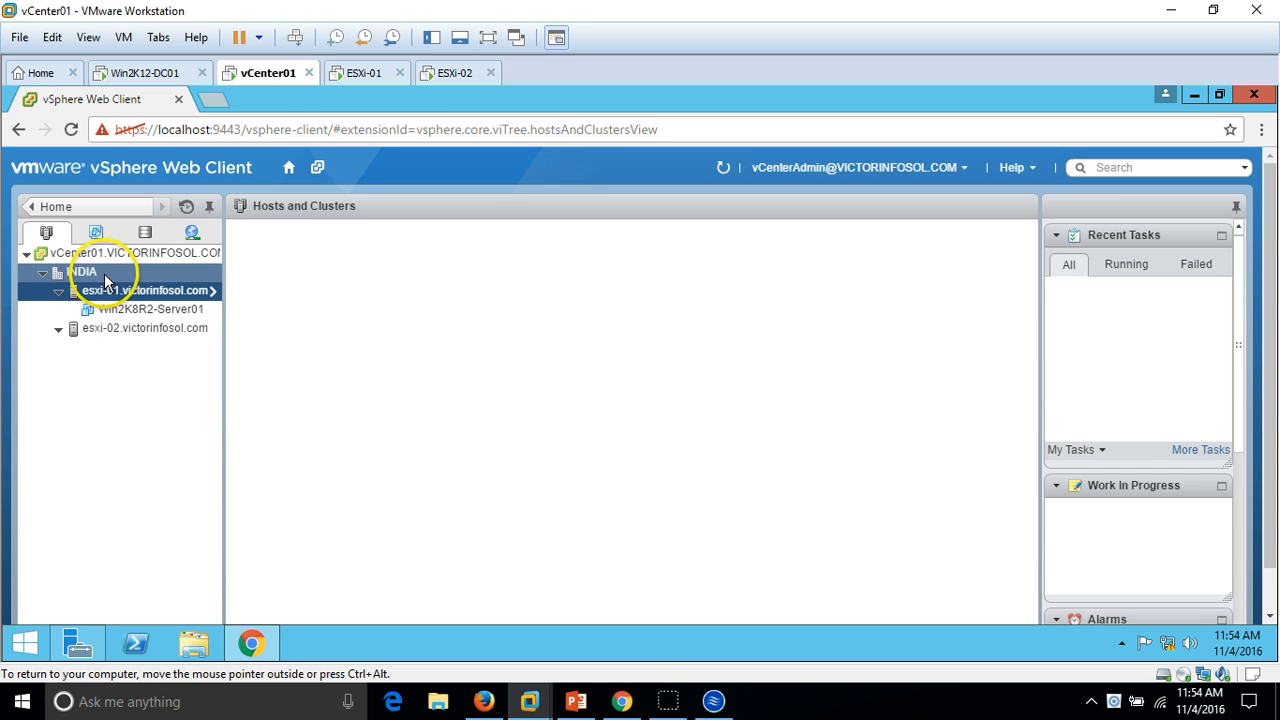
{"action": "left_click", "coordinate": [104, 276]}
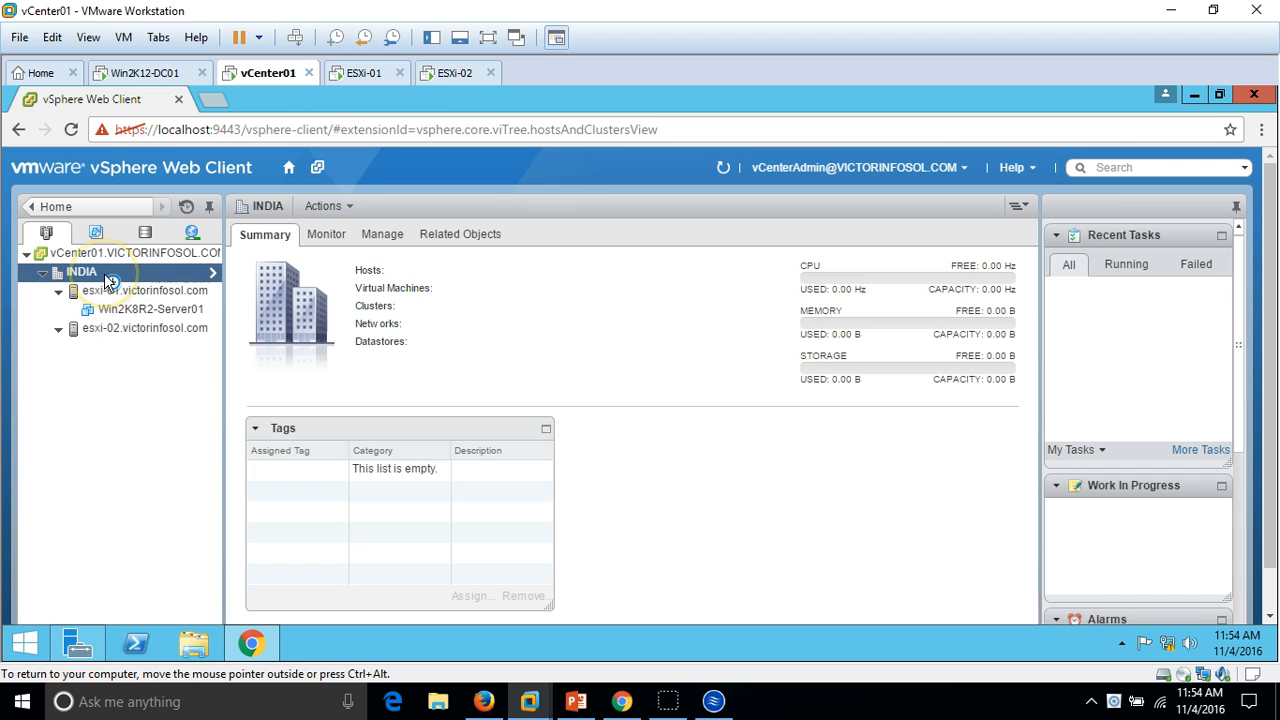
{"action": "left_click", "coordinate": [352, 216]}
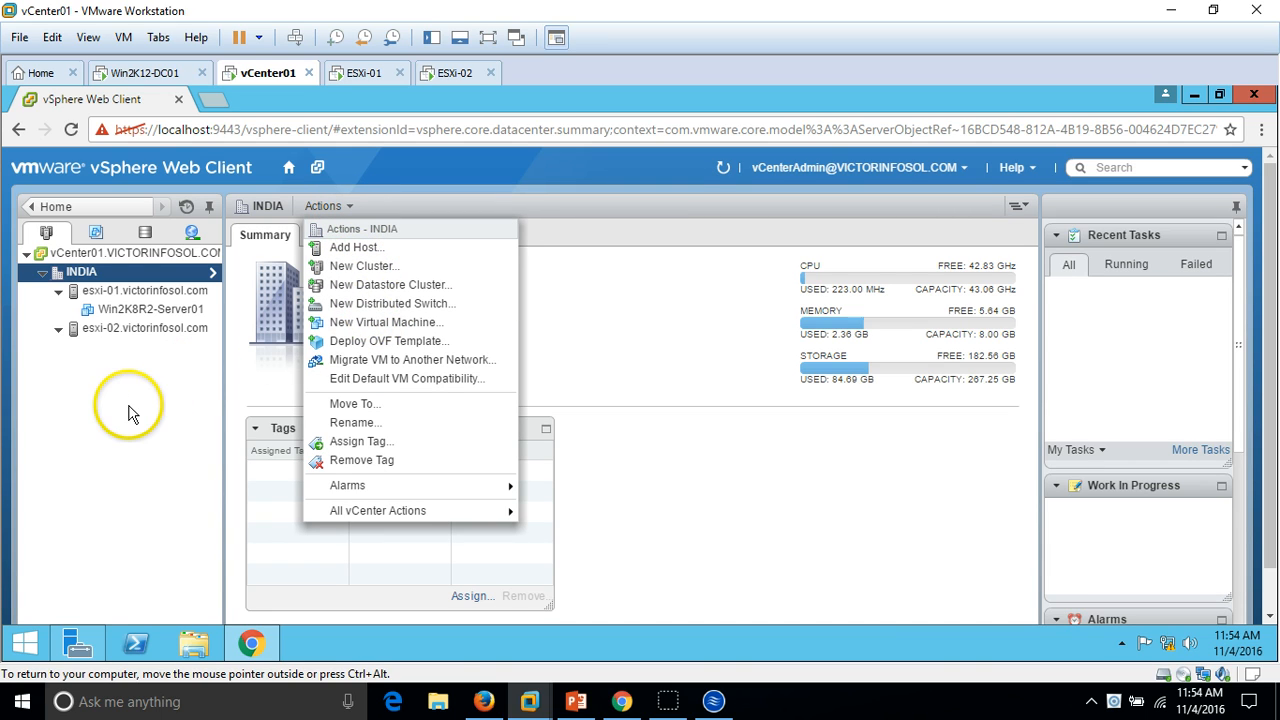
{"action": "left_click", "coordinate": [385, 303]}
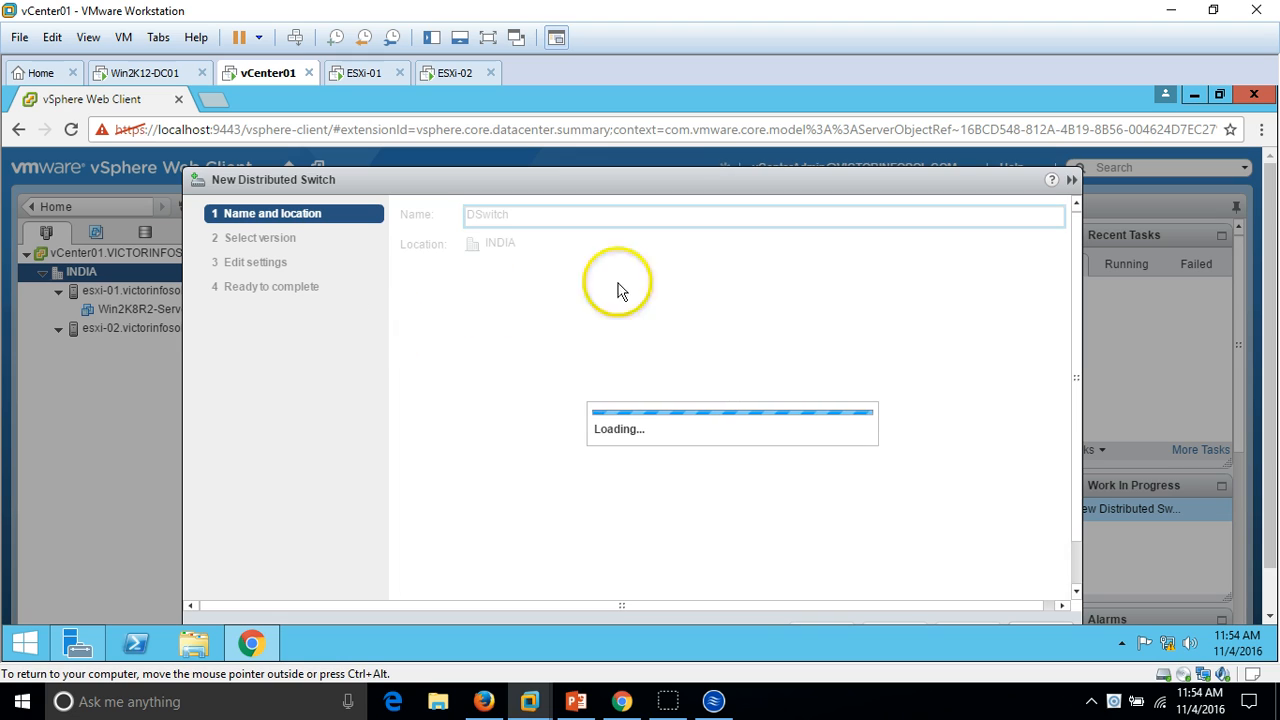
{"action": "left_click_drag", "start_coordinate": [1268, 296], "coordinate": [1272, 338]}
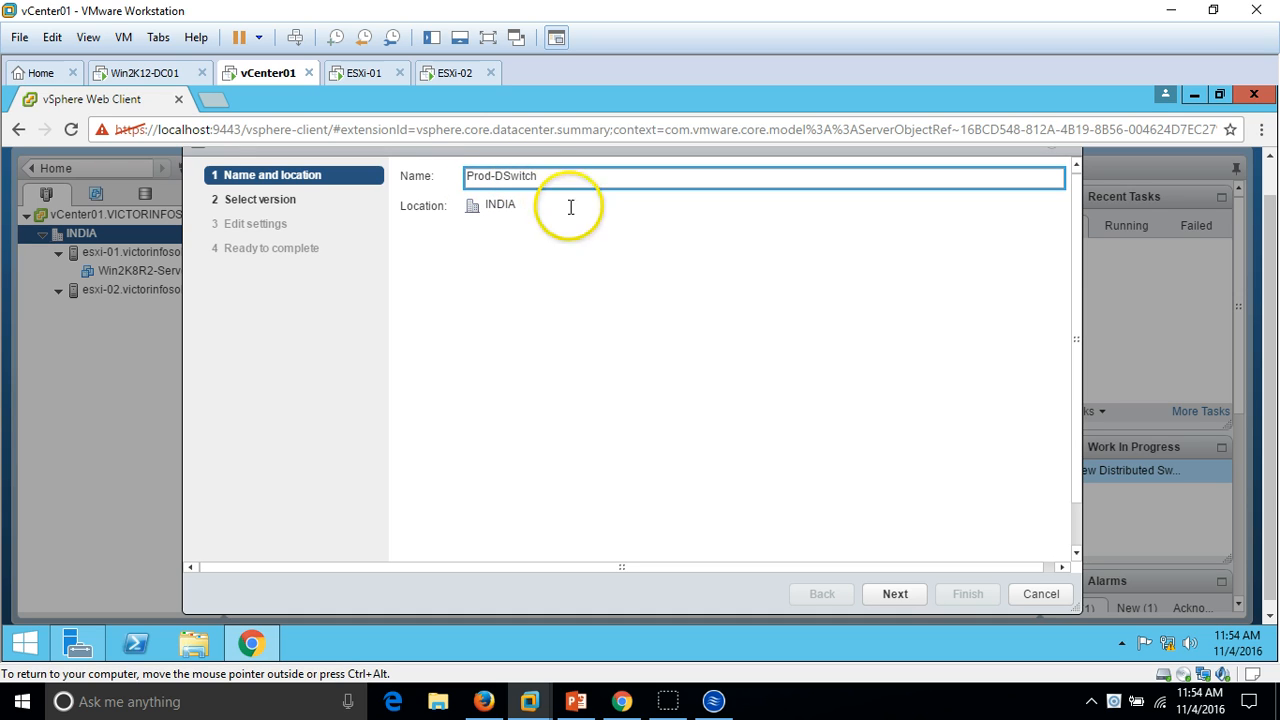
- Check the ESXi version on the ESXi-01 and ESXi-02 consoles and choose distributed switch version 5.5.0 for Prod-DSwitch
{"action": "left_click", "coordinate": [895, 594]}
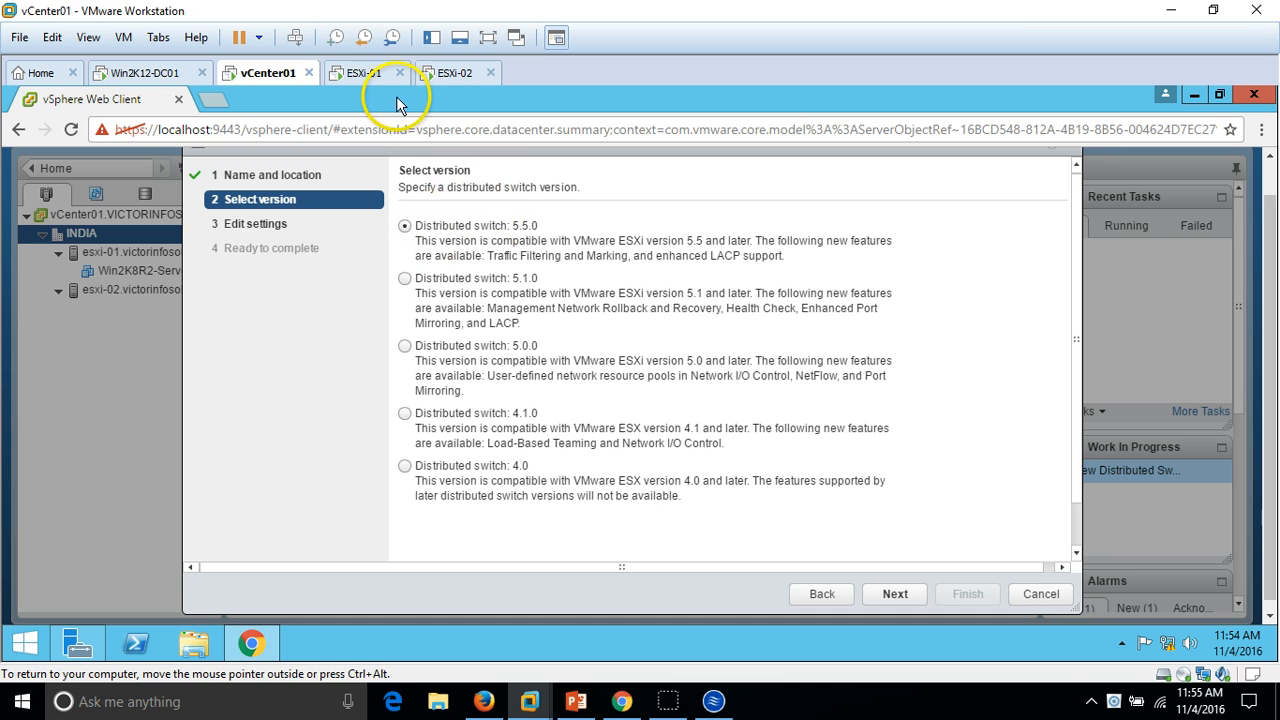
{"action": "left_click", "coordinate": [365, 72]}
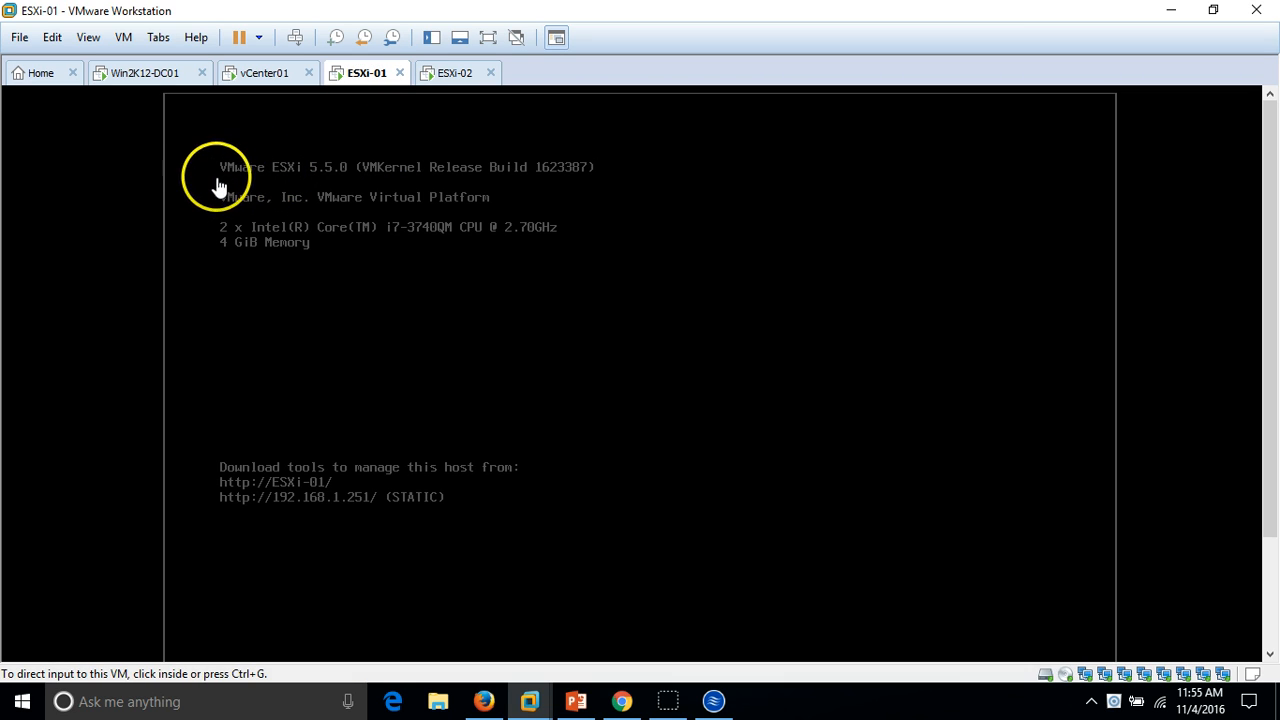
{"action": "left_click", "coordinate": [456, 72]}
{"action": "left_click", "coordinate": [260, 74]}
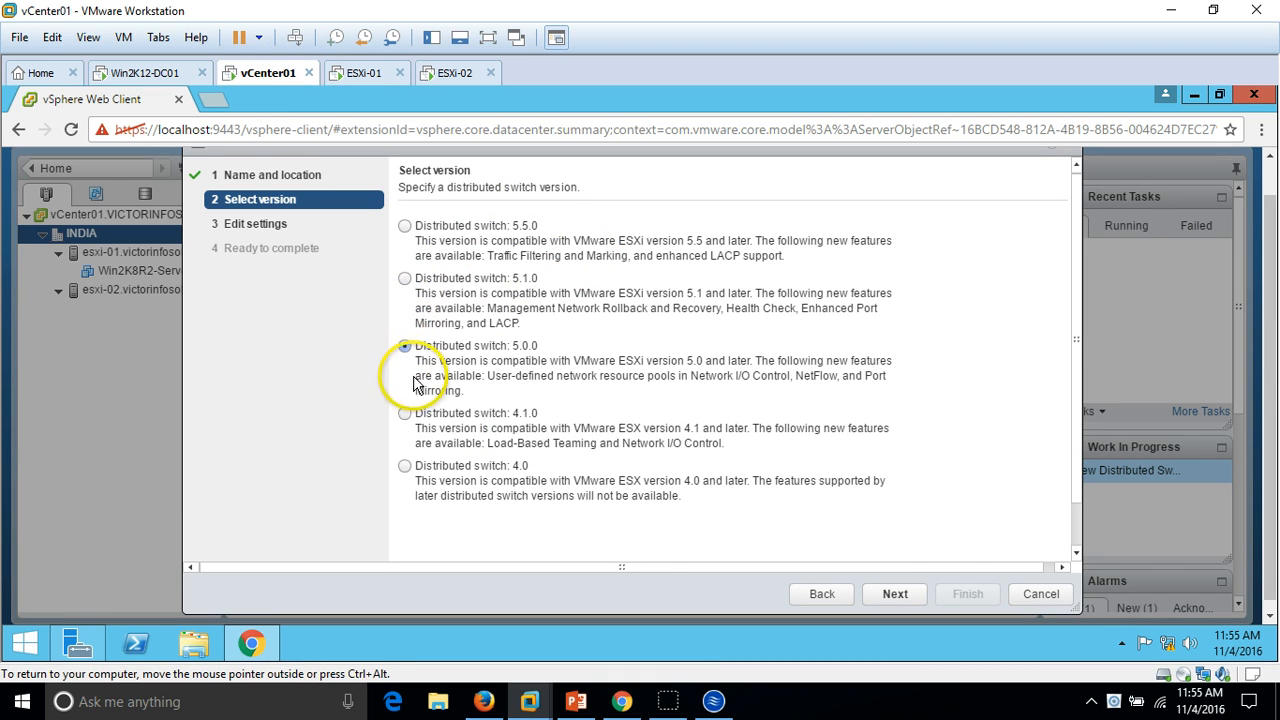
{"action": "left_click", "coordinate": [404, 413]}
{"action": "left_click", "coordinate": [405, 466]}
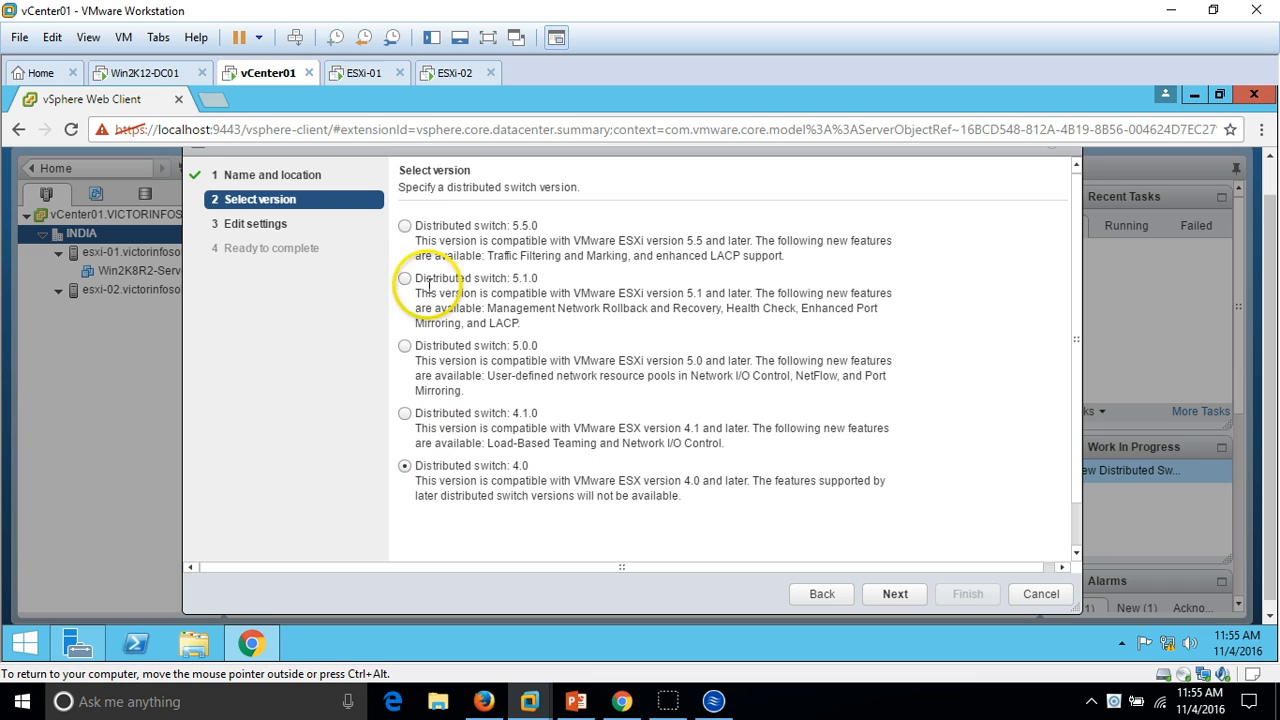
{"action": "left_click", "coordinate": [410, 230]}
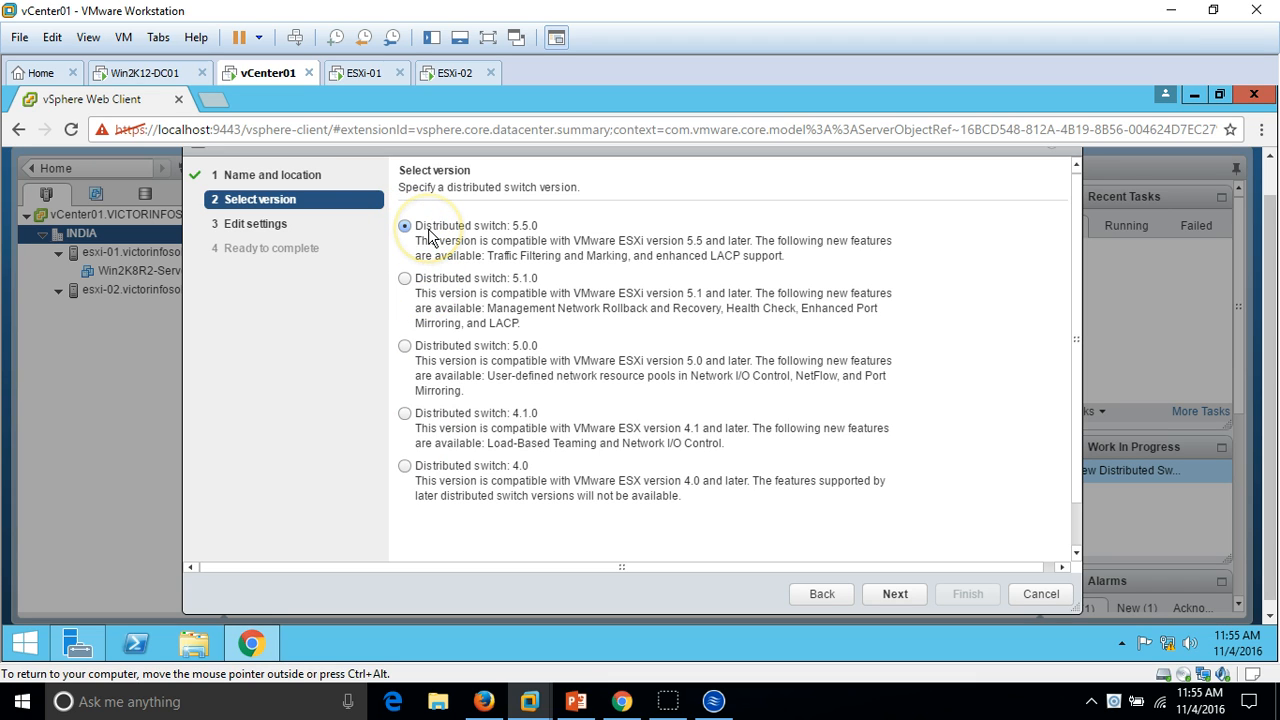
{"action": "left_click", "coordinate": [894, 594]}
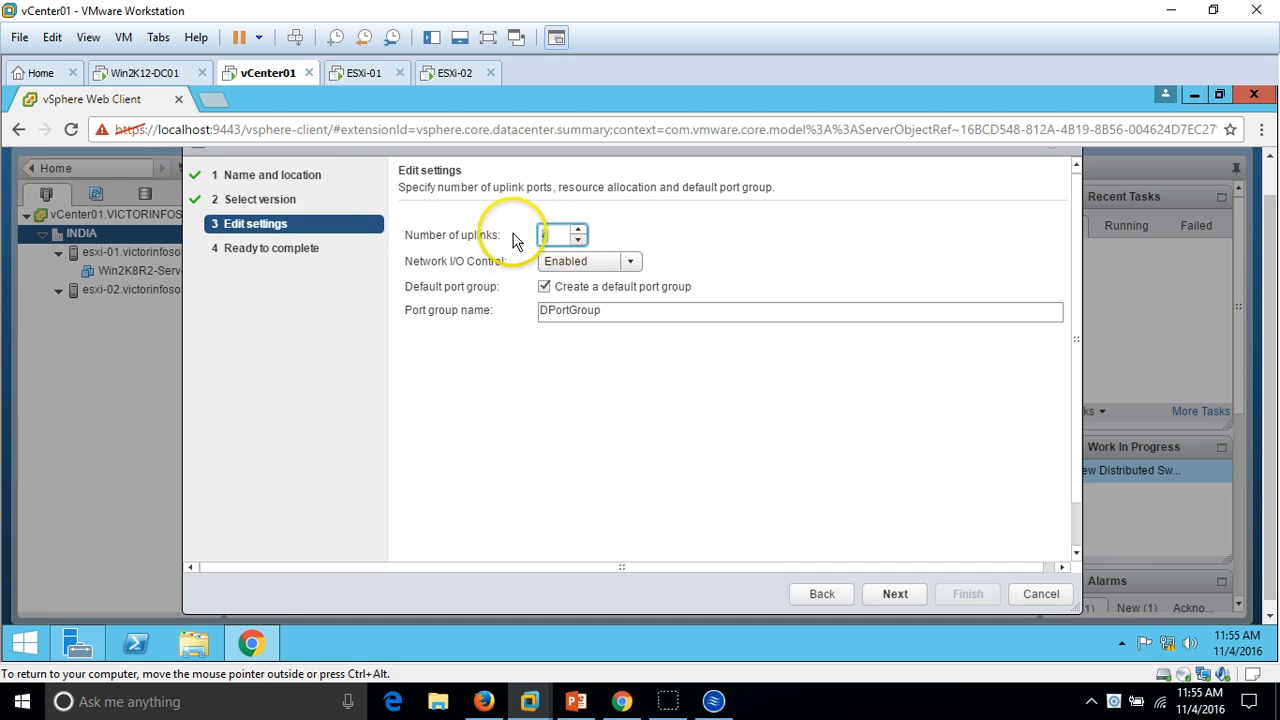
- Look at the ESXi-02 and ESXi-01 consoles, return to vCenter01 and set the switch's number of uplinks to 4
{"action": "left_click", "coordinate": [358, 78]}
{"action": "left_click", "coordinate": [440, 74]}
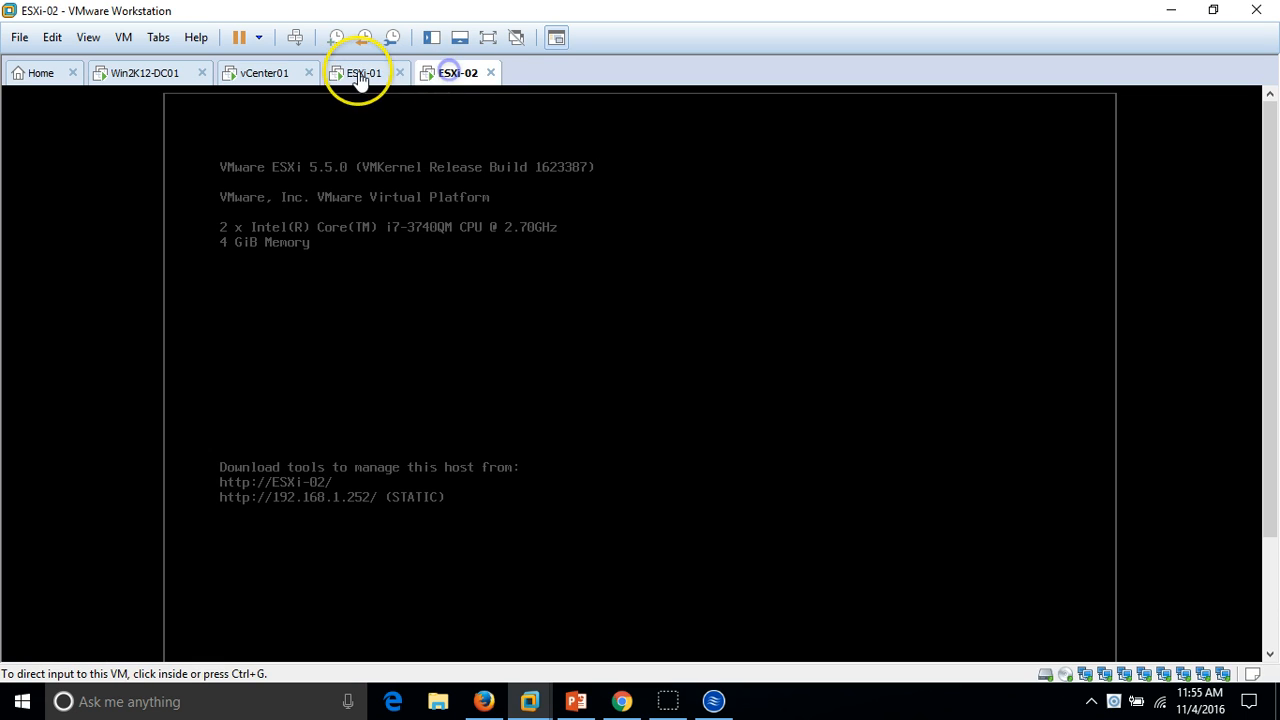
{"action": "left_click", "coordinate": [360, 72]}
{"action": "left_click", "coordinate": [262, 74]}
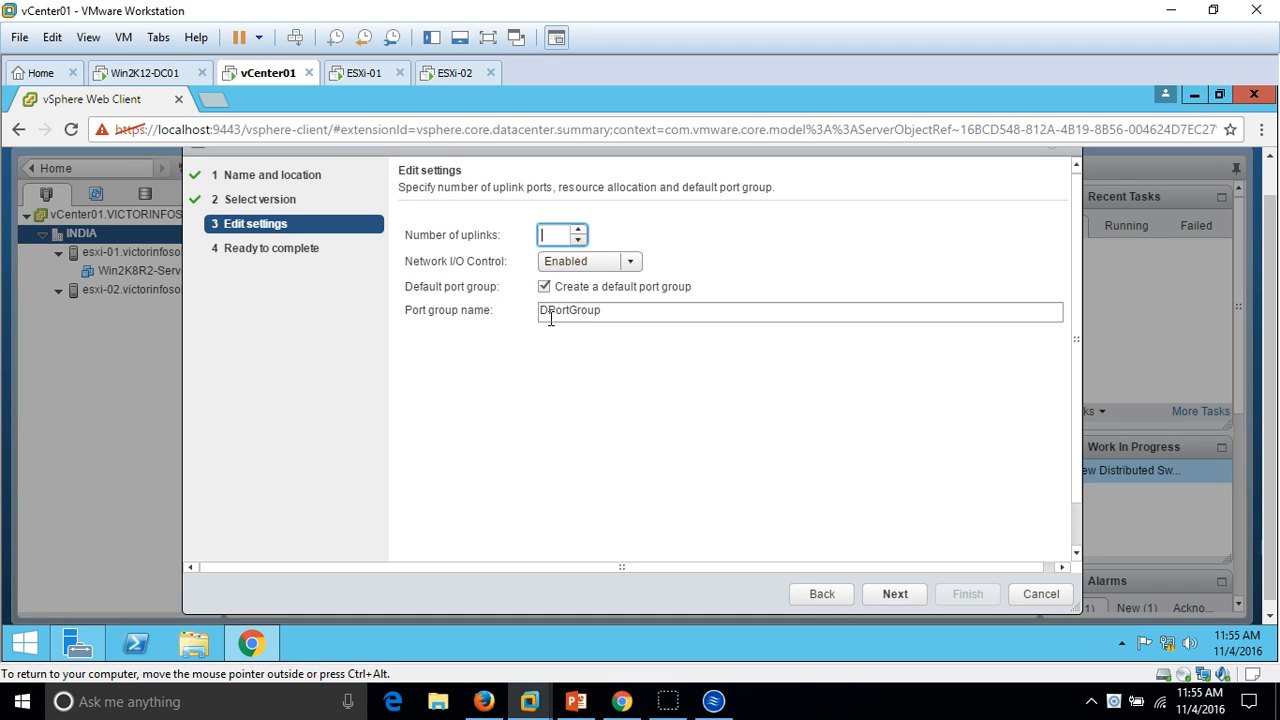
{"action": "left_click", "coordinate": [563, 235]}
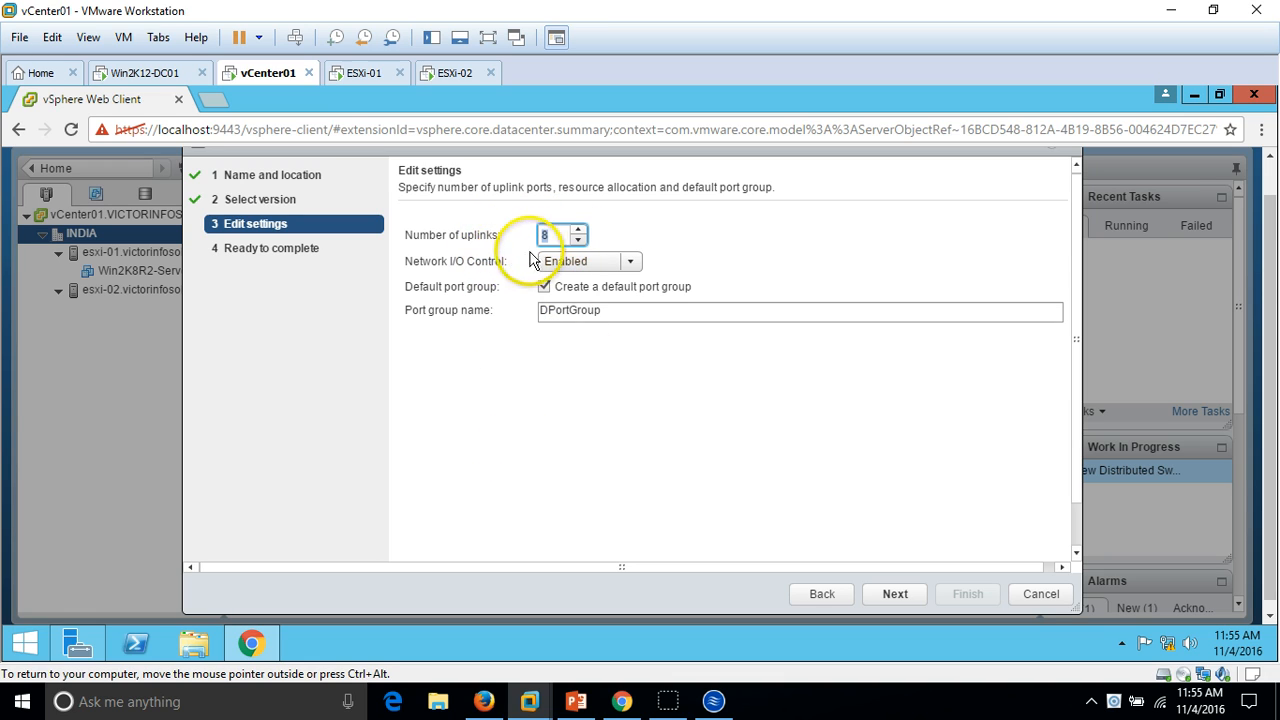
{"action": "type", "text": "4"}
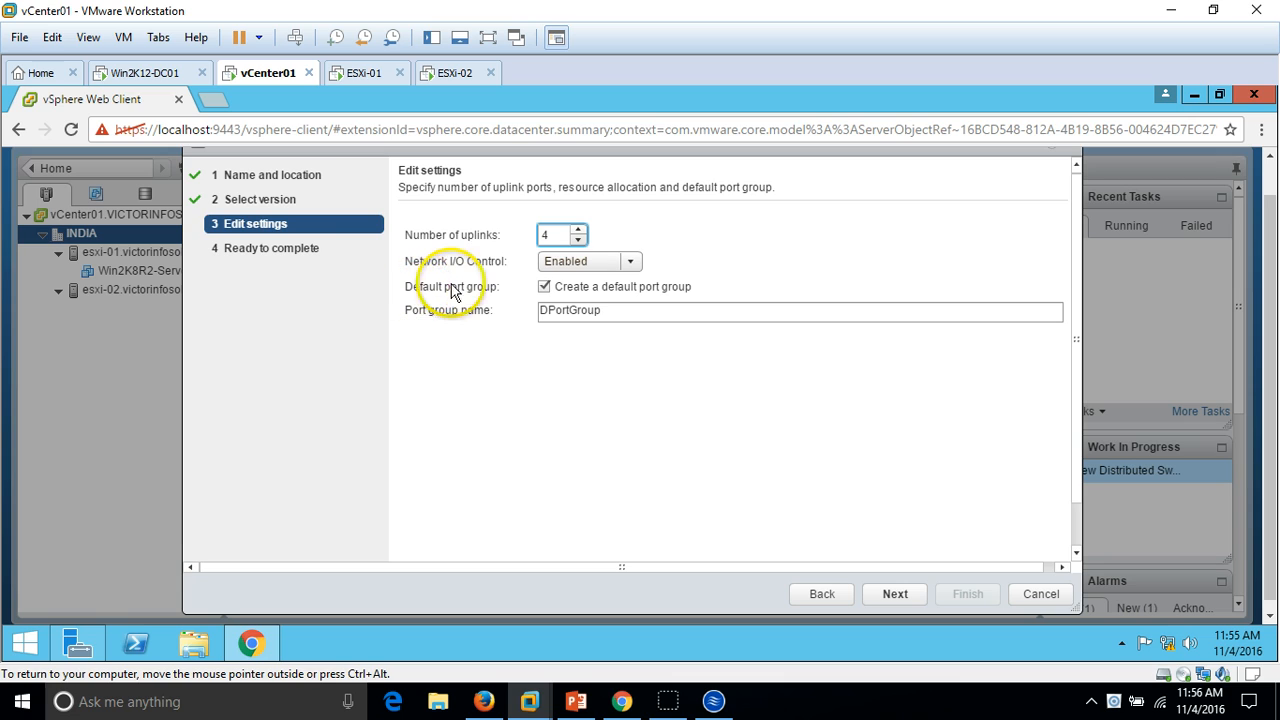
{"action": "left_click", "coordinate": [544, 287]}
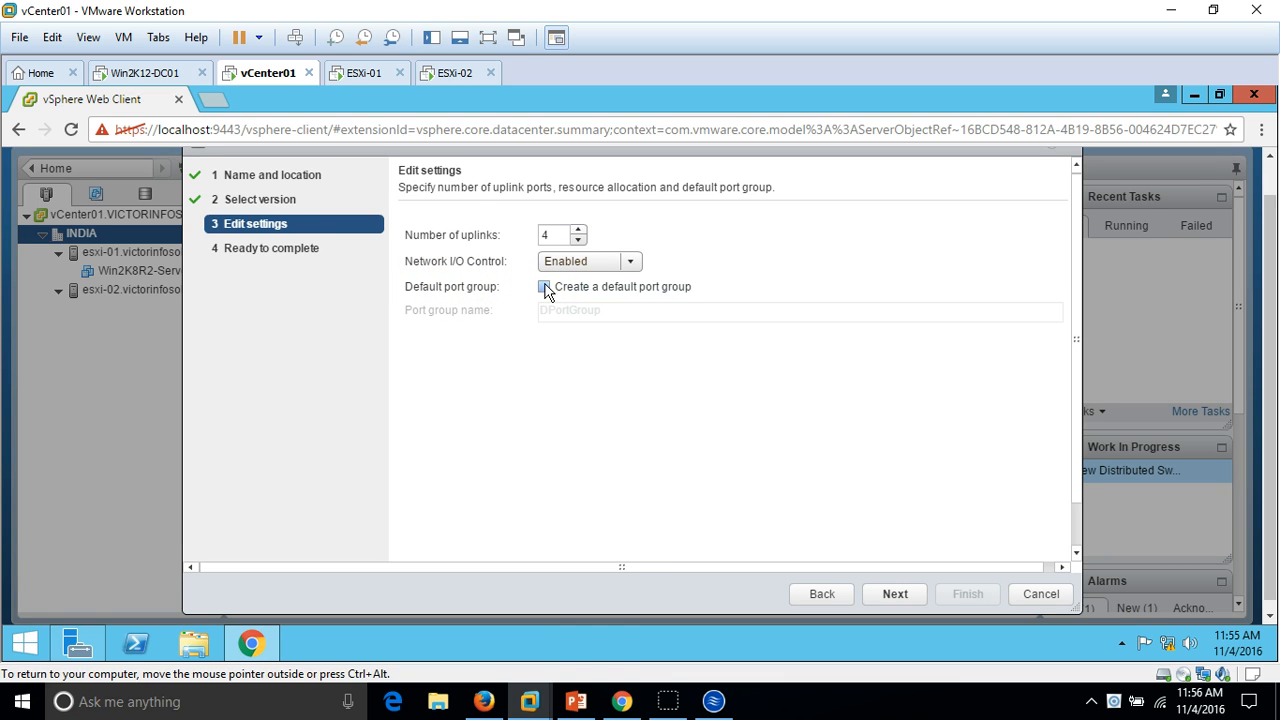
{"action": "left_click", "coordinate": [580, 705]}
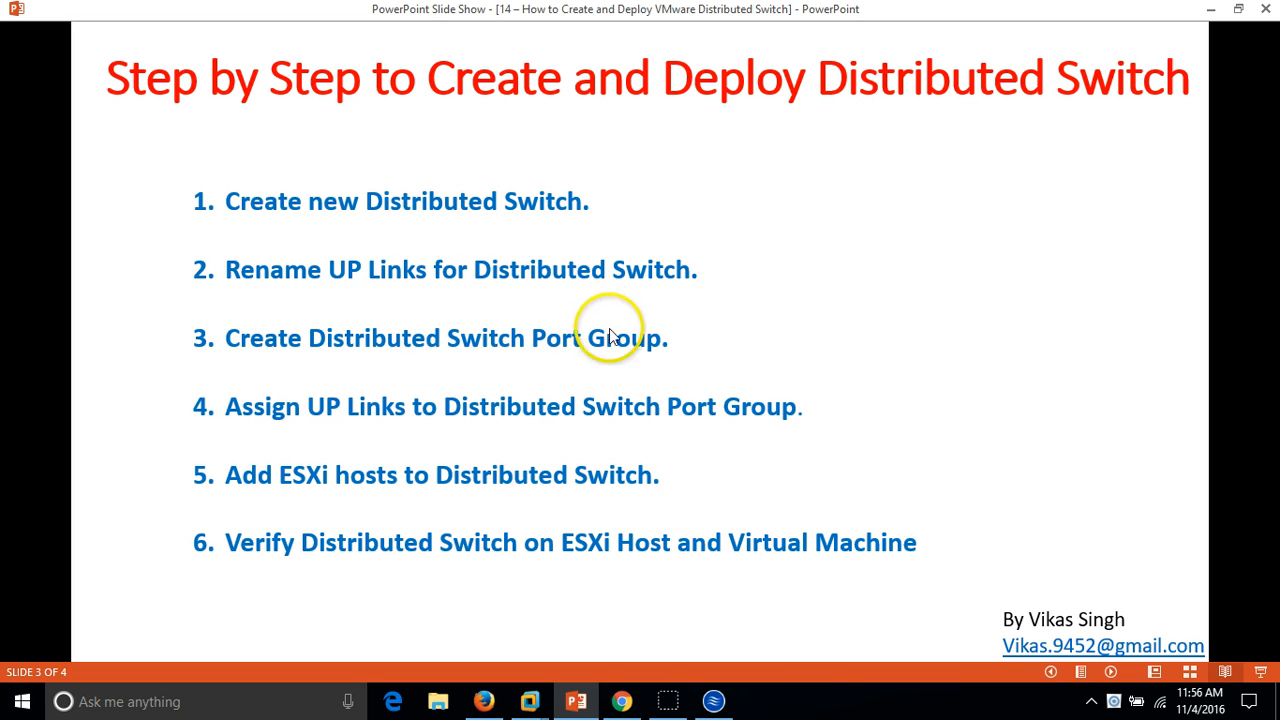
{"action": "left_click", "coordinate": [578, 701]}
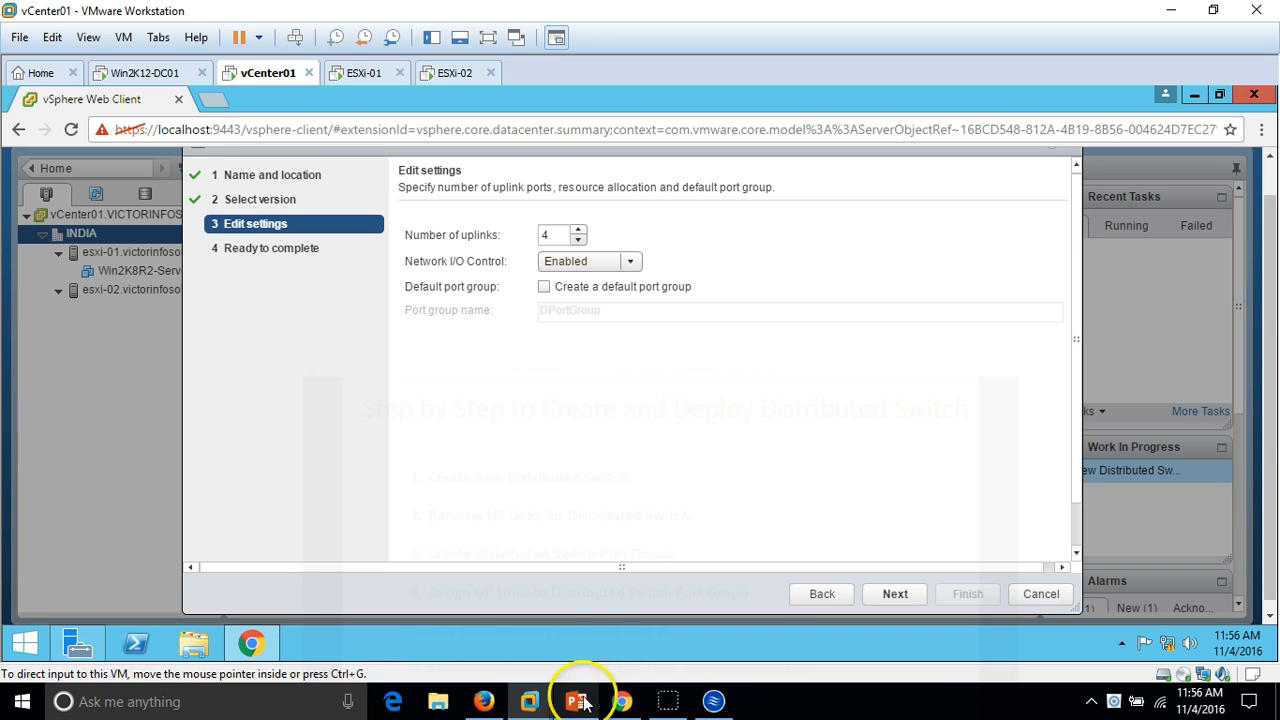
{"action": "left_click", "coordinate": [544, 287]}
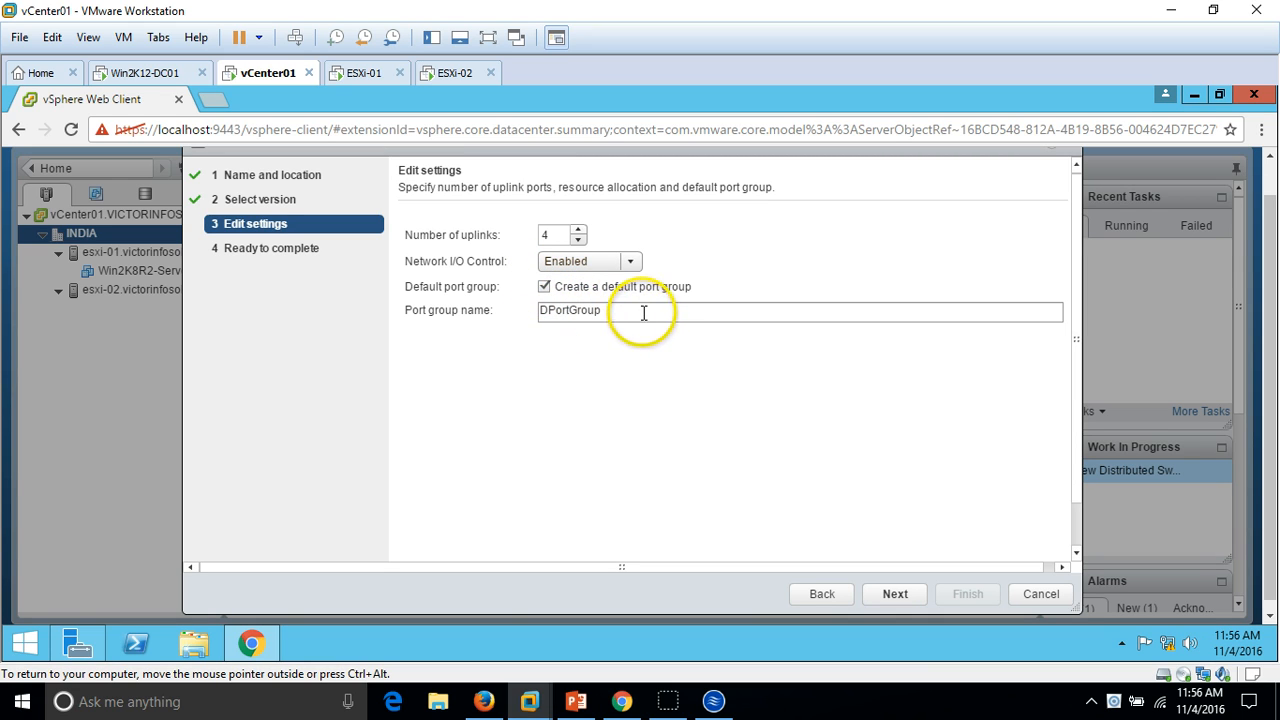
- Name the default port group DSw-MGMT and proceed to the summary of the new switch's settings
{"action": "left_click_drag", "start_coordinate": [643, 313], "coordinate": [623, 380]}
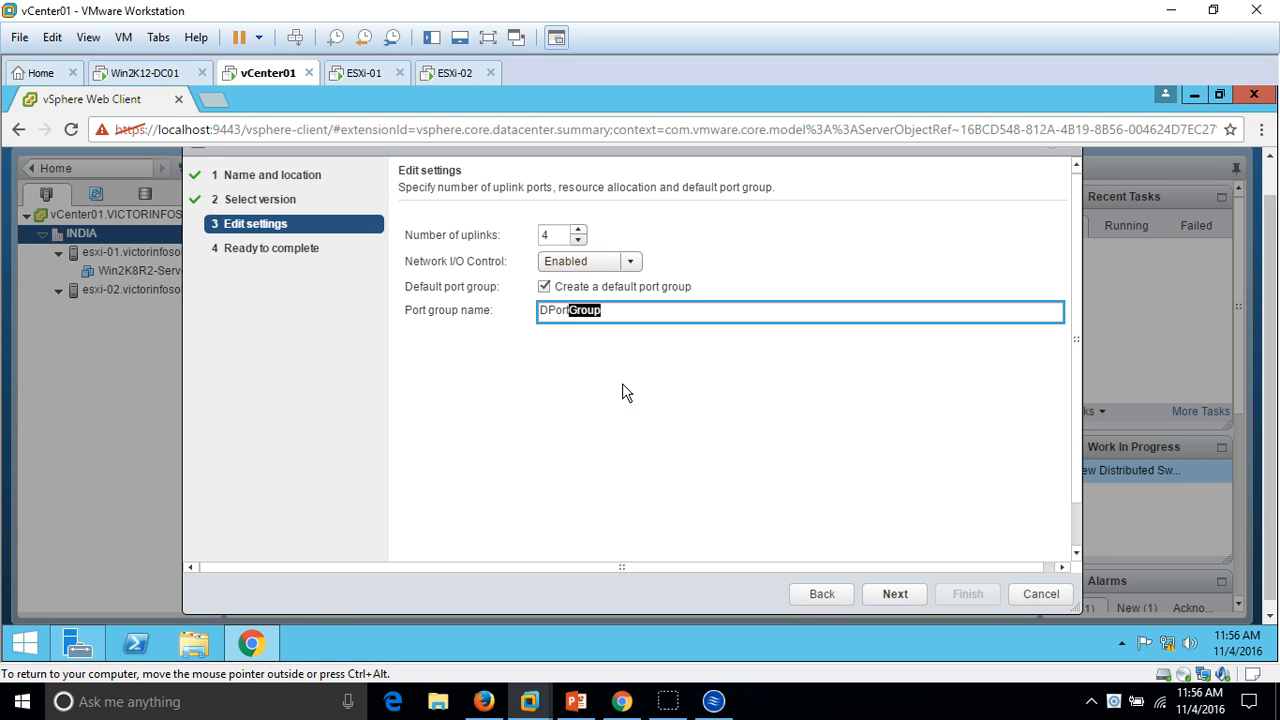
{"action": "key", "text": "BackSpace"}
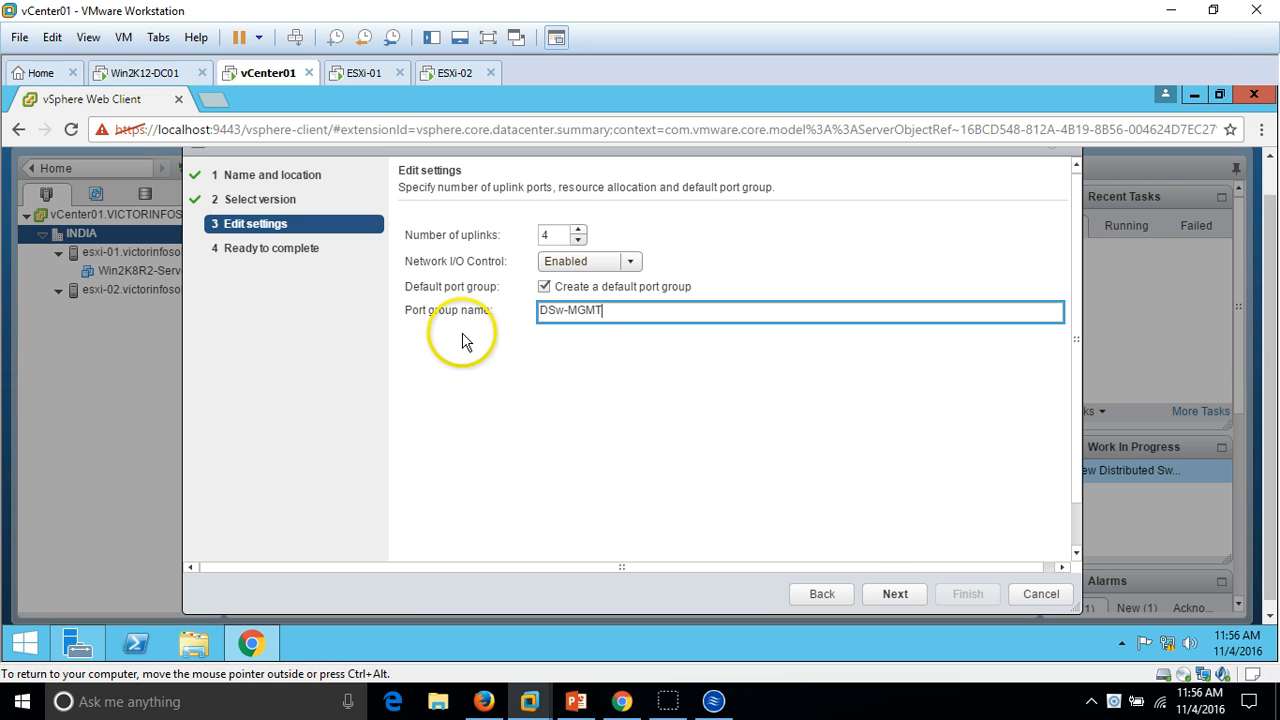
{"action": "left_click", "coordinate": [902, 604]}
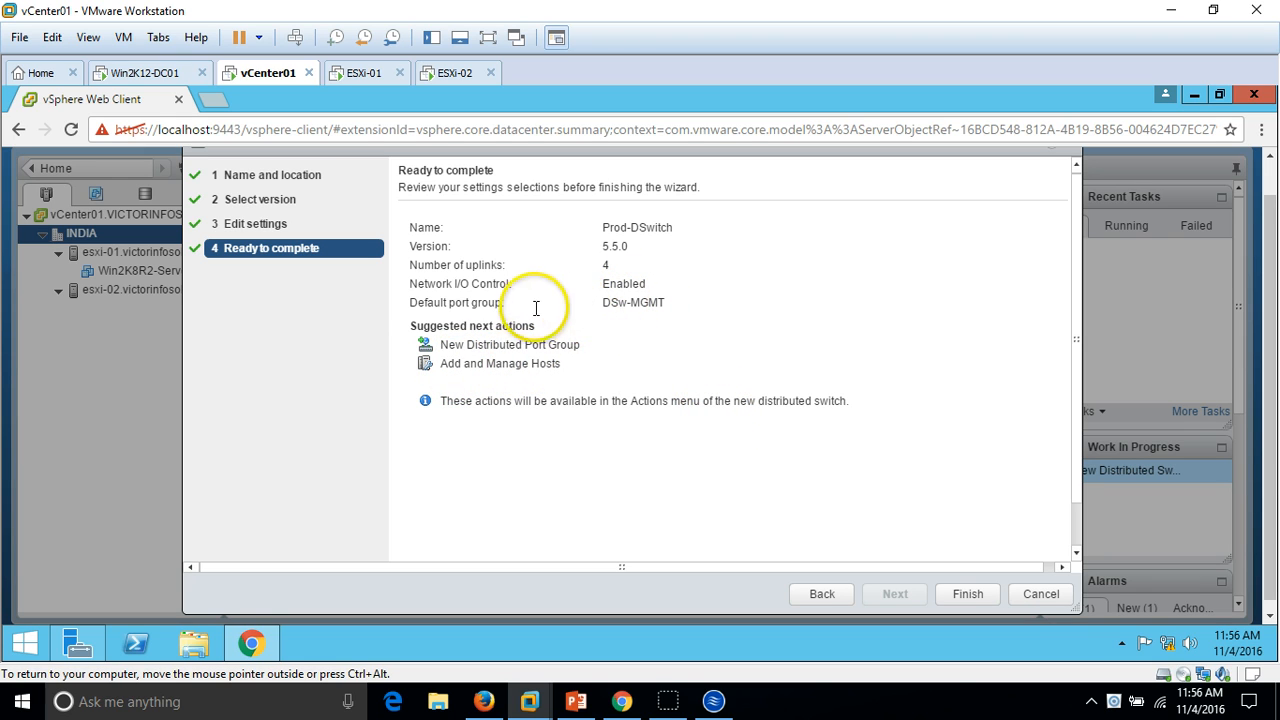
- Review the Prod-DSwitch settings, finish creating the switch and wait for its creation task
{"action": "left_click_drag", "start_coordinate": [602, 302], "coordinate": [688, 306]}
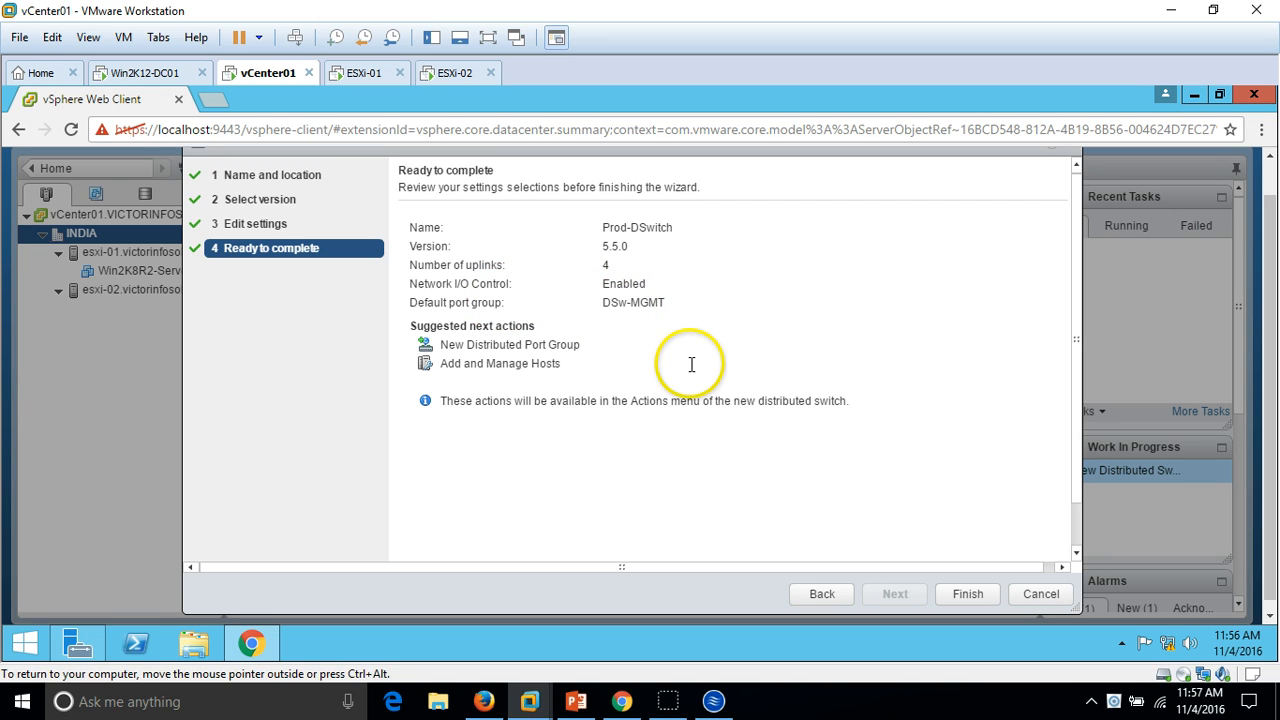
{"action": "left_click", "coordinate": [967, 594]}
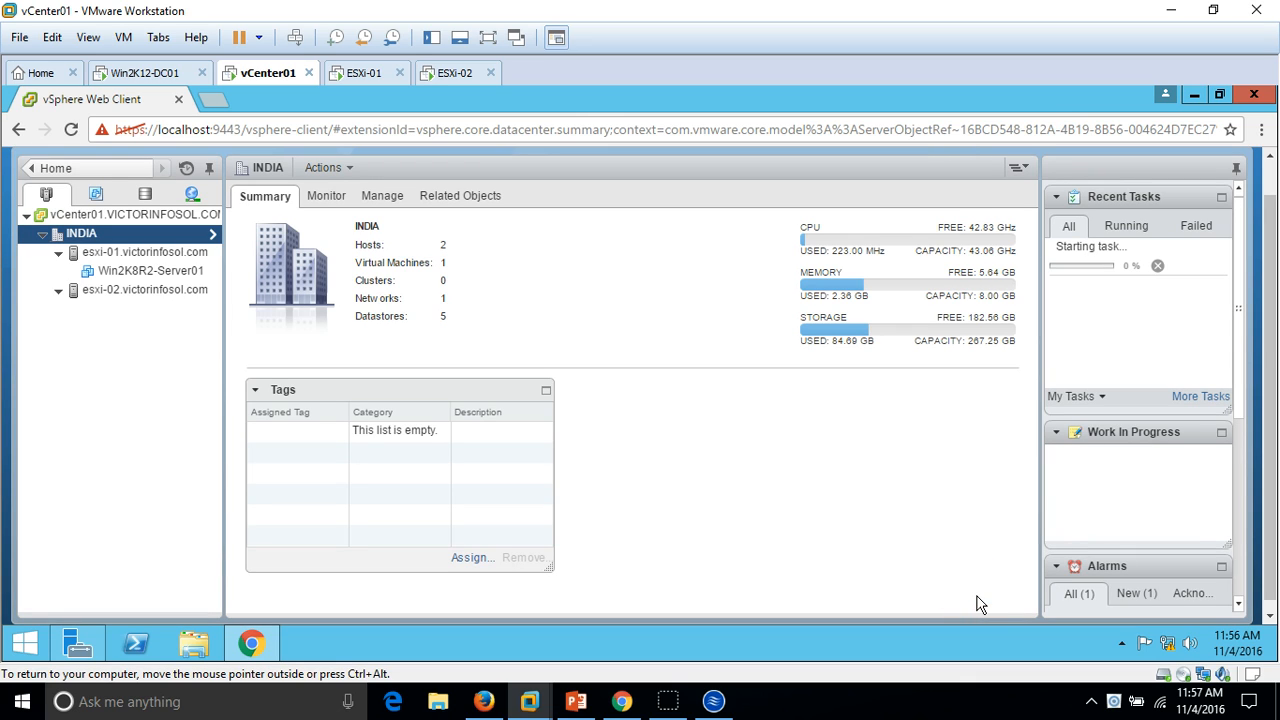
{"action": "left_click", "coordinate": [1080, 273]}
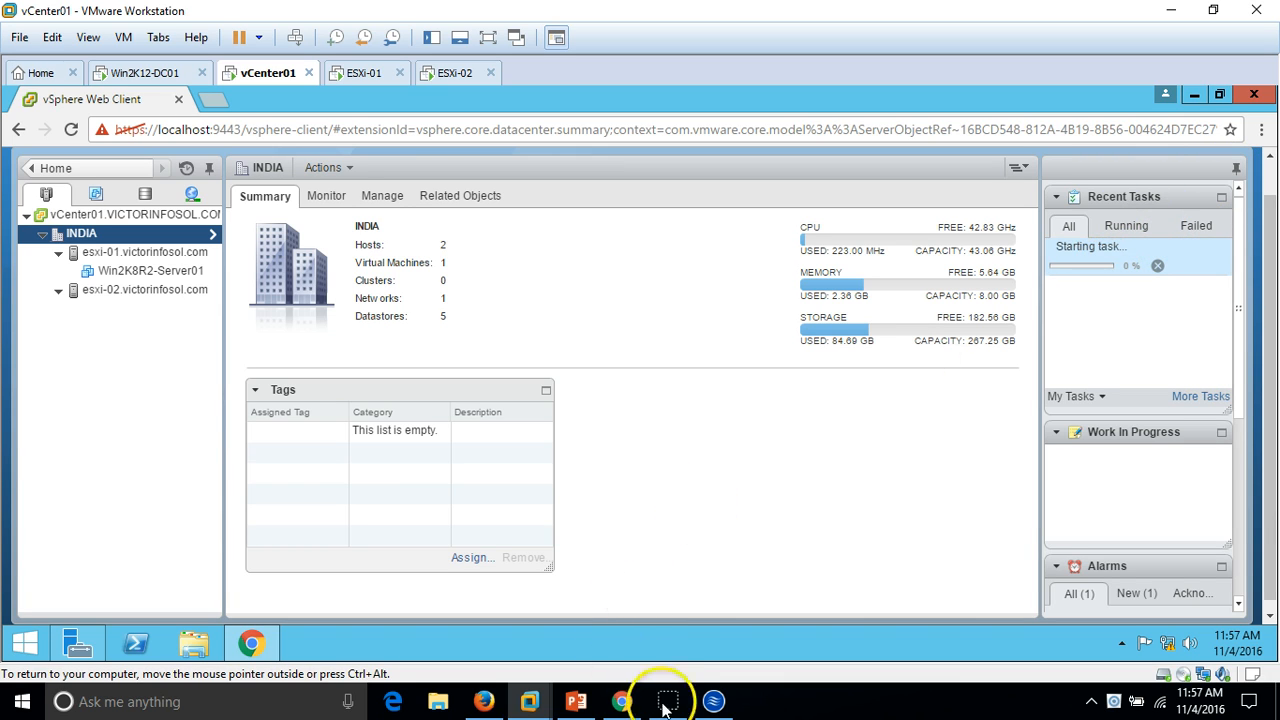
{"action": "mouse_move", "coordinate": [669, 713]}
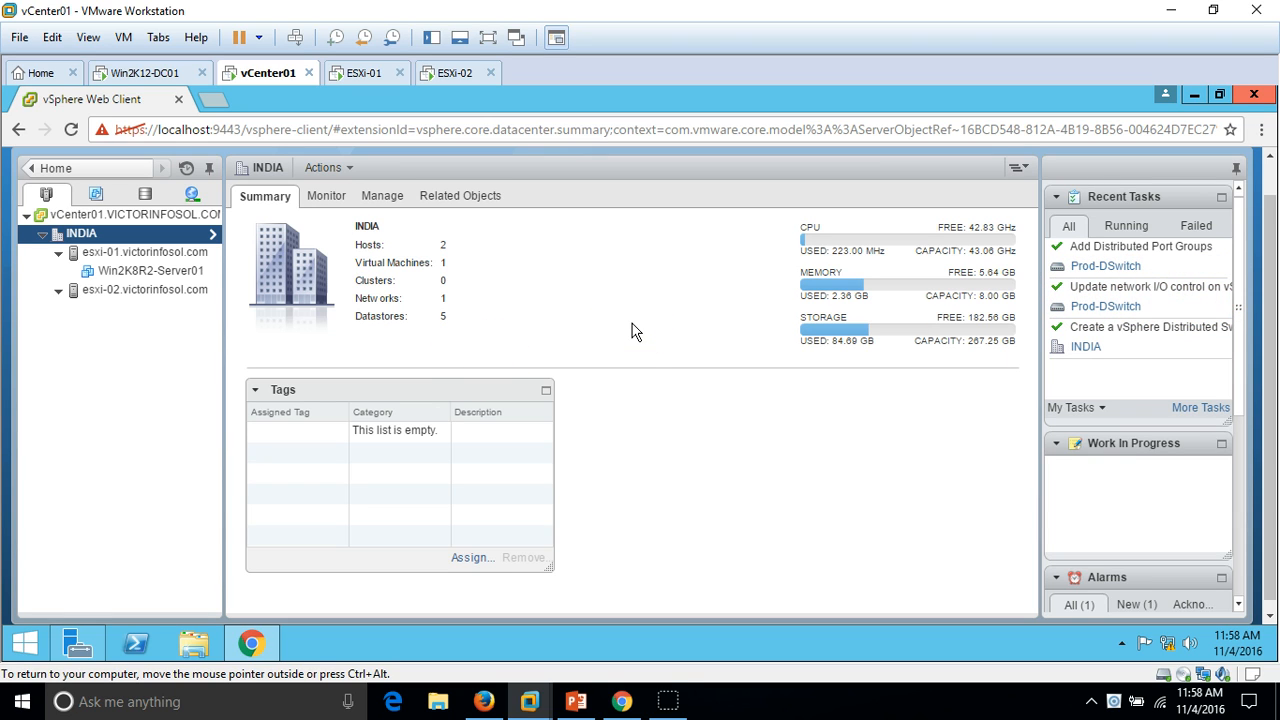
- Show the networking inventory and expand the INDIA datacenter and Prod-DSwitch to list the switch's port groups
{"action": "left_click", "coordinate": [193, 196]}
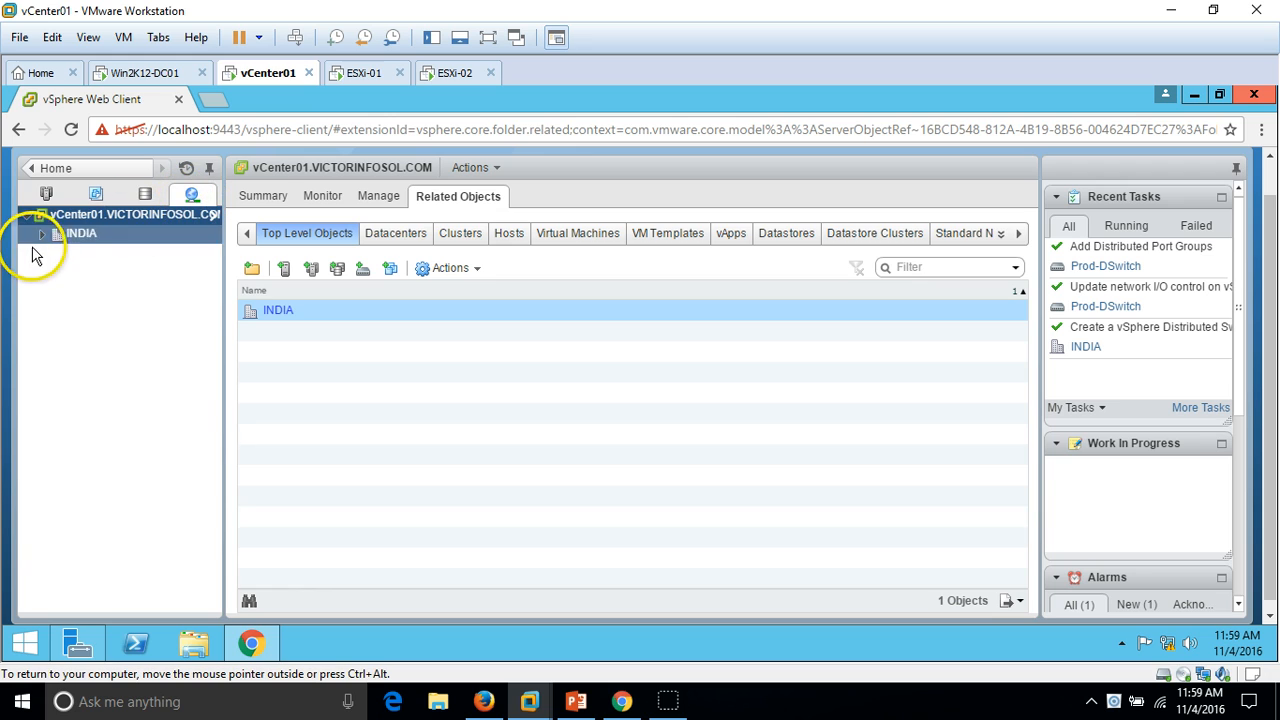
{"action": "left_click", "coordinate": [41, 235]}
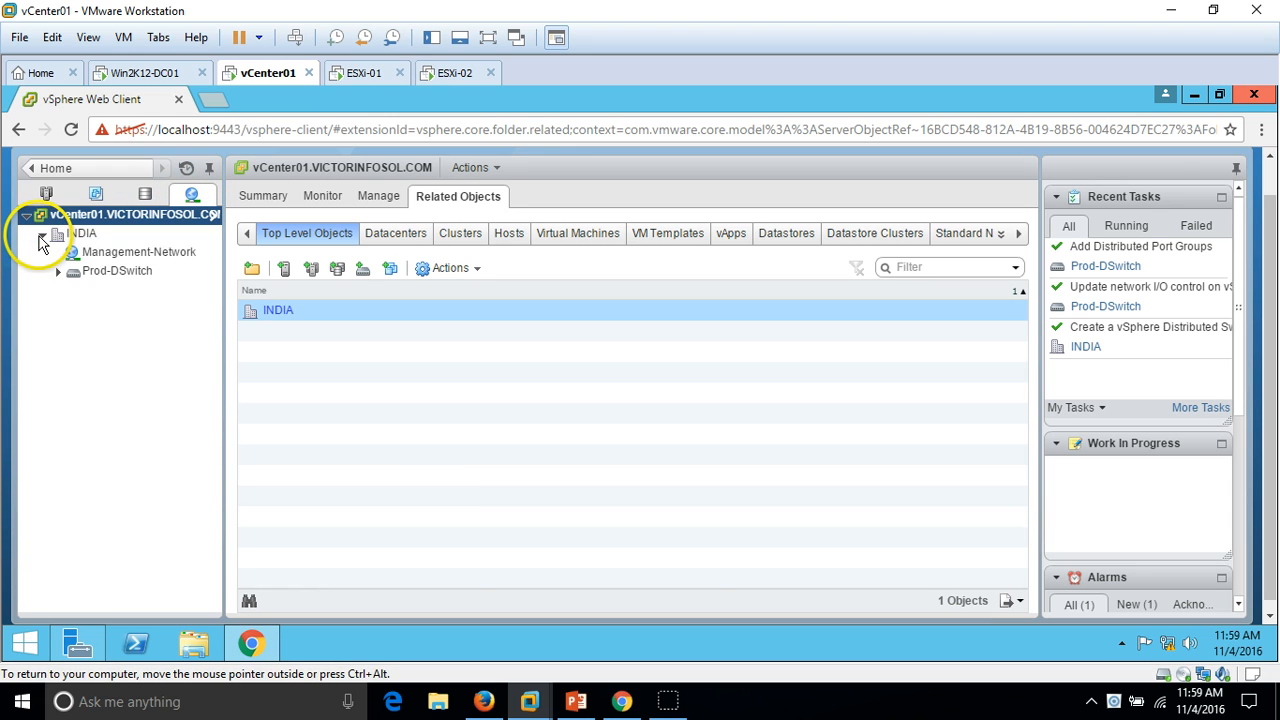
{"action": "left_click", "coordinate": [54, 270]}
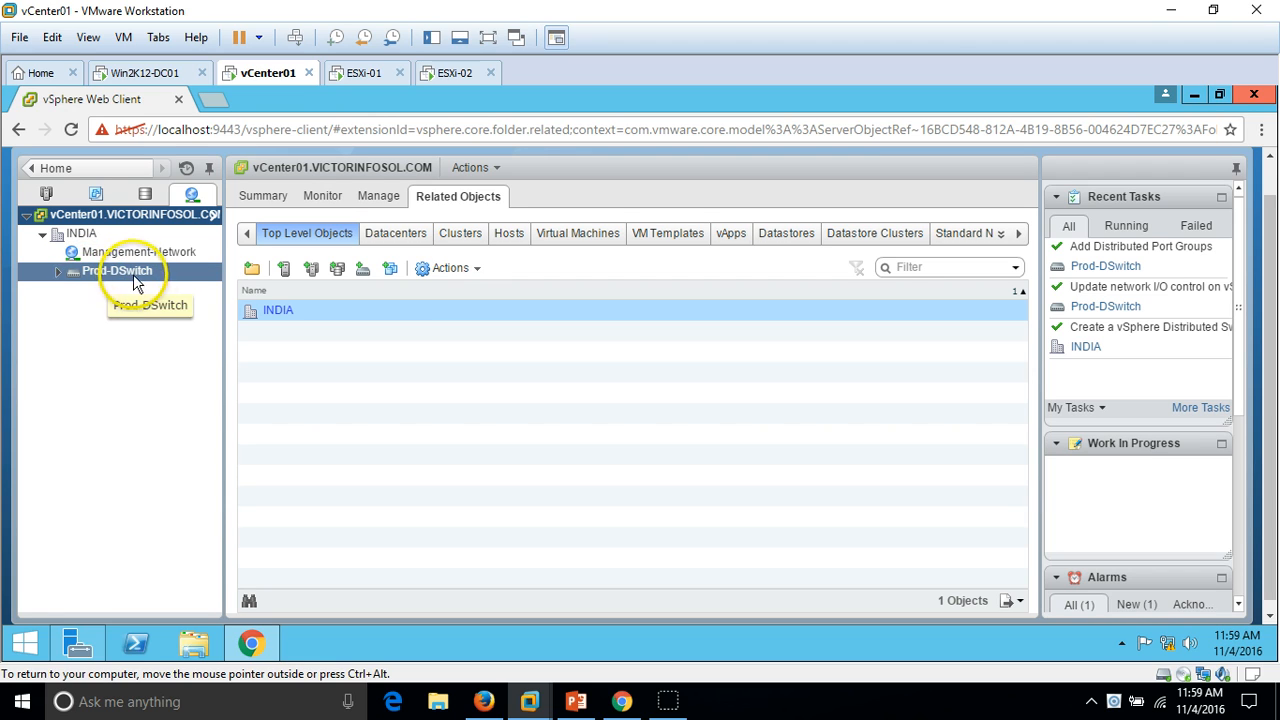
{"action": "left_click", "coordinate": [57, 273]}
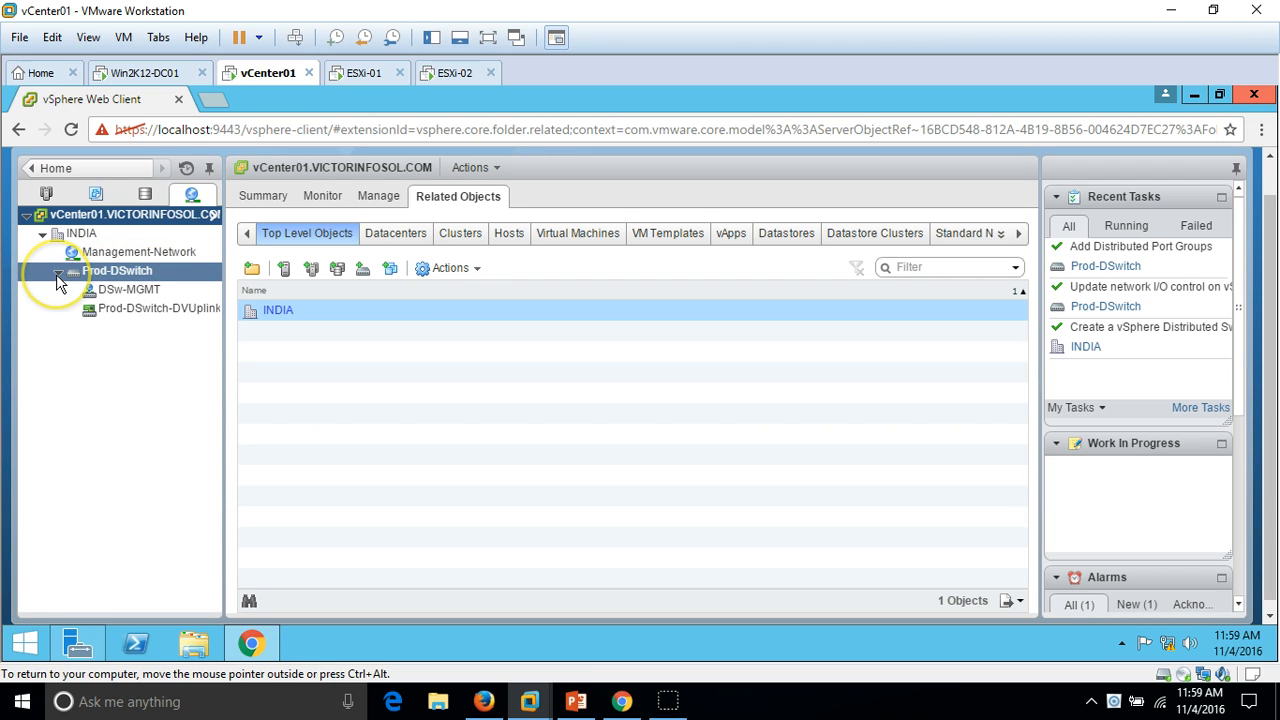
- Close the Getting Started page of the DSw-MGMT port group and view the summary of Prod-DSwitch's uplink port group
{"action": "left_click", "coordinate": [150, 291]}
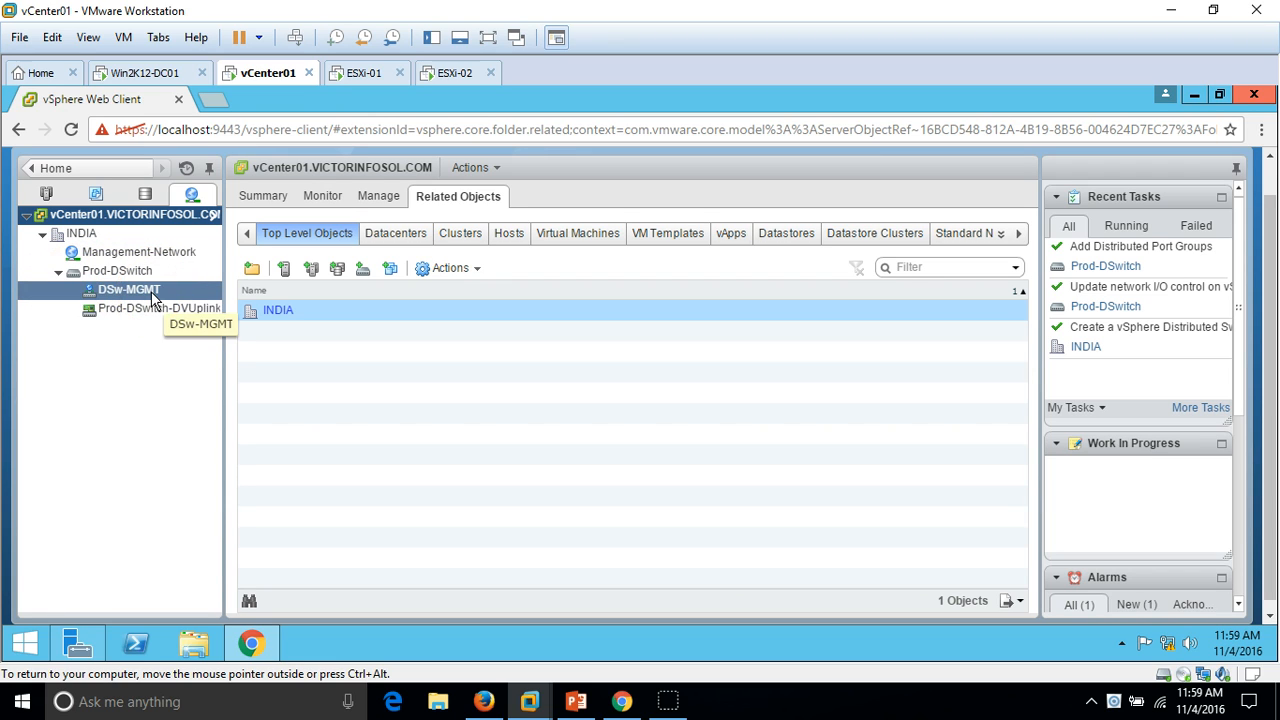
{"action": "left_click", "coordinate": [138, 289]}
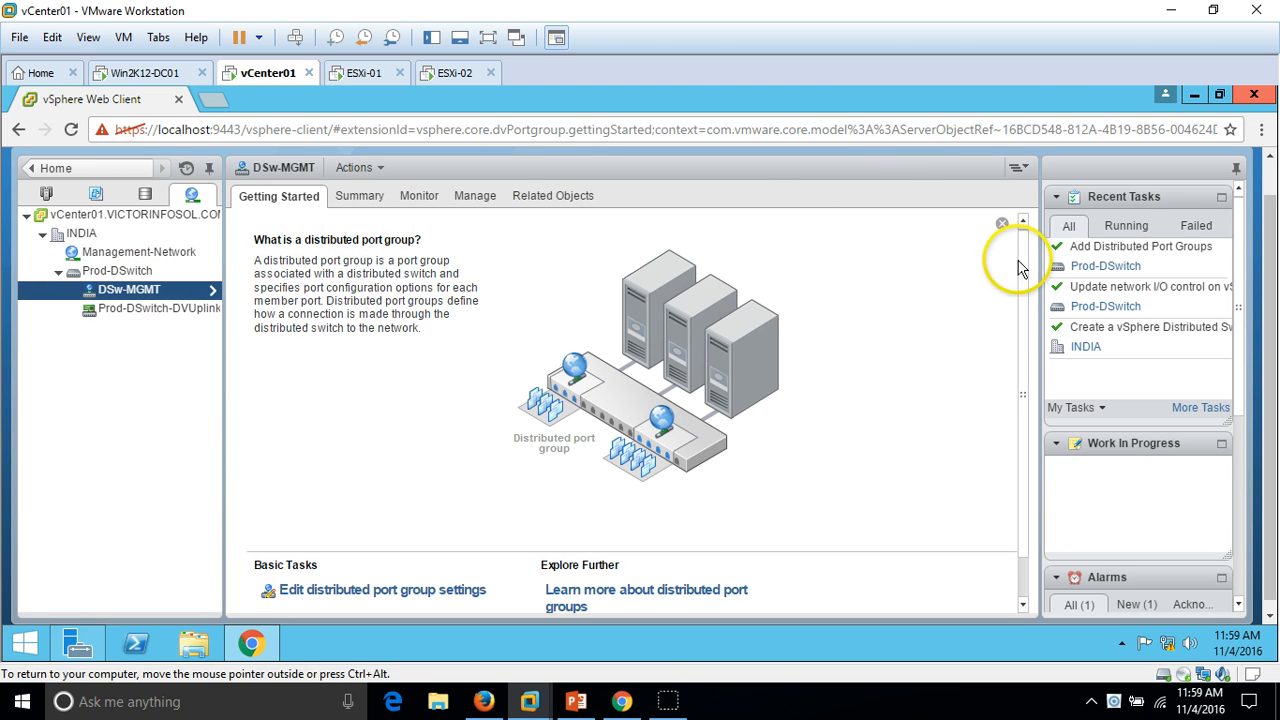
{"action": "left_click", "coordinate": [1002, 223]}
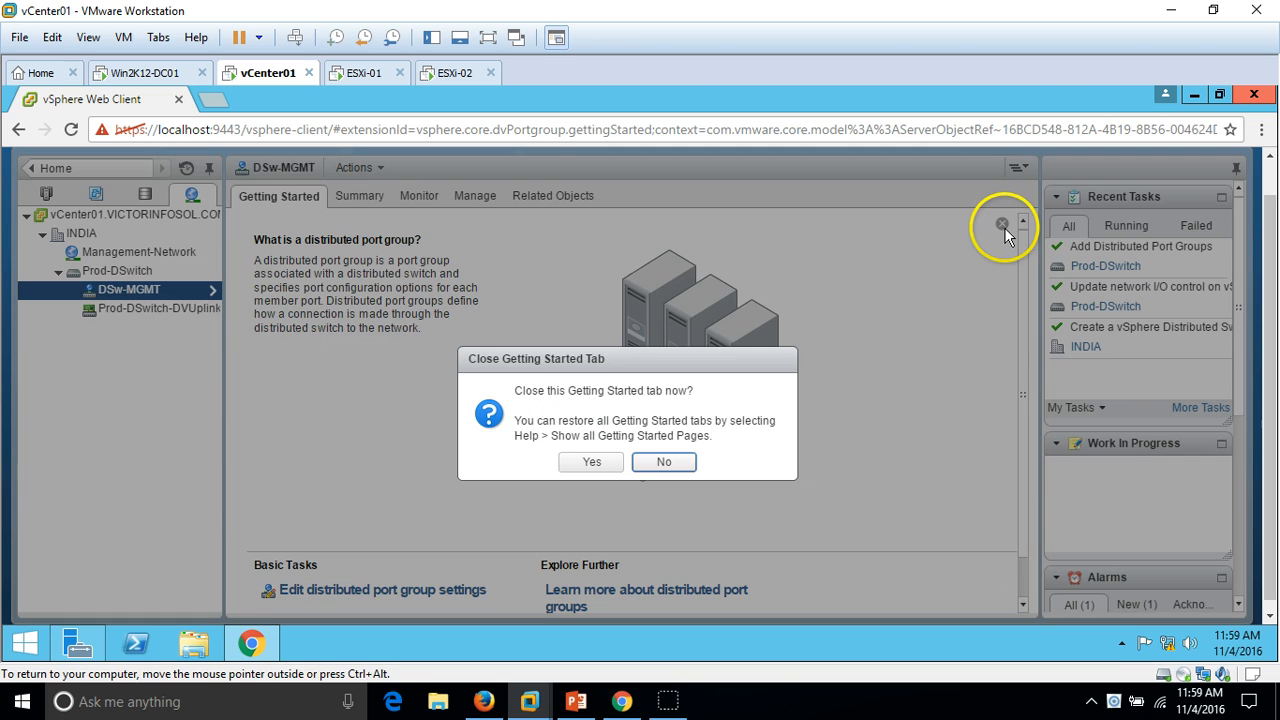
{"action": "left_click", "coordinate": [572, 460]}
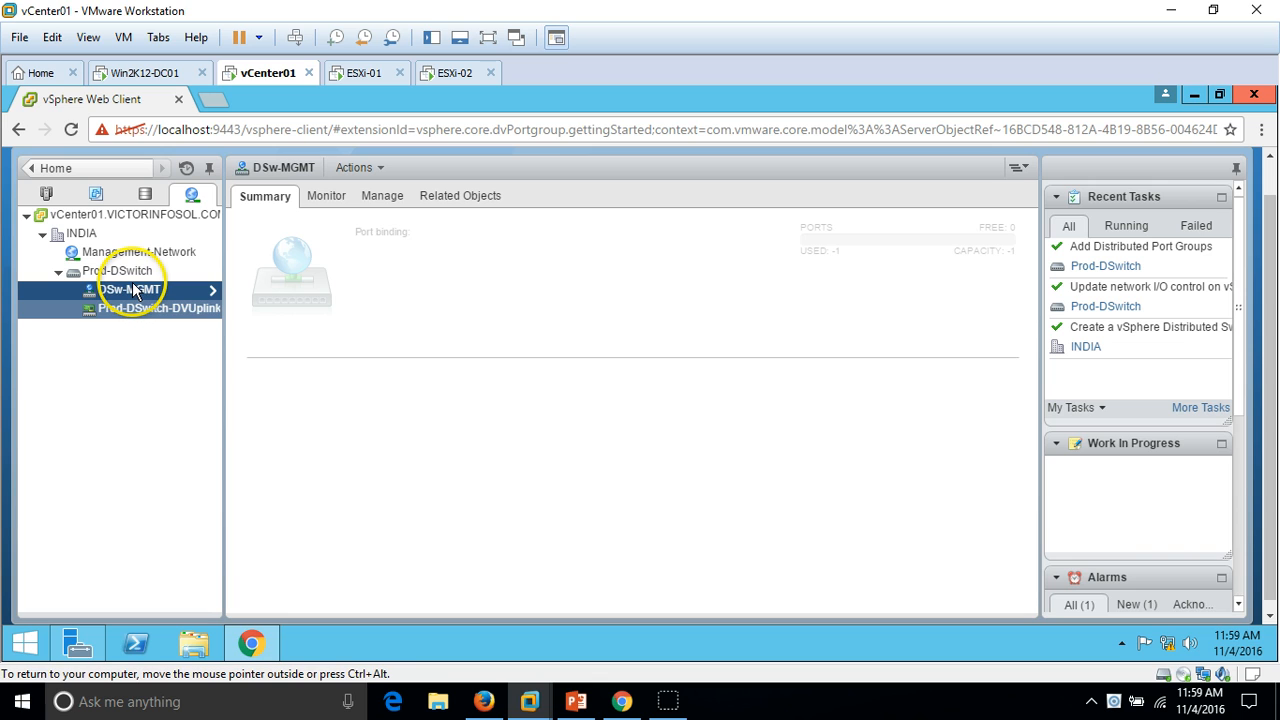
{"action": "left_click", "coordinate": [168, 310]}
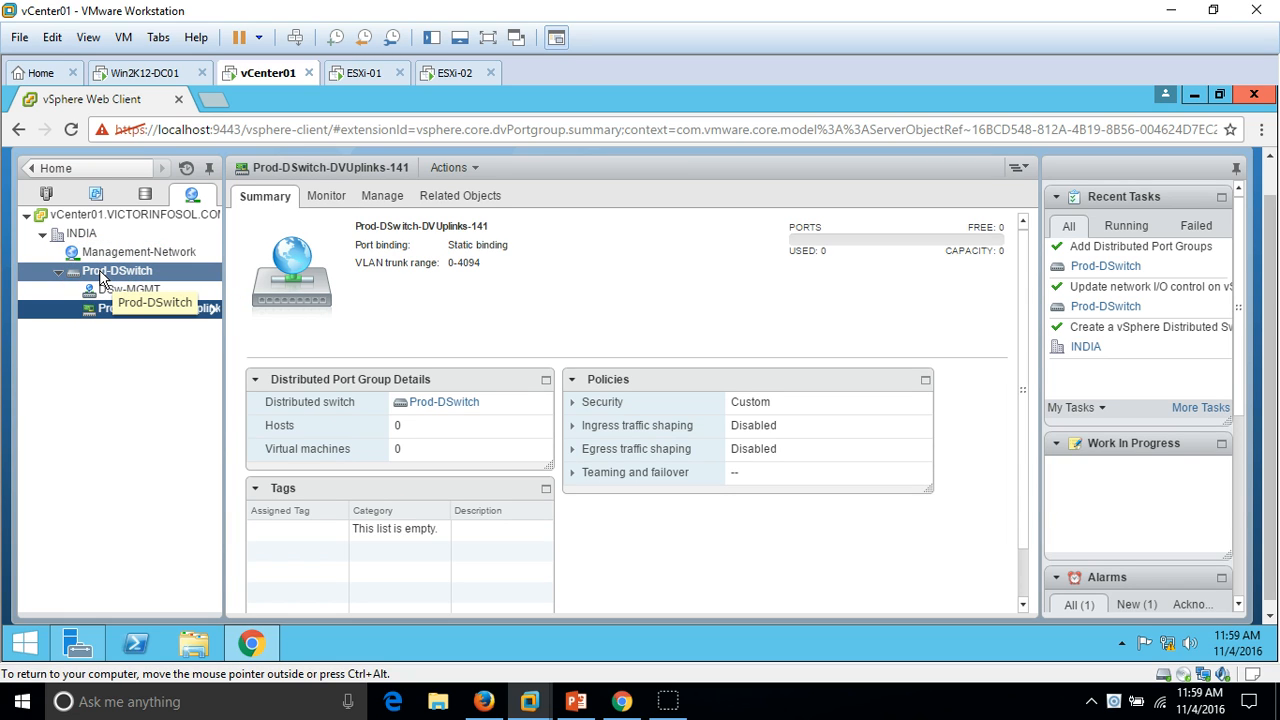
- Close the Getting Started page of Prod-DSwitch and examine the switch's topology in its management settings
{"action": "left_click", "coordinate": [100, 278]}
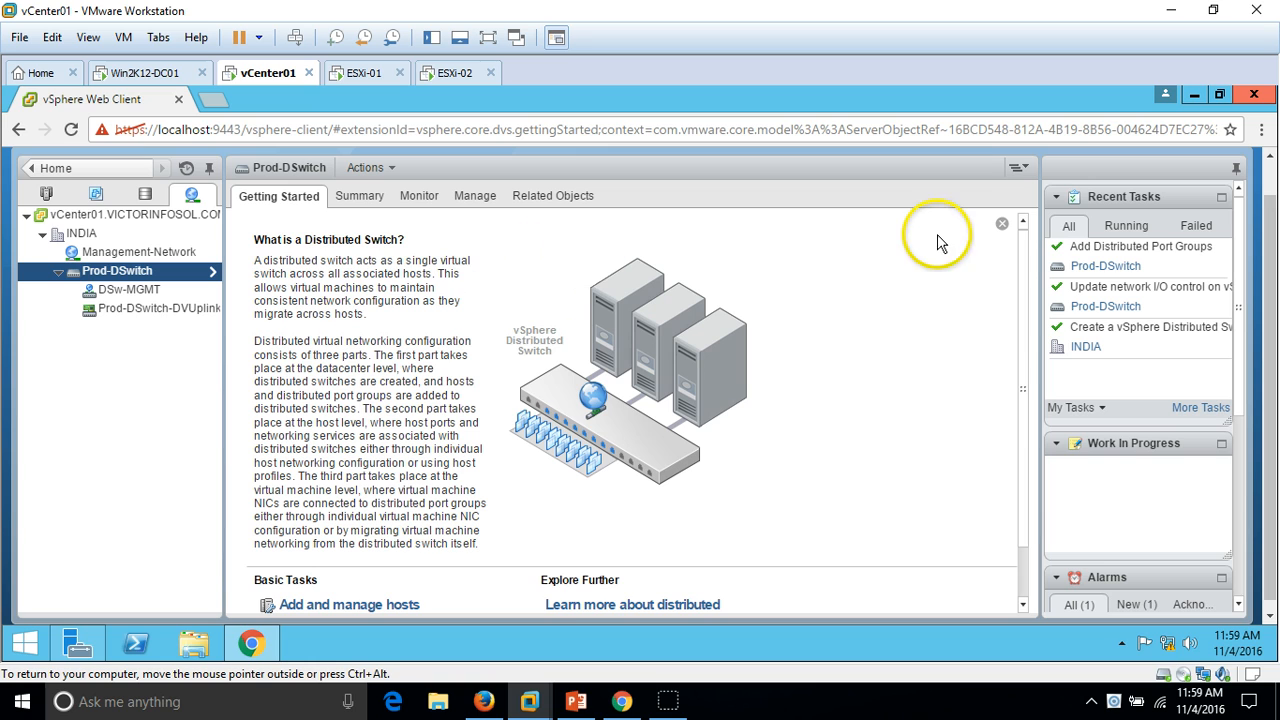
{"action": "left_click", "coordinate": [1002, 224]}
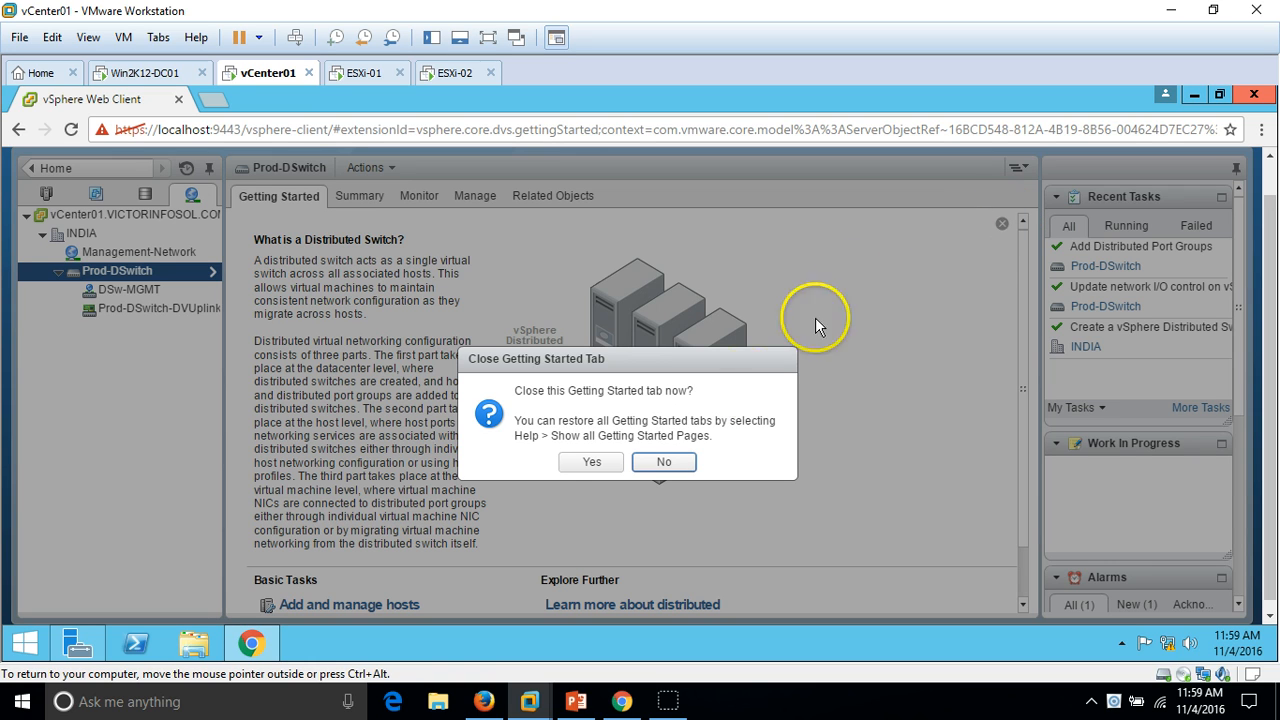
{"action": "left_click", "coordinate": [588, 461]}
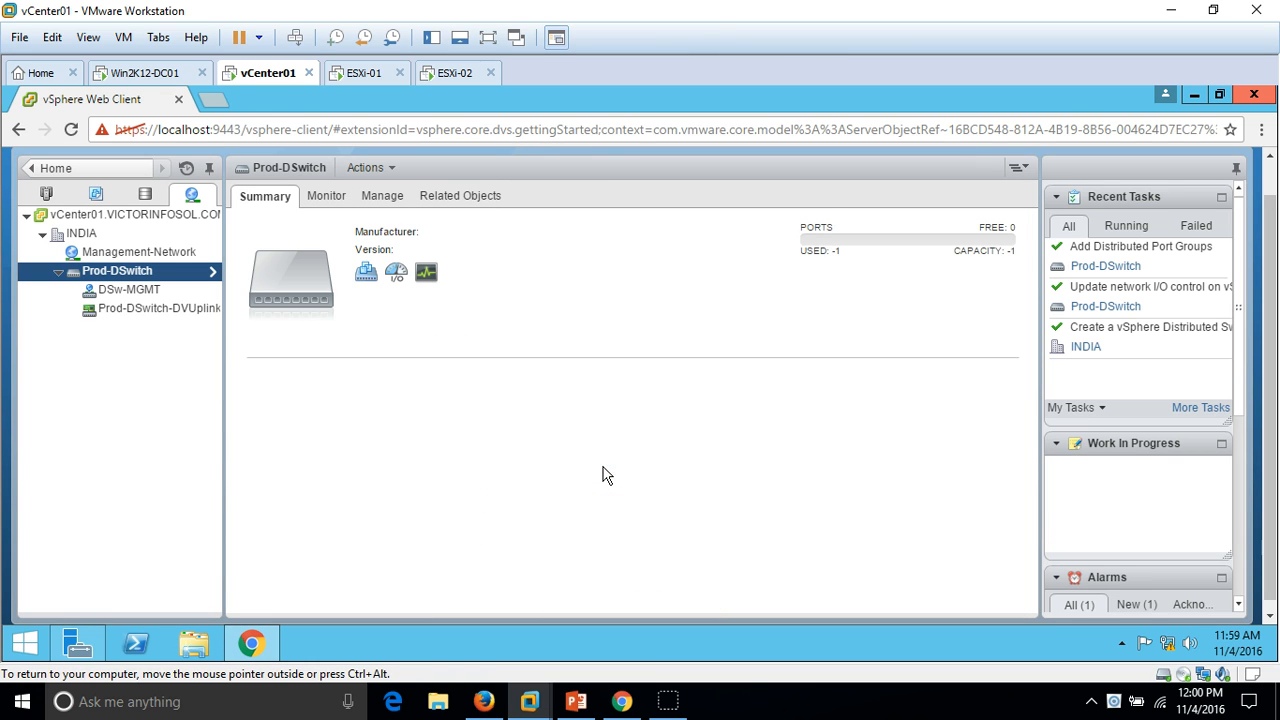
{"action": "left_click", "coordinate": [383, 195]}
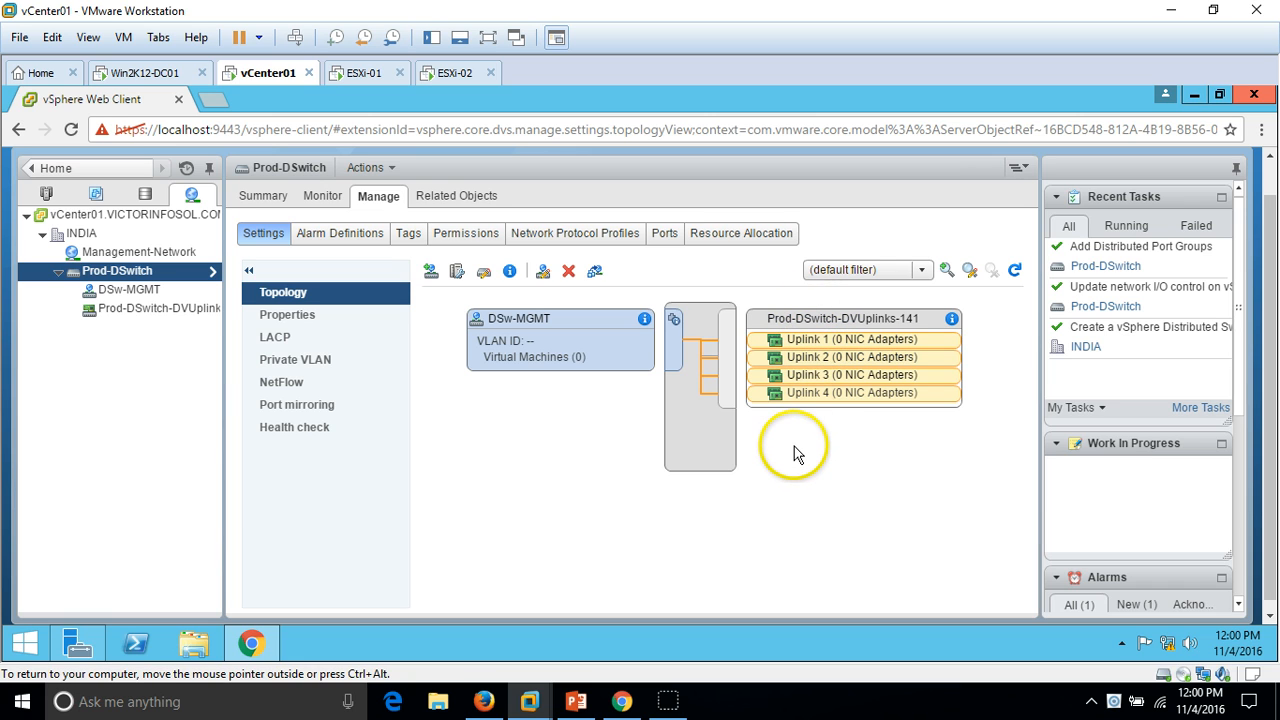
- Consult the PowerPoint slide listing the deployment steps and look at the general settings of the DSw-MGMT port group
{"action": "left_click", "coordinate": [576, 701]}
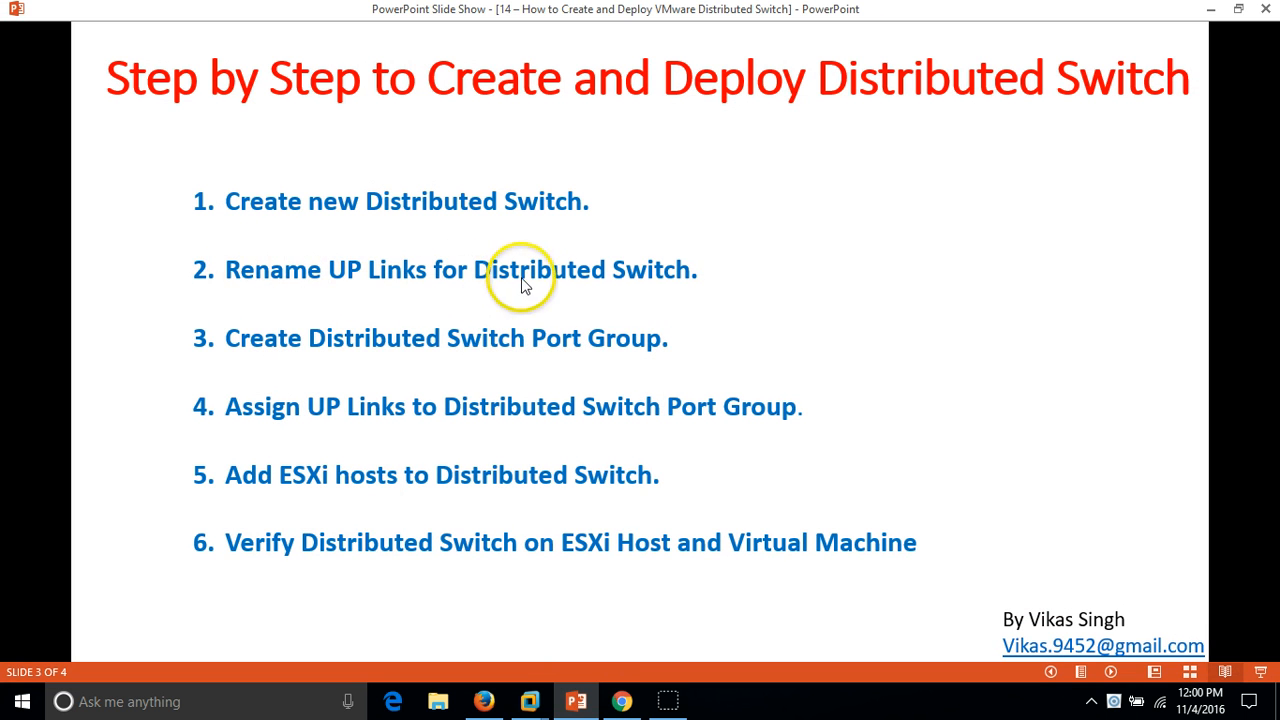
{"action": "left_click", "coordinate": [576, 701]}
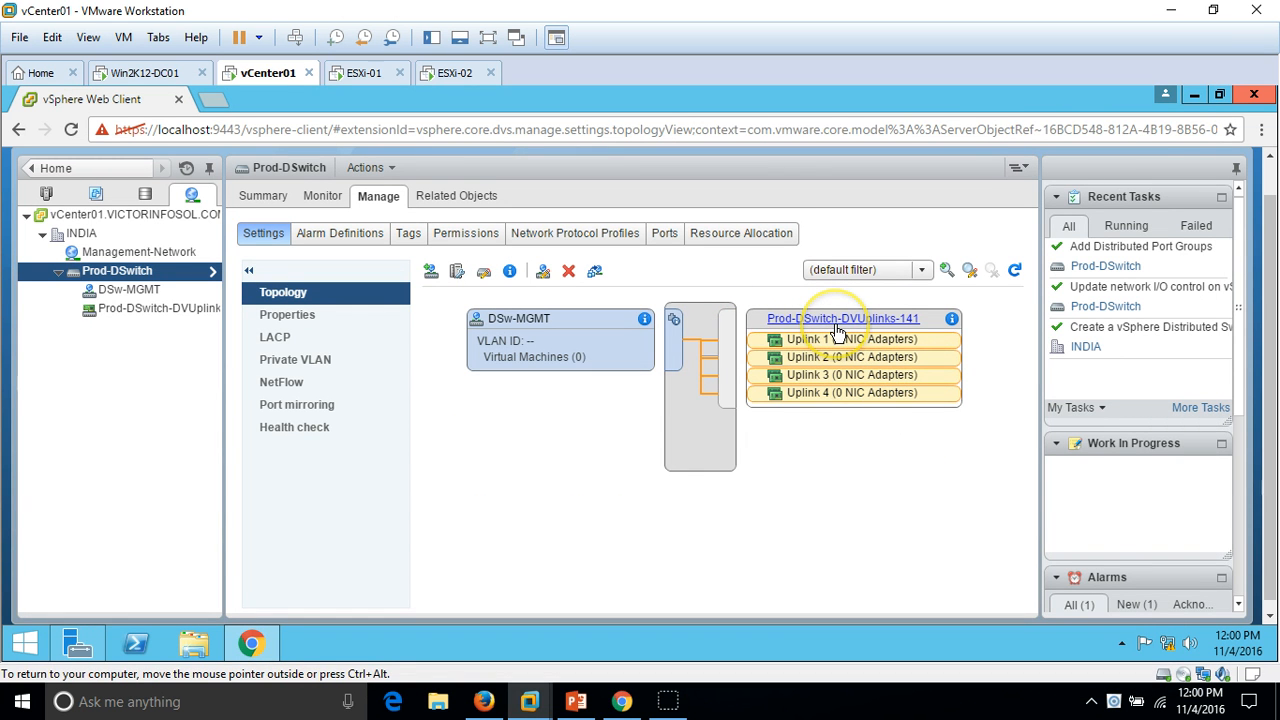
{"action": "left_click", "coordinate": [542, 274]}
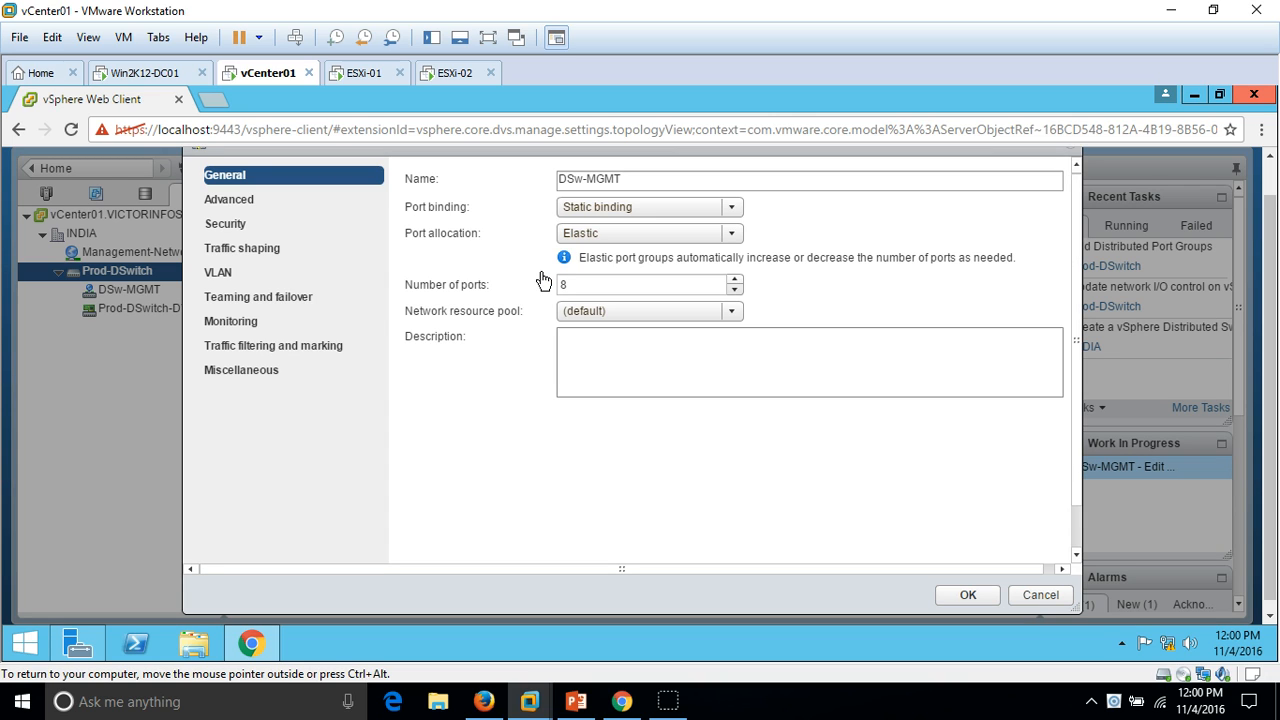
{"action": "left_click", "coordinate": [1038, 595]}
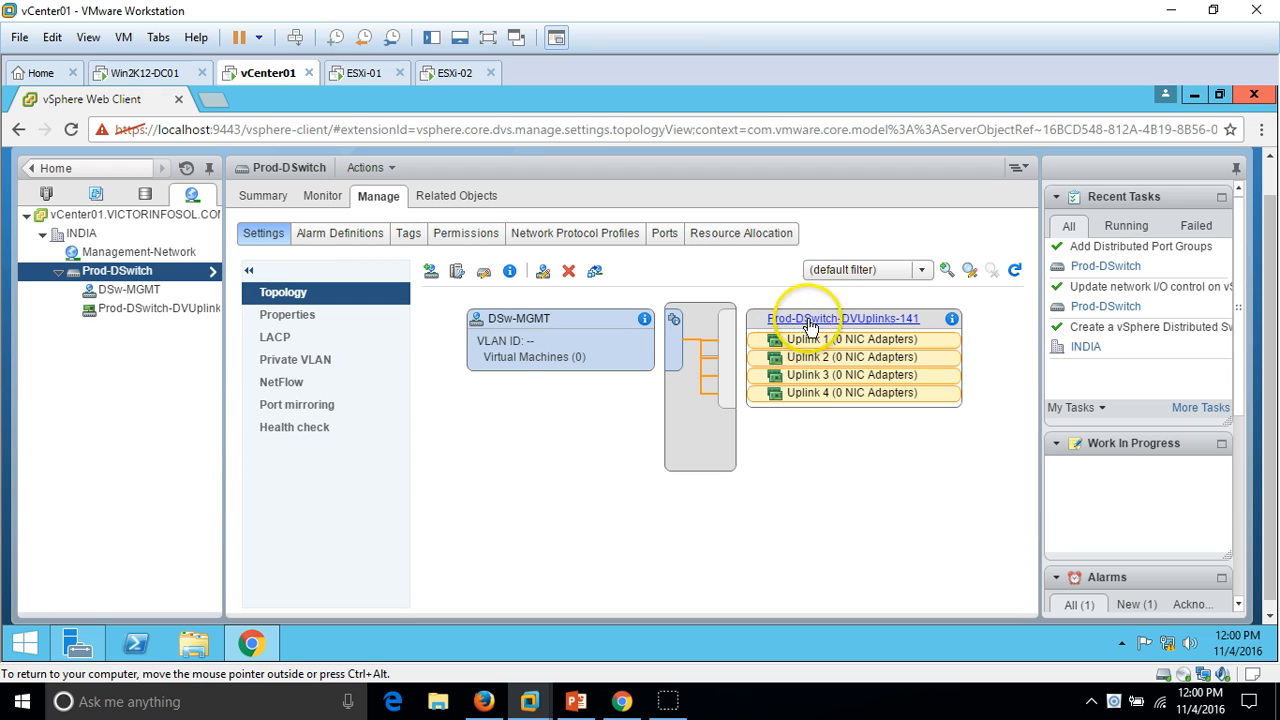
- Open the general settings of Prod-DSwitch for editing and set its number of uplinks to 4
{"action": "left_click", "coordinate": [484, 274]}
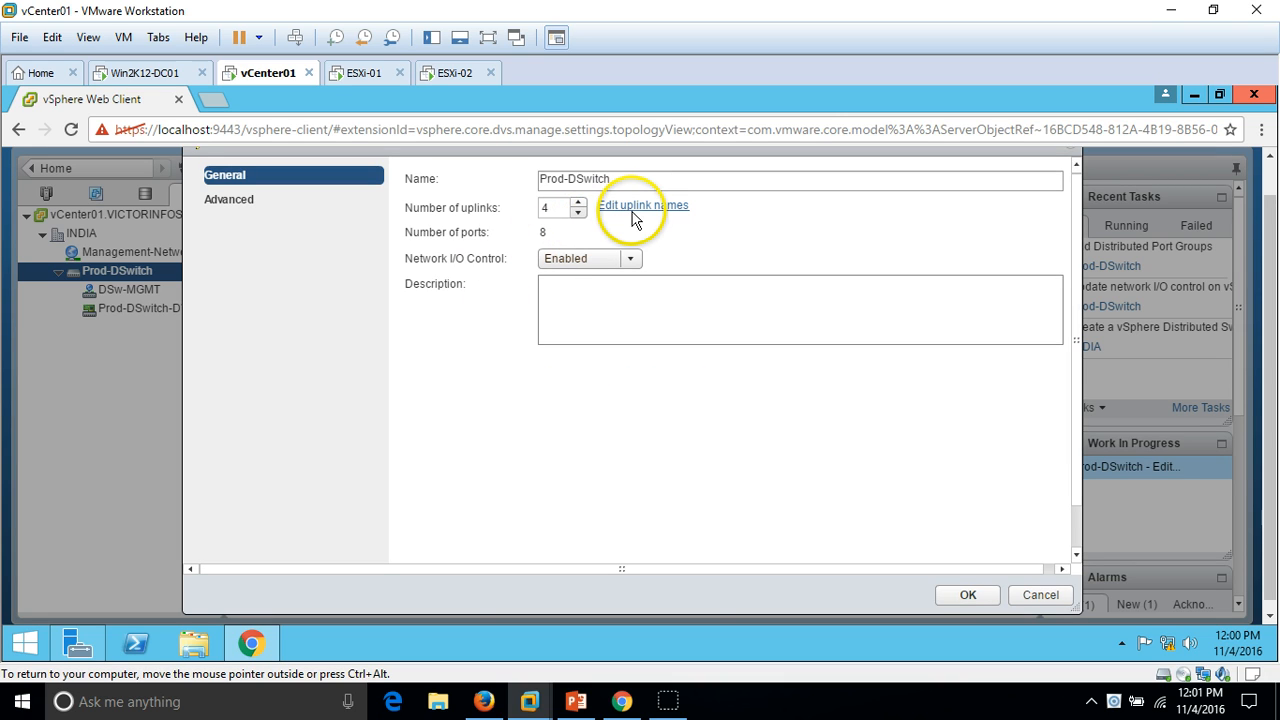
{"action": "left_click", "coordinate": [579, 204]}
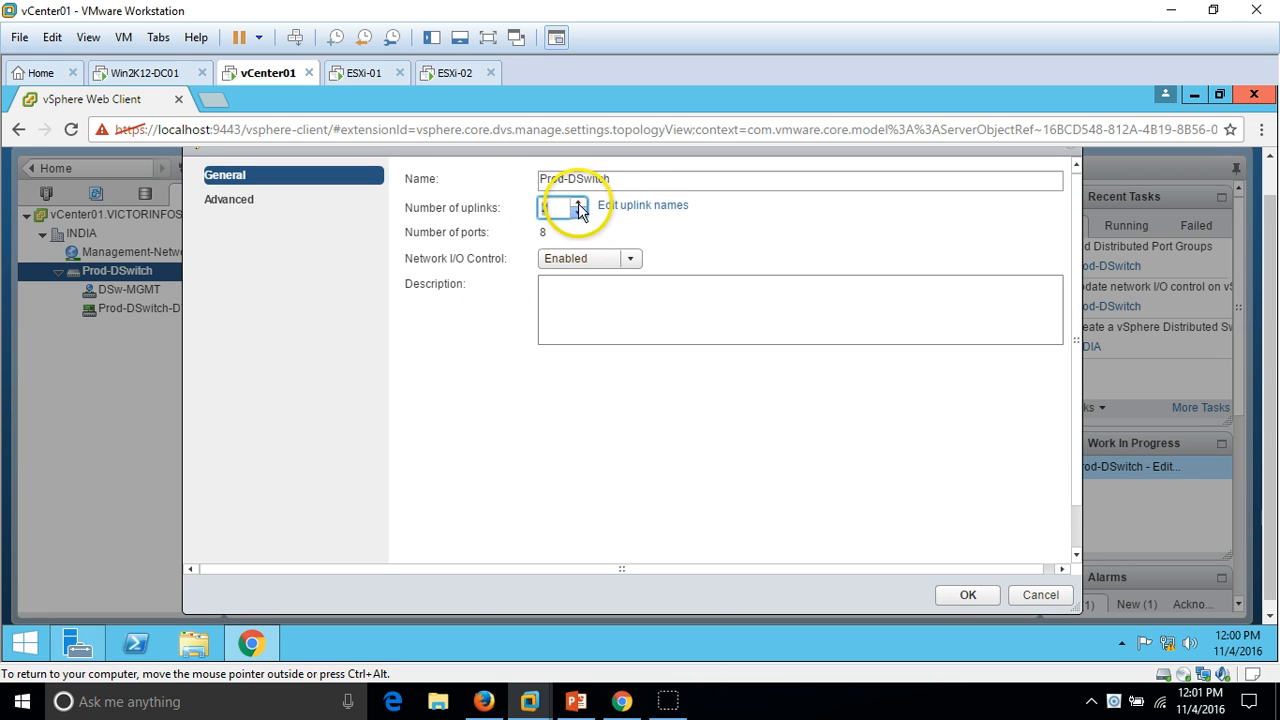
{"action": "left_click", "coordinate": [580, 210]}
{"action": "left_click", "coordinate": [578, 215]}
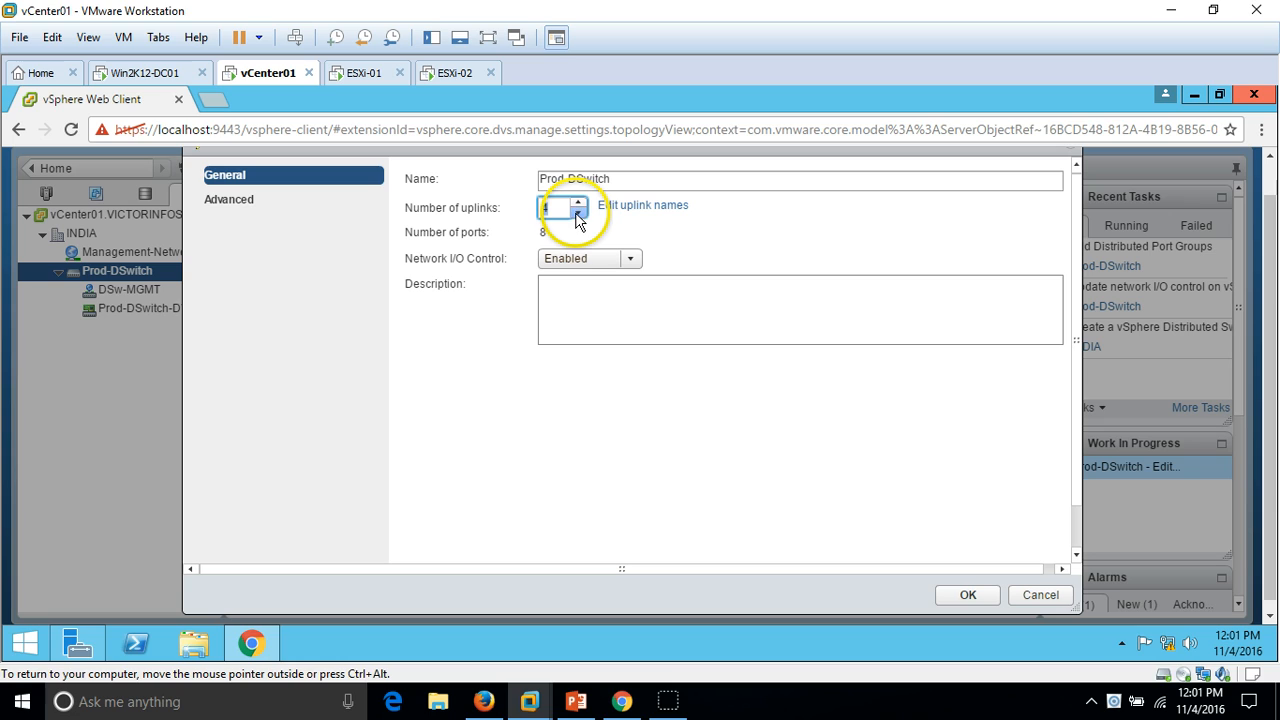
{"action": "left_click", "coordinate": [810, 318]}
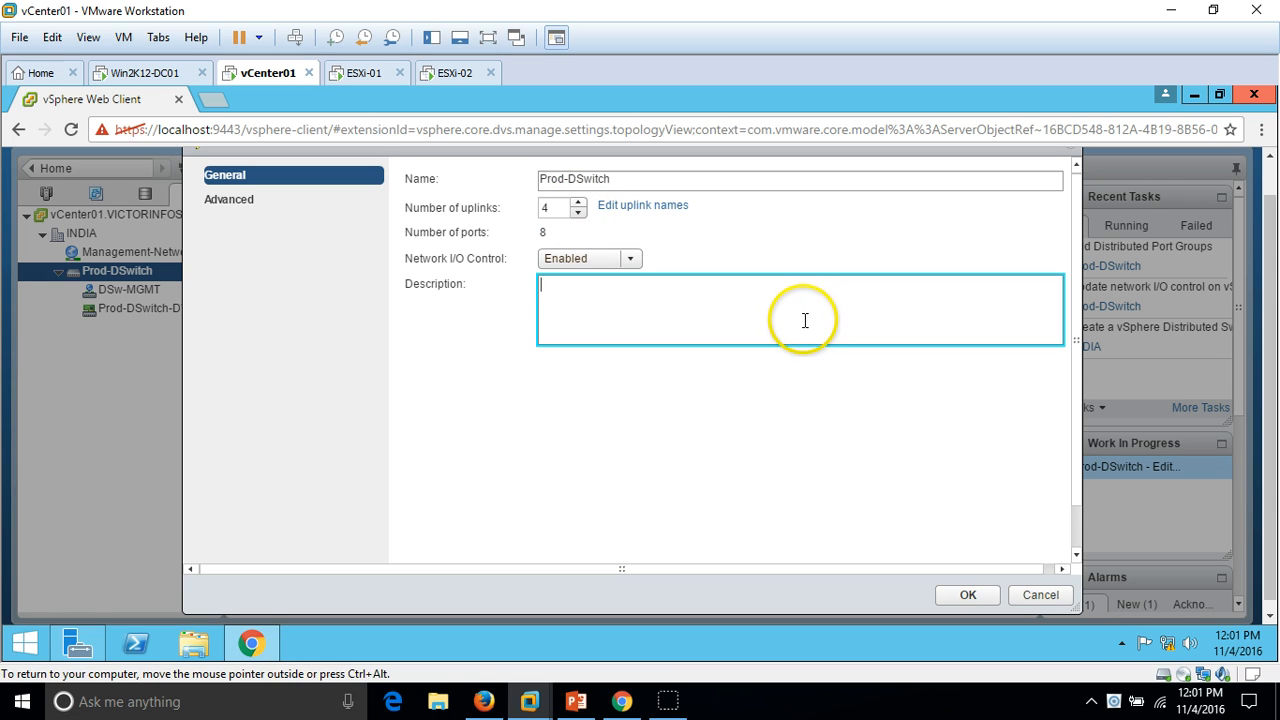
- Rename the first two uplinks of Prod-DSwitch as MGMT-01 and MGMT-02
{"action": "left_click", "coordinate": [641, 214]}
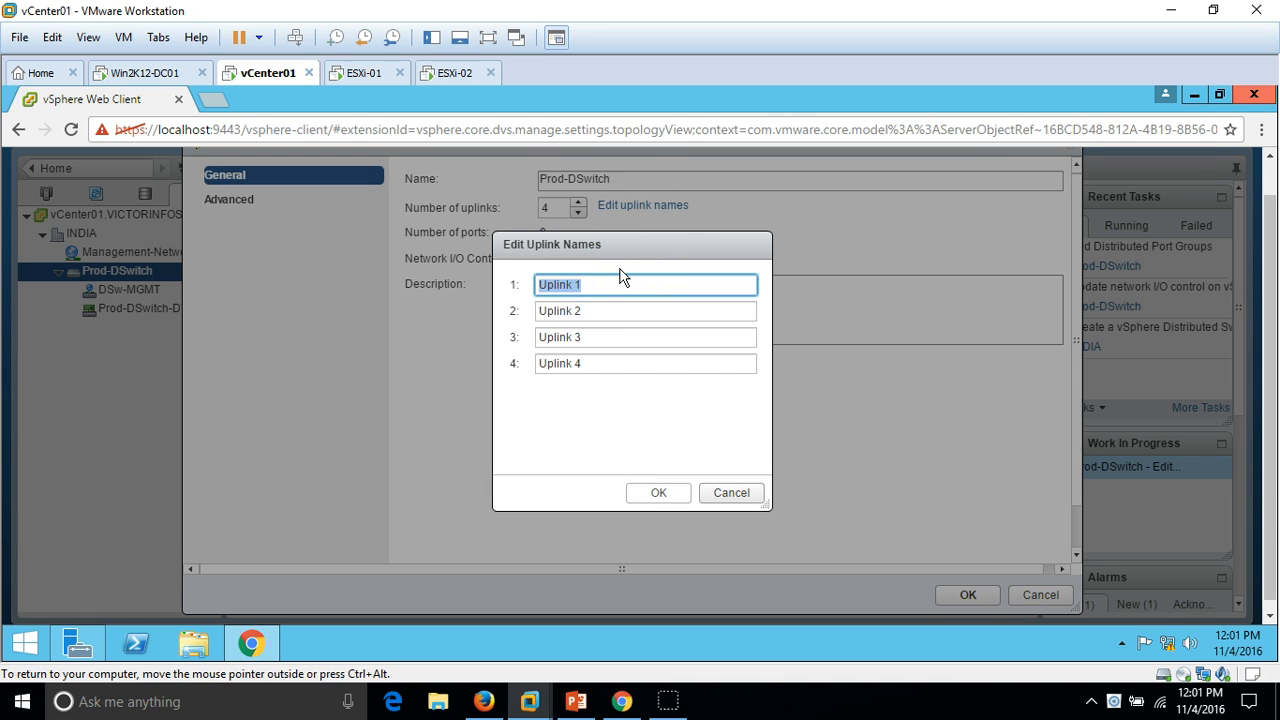
{"action": "type", "text": "MGMT-01"}
{"action": "key", "text": "ctrl+a"}
{"action": "key", "text": "ctrl+c"}
{"action": "left_click", "coordinate": [600, 303]}
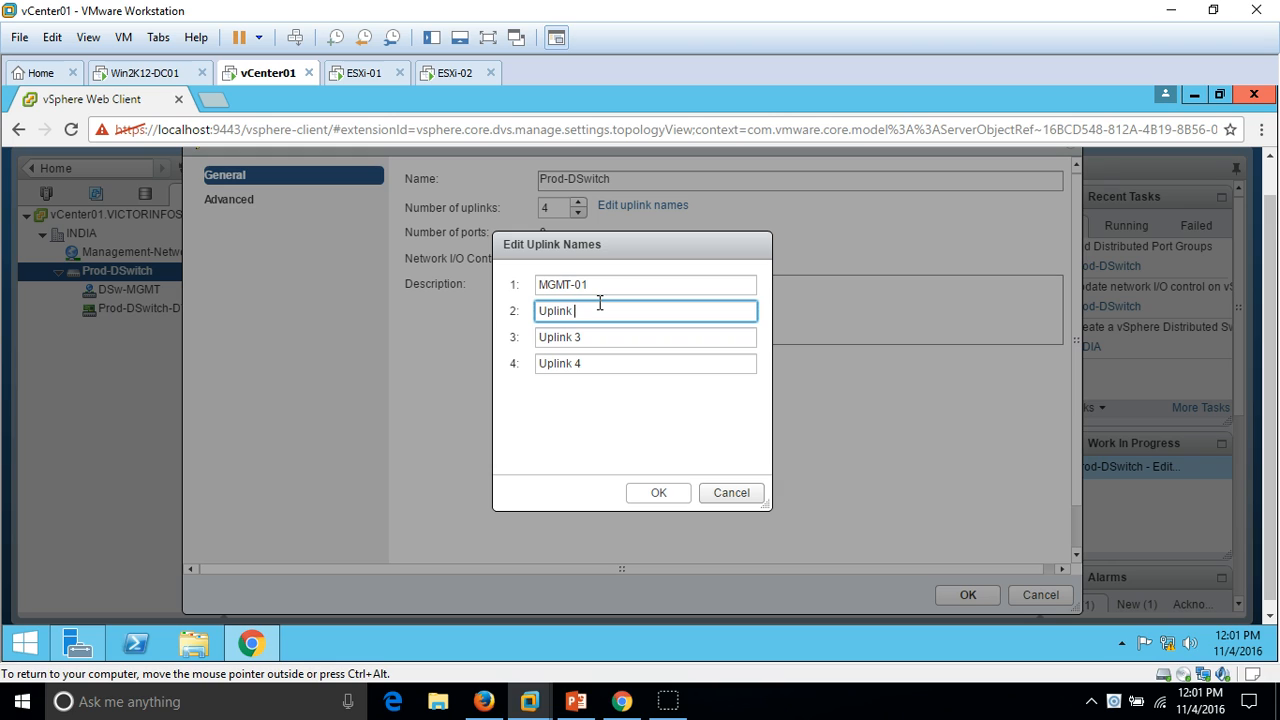
{"action": "key", "text": "ctrl+v"}
{"action": "key", "text": "Tab"}
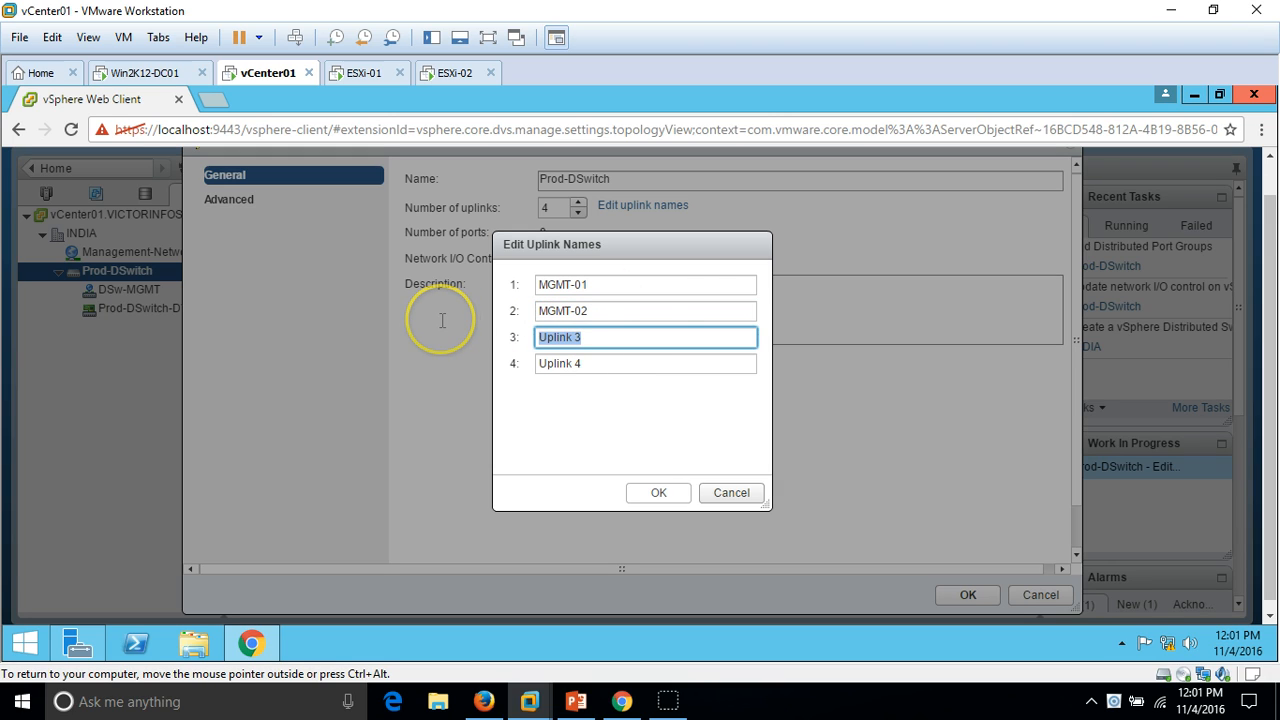
- Rename the third and fourth uplinks of Prod-DSwitch as VMNetwork-01 and VMNetwork-02
{"action": "type", "text": "VM"}
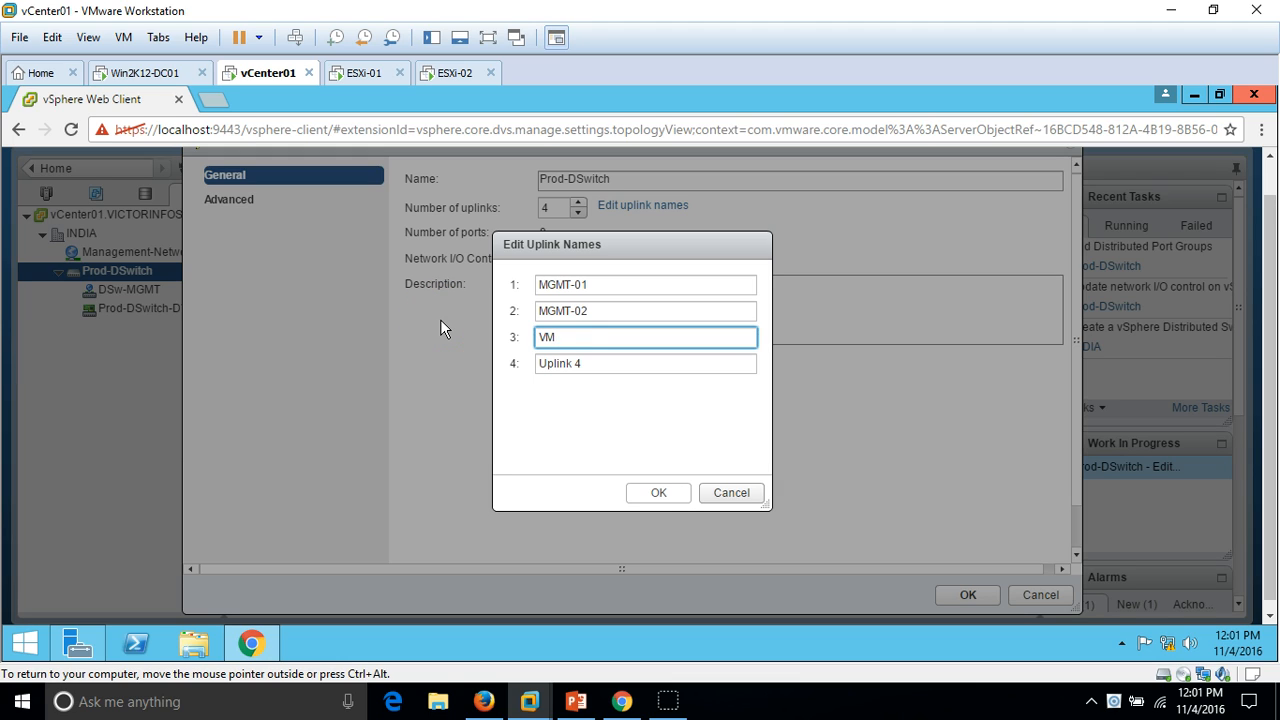
{"action": "type", "text": "Network-01"}
{"action": "key", "text": "ctrl+a"}
{"action": "key", "text": "ctrl+c"}
{"action": "key", "text": "Tab"}
{"action": "key", "text": "ctrl+v"}
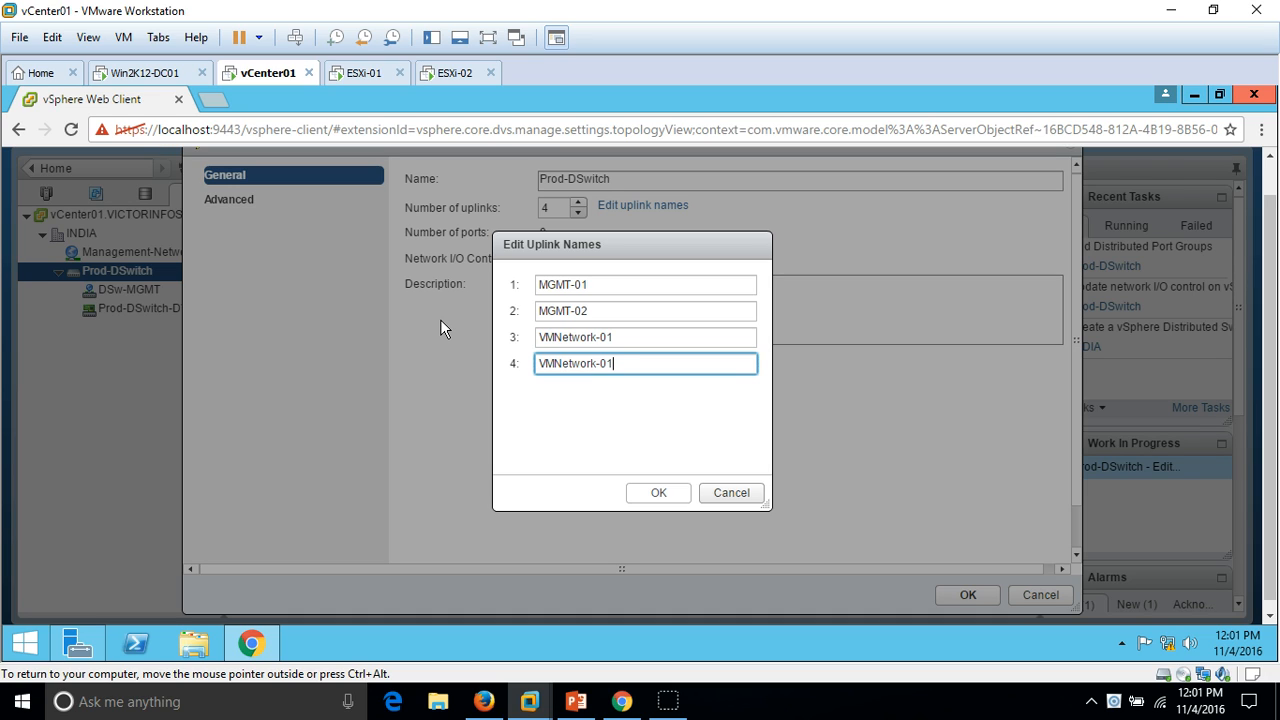
{"action": "key", "text": "BackSpace"}
{"action": "type", "text": "2"}
- Review the four uplink names, accept them and save the Prod-DSwitch settings
{"action": "left_click", "coordinate": [610, 285]}
{"action": "left_click", "coordinate": [560, 311]}
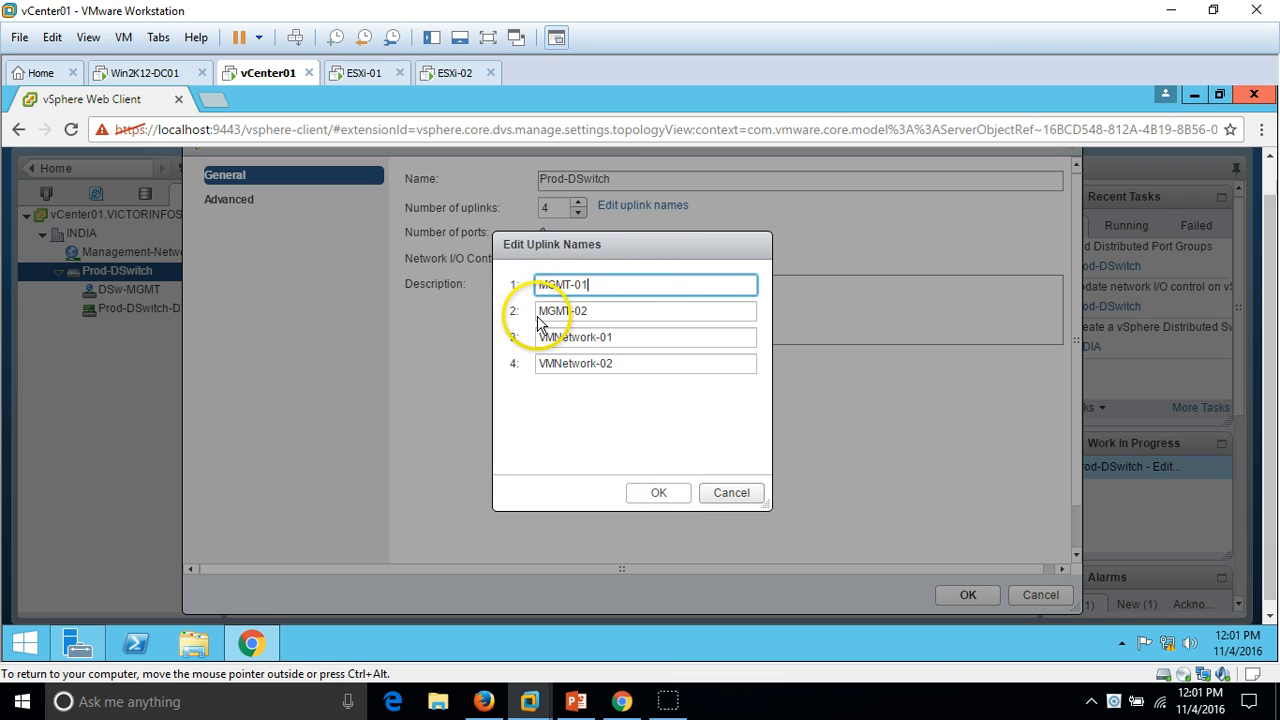
{"action": "left_click", "coordinate": [637, 338]}
{"action": "left_click", "coordinate": [634, 363]}
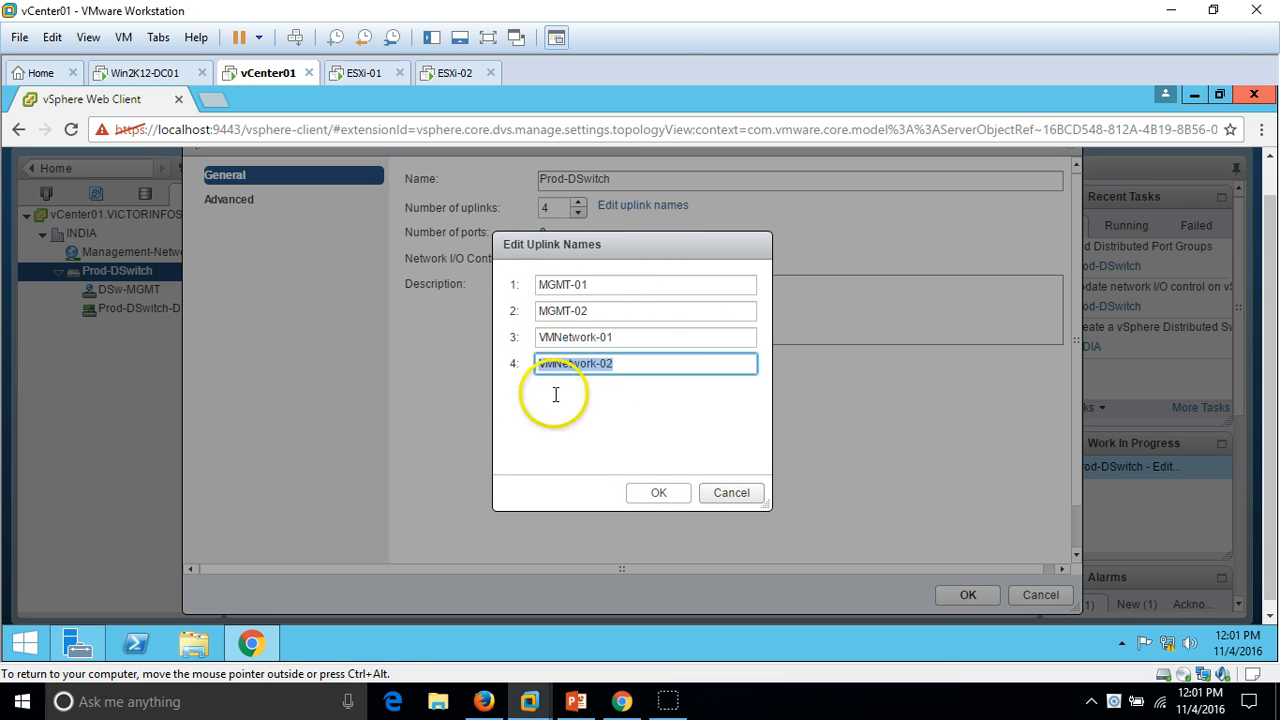
{"action": "left_click", "coordinate": [656, 490]}
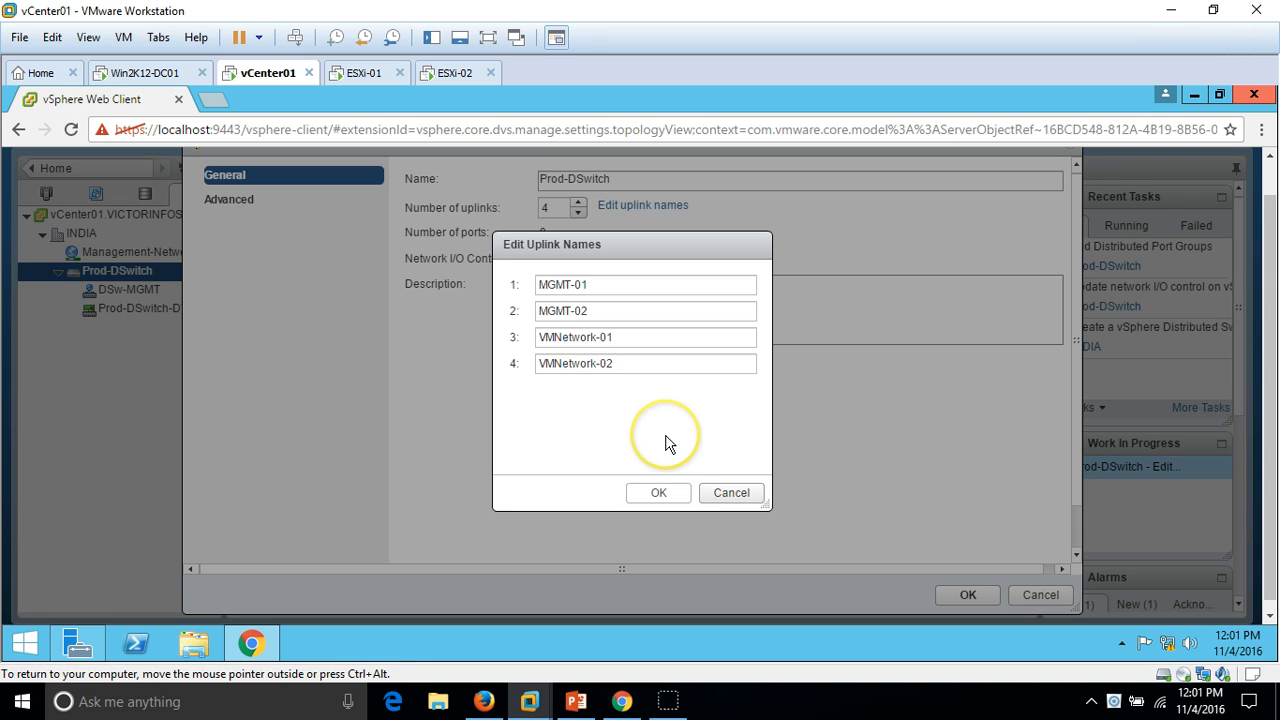
{"action": "left_click", "coordinate": [658, 492]}
{"action": "left_click", "coordinate": [968, 595]}
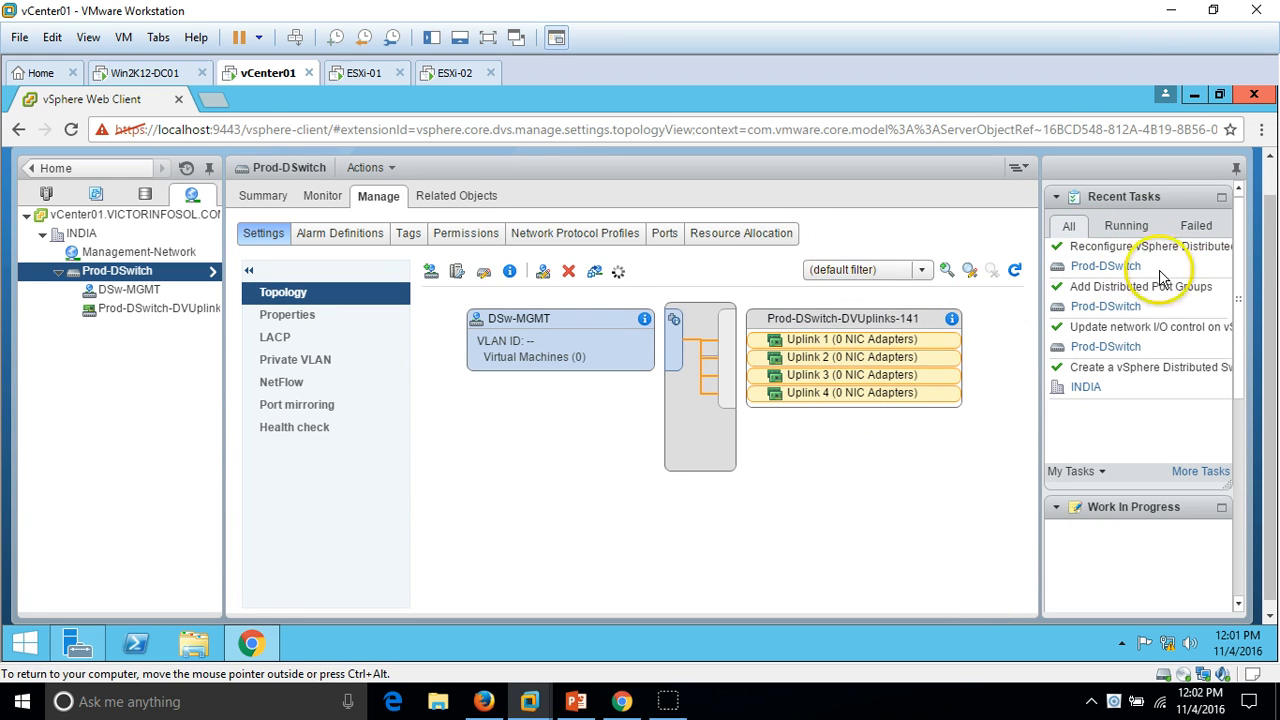
- Check the uplink names in the Prod-DSwitch topology and consult the PowerPoint slide for the next deployment step
{"action": "scroll", "coordinate": [1272, 278], "scroll_direction": "up", "scroll_amount": 1}
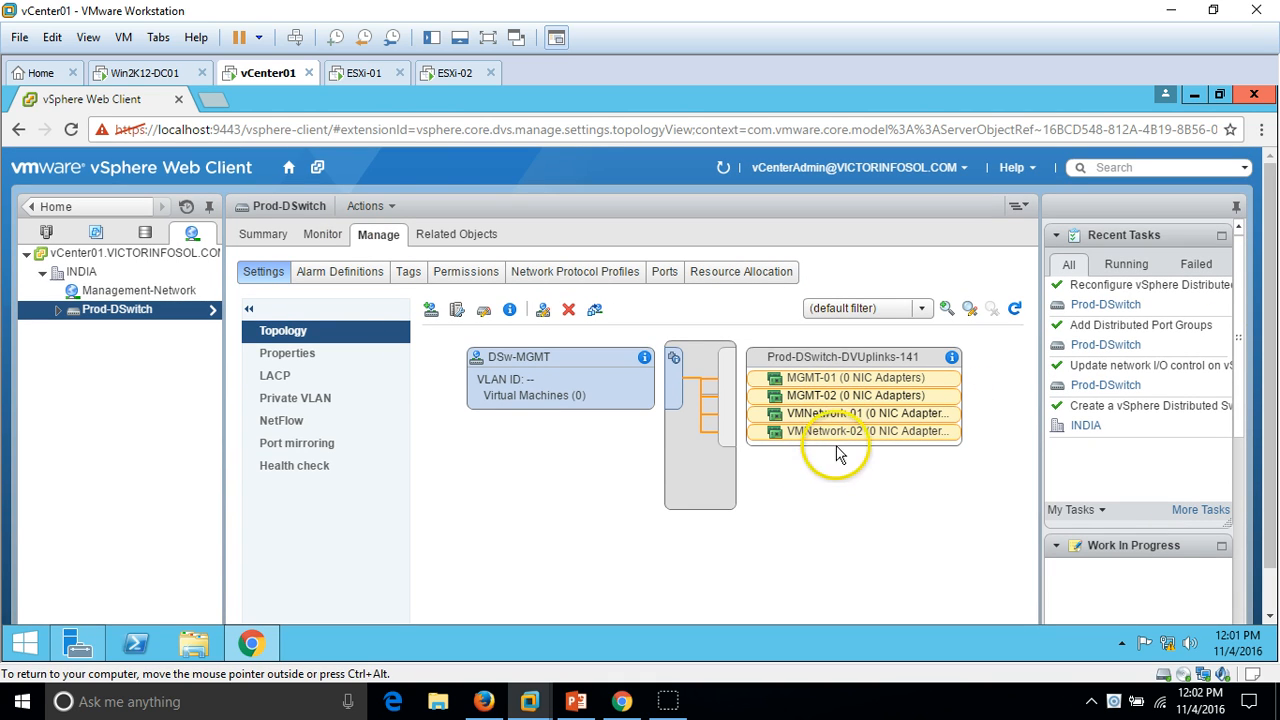
{"action": "left_click", "coordinate": [784, 544]}
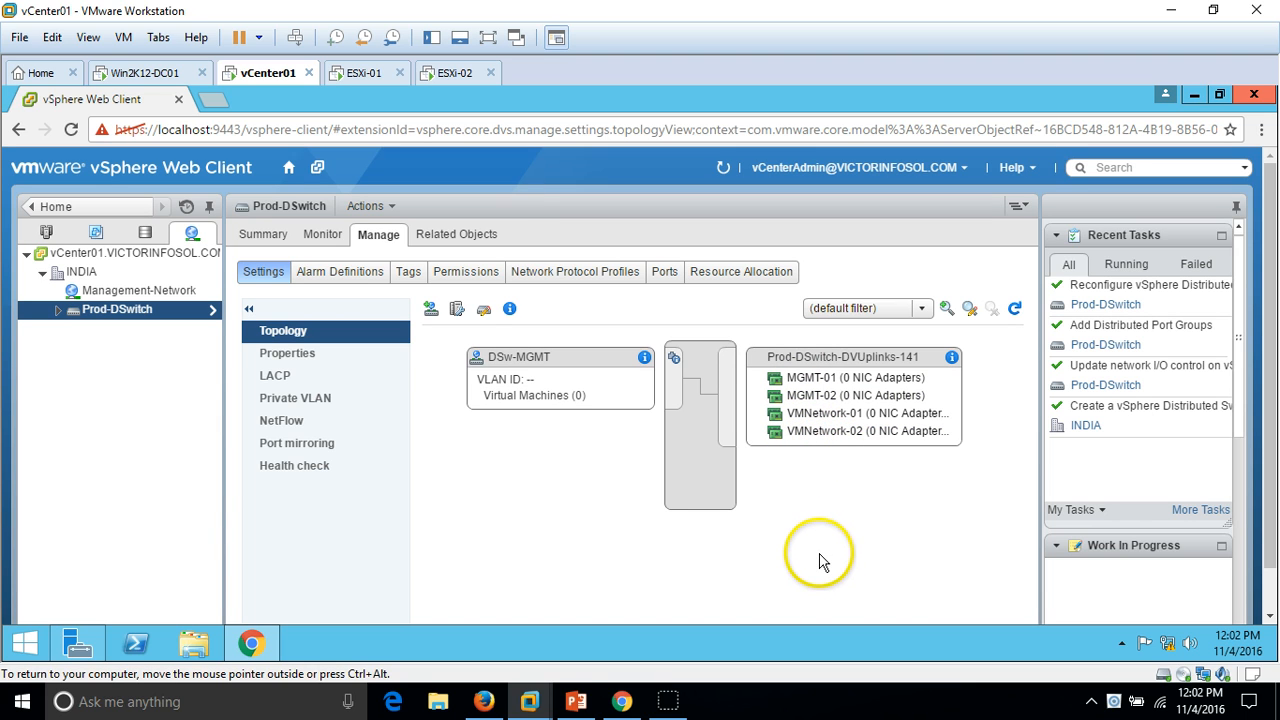
{"action": "left_click", "coordinate": [576, 701]}
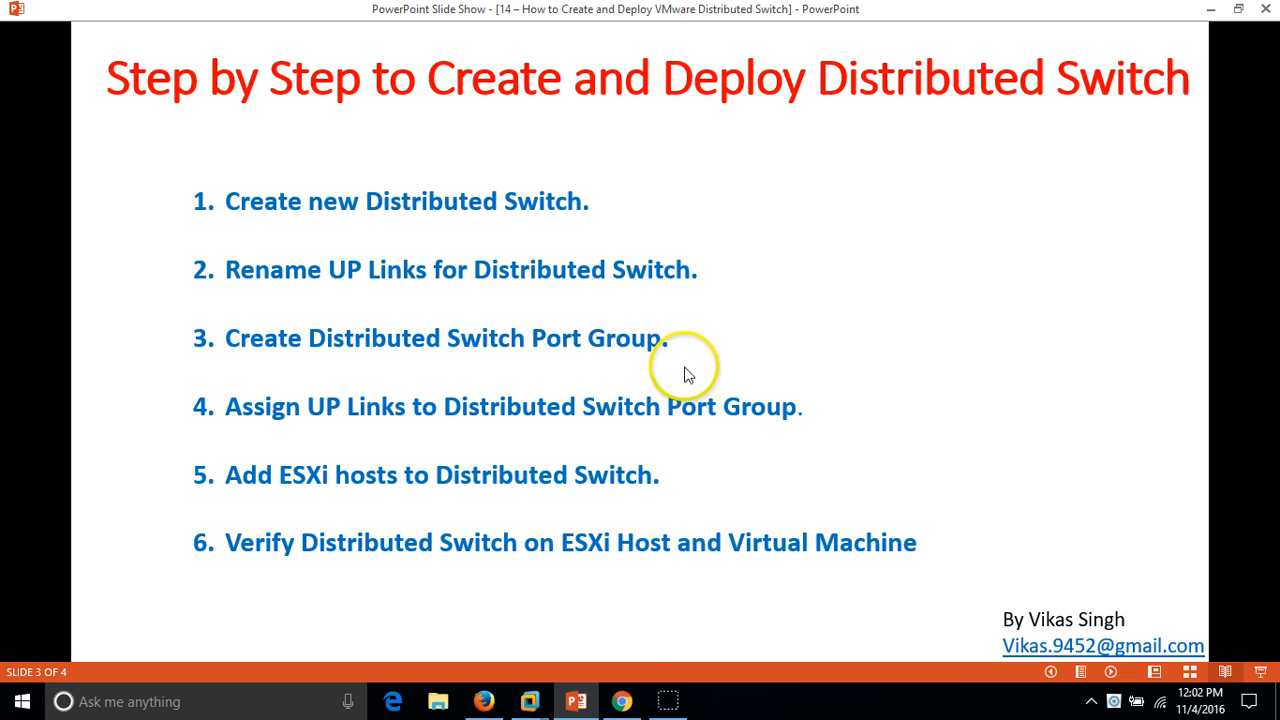
{"action": "left_click", "coordinate": [590, 702]}
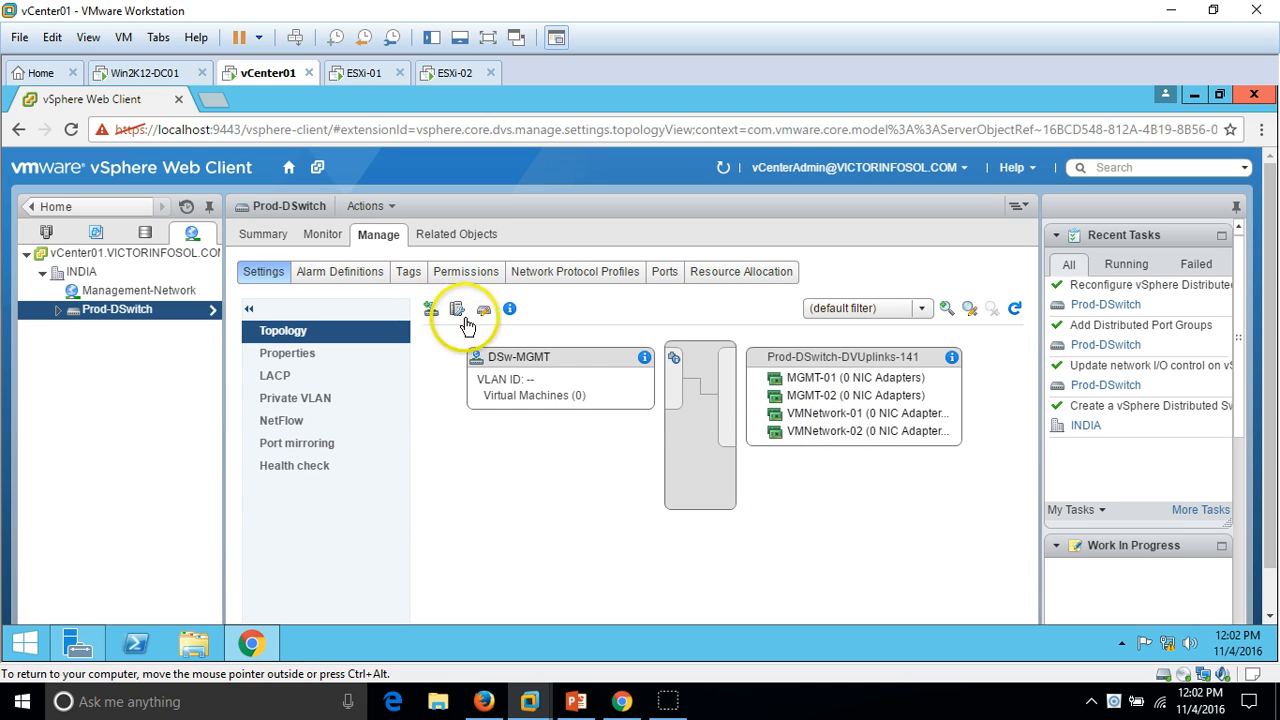
{"action": "left_click", "coordinate": [822, 360]}
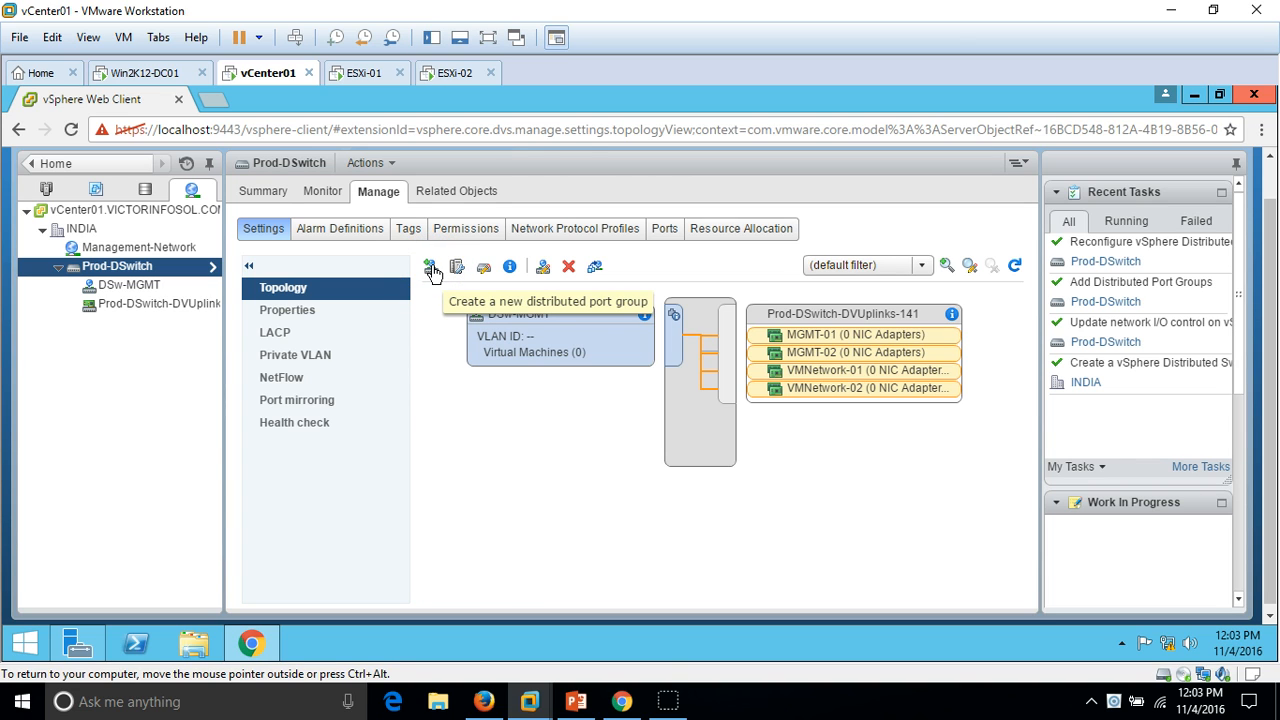
- Start a new distributed port group on Prod-DSwitch, name it DSw-VM-Network and continue to its configuration settings
{"action": "left_click", "coordinate": [431, 268]}
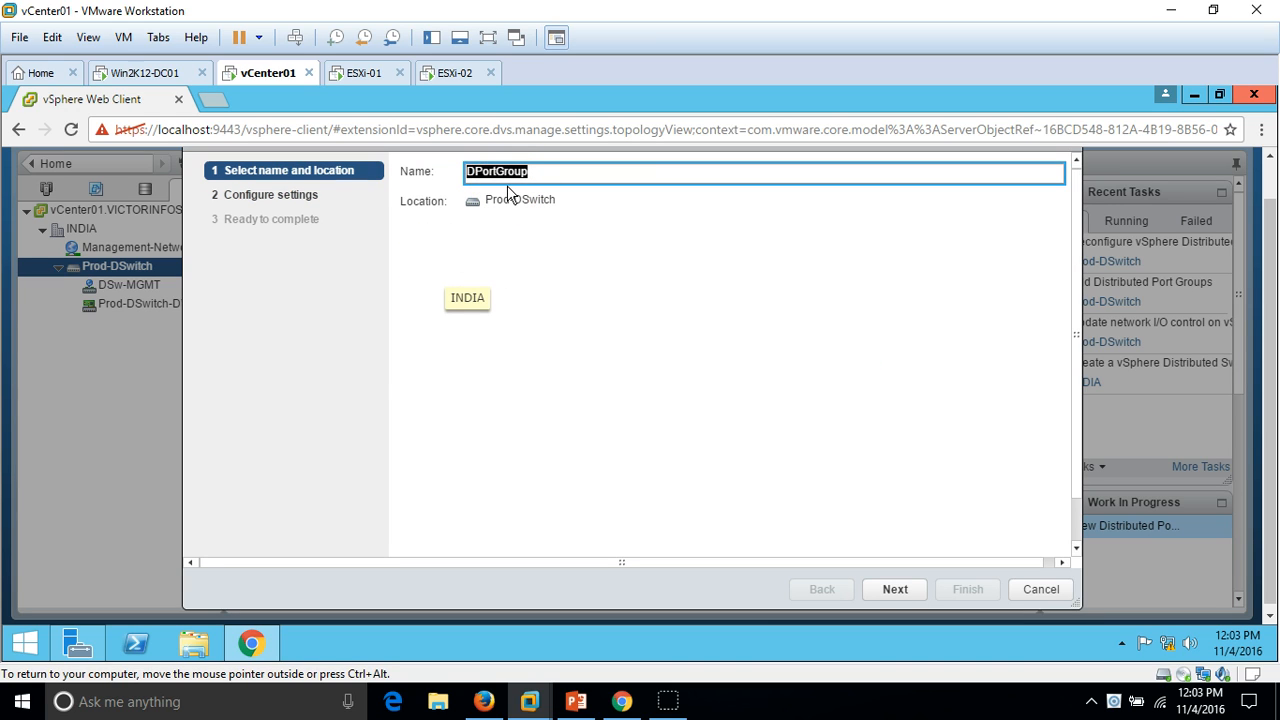
{"action": "left_click", "coordinate": [1041, 589]}
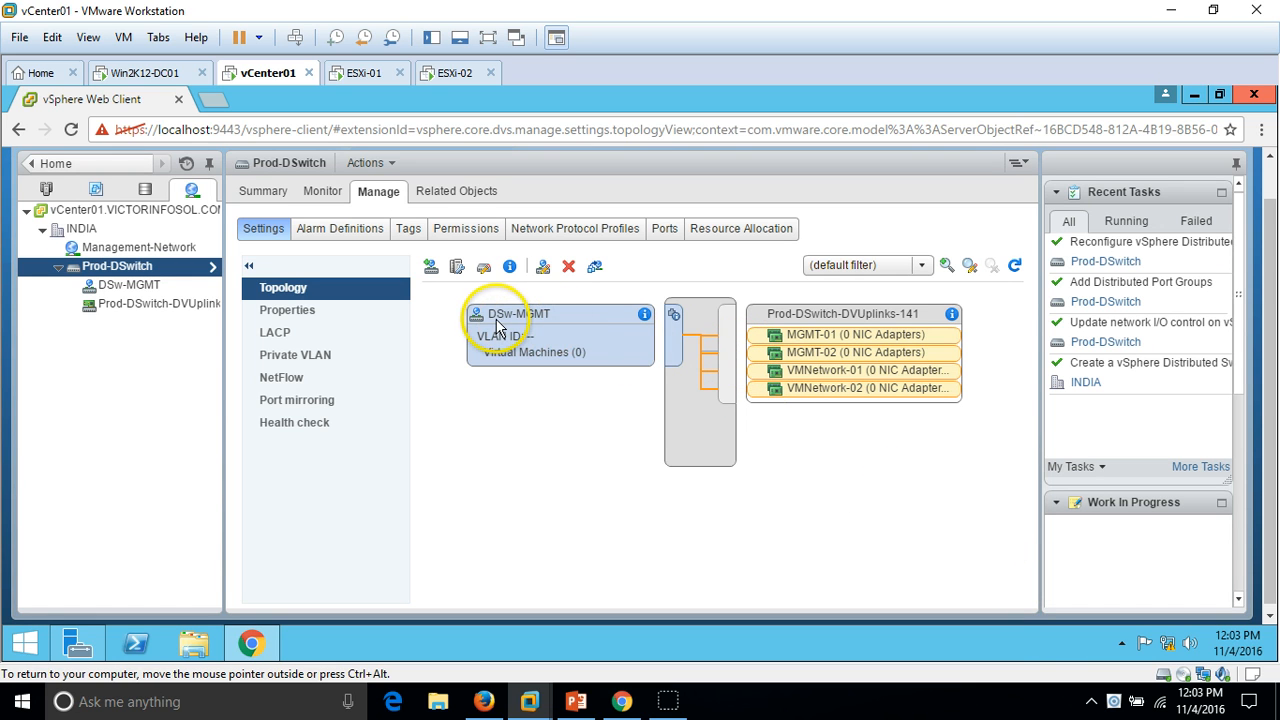
{"action": "left_click", "coordinate": [431, 268]}
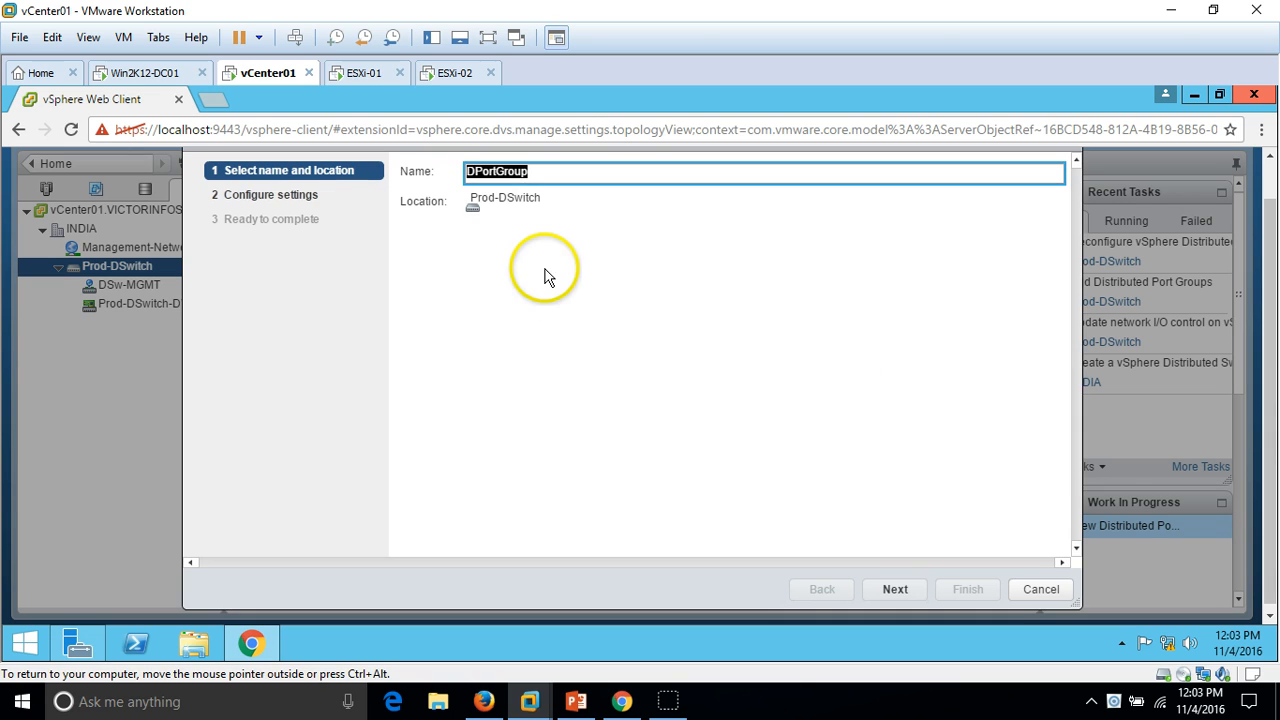
{"action": "left_click", "coordinate": [478, 173]}
{"action": "left_click_drag", "start_coordinate": [478, 173], "coordinate": [571, 173]}
{"action": "type", "text": "Sw-VM-Network"}
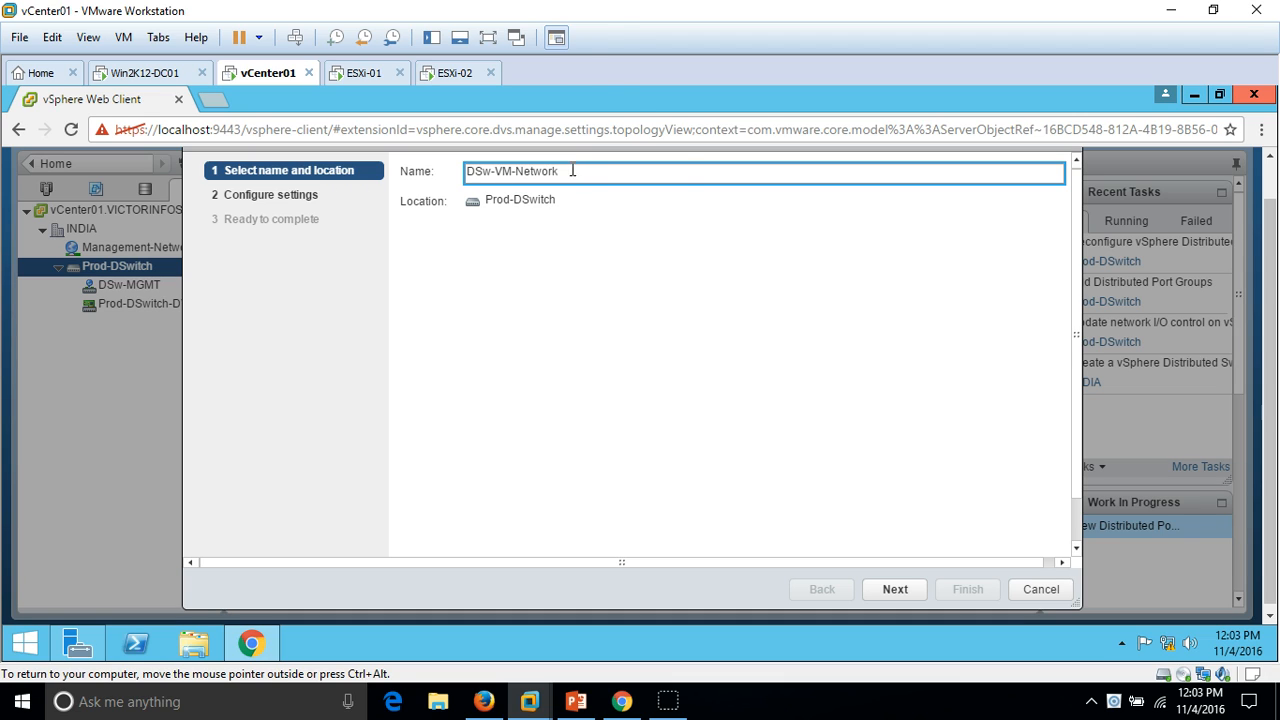
{"action": "left_click", "coordinate": [896, 590]}
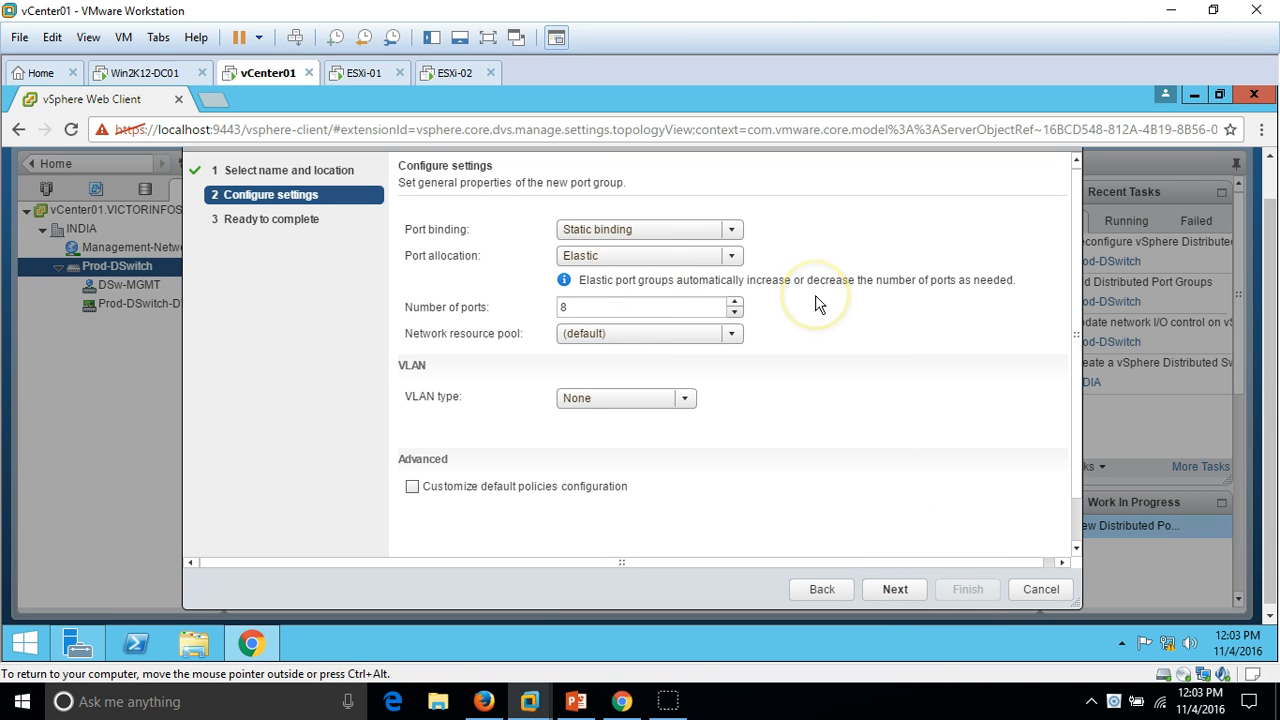
- Examine the port binding options and the number of ports offered for the new port group
{"action": "left_click", "coordinate": [737, 232]}
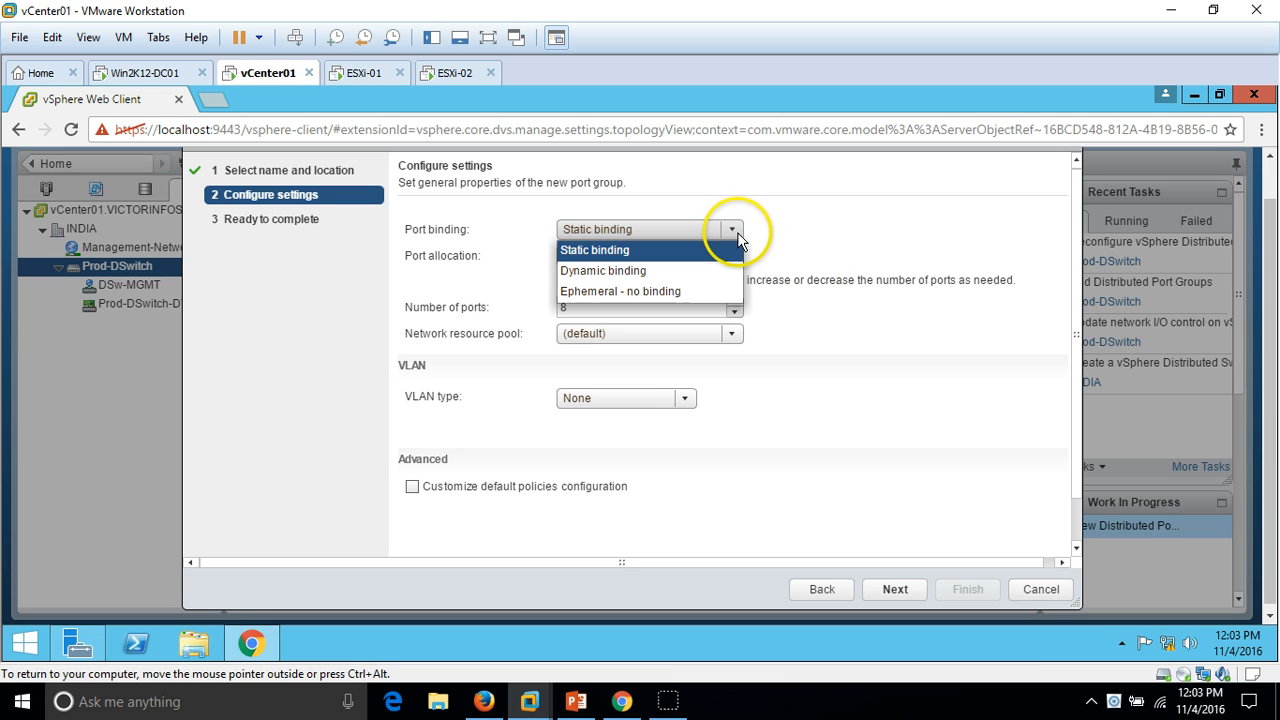
{"action": "left_click", "coordinate": [800, 245]}
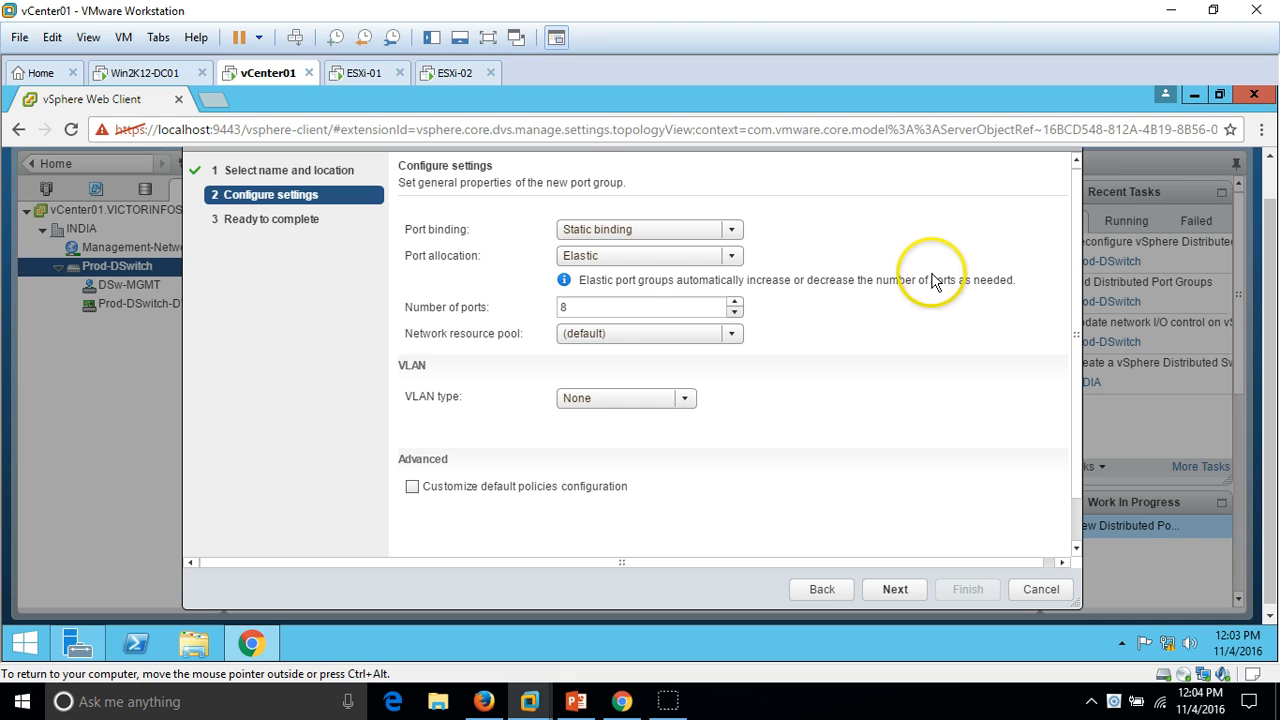
{"action": "left_click_drag", "start_coordinate": [604, 307], "coordinate": [558, 307]}
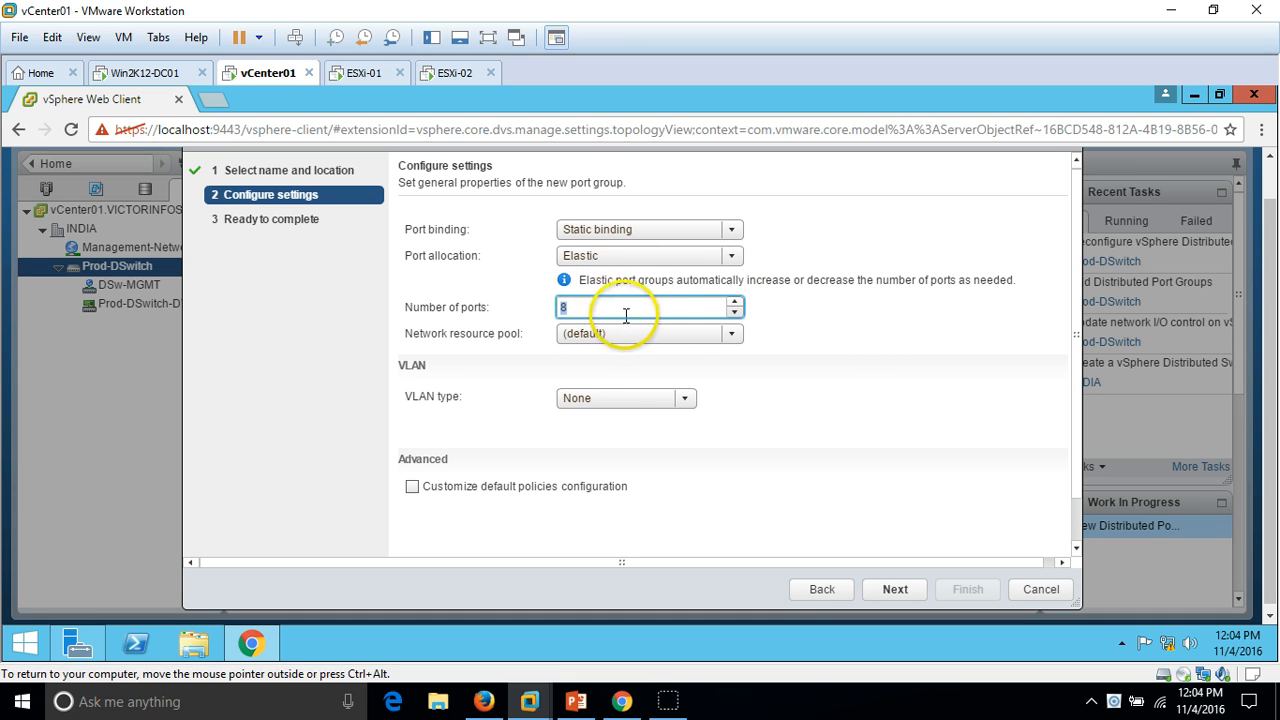
{"action": "left_click_drag", "start_coordinate": [606, 306], "coordinate": [520, 323]}
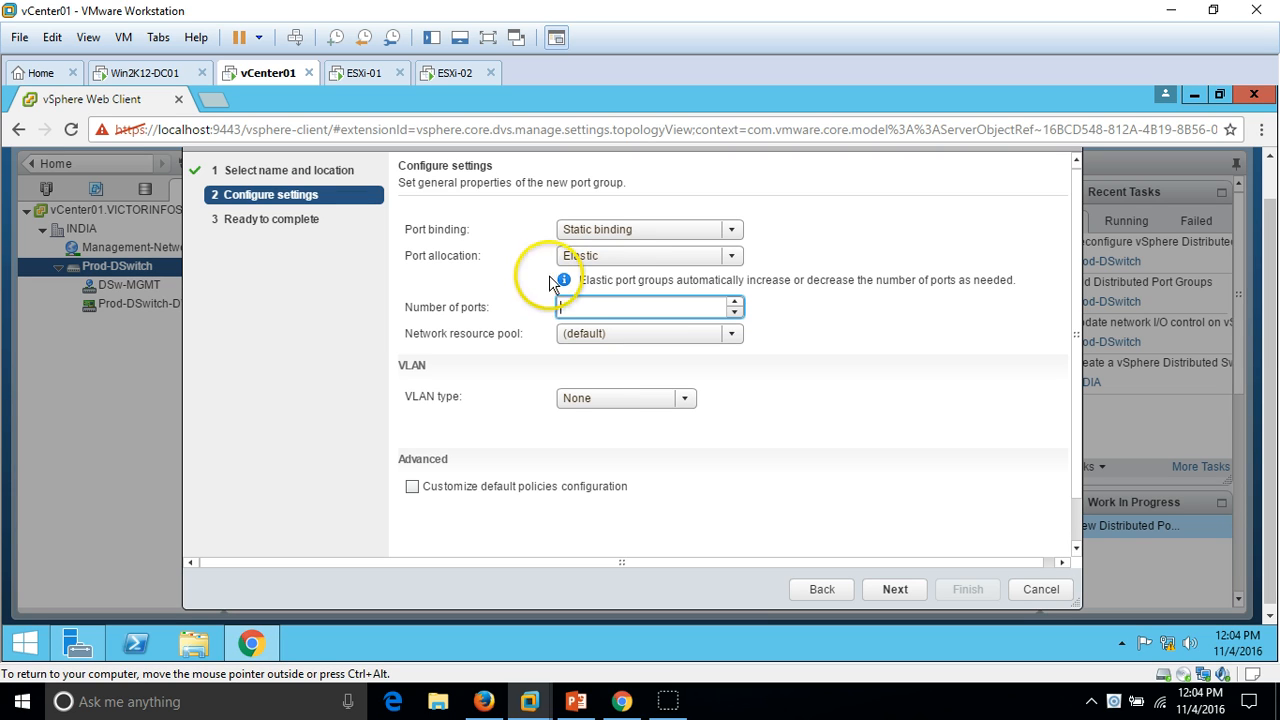
- Try Fixed port allocation for the new port group and set it back to Elastic
{"action": "left_click", "coordinate": [612, 257]}
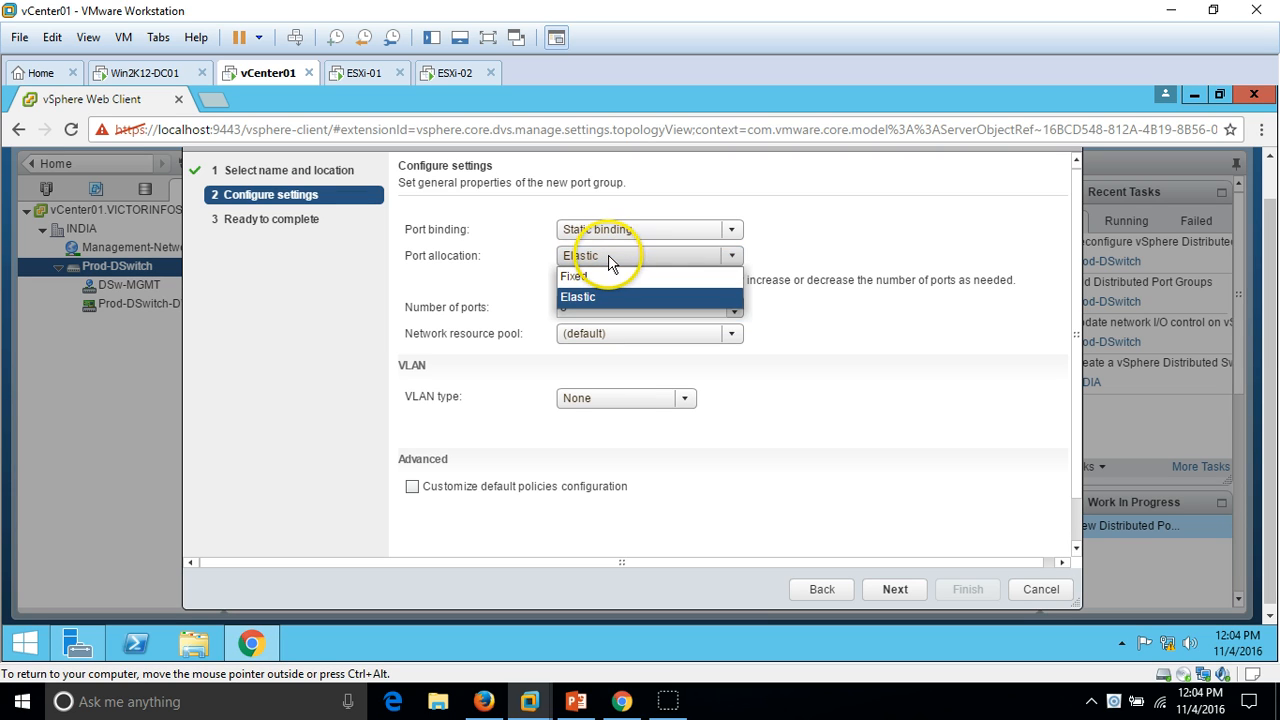
{"action": "left_click", "coordinate": [700, 277]}
{"action": "left_click_drag", "start_coordinate": [592, 284], "coordinate": [531, 279]}
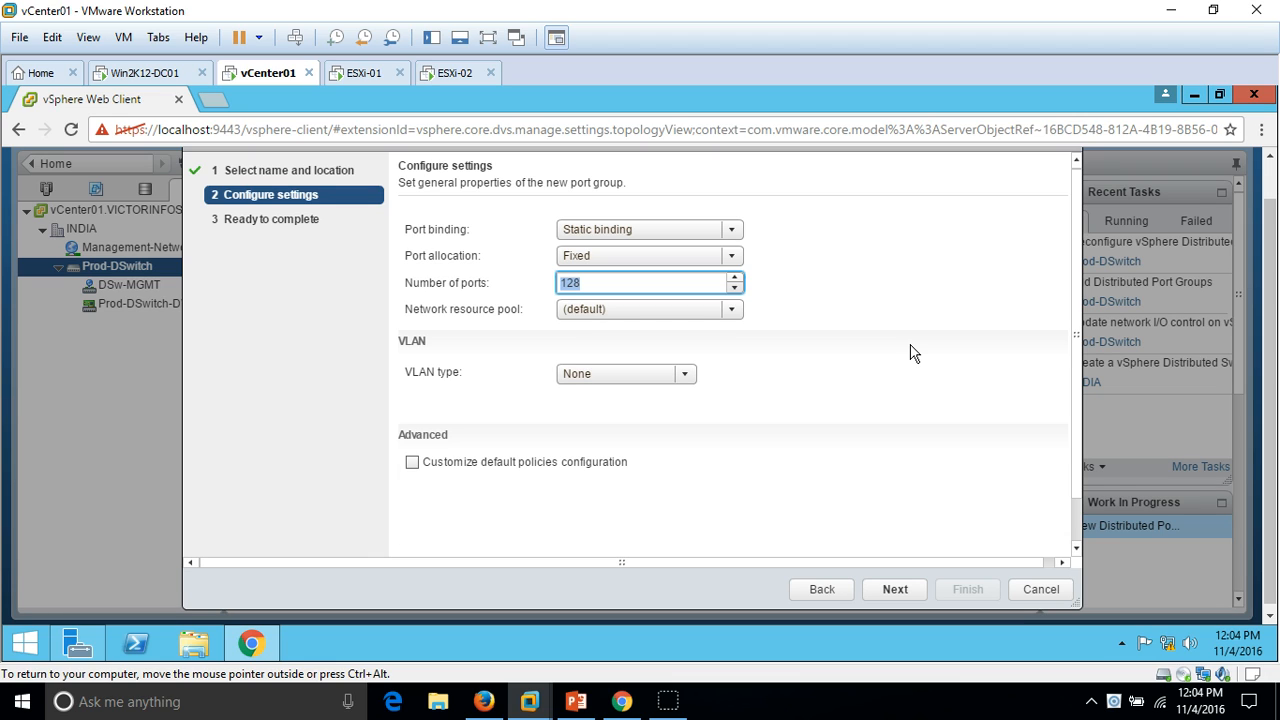
{"action": "left_click", "coordinate": [731, 256]}
{"action": "left_click", "coordinate": [663, 297]}
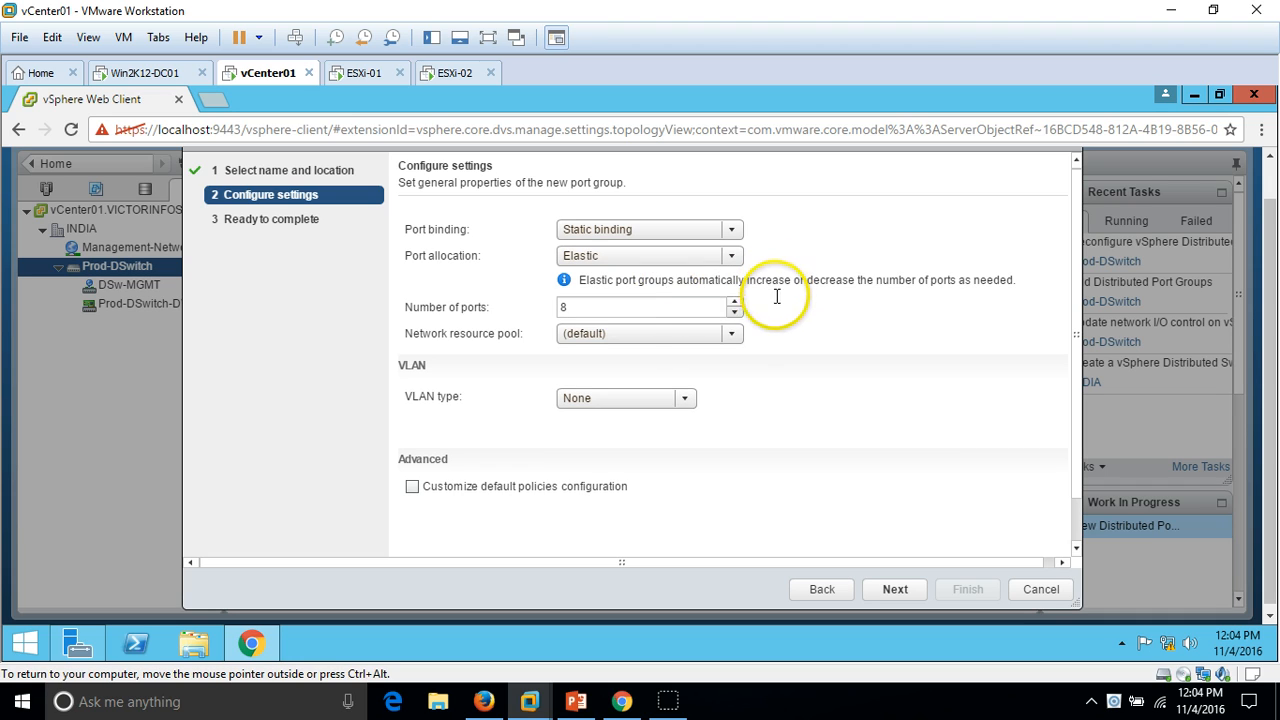
{"action": "left_click", "coordinate": [664, 306]}
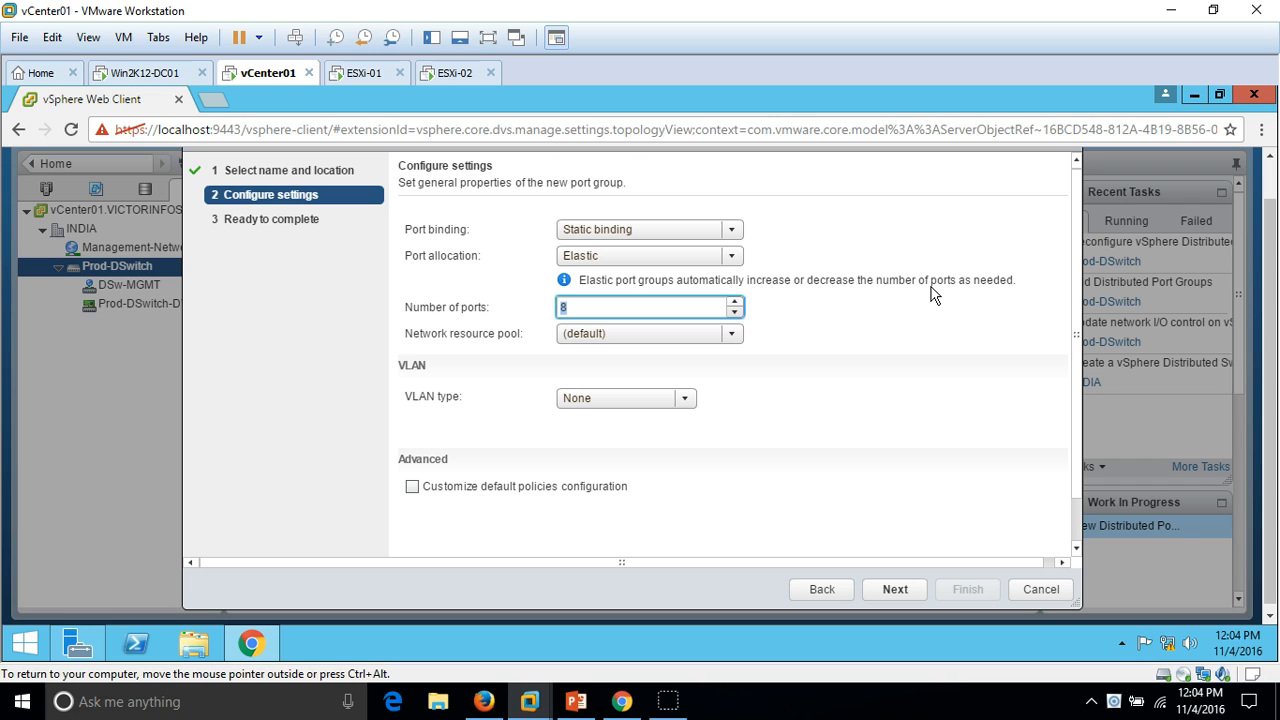
- Create the DSw-VM-Network port group with static binding, elastic allocation, 8 ports and no VLAN
{"action": "left_click", "coordinate": [892, 590]}
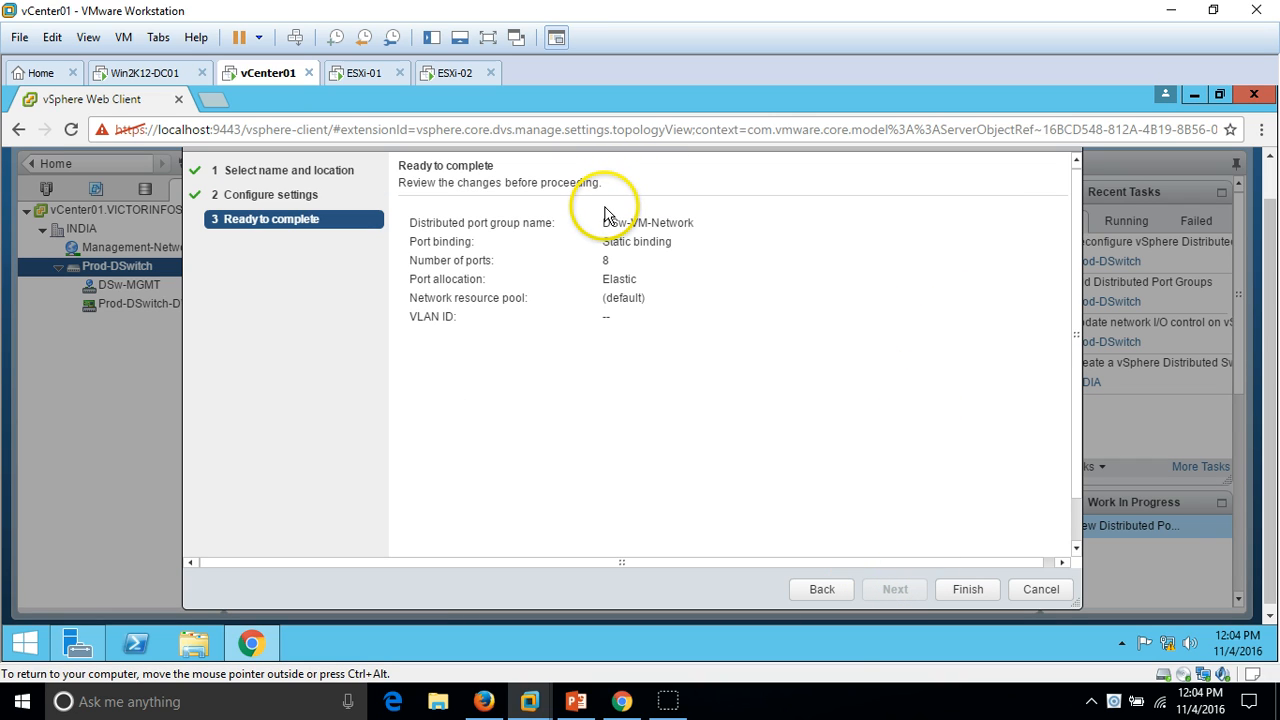
{"action": "left_click", "coordinate": [969, 590]}
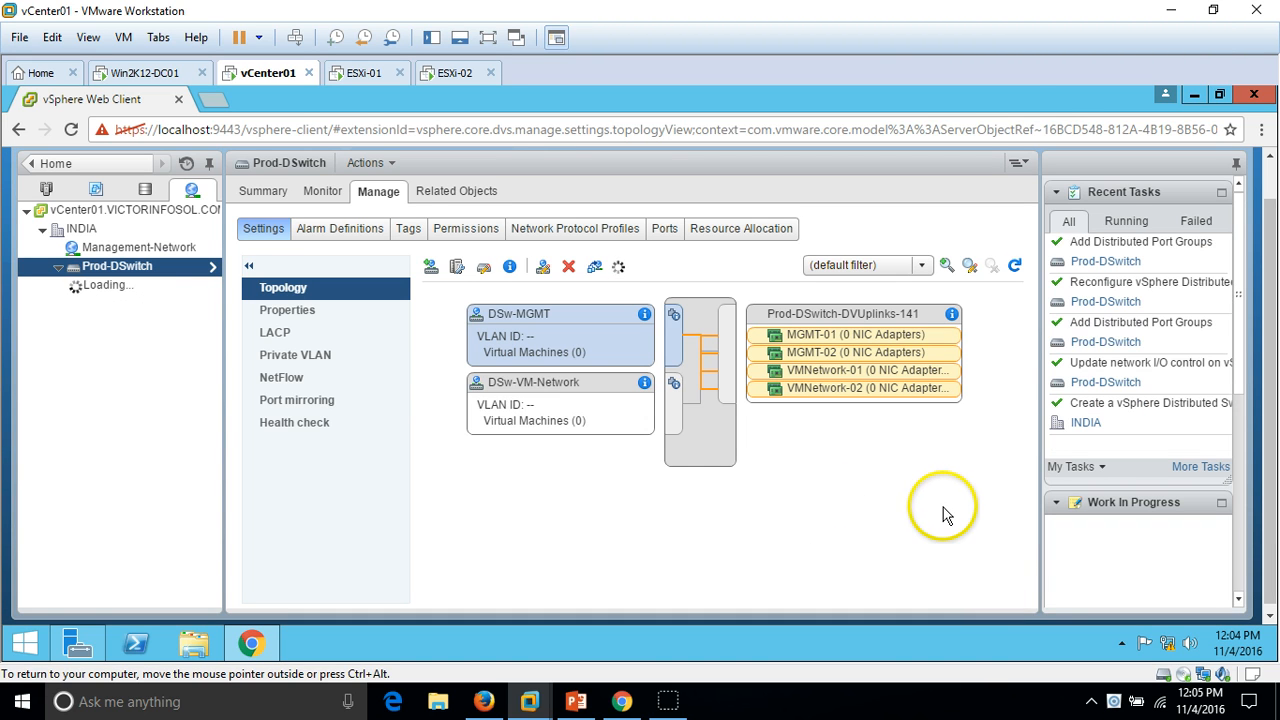
- Check the uplink paths of DSw-MGMT and DSw-VM-Network in the topology and consult the PowerPoint slide for the next deployment step
{"action": "left_click", "coordinate": [524, 315]}
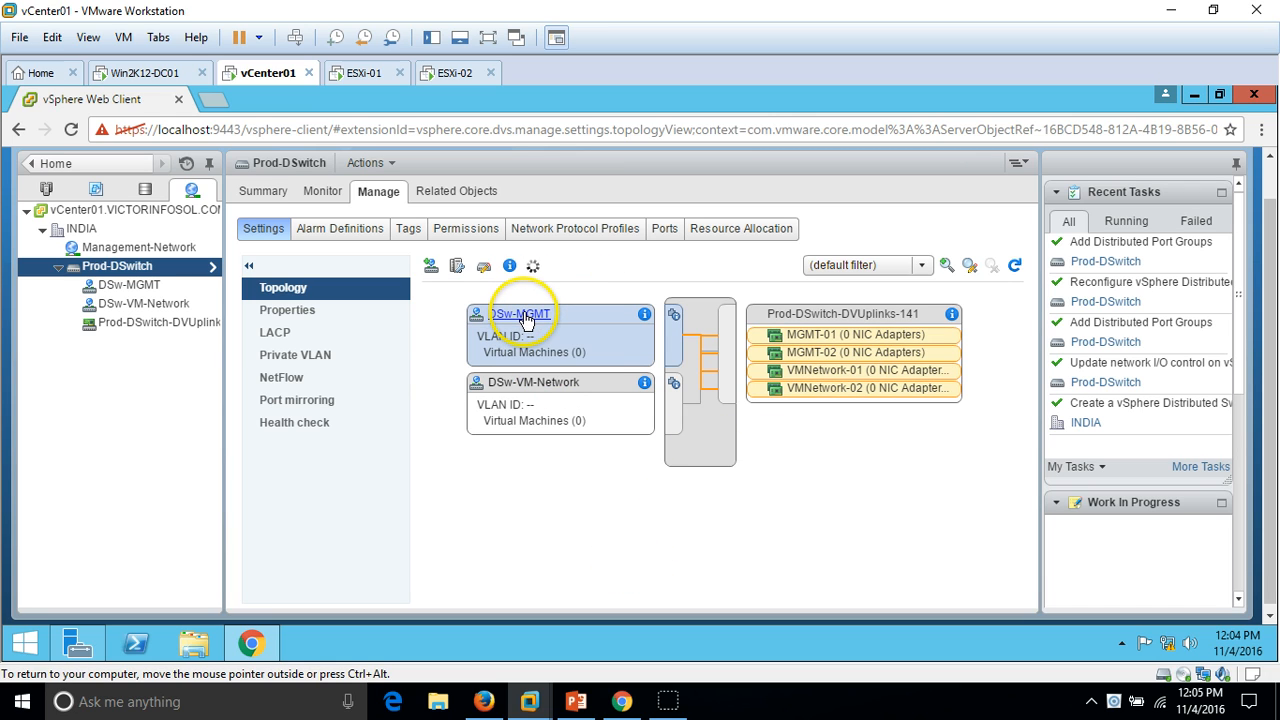
{"action": "left_click", "coordinate": [557, 387]}
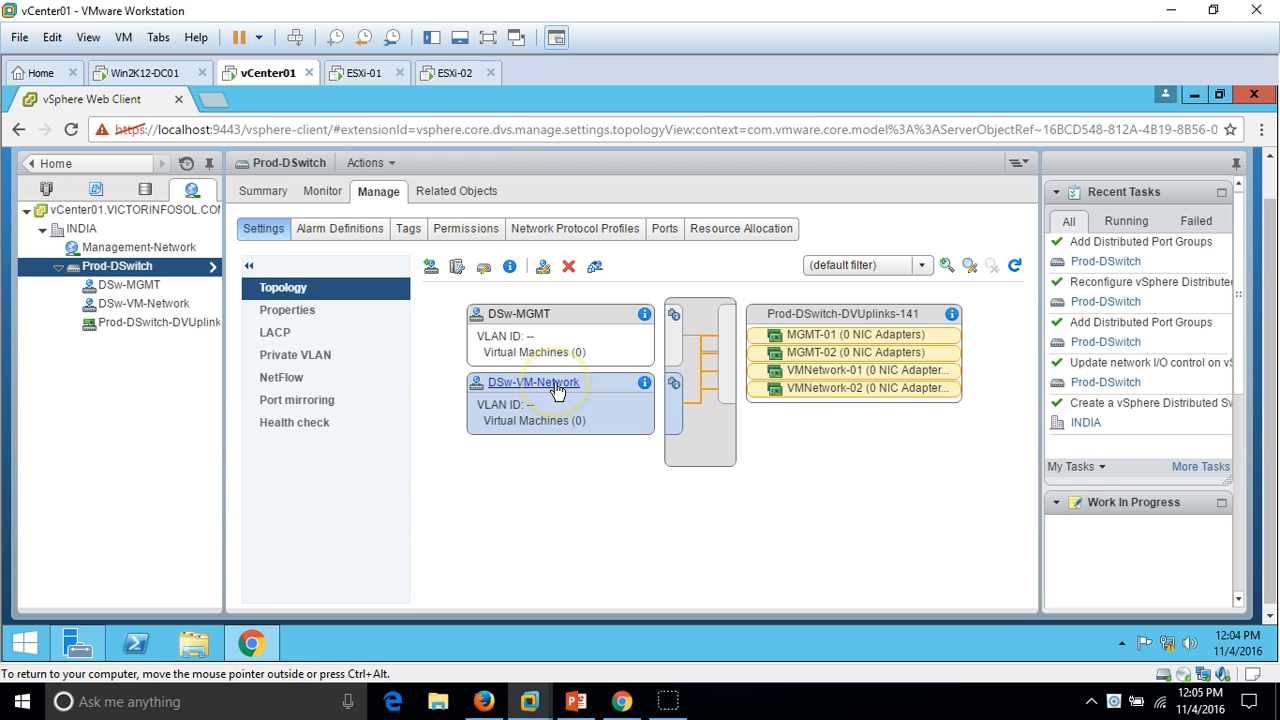
{"action": "left_click", "coordinate": [588, 490]}
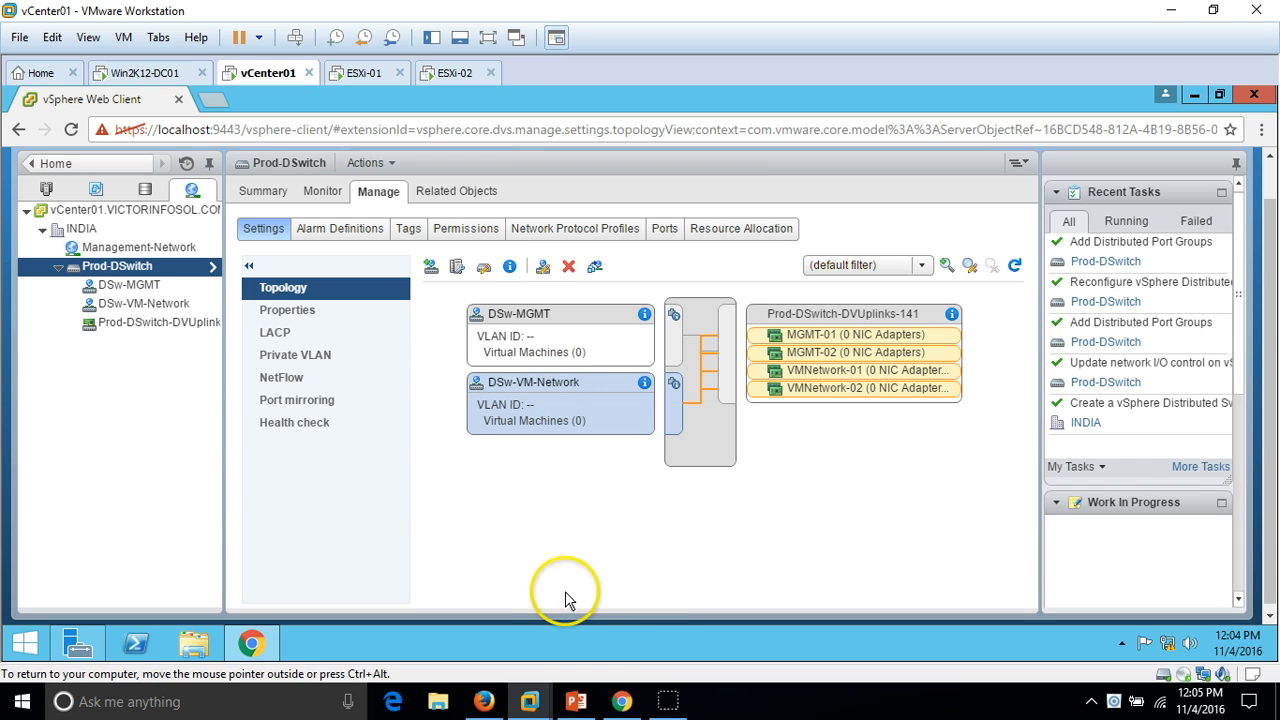
{"action": "left_click", "coordinate": [576, 701]}
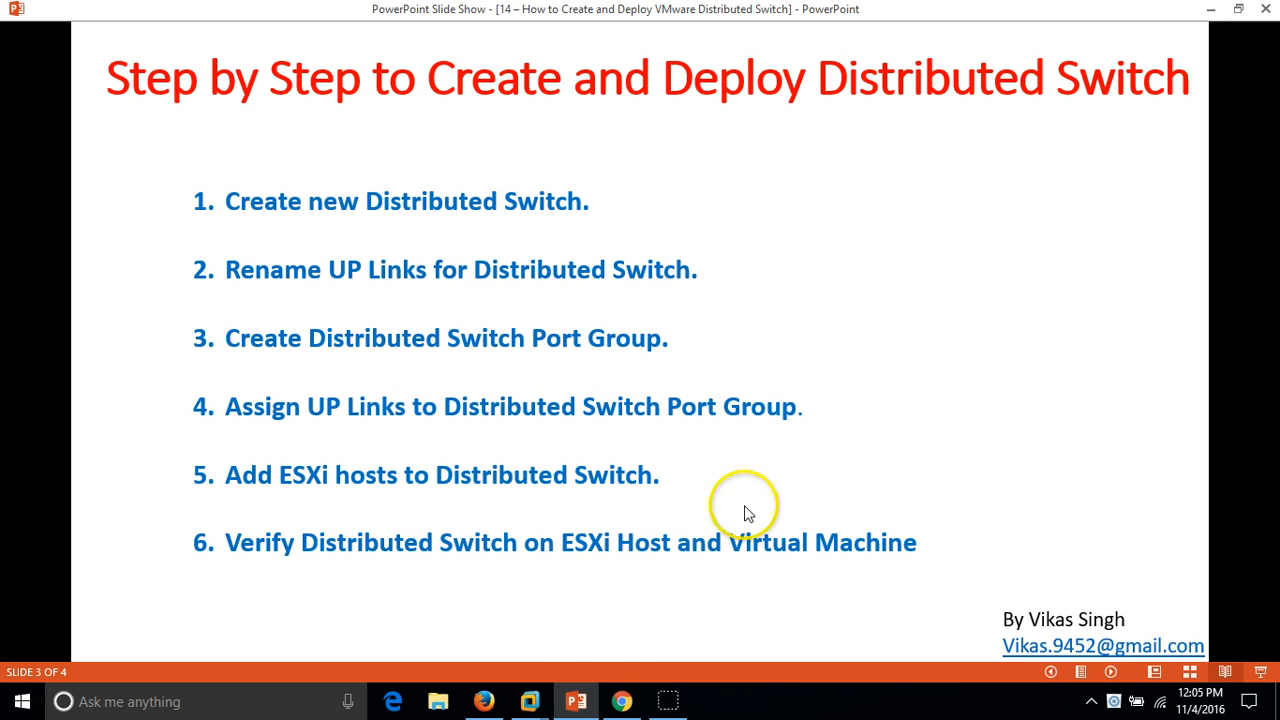
{"action": "left_click", "coordinate": [576, 701]}
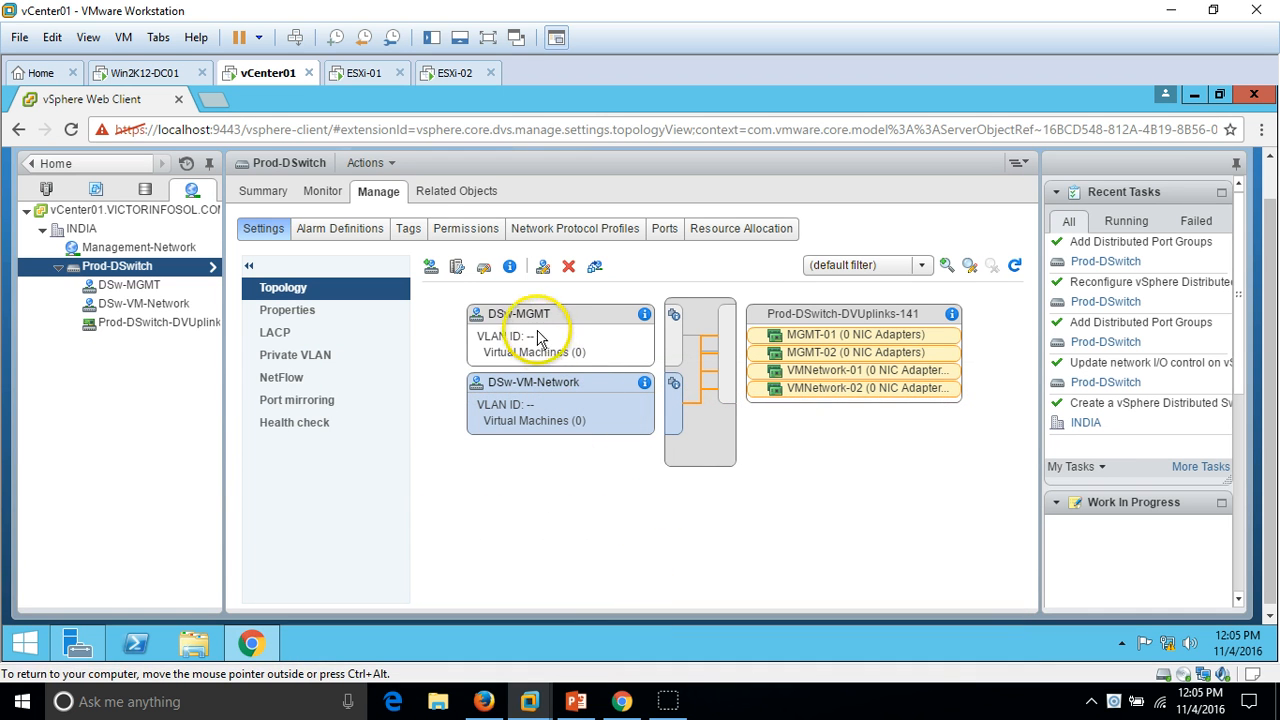
- Move VMNetwork-01 and VMNetwork-02 to the unused uplinks in DSw-MGMT's teaming and failover settings, and refresh the topology
{"action": "left_click", "coordinate": [527, 322]}
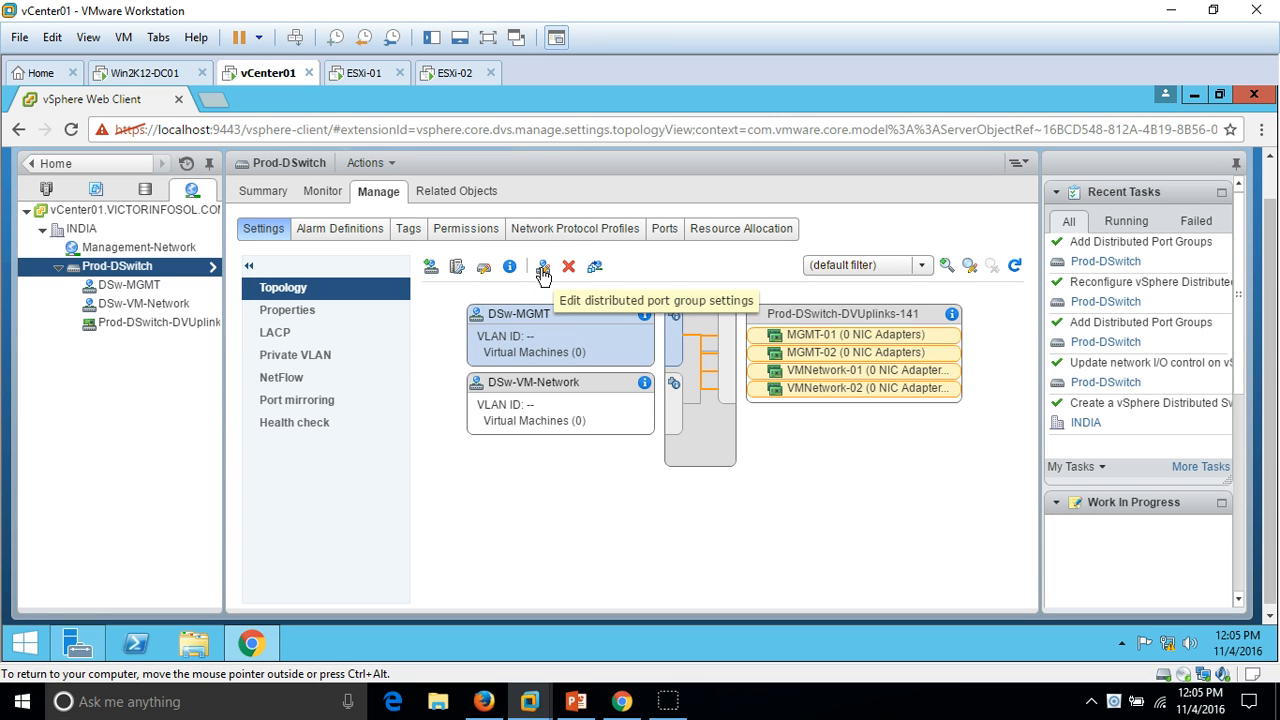
{"action": "left_click", "coordinate": [543, 270]}
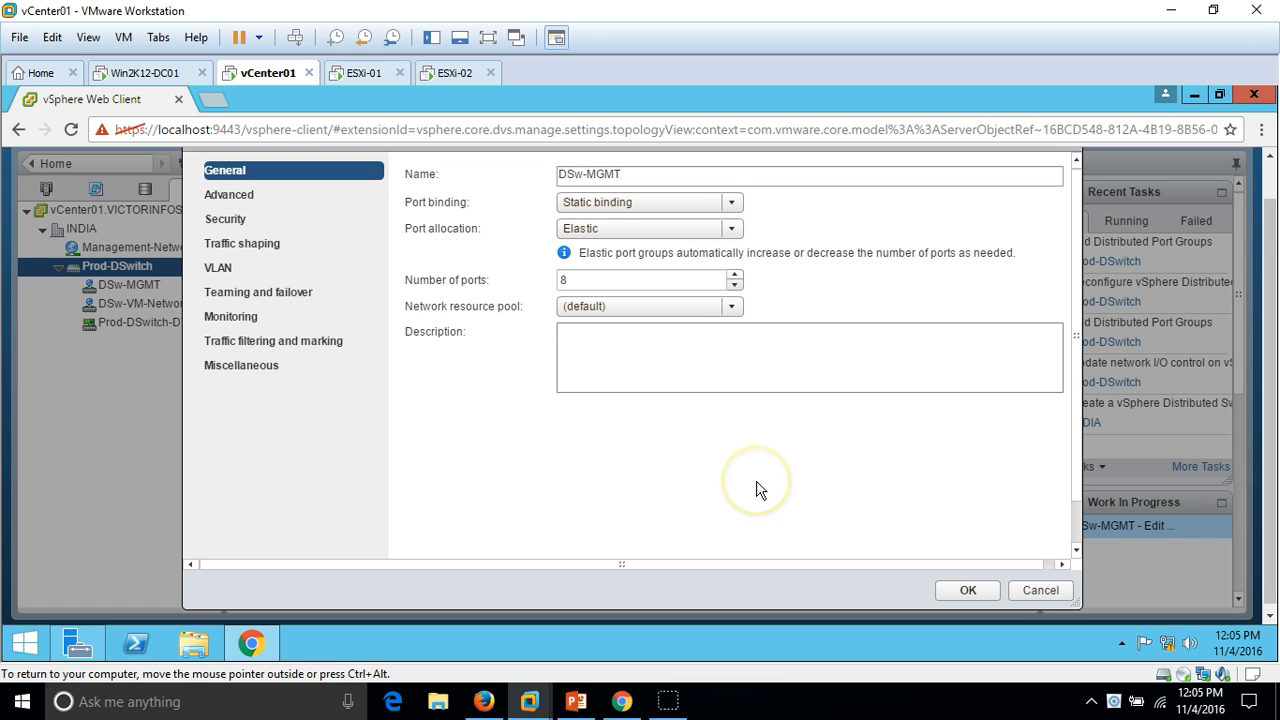
{"action": "left_click", "coordinate": [290, 293]}
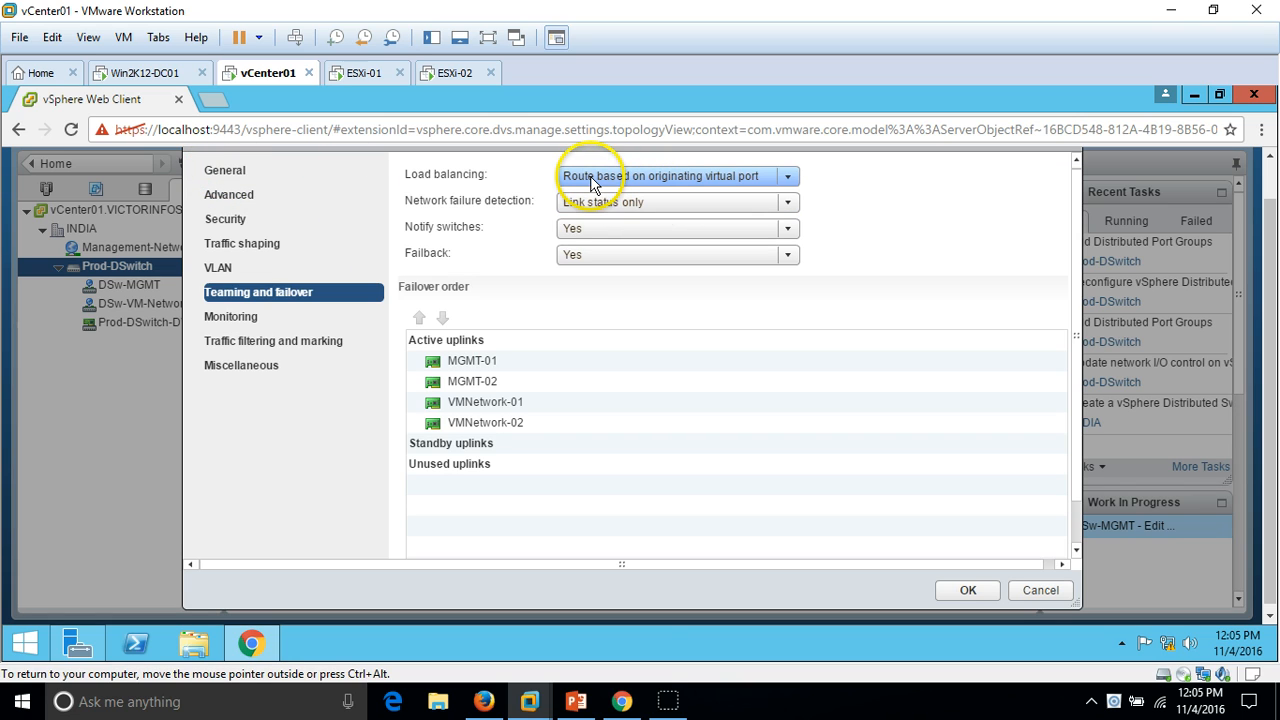
{"action": "left_click", "coordinate": [488, 402]}
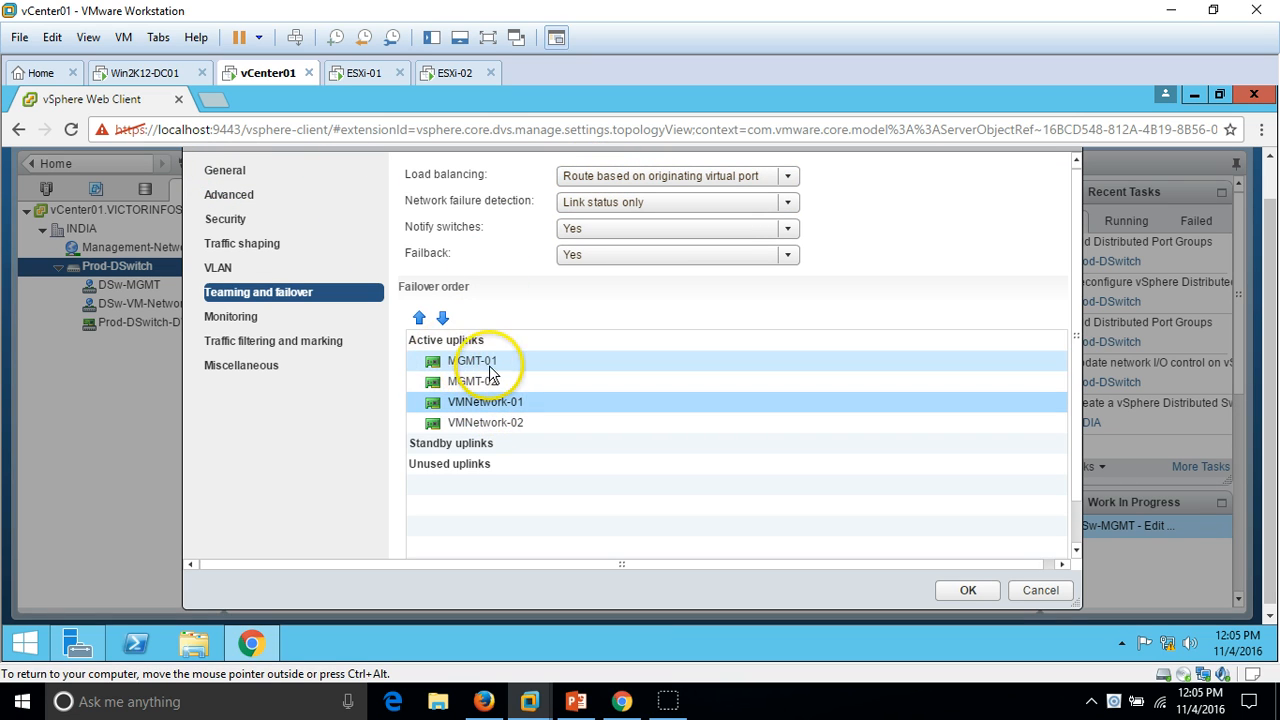
{"action": "left_click", "coordinate": [504, 424], "text": "ctrl"}
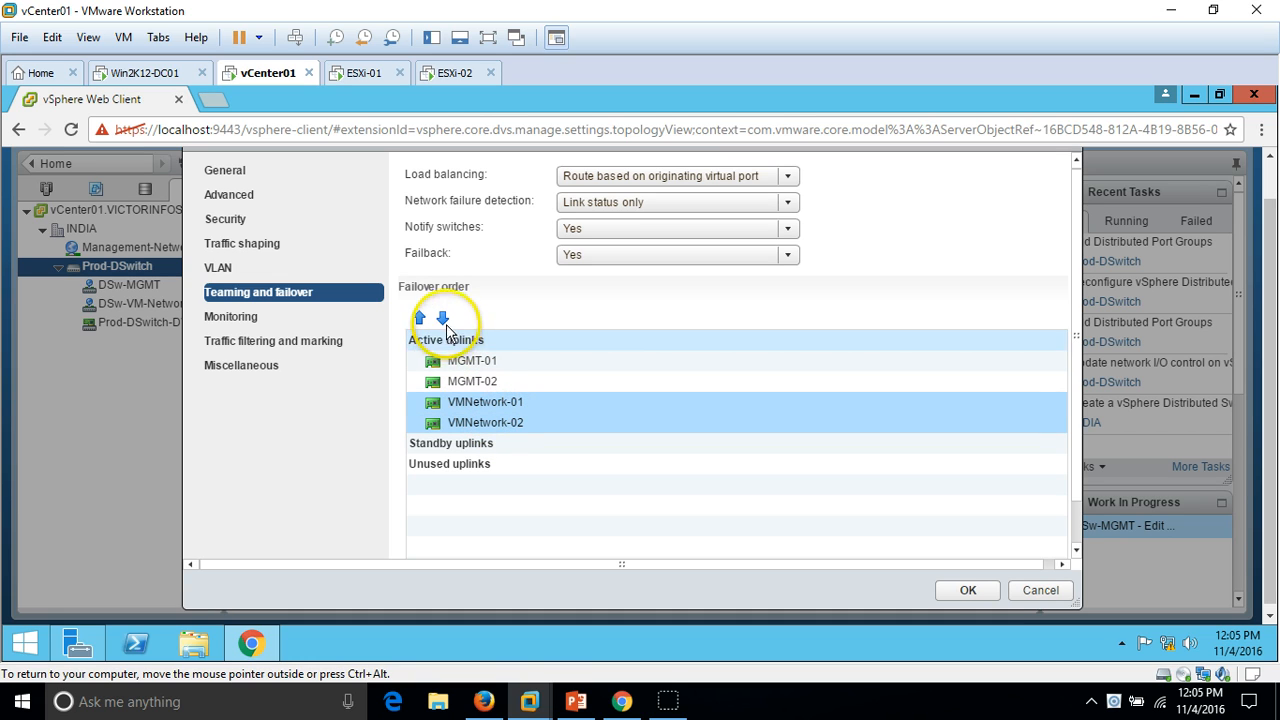
{"action": "left_click", "coordinate": [443, 318]}
{"action": "left_click", "coordinate": [443, 318]}
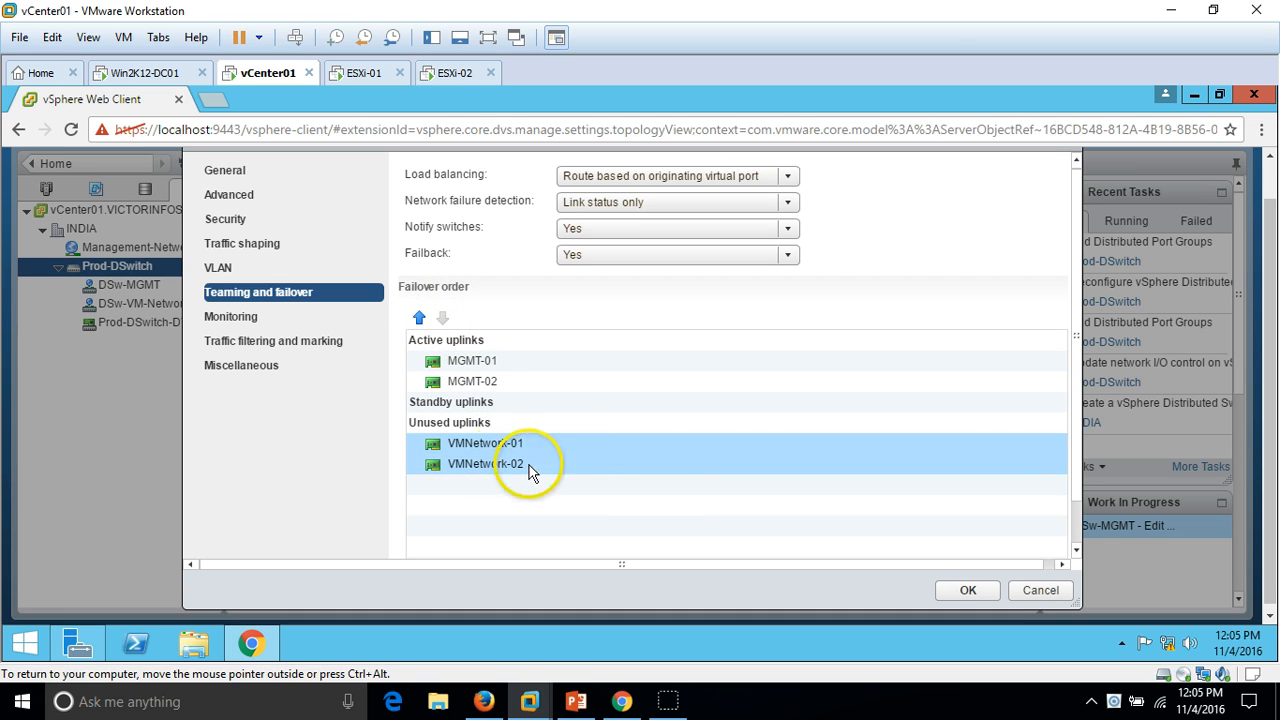
{"action": "left_click", "coordinate": [968, 590]}
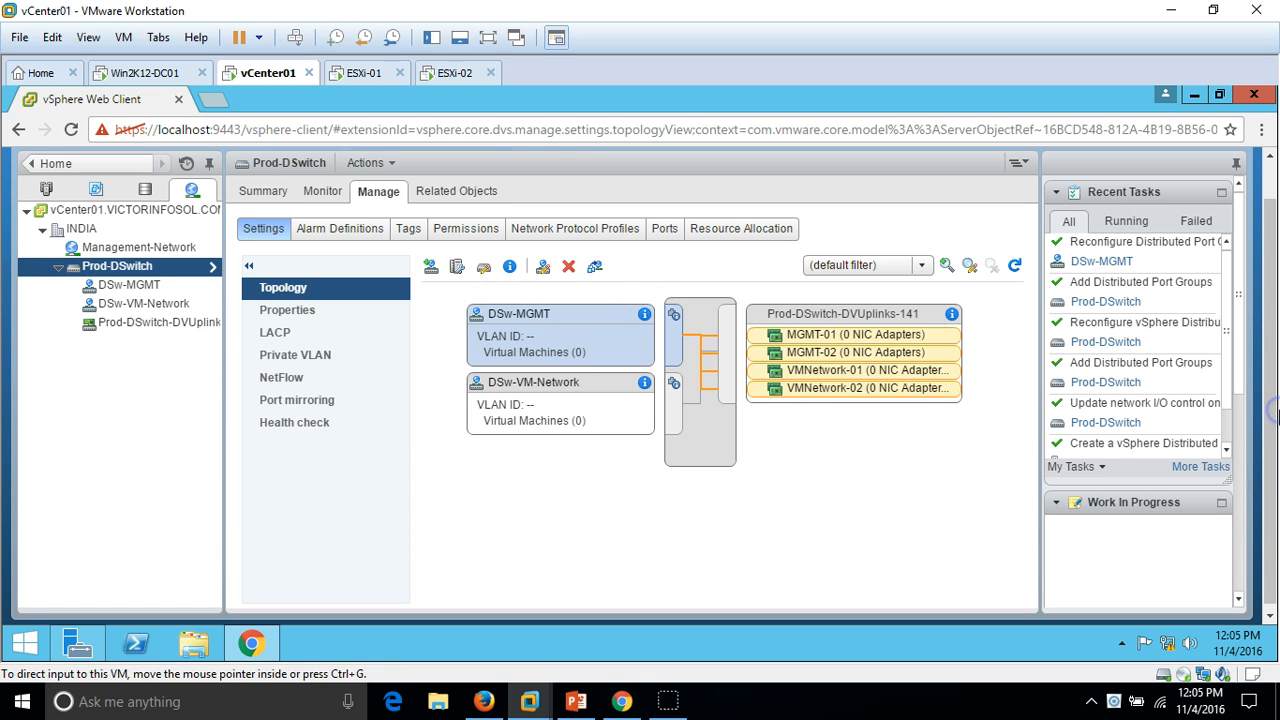
{"action": "left_click_drag", "start_coordinate": [1270, 248], "coordinate": [1264, 203]}
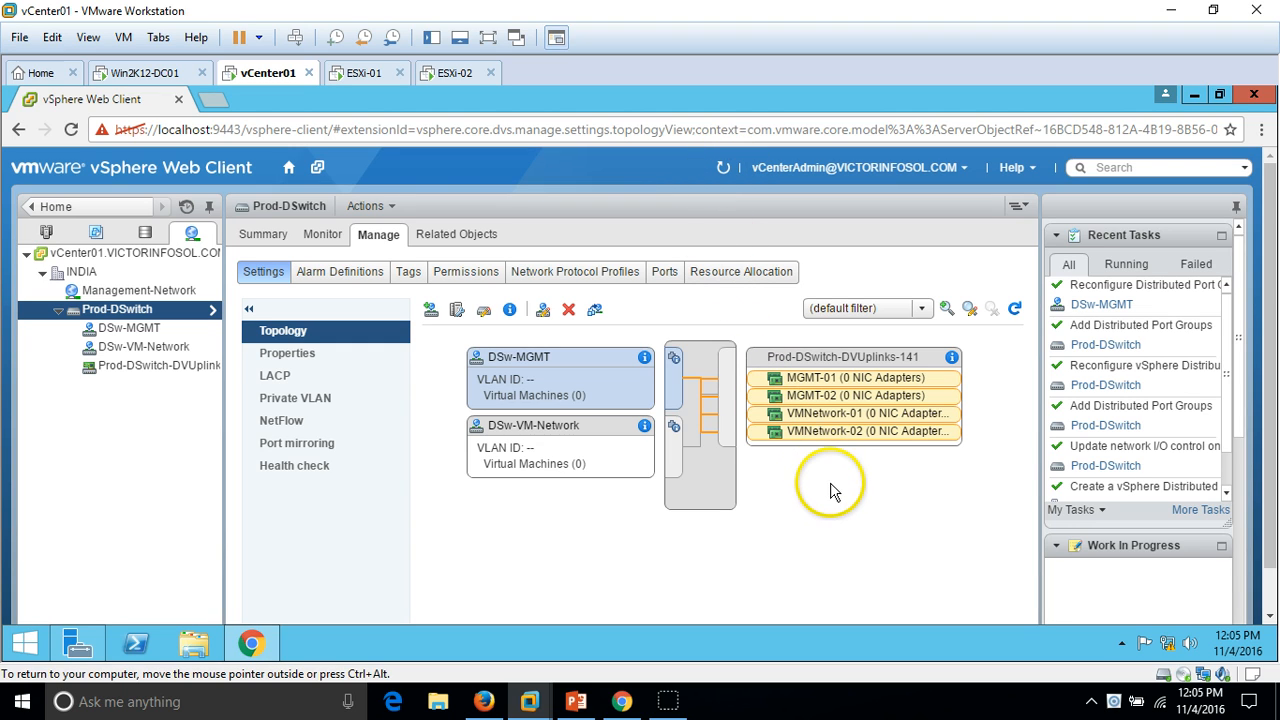
{"action": "left_click", "coordinate": [724, 170]}
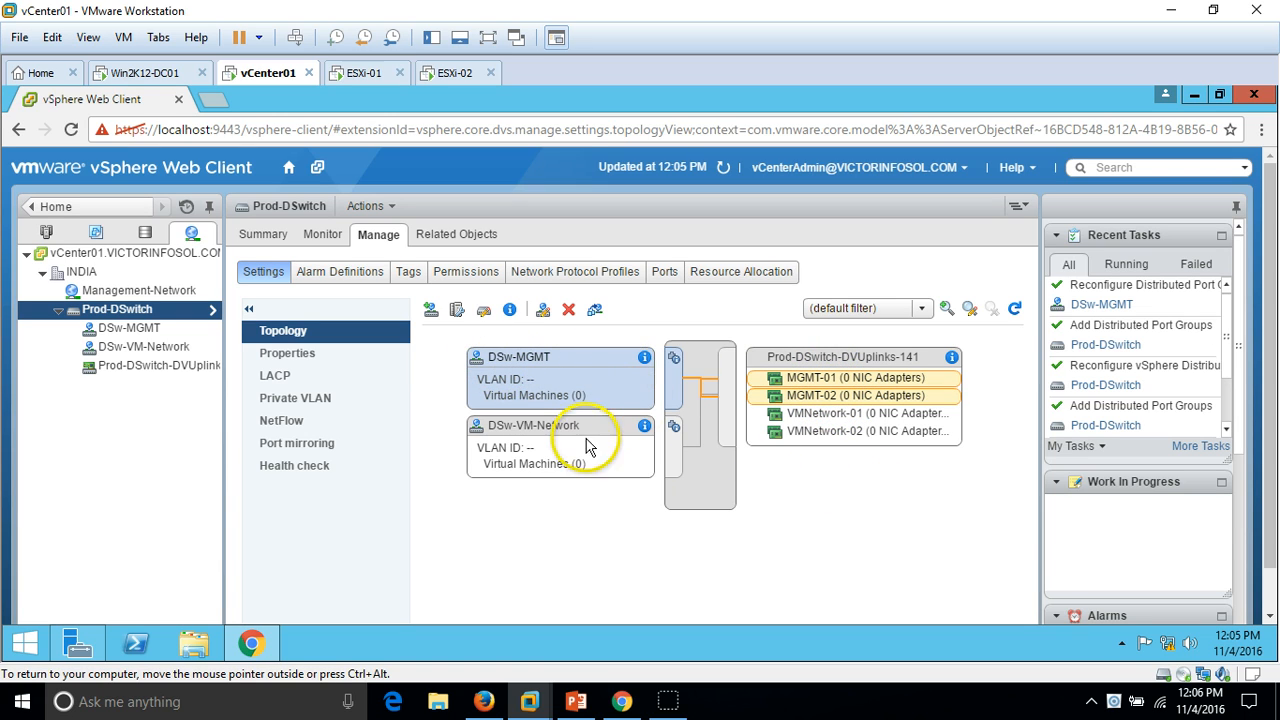
- Move MGMT-01 and MGMT-02 to the unused uplinks in DSw-VM-Network's teaming and failover settings
{"action": "left_click", "coordinate": [557, 430]}
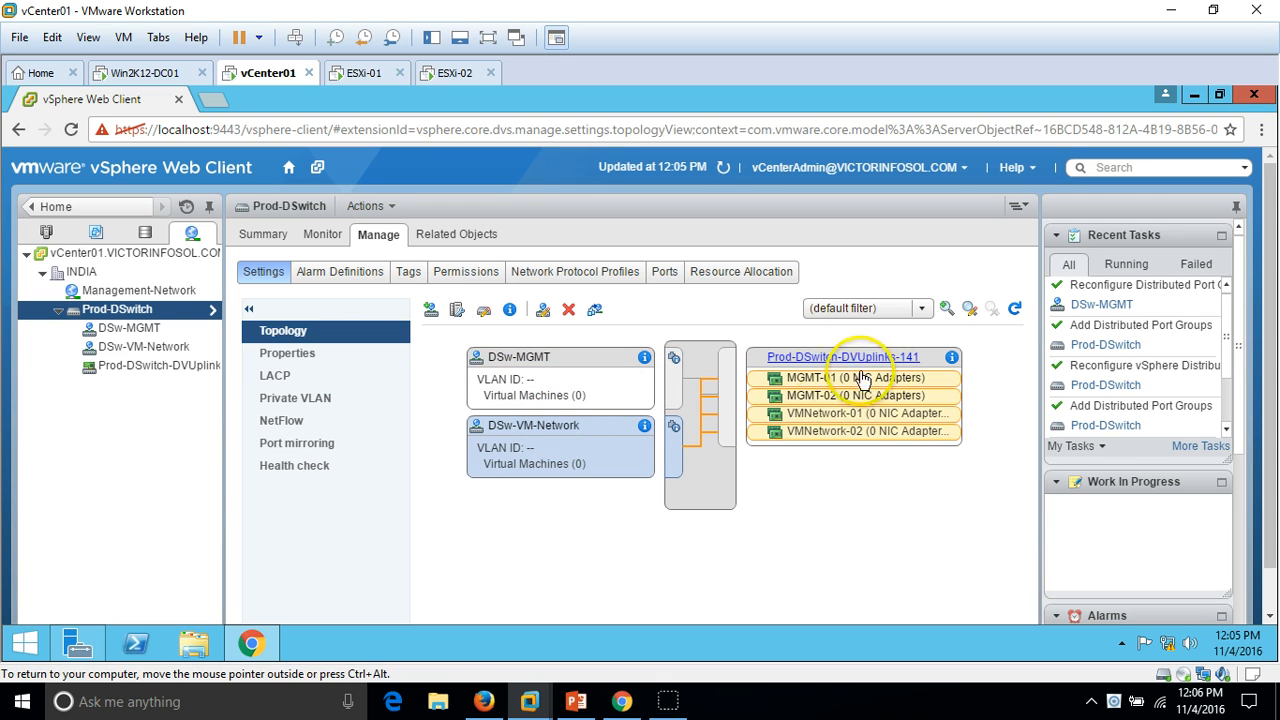
{"action": "left_click", "coordinate": [544, 311]}
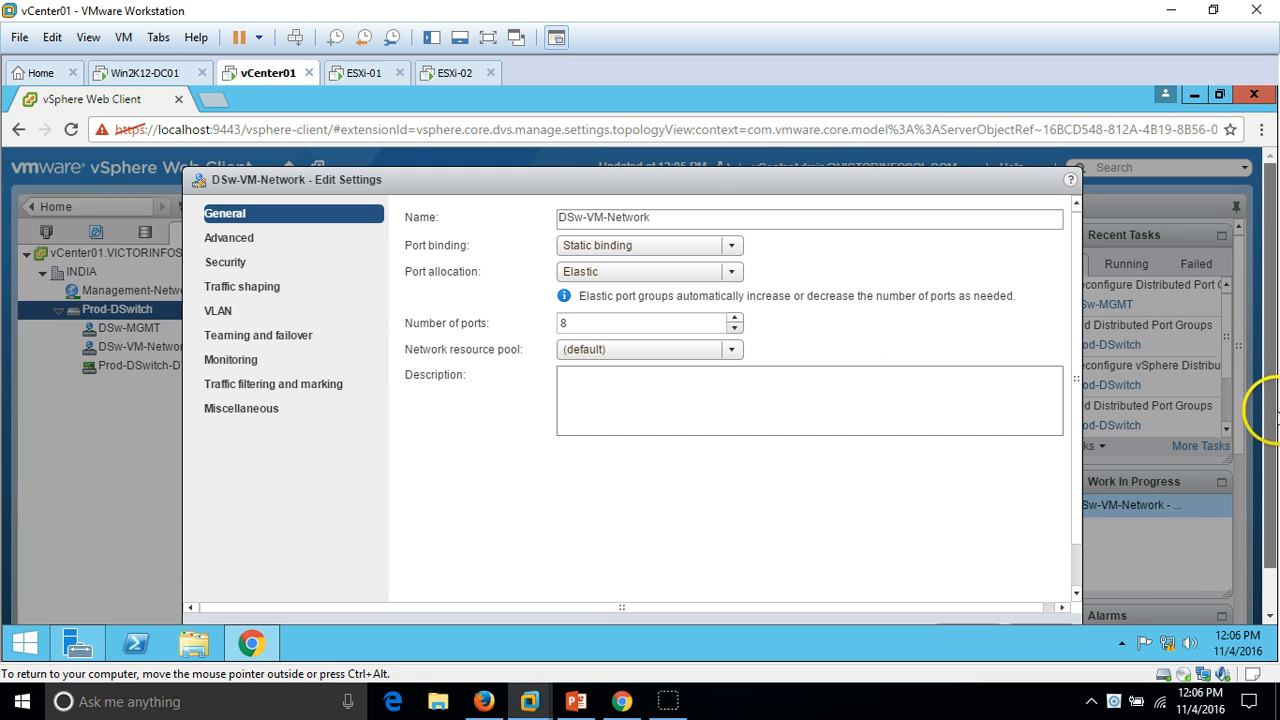
{"action": "scroll", "coordinate": [1265, 410], "scroll_direction": "down", "scroll_amount": 1}
{"action": "left_click", "coordinate": [261, 289]}
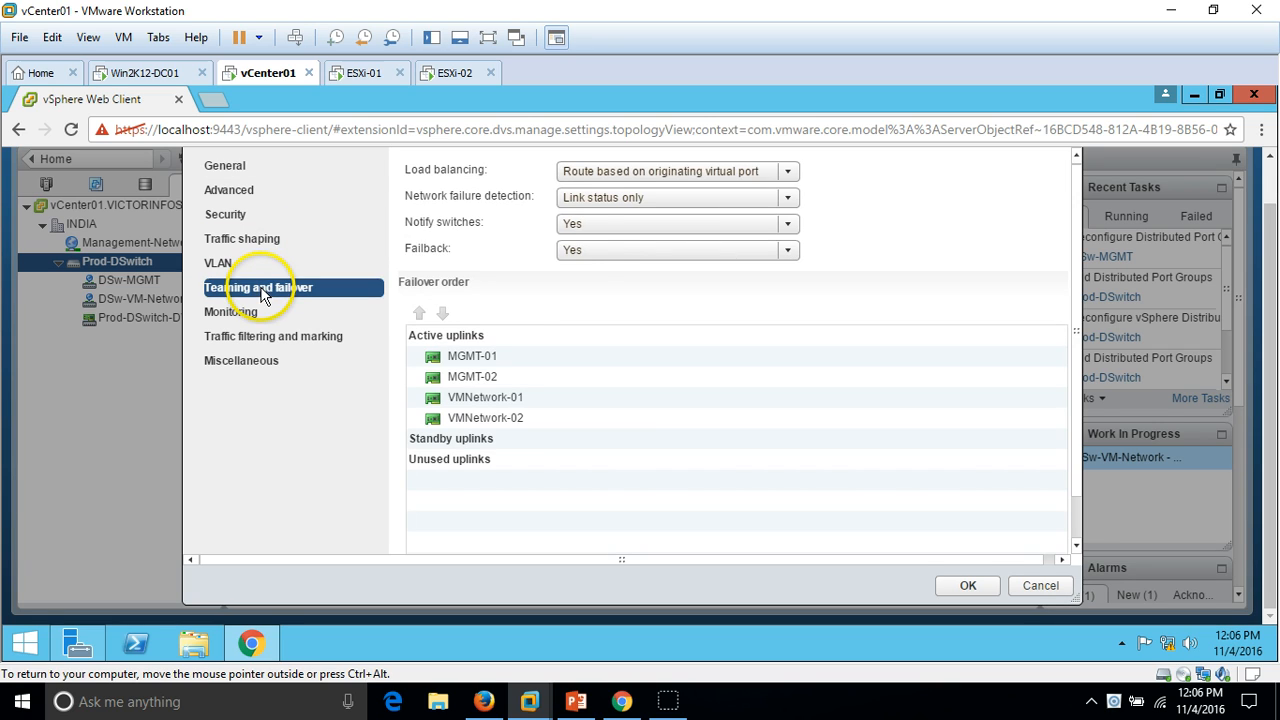
{"action": "left_click", "coordinate": [485, 377]}
{"action": "left_click", "coordinate": [489, 361], "text": "ctrl"}
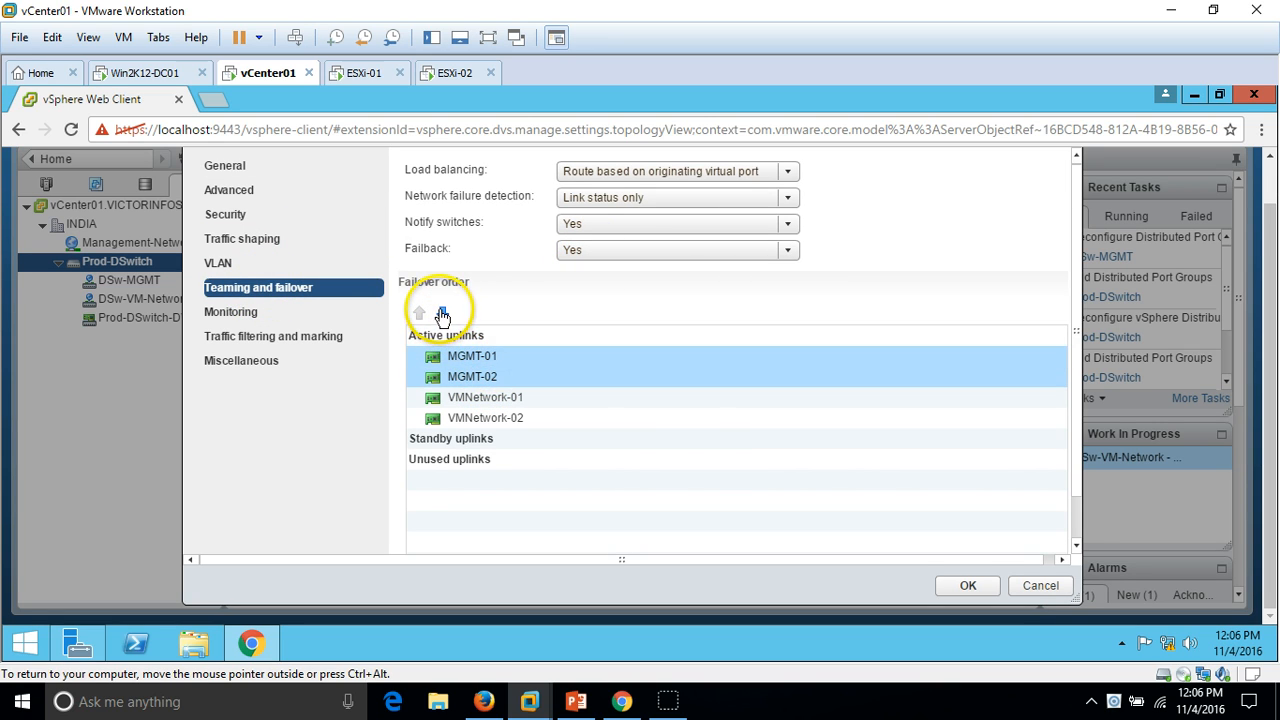
{"action": "left_click", "coordinate": [443, 314]}
{"action": "left_click", "coordinate": [443, 314]}
{"action": "left_click", "coordinate": [443, 314]}
{"action": "left_click", "coordinate": [443, 314]}
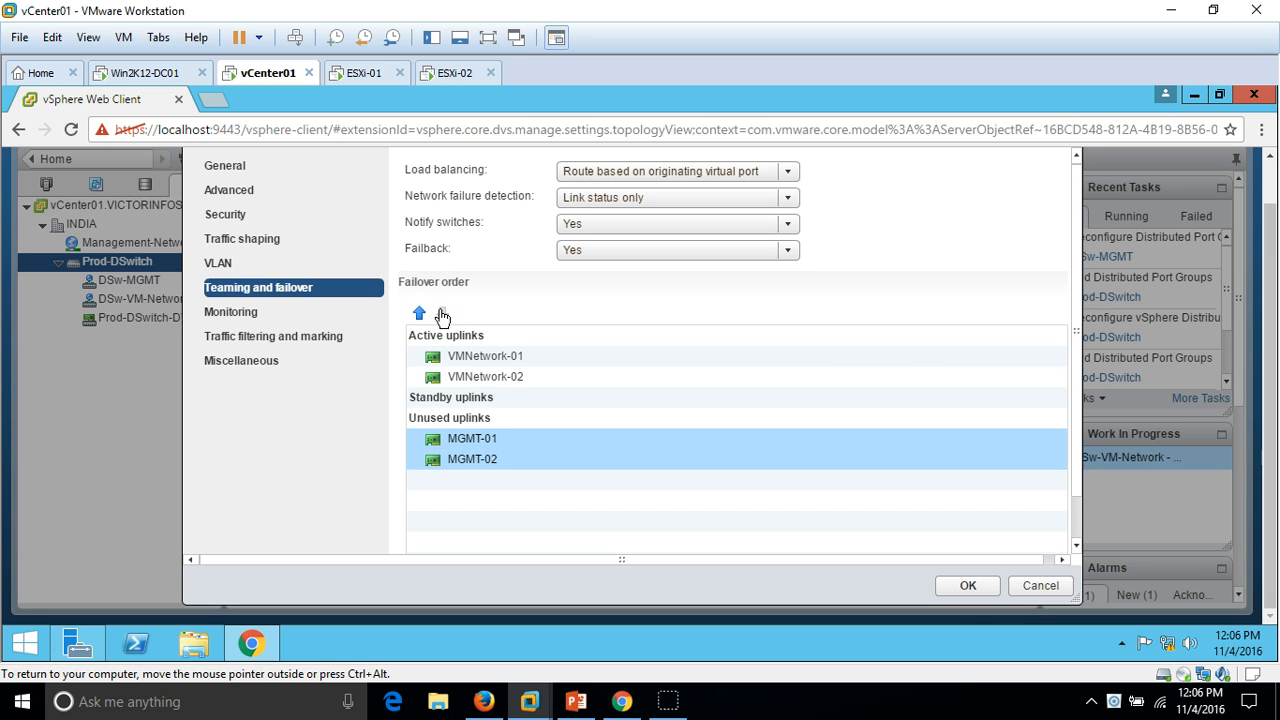
{"action": "left_click", "coordinate": [962, 586]}
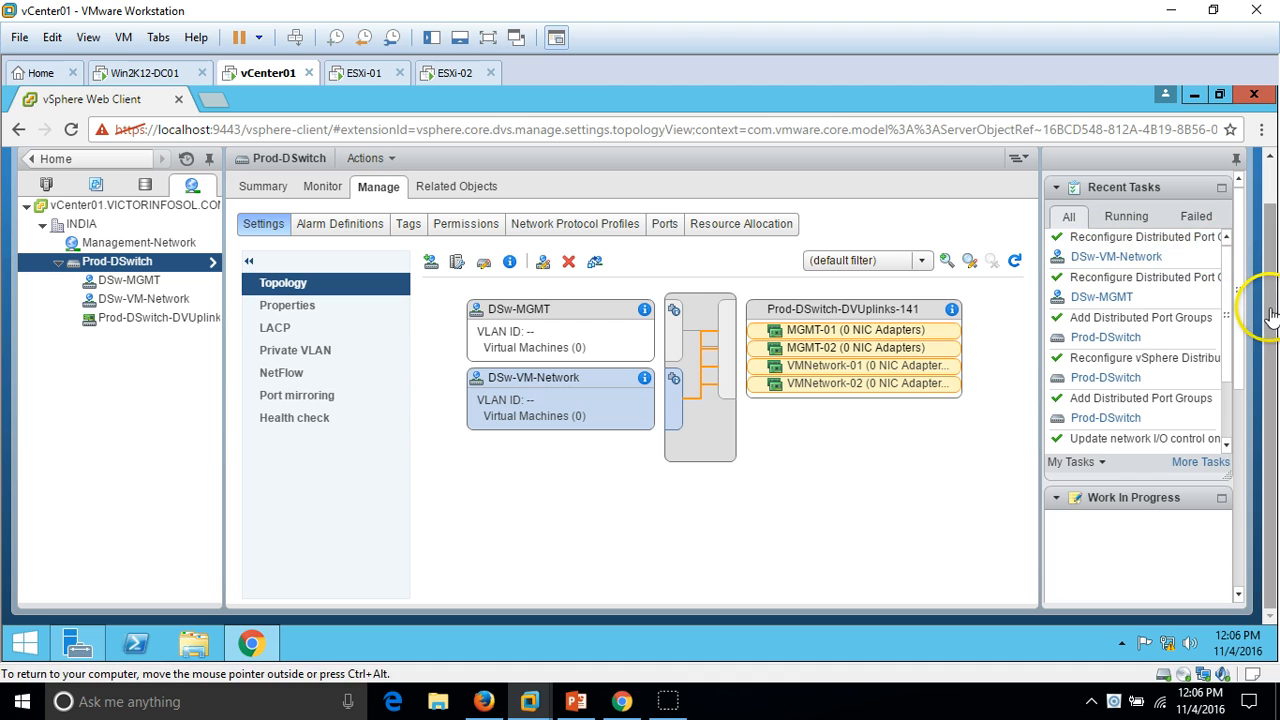
- Refresh the topology to compare the uplink assignment of both port groups, and consult the PowerPoint slide for the next task
{"action": "scroll", "coordinate": [1170, 265], "scroll_direction": "up", "scroll_amount": 1}
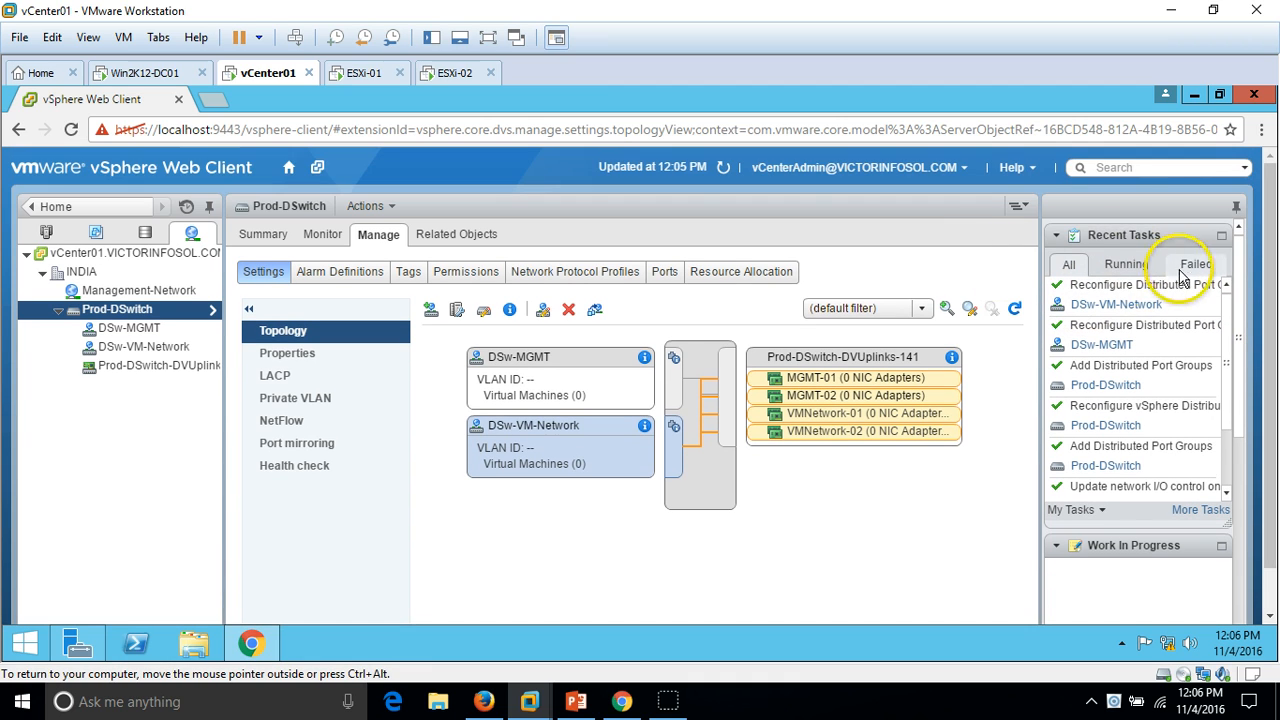
{"action": "left_click", "coordinate": [722, 168]}
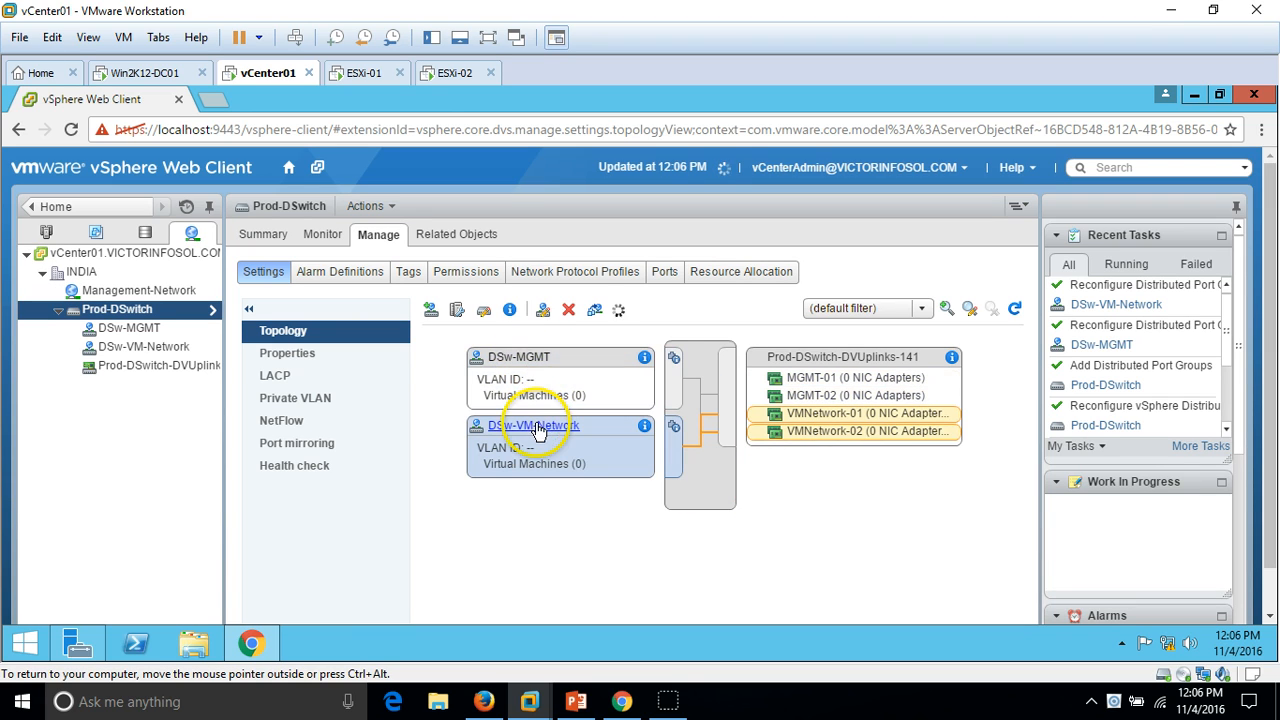
{"action": "left_click", "coordinate": [515, 362]}
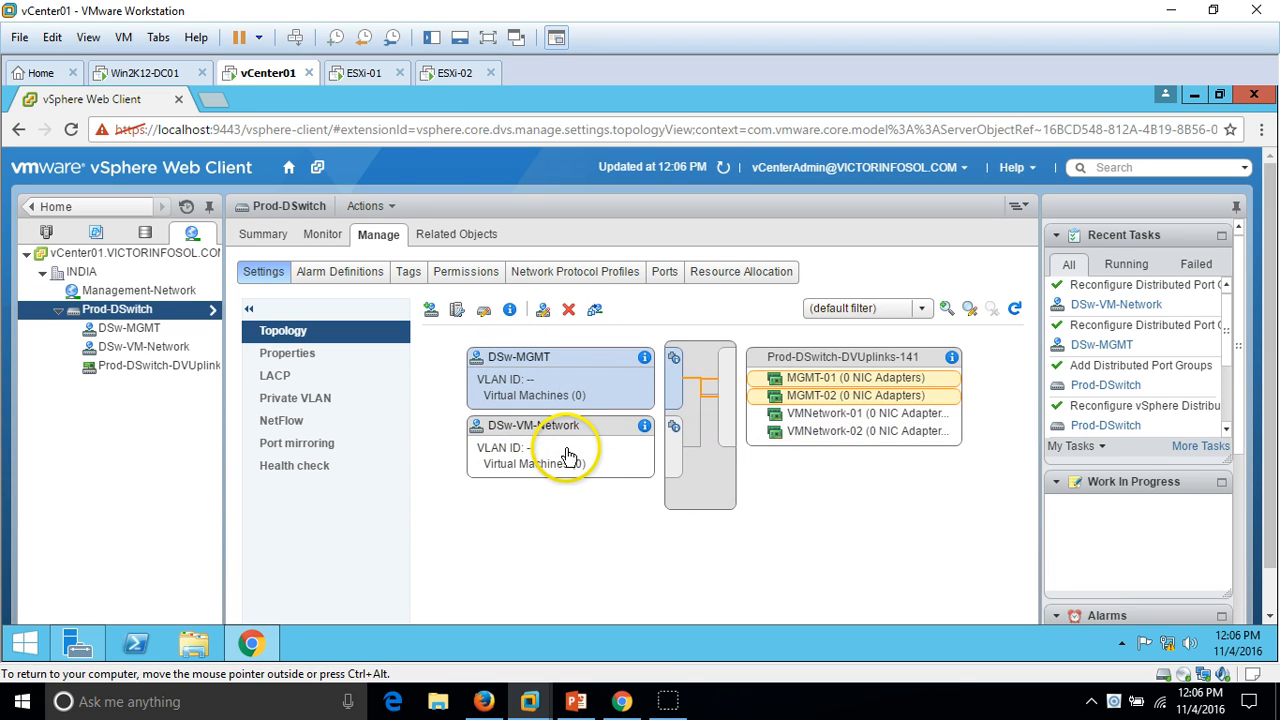
{"action": "left_click", "coordinate": [577, 700]}
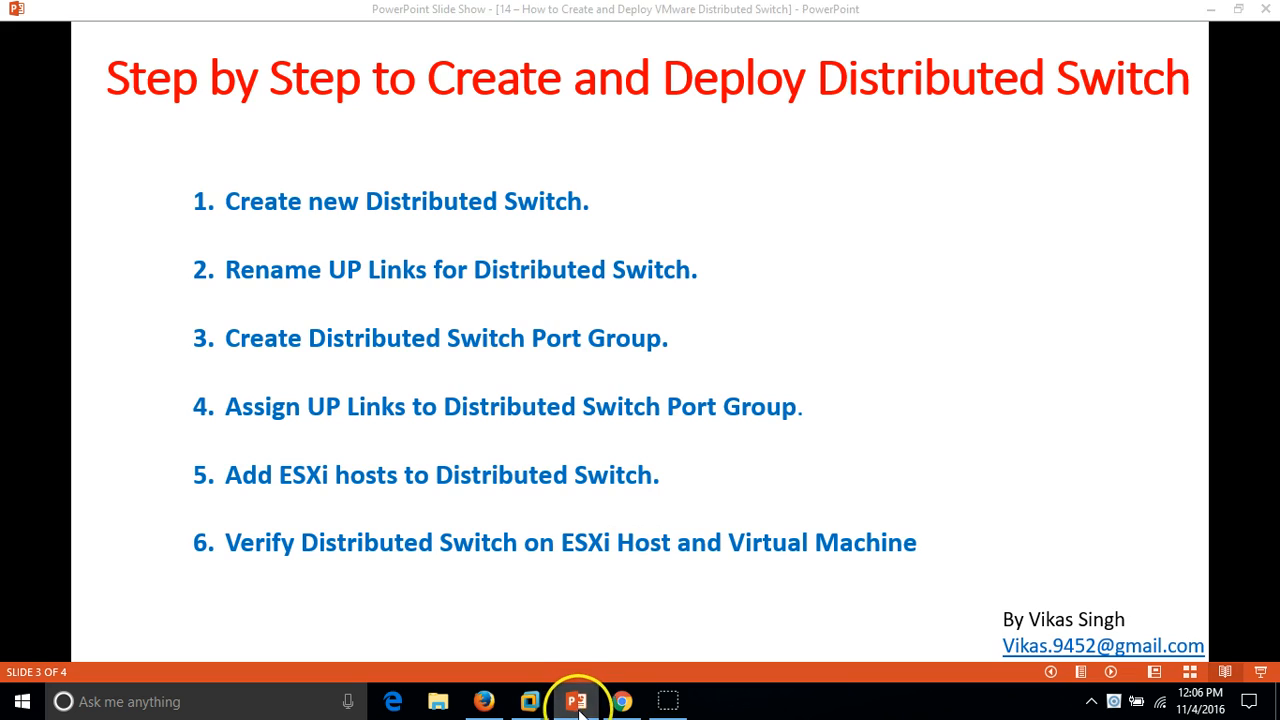
{"action": "left_click", "coordinate": [530, 700]}
- Start adding and managing hosts on Prod-DSwitch with the Add hosts task and continue to host selection
{"action": "left_click", "coordinate": [555, 558]}
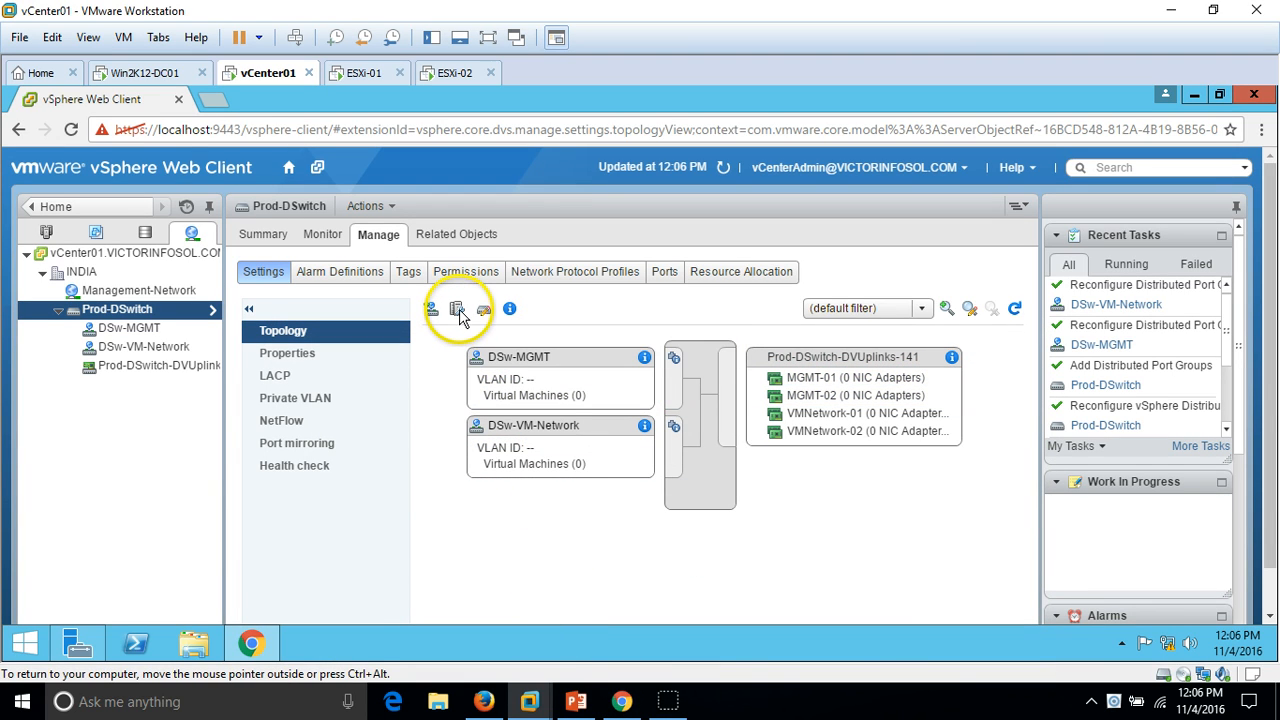
{"action": "left_click", "coordinate": [457, 311]}
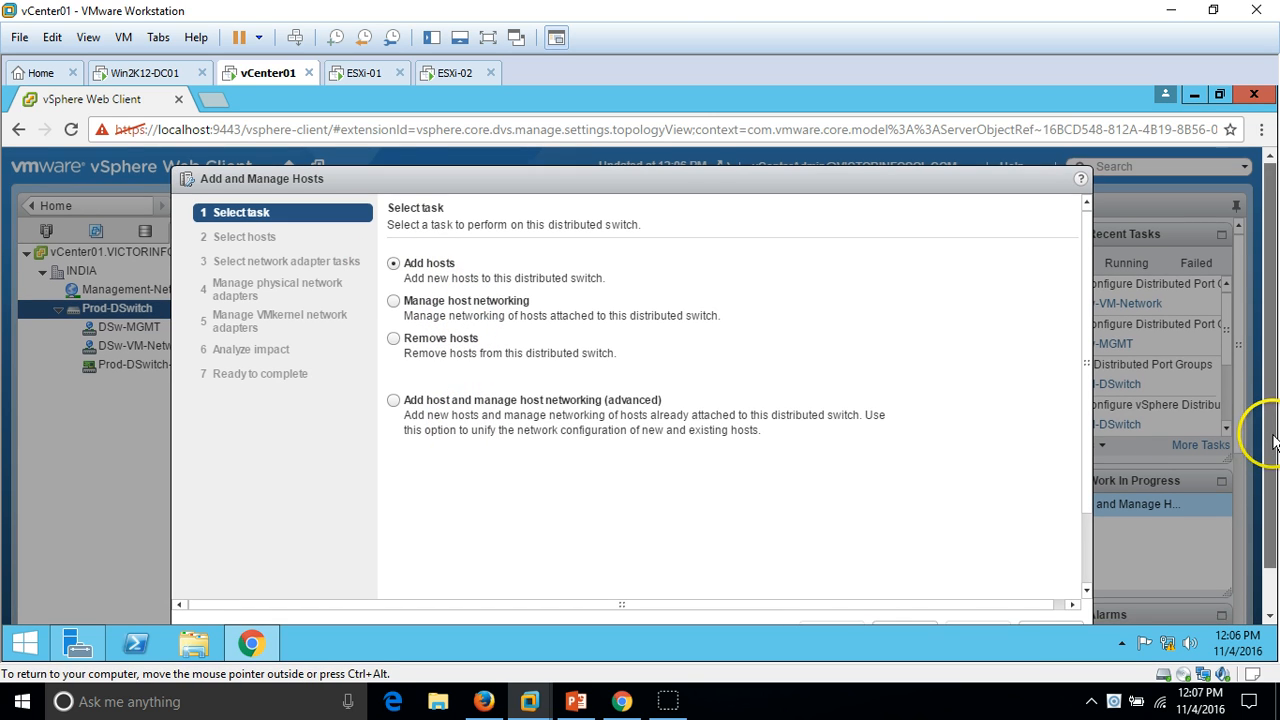
{"action": "scroll", "coordinate": [1273, 445], "scroll_direction": "down", "scroll_amount": 1}
{"action": "scroll", "coordinate": [1275, 428], "scroll_direction": "up", "scroll_amount": 1}
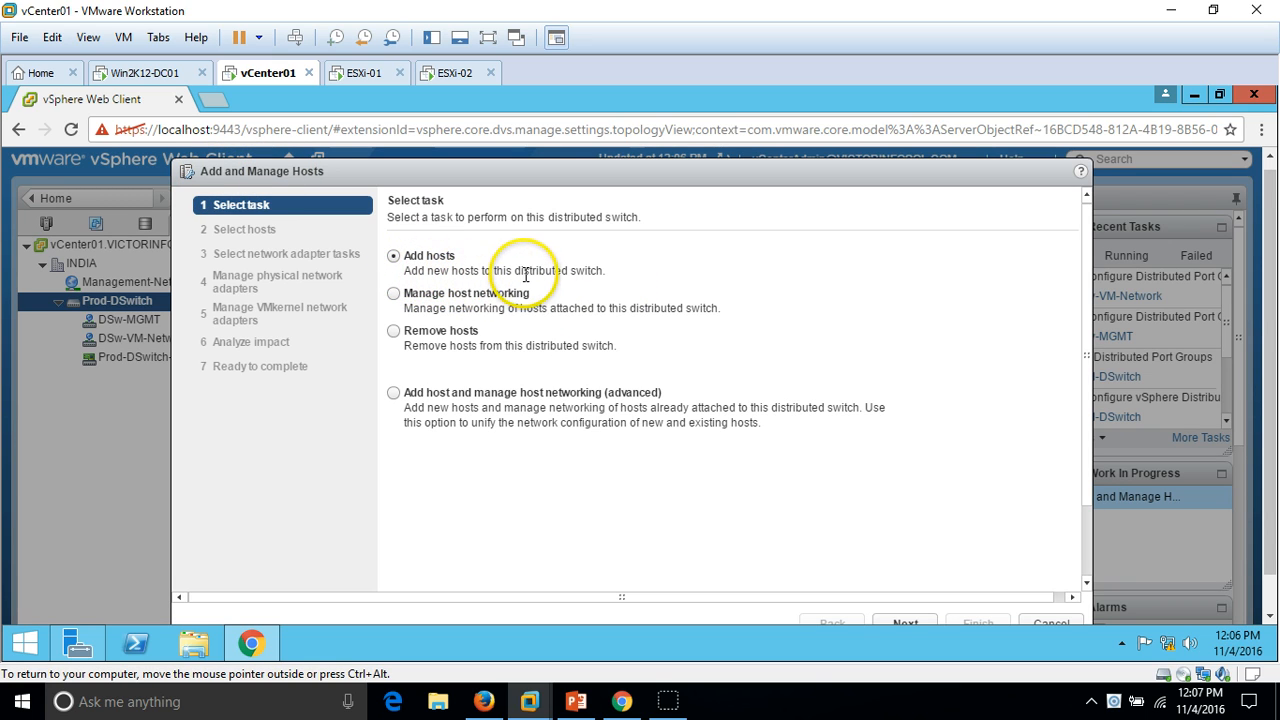
{"action": "scroll", "coordinate": [1276, 378], "scroll_direction": "down", "scroll_amount": 1}
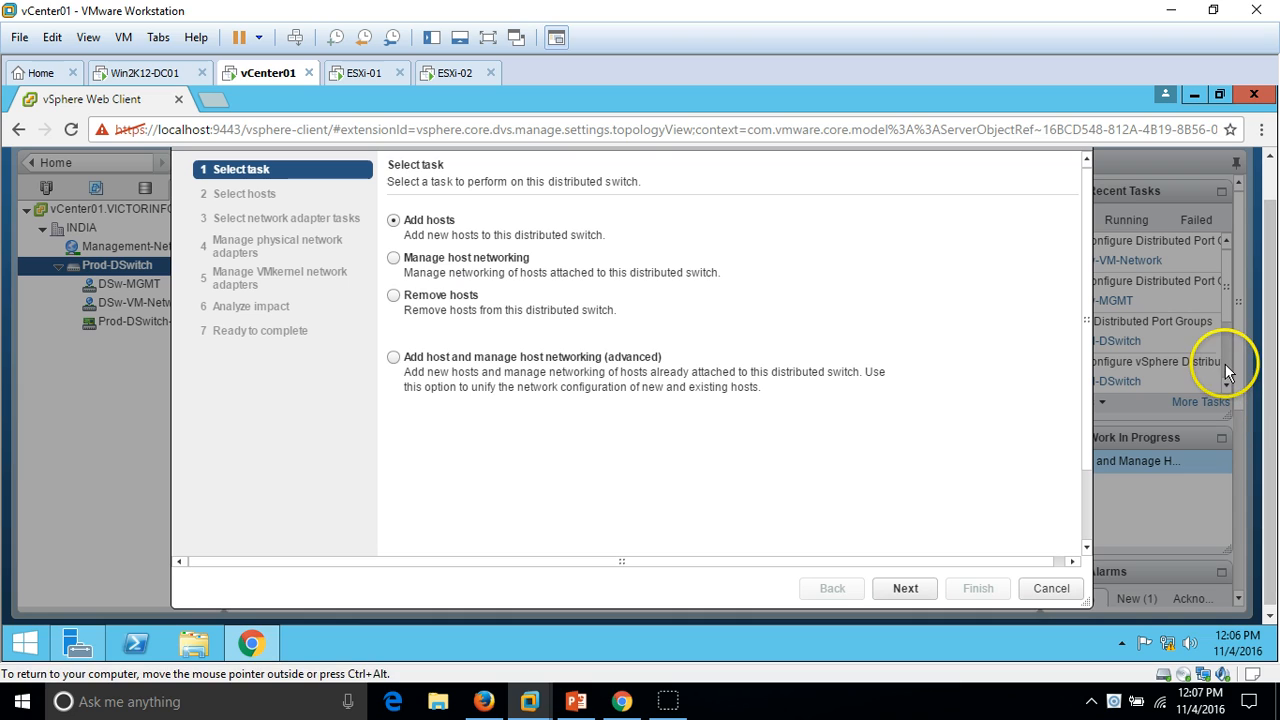
{"action": "left_click", "coordinate": [910, 593]}
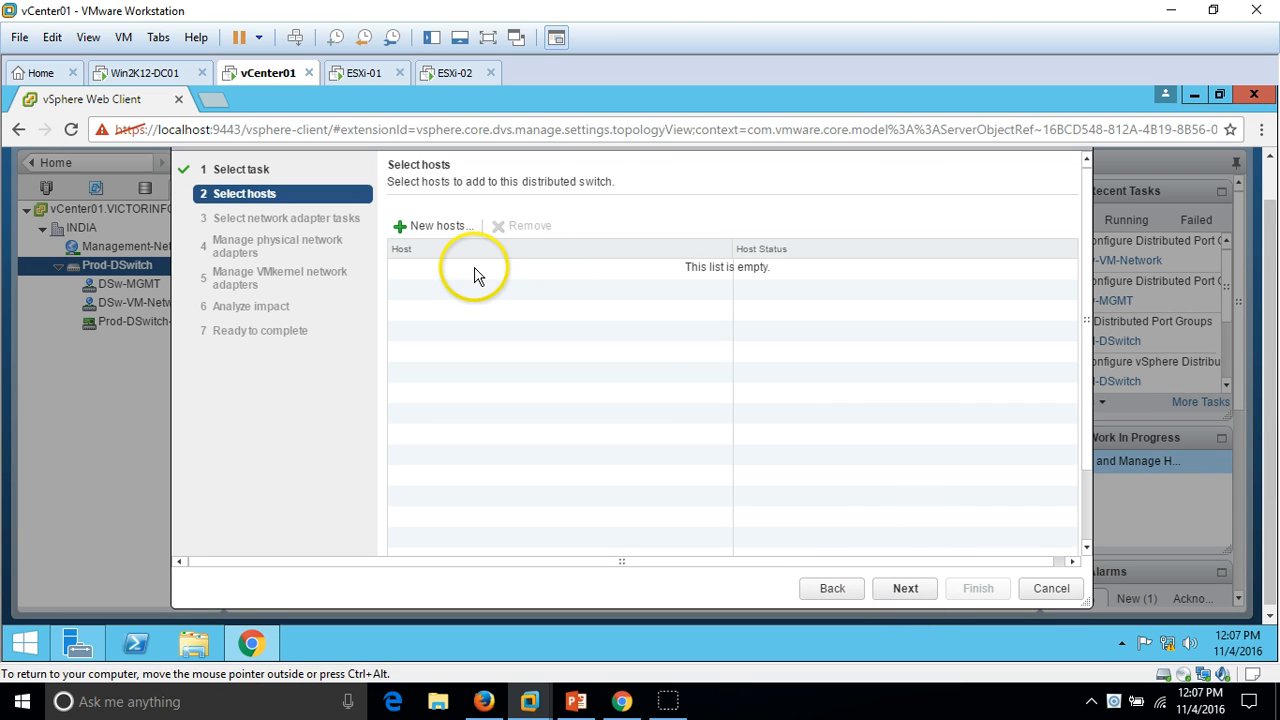
- Add the hosts esxi-01.victorinfosol.com and esxi-02.victorinfosol.com to the wizard and continue to the network adapter tasks
{"action": "left_click", "coordinate": [438, 228]}
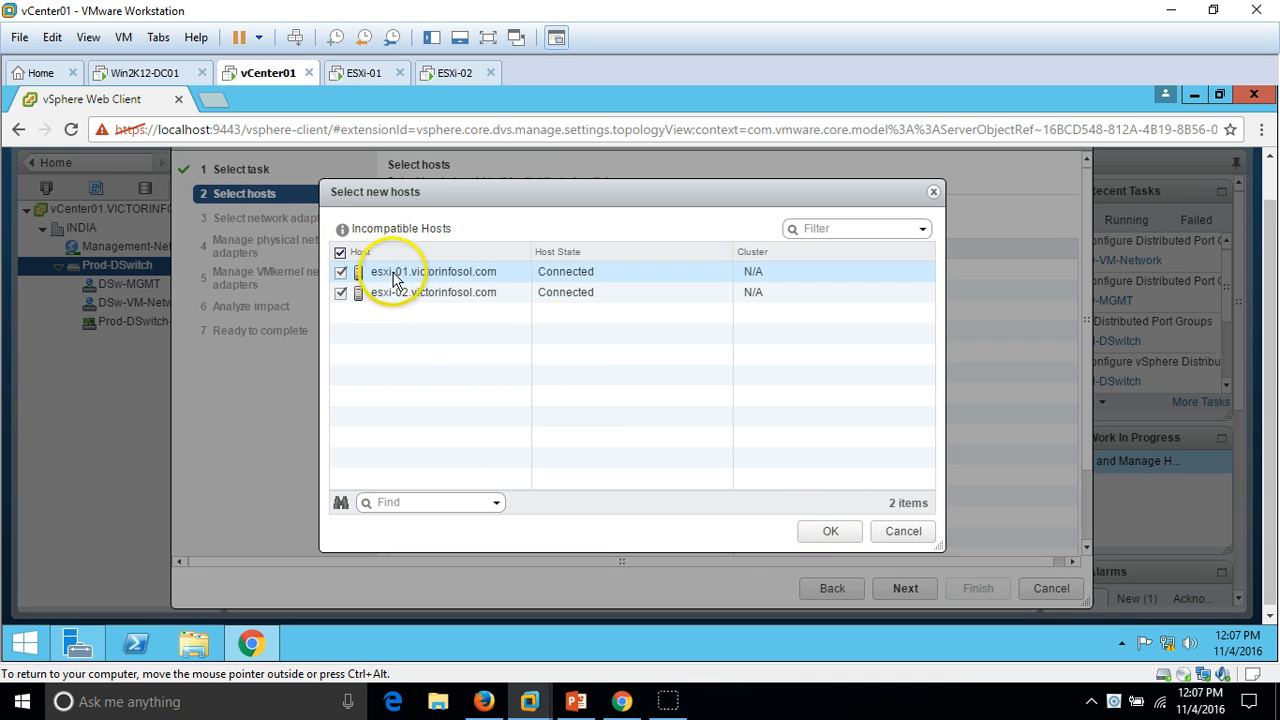
{"action": "left_click", "coordinate": [822, 531]}
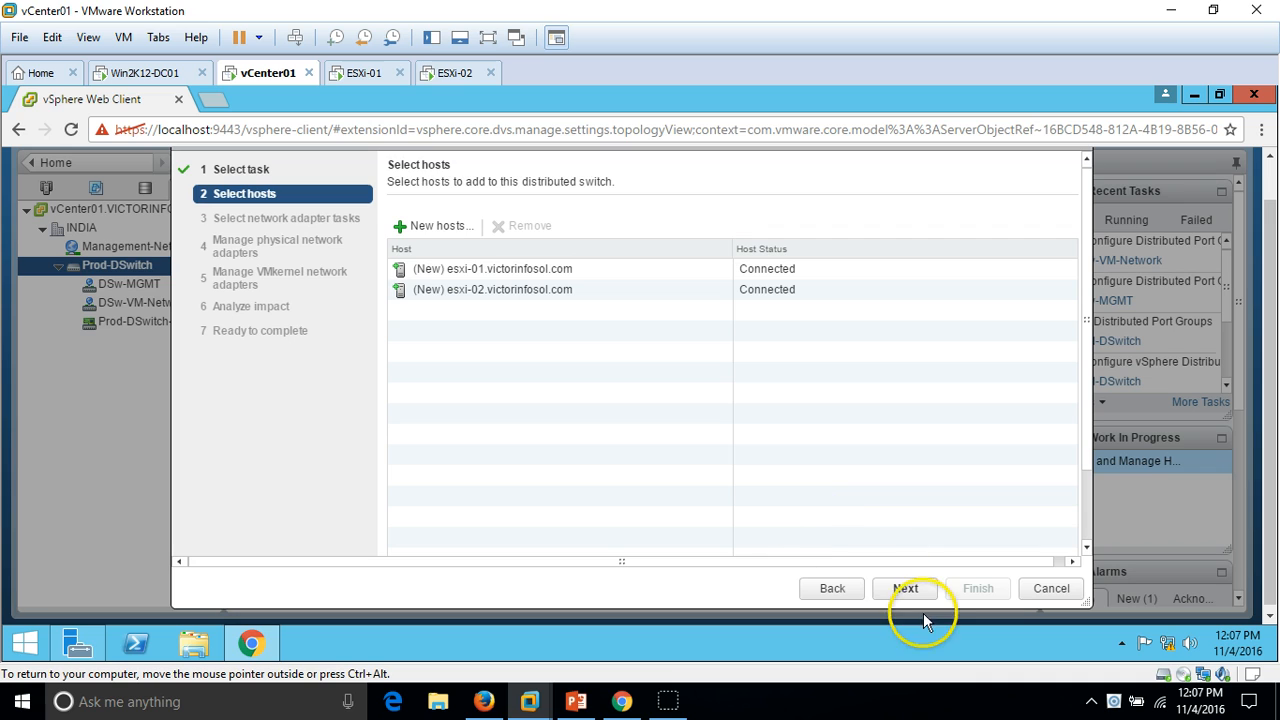
{"action": "left_click", "coordinate": [907, 592]}
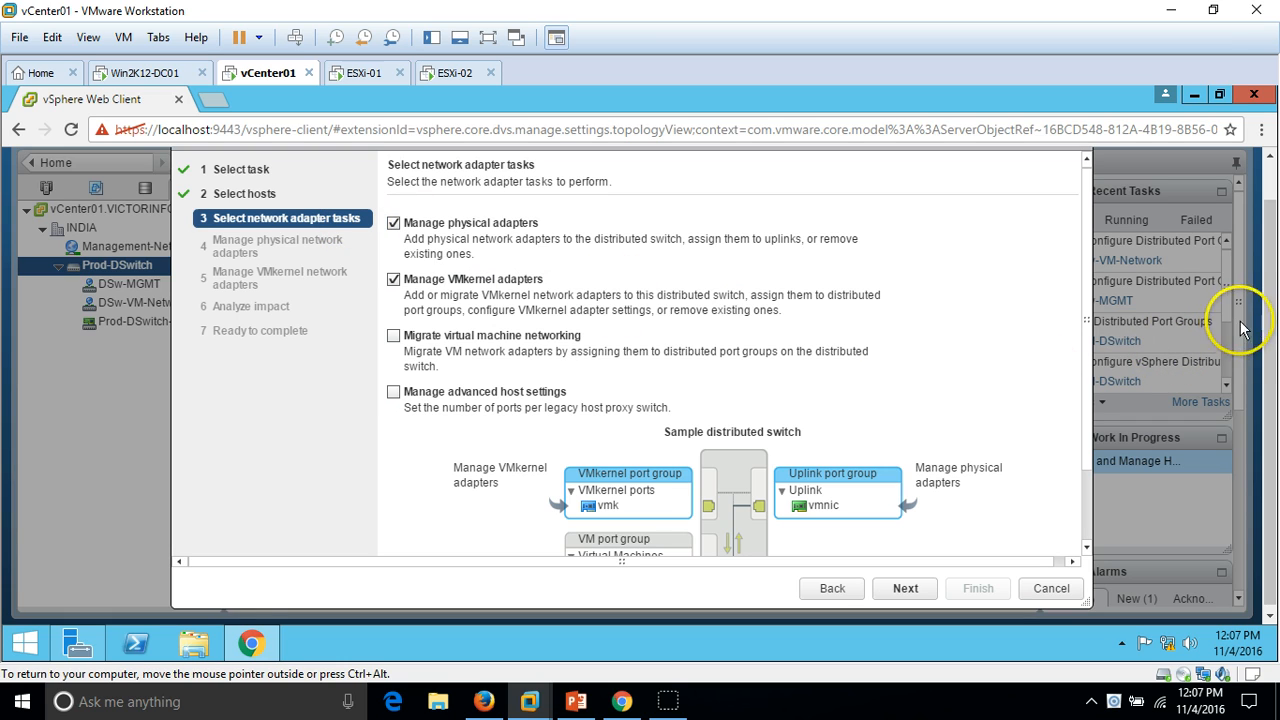
{"action": "left_click_drag", "start_coordinate": [1274, 345], "coordinate": [1276, 358]}
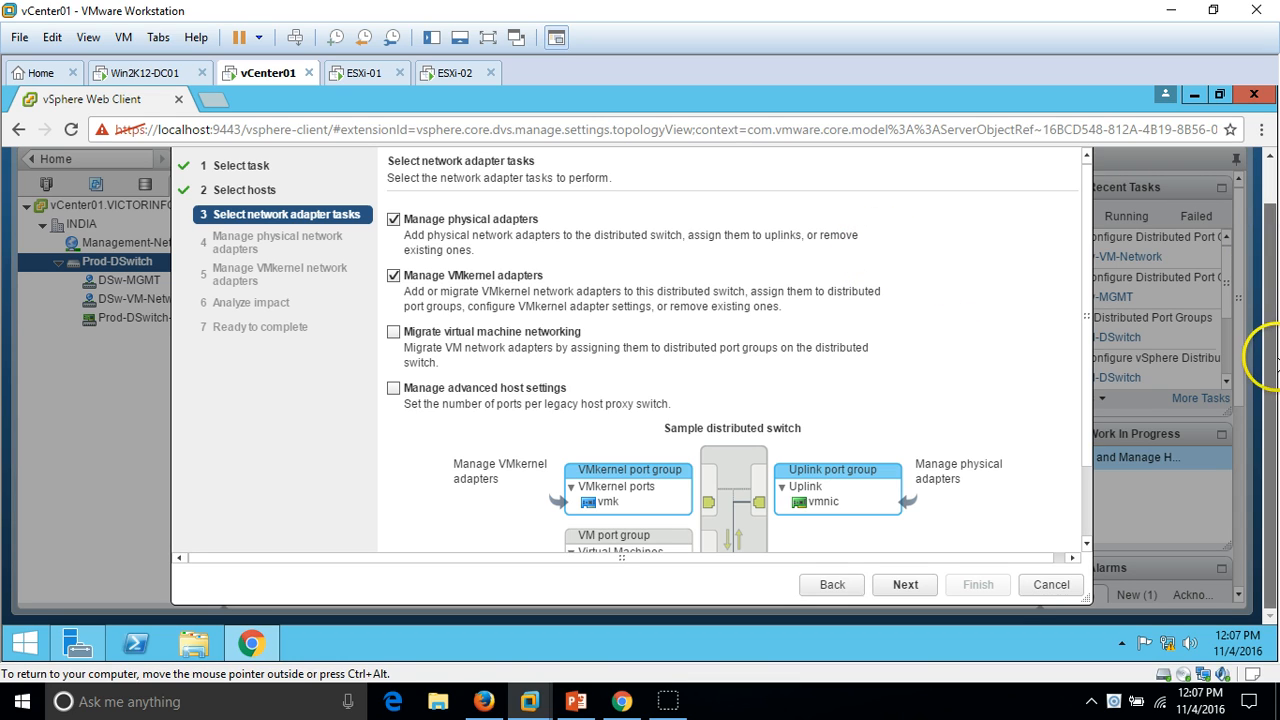
- Include Migrate virtual machine networking among the network adapter tasks, check the sample switch diagram, and continue to the physical adapters
{"action": "left_click_drag", "start_coordinate": [1088, 400], "coordinate": [1093, 479]}
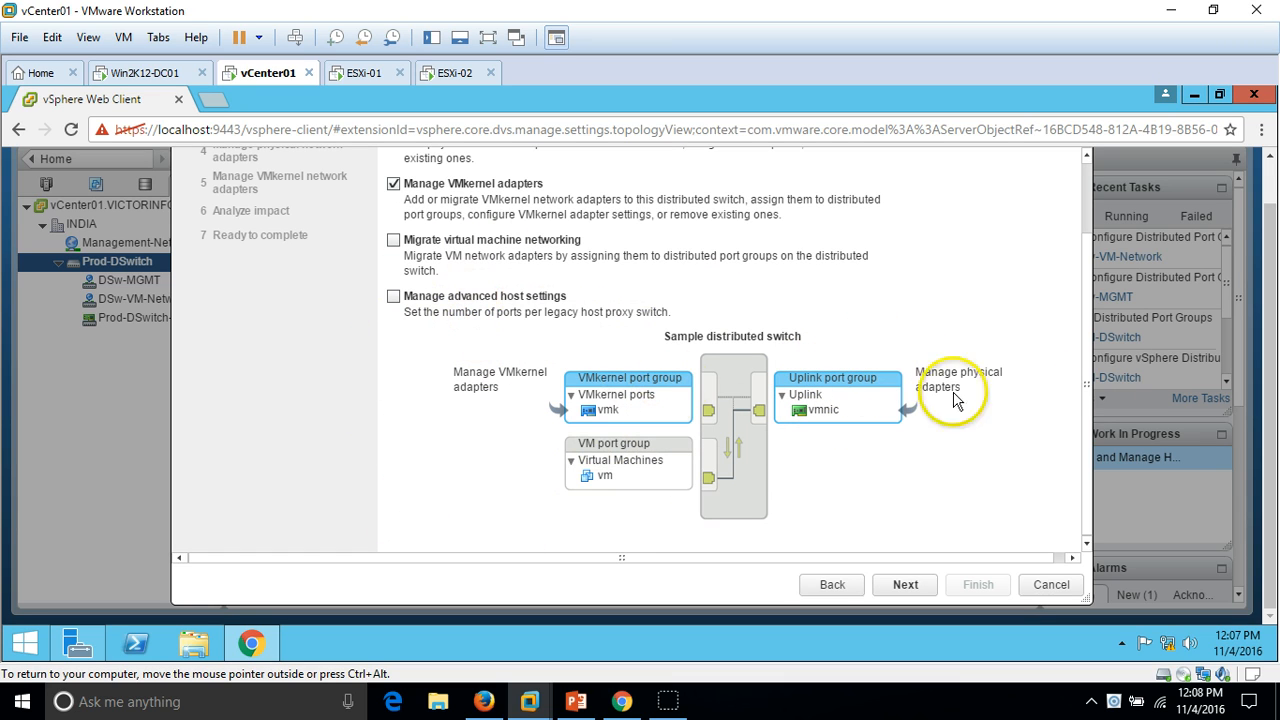
{"action": "scroll", "coordinate": [1084, 268], "scroll_direction": "up", "scroll_amount": 3}
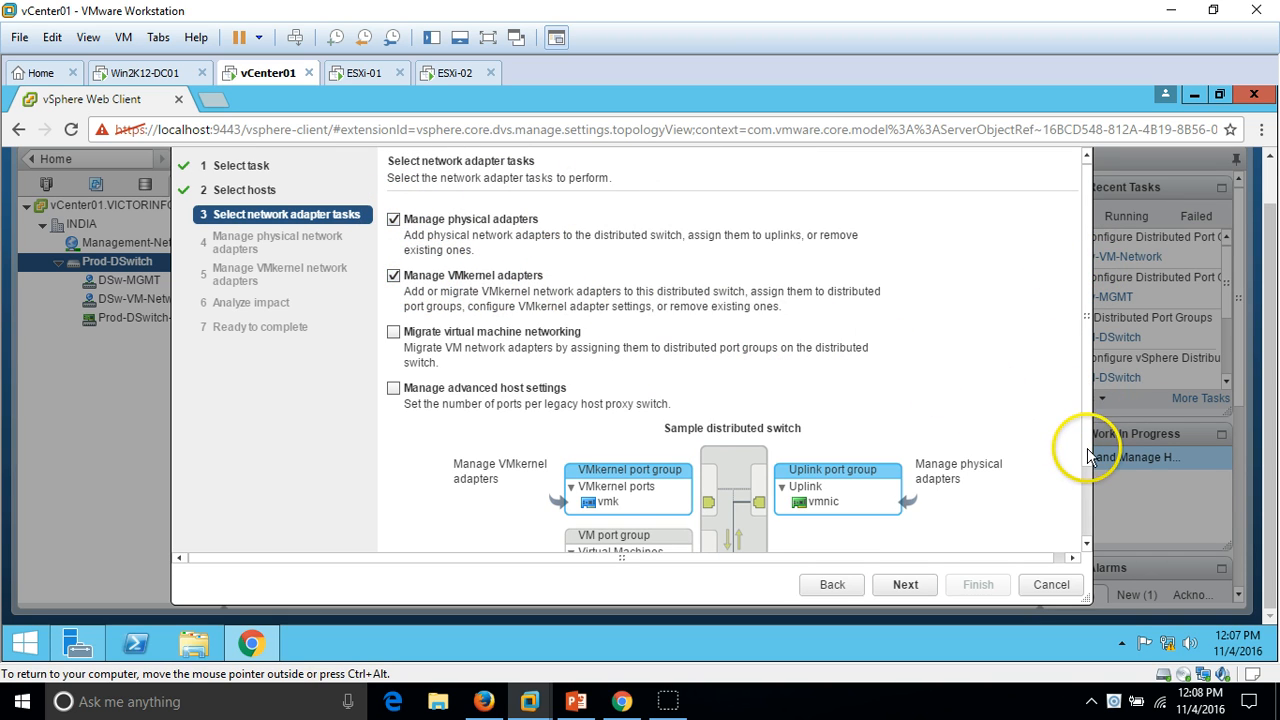
{"action": "left_click", "coordinate": [1093, 515]}
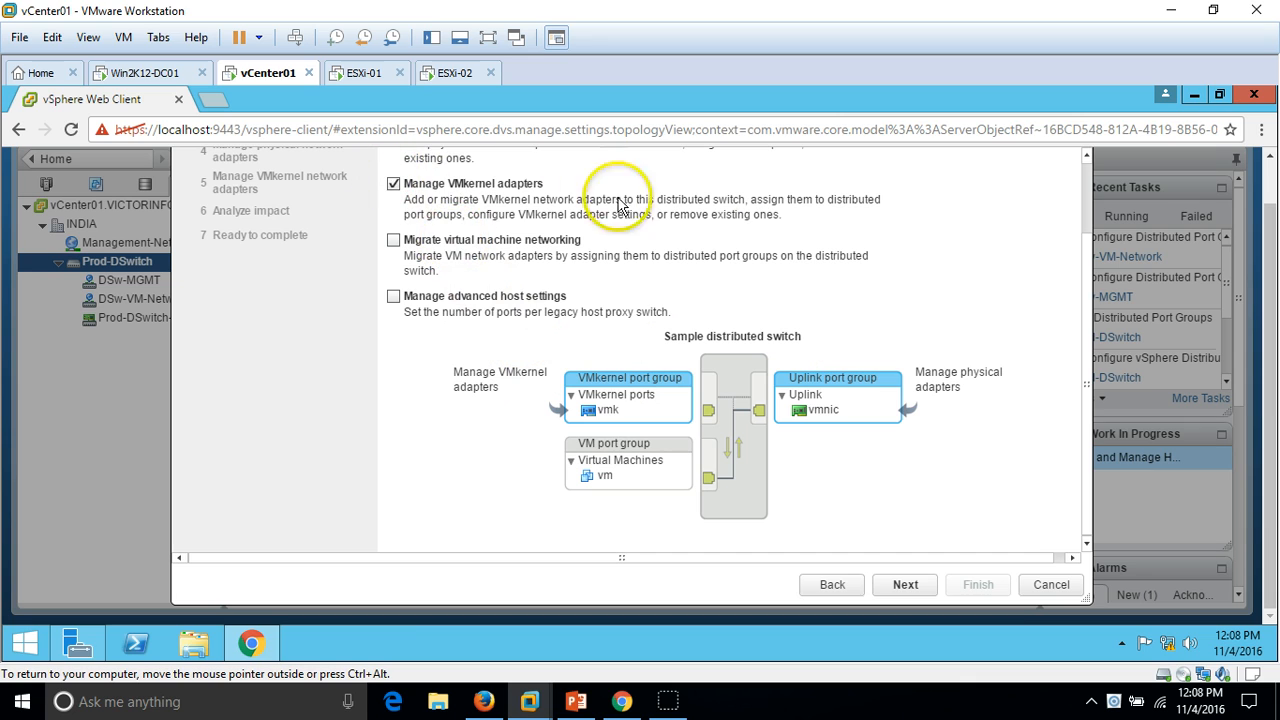
{"action": "scroll", "coordinate": [429, 271], "scroll_direction": "up", "scroll_amount": 2}
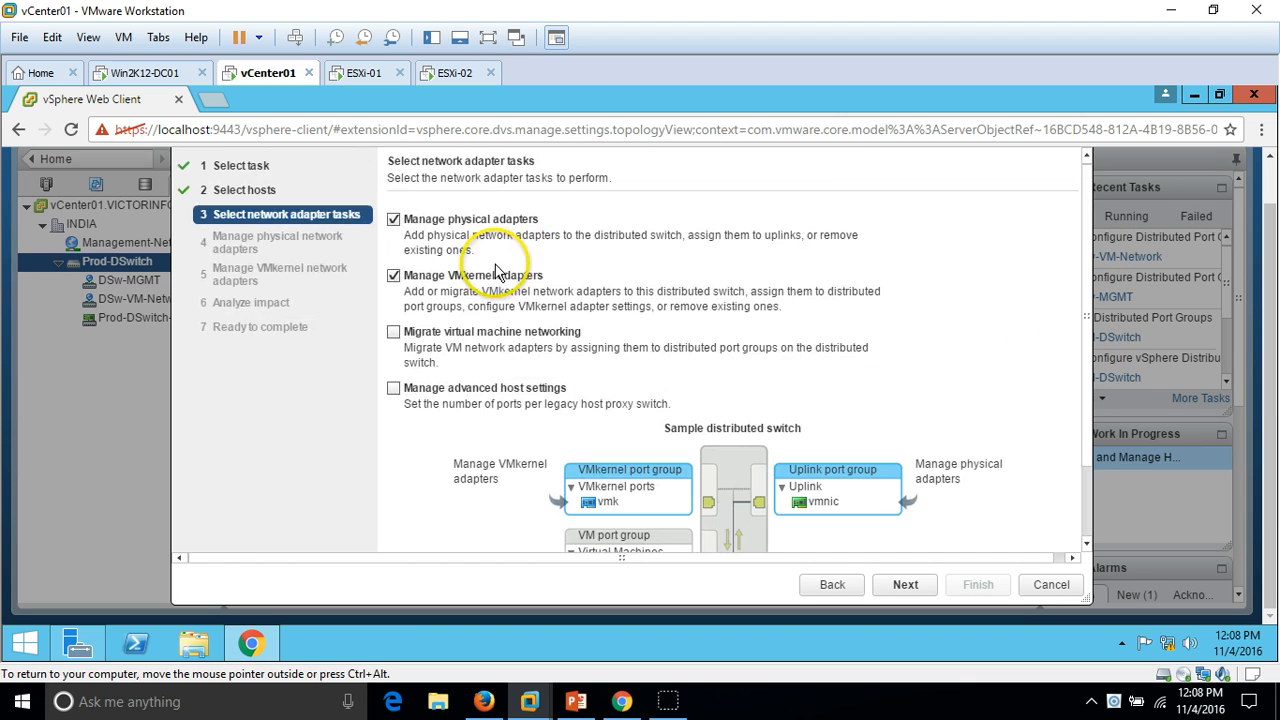
{"action": "left_click", "coordinate": [394, 333]}
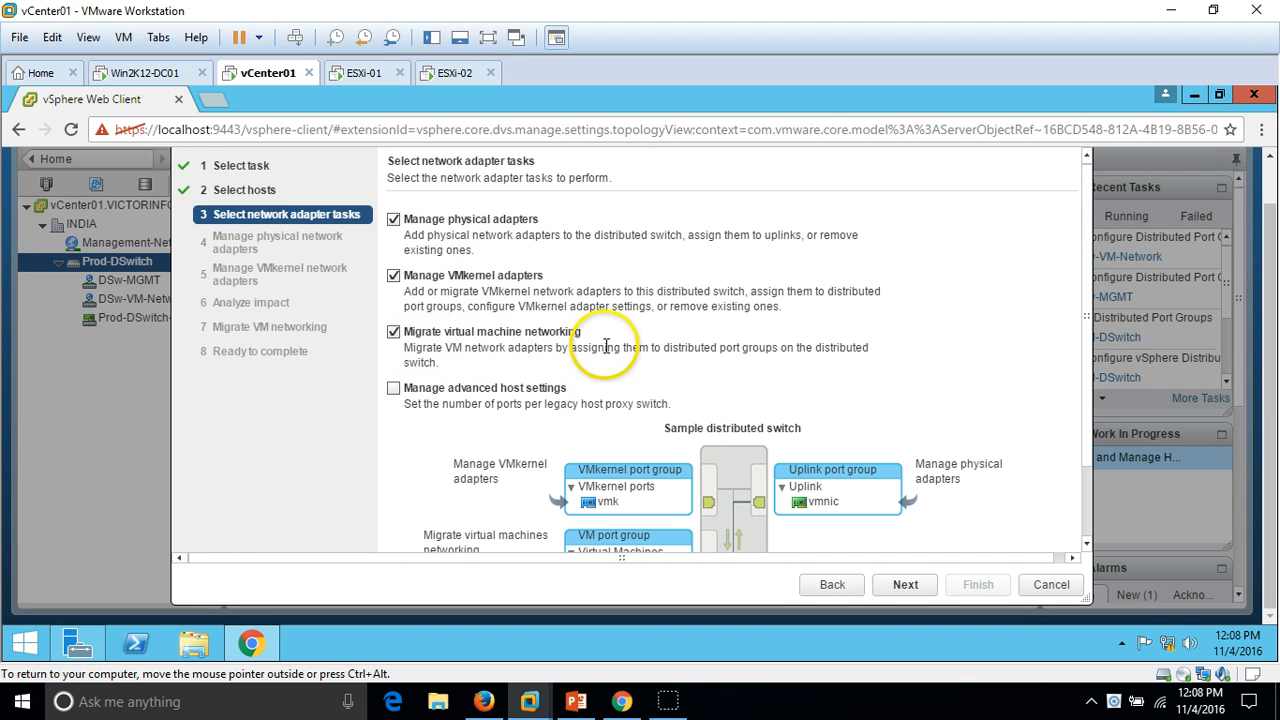
{"action": "scroll", "coordinate": [789, 366], "scroll_direction": "down", "scroll_amount": 1}
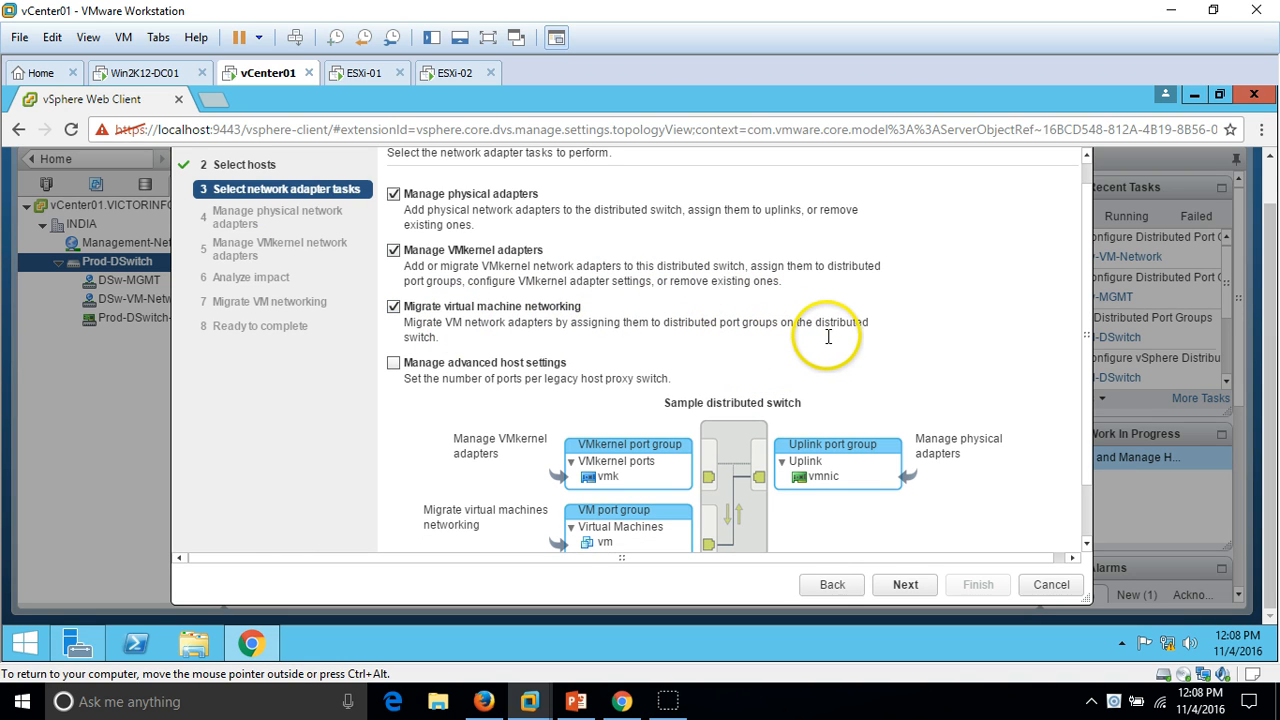
{"action": "scroll", "coordinate": [828, 337], "scroll_direction": "down", "scroll_amount": 1}
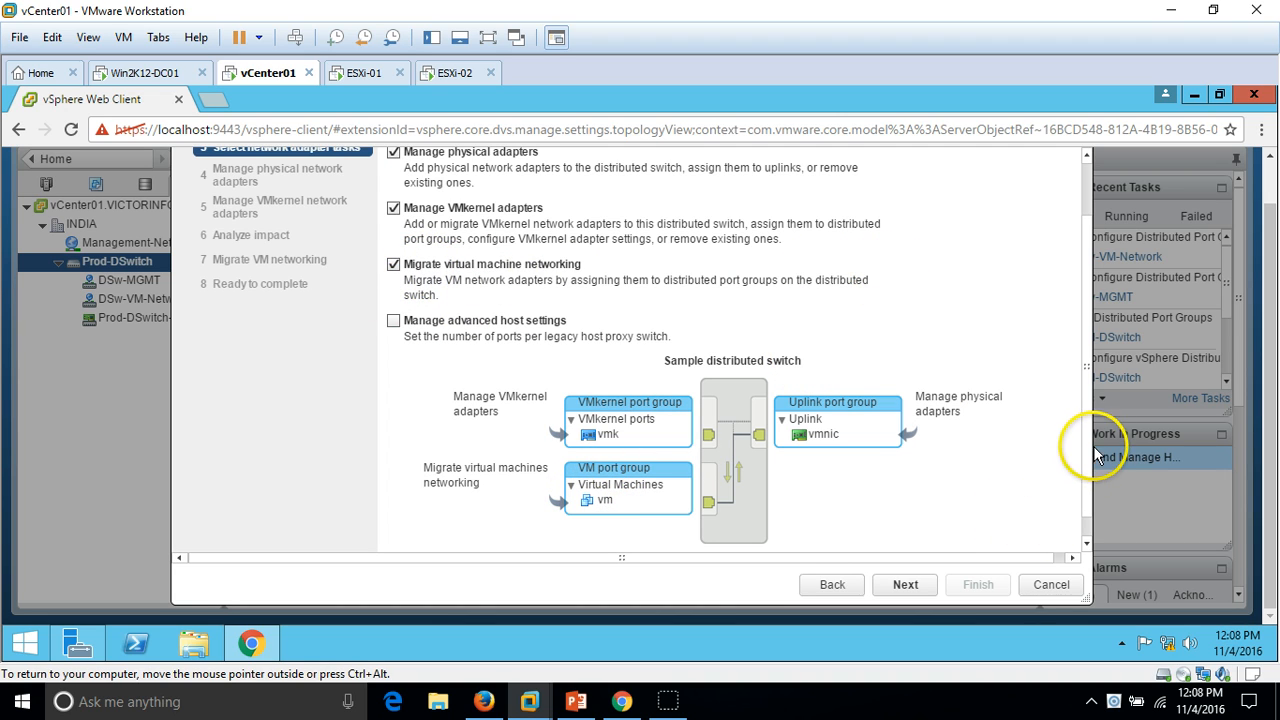
{"action": "scroll", "coordinate": [1080, 475], "scroll_direction": "down", "scroll_amount": 1}
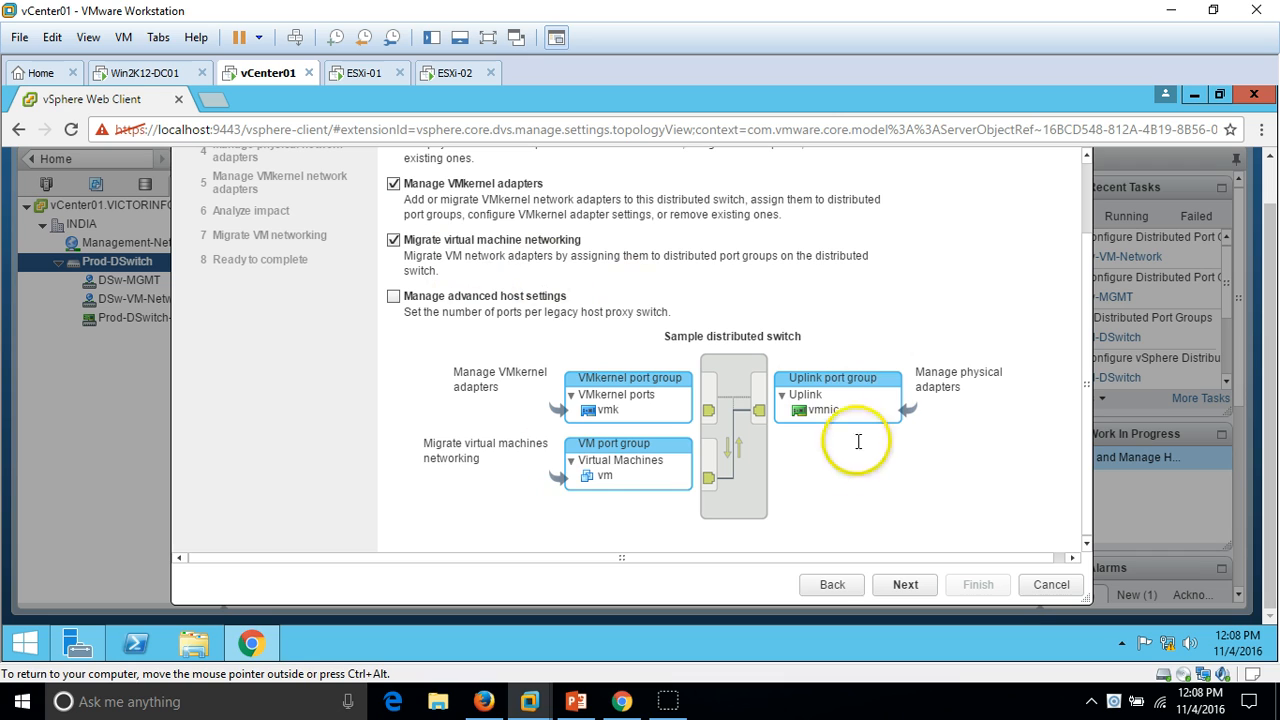
{"action": "scroll", "coordinate": [700, 357], "scroll_direction": "up", "scroll_amount": 2}
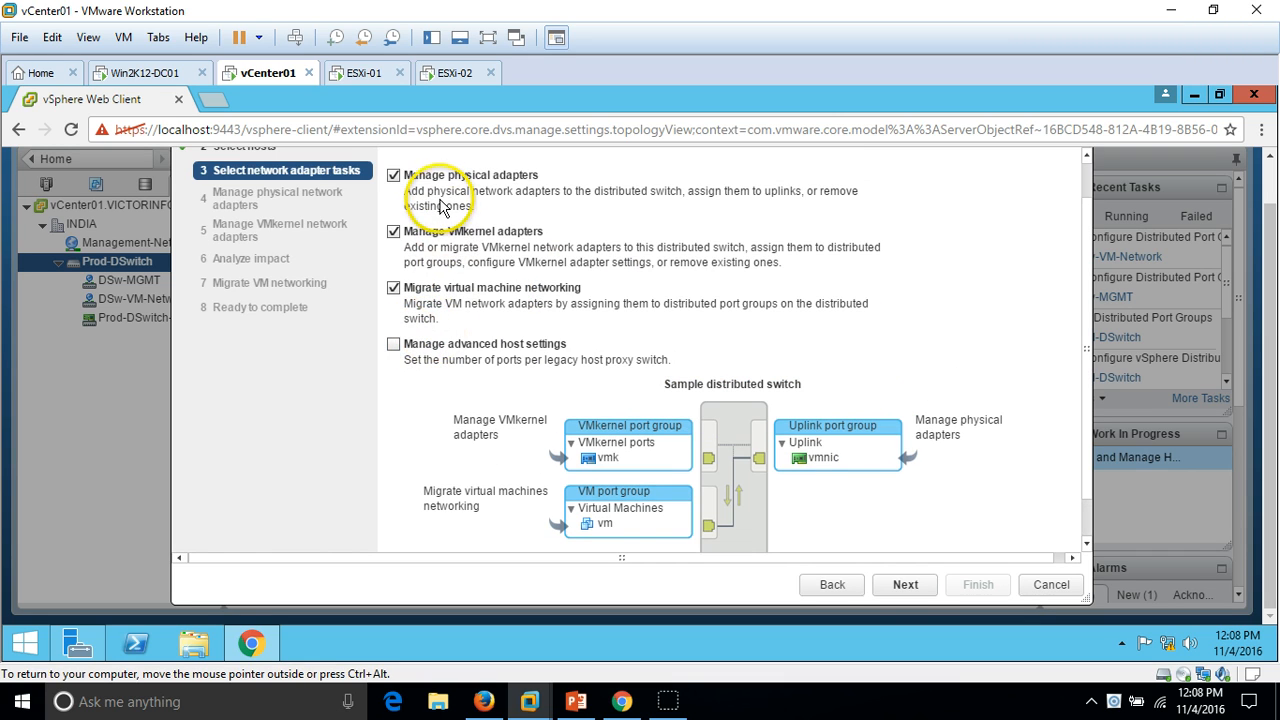
{"action": "left_click", "coordinate": [906, 586]}
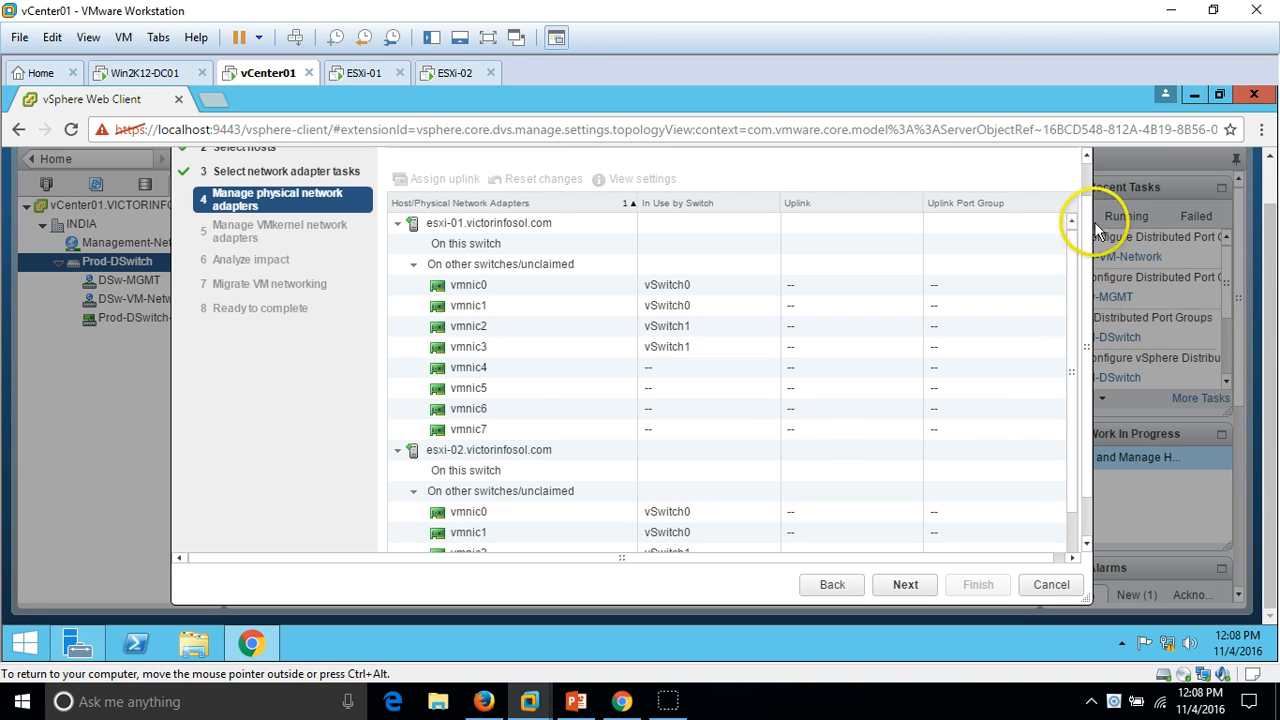
- Assign esxi-01's vmnic0 to uplink MGMT-01 and vmnic1 to uplink MGMT-02
{"action": "left_click_drag", "start_coordinate": [1096, 225], "coordinate": [1096, 209]}
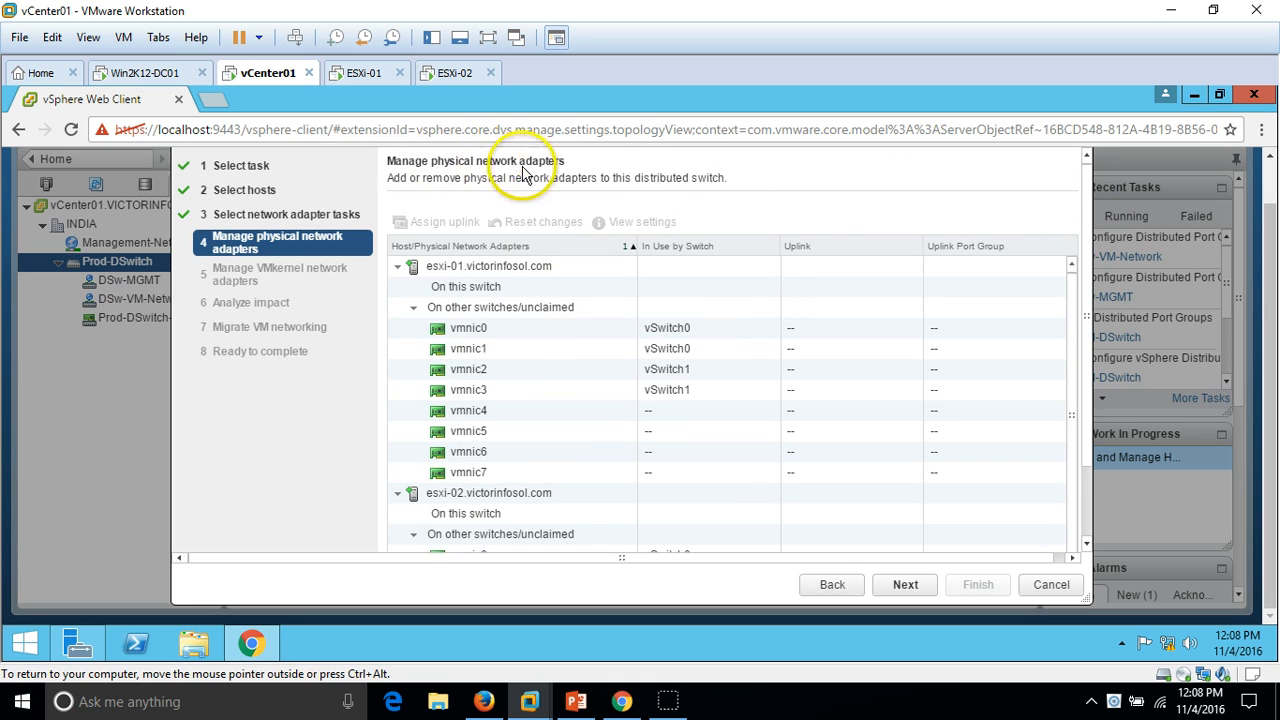
{"action": "left_click", "coordinate": [587, 335]}
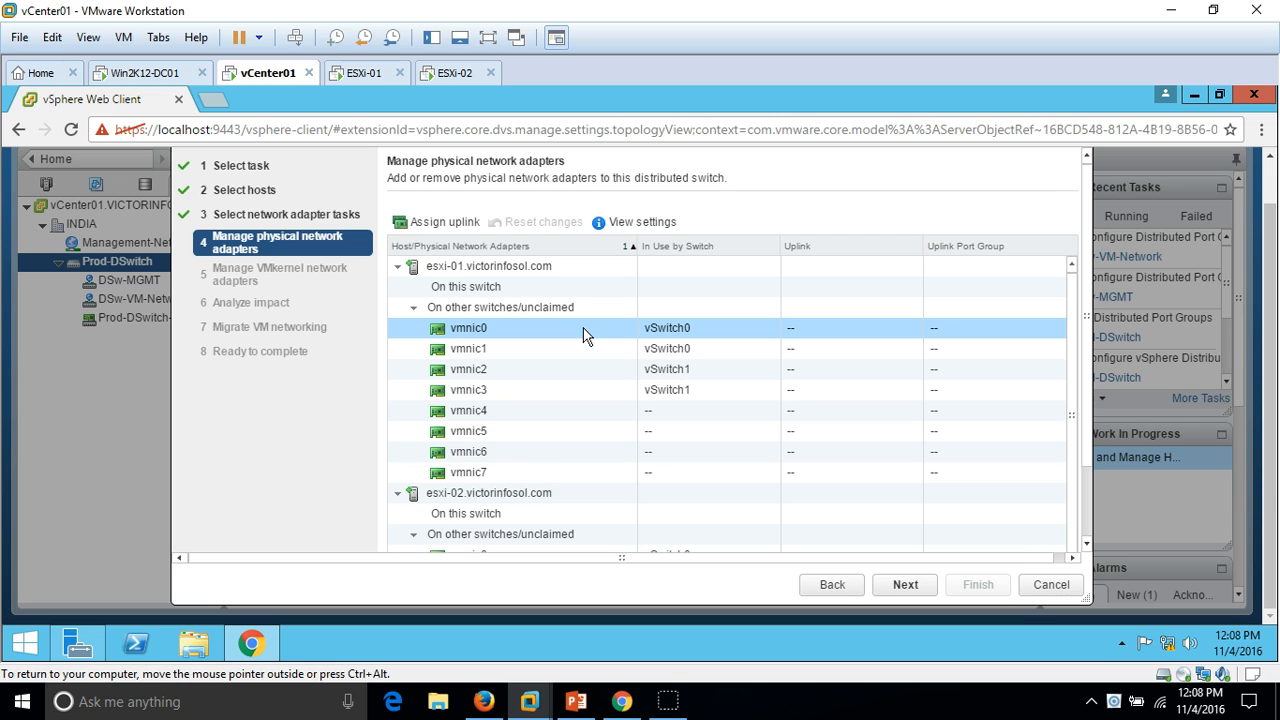
{"action": "left_click", "coordinate": [433, 228]}
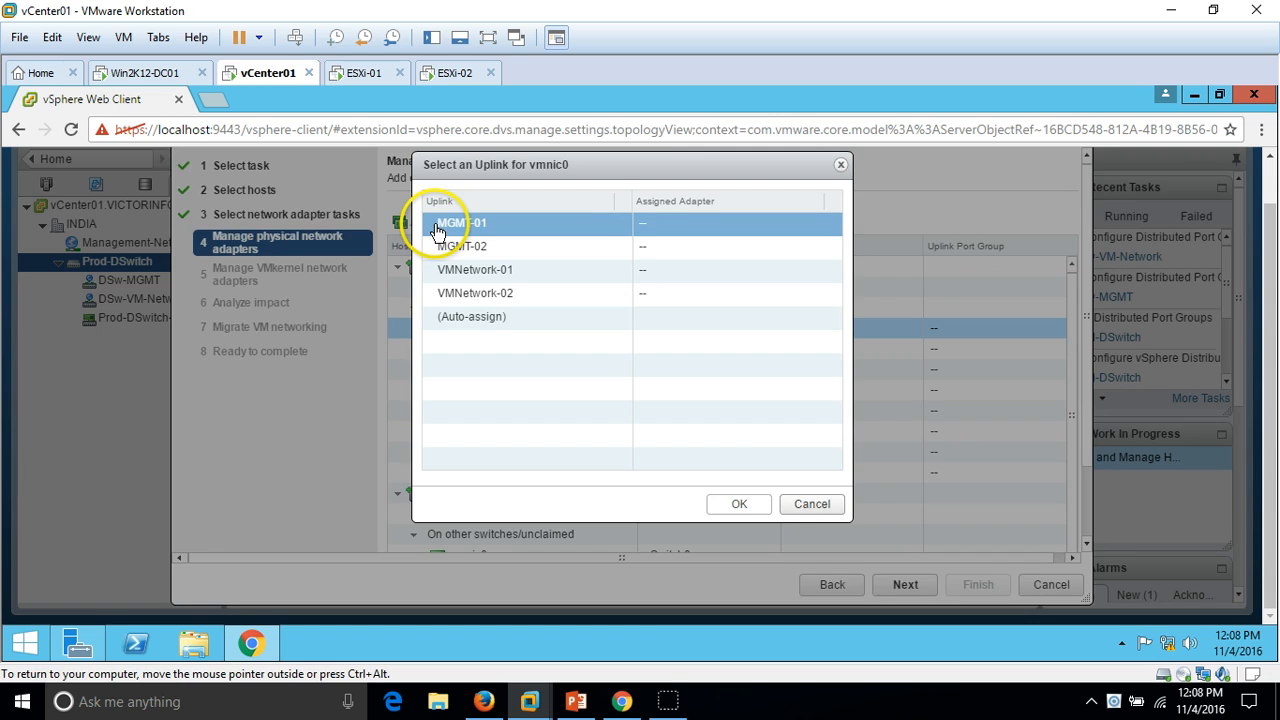
{"action": "left_click", "coordinate": [737, 507]}
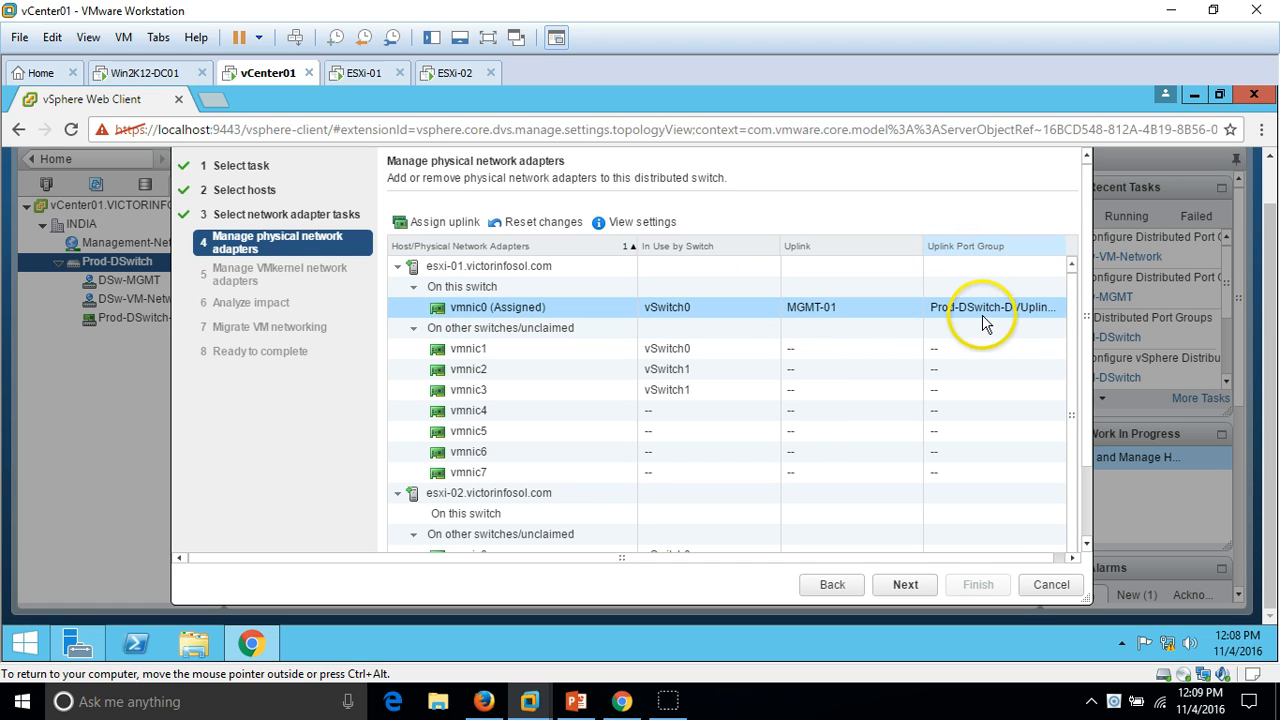
{"action": "left_click", "coordinate": [525, 352]}
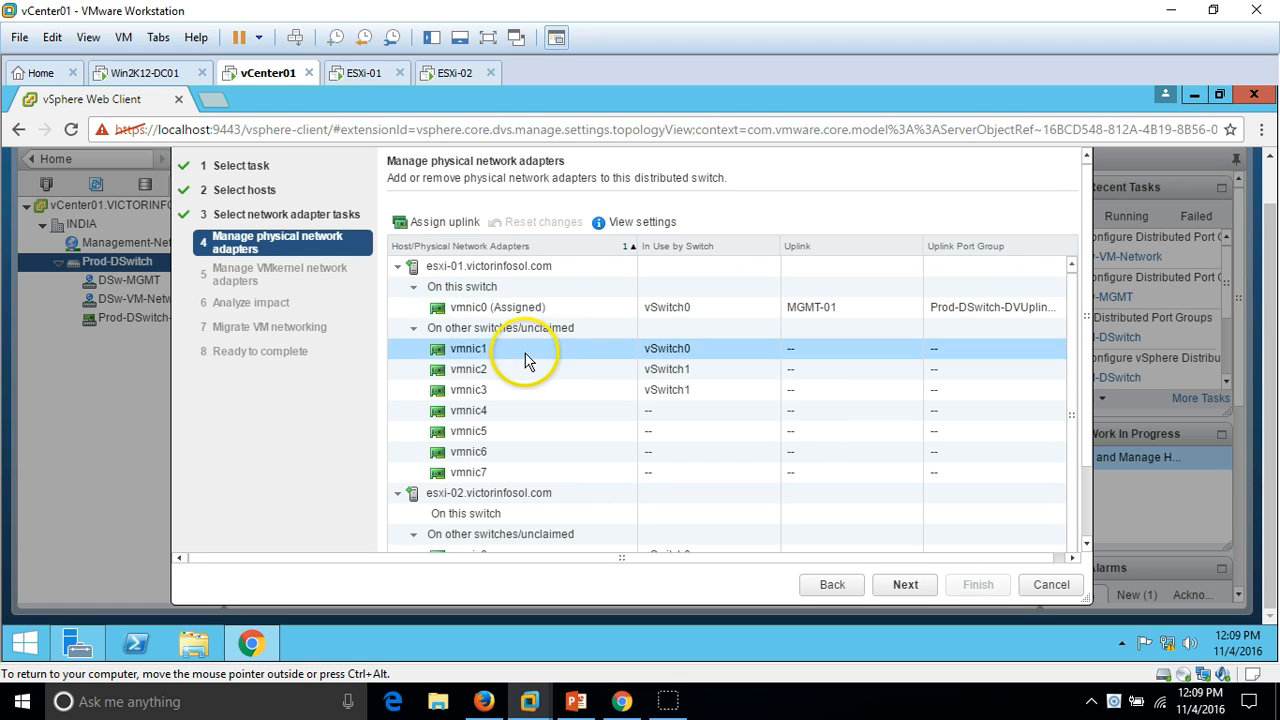
{"action": "left_click", "coordinate": [452, 228]}
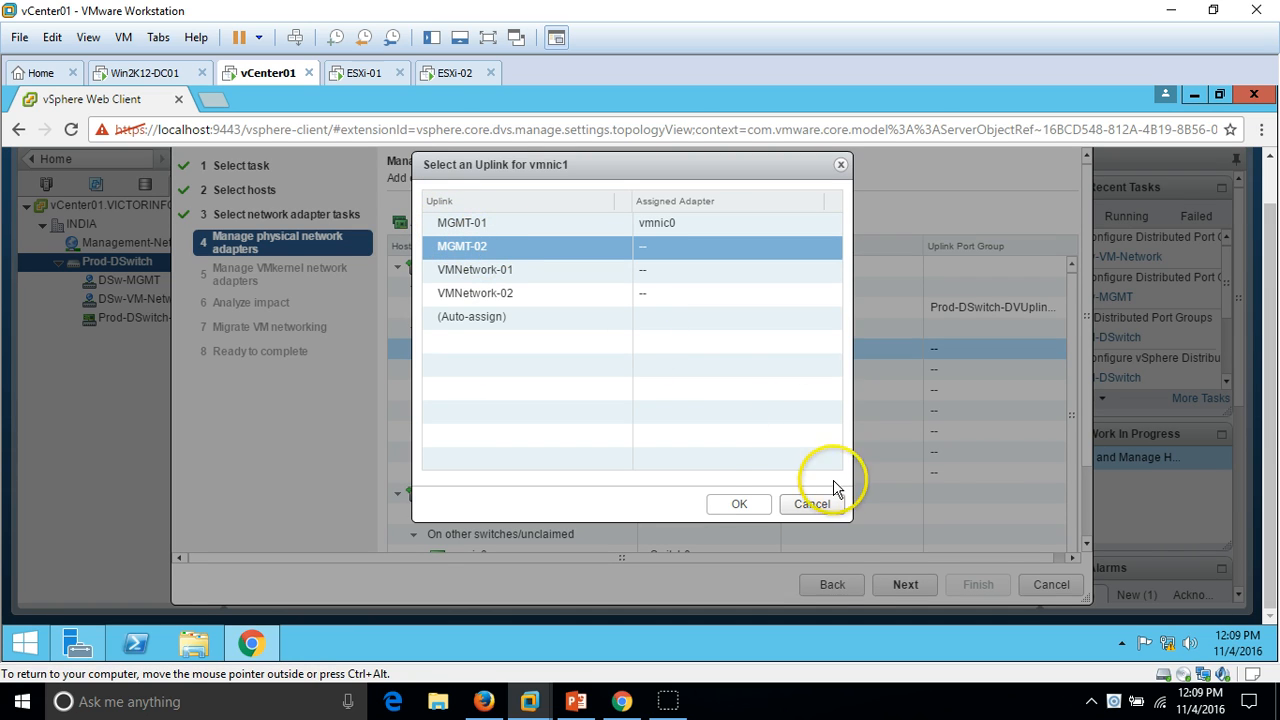
{"action": "left_click", "coordinate": [742, 505]}
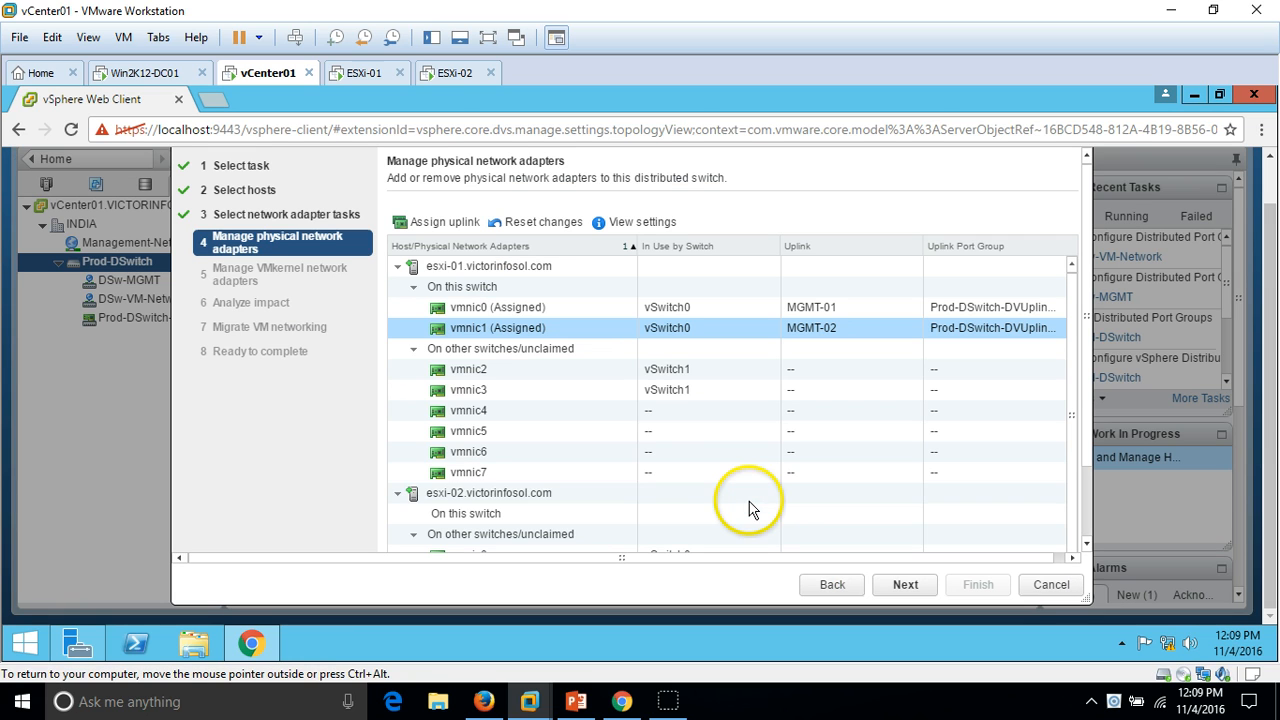
- Assign esxi-01's unclaimed adapters vmnic4 and vmnic5 to uplinks VMNetwork-01 and VMNetwork-02, leaving the vSwitch1 adapters unassigned
{"action": "left_click", "coordinate": [548, 368]}
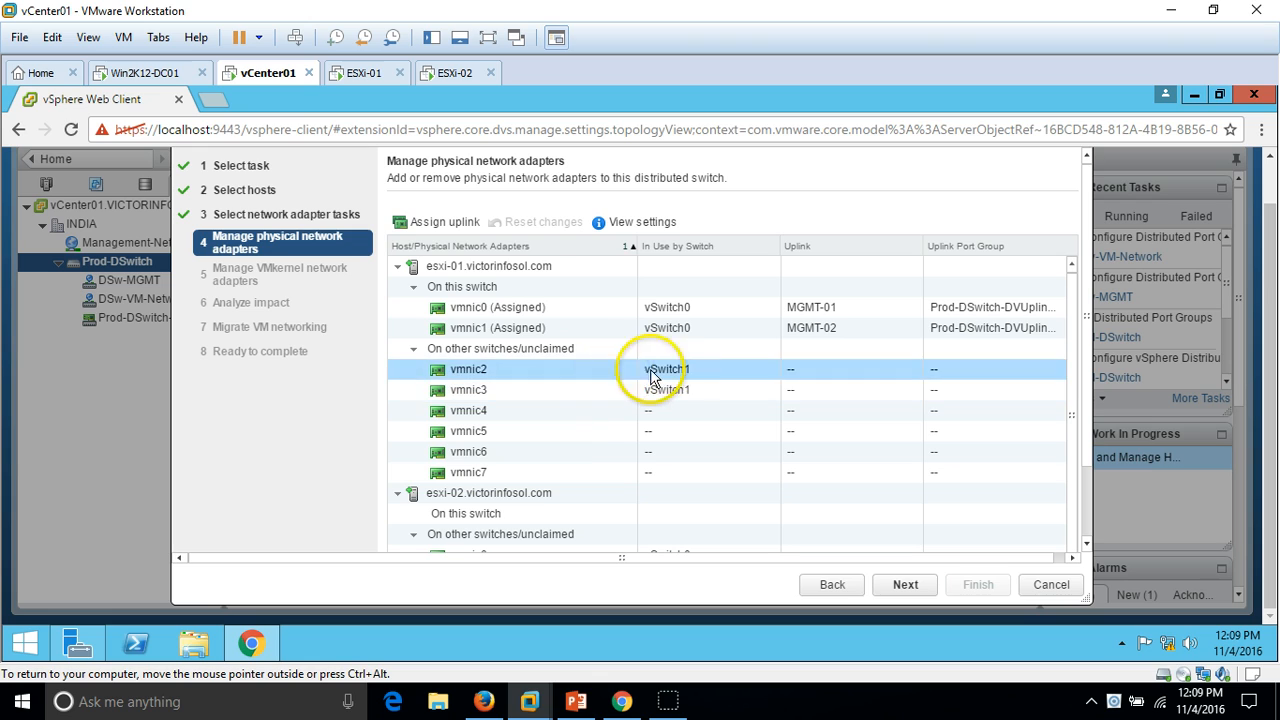
{"action": "left_click", "coordinate": [697, 396]}
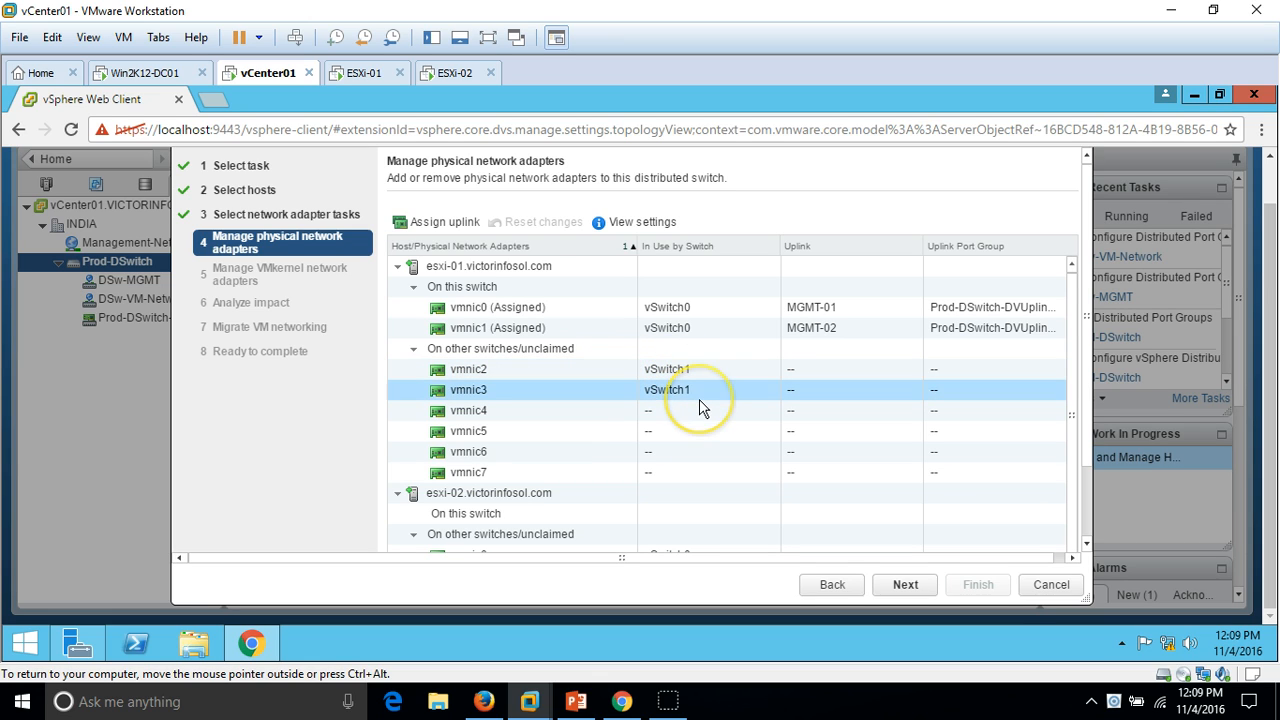
{"action": "left_click", "coordinate": [709, 370]}
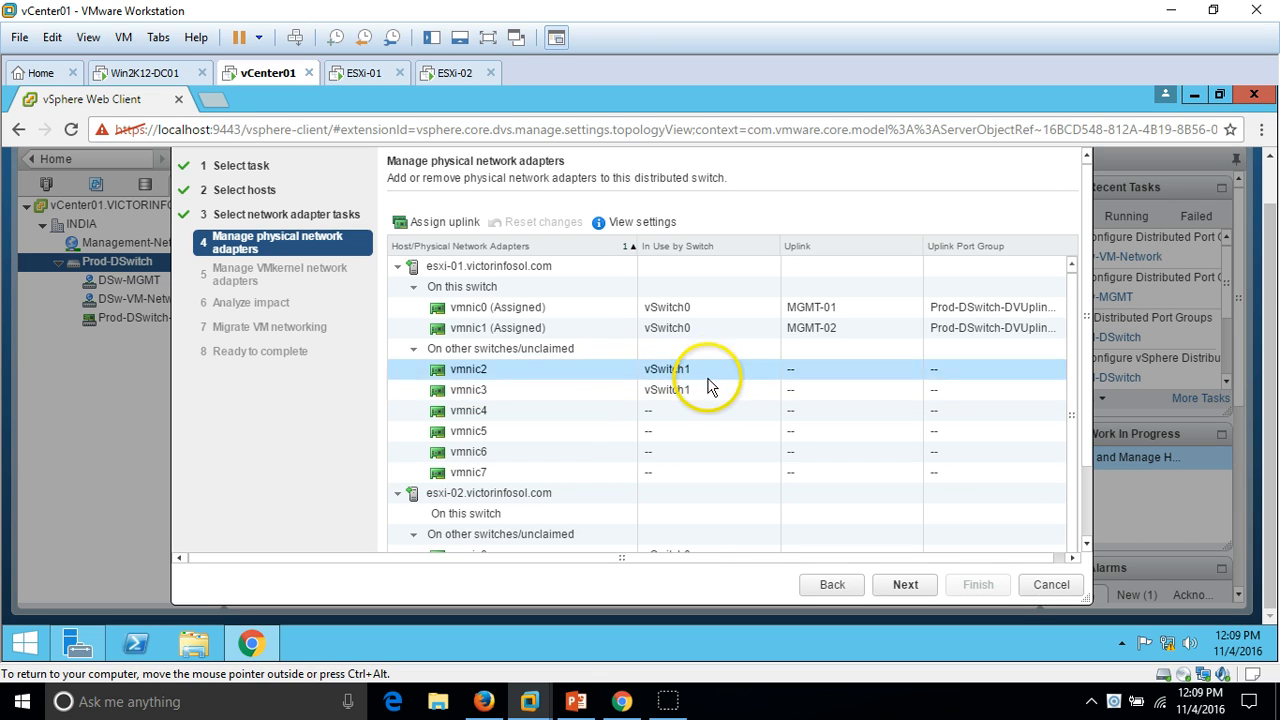
{"action": "left_click", "coordinate": [706, 386]}
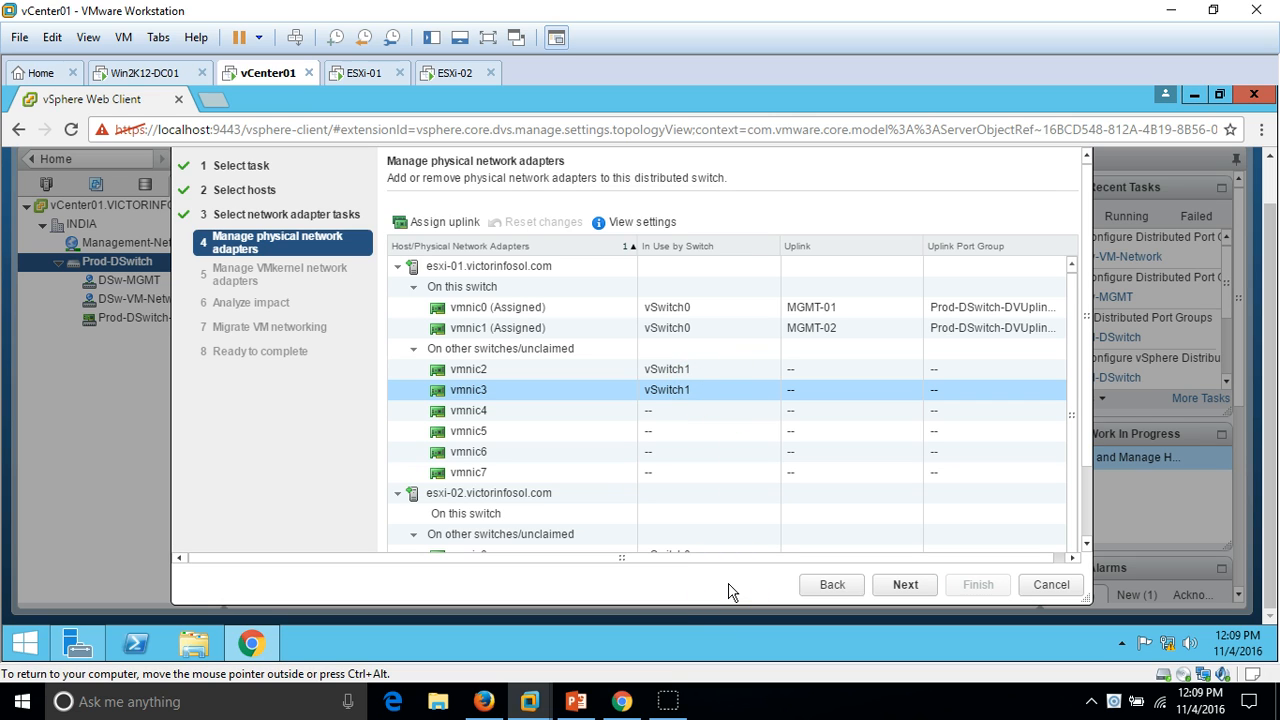
{"action": "left_click", "coordinate": [503, 410]}
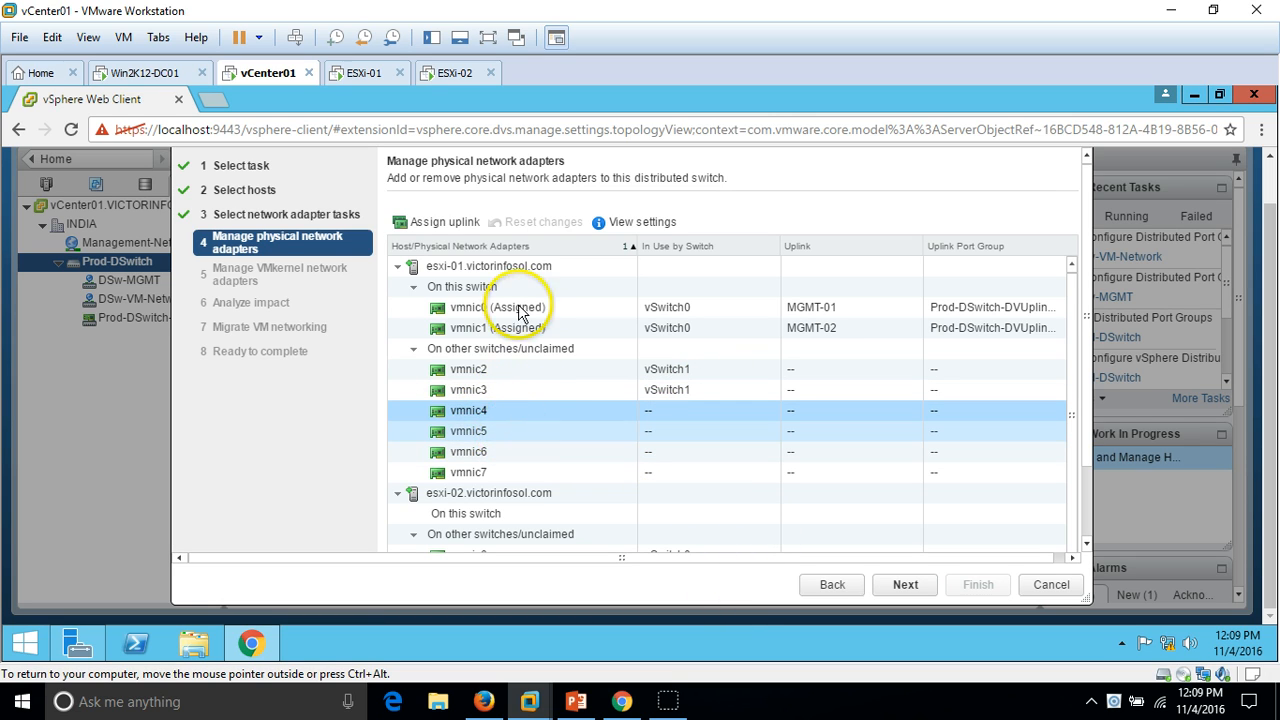
{"action": "left_click", "coordinate": [438, 222]}
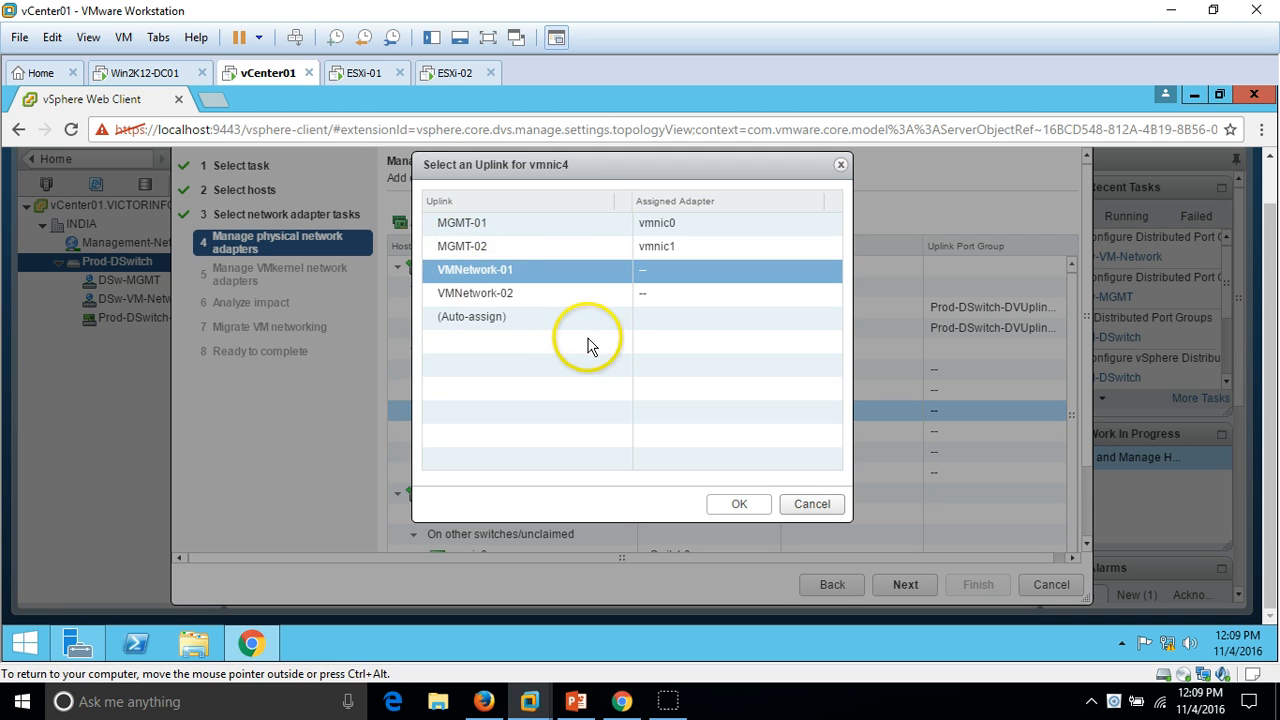
{"action": "left_click", "coordinate": [739, 505]}
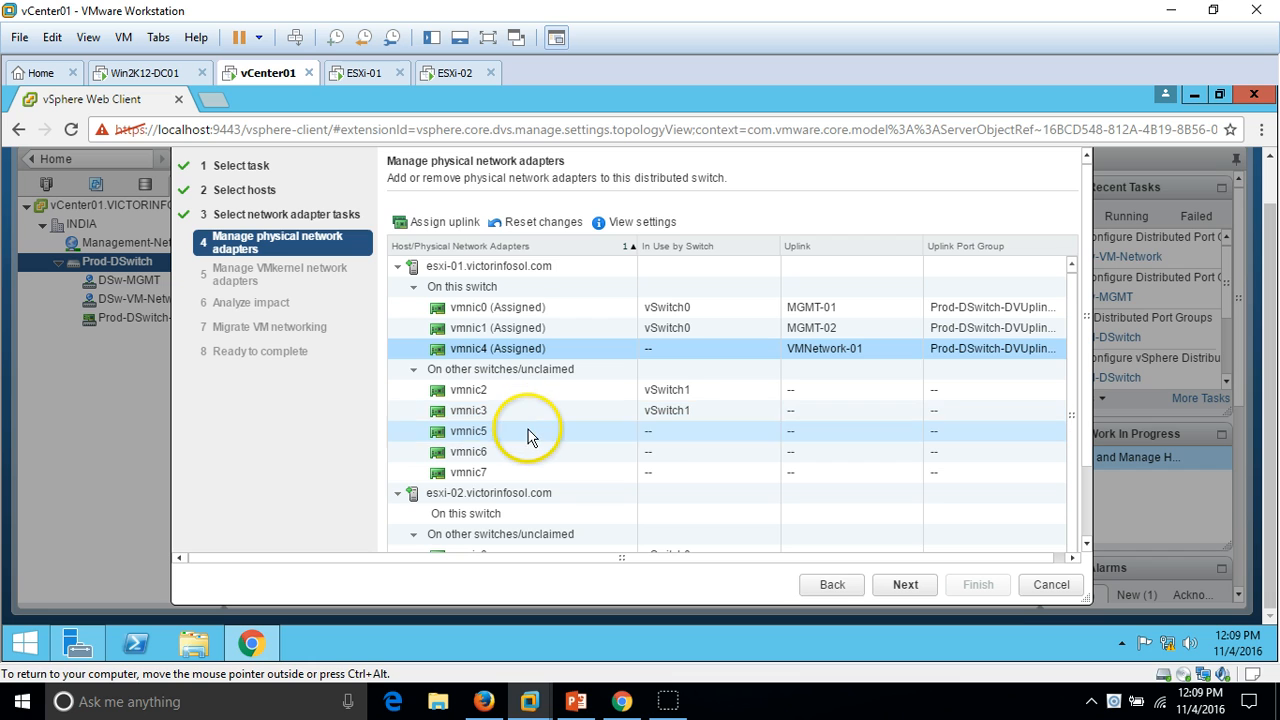
{"action": "left_click", "coordinate": [528, 430]}
{"action": "left_click", "coordinate": [436, 224]}
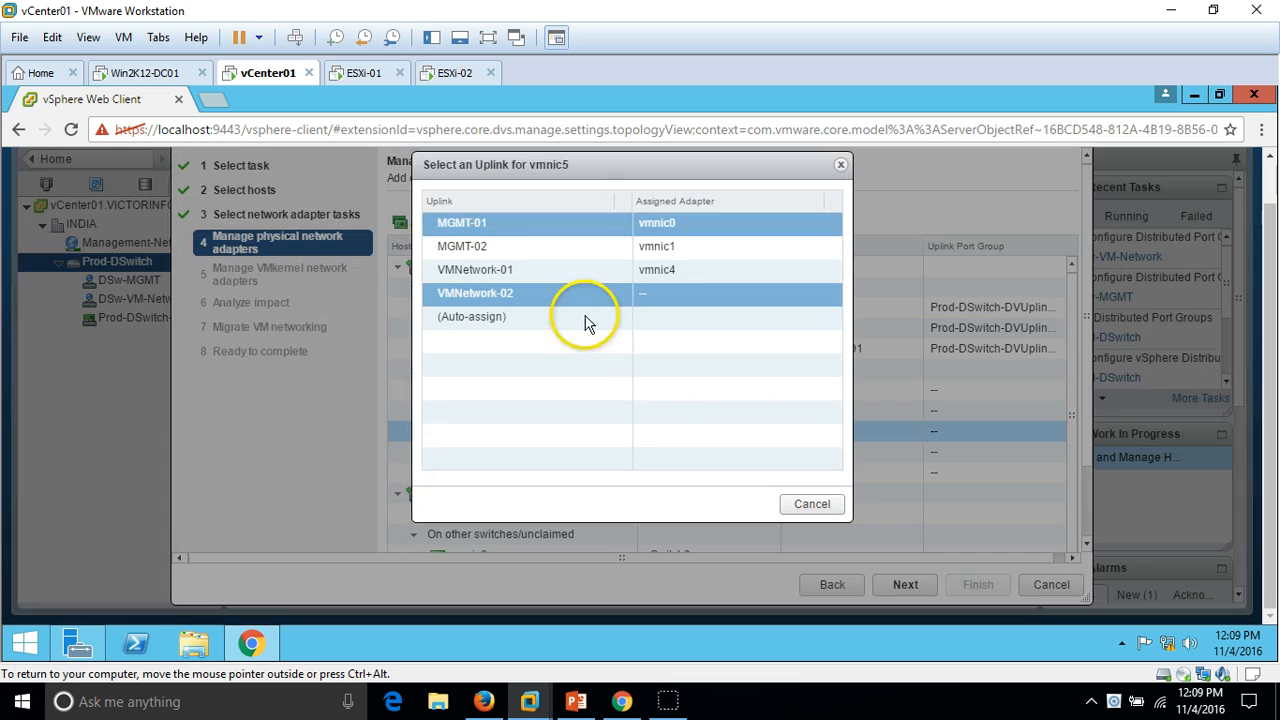
{"action": "left_click", "coordinate": [738, 506]}
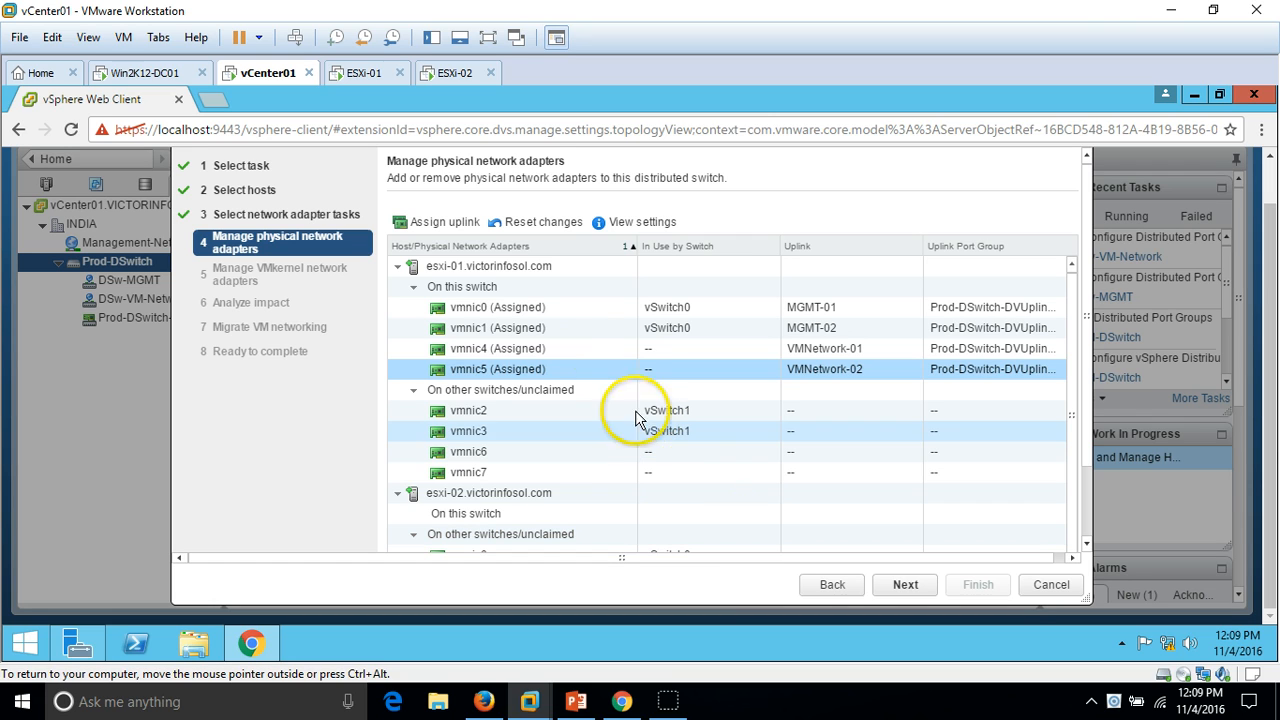
- Review esxi-01's uplink assignments and remaining adapters, and examine which physical adapters esxi-02 offers
{"action": "left_click", "coordinate": [622, 311]}
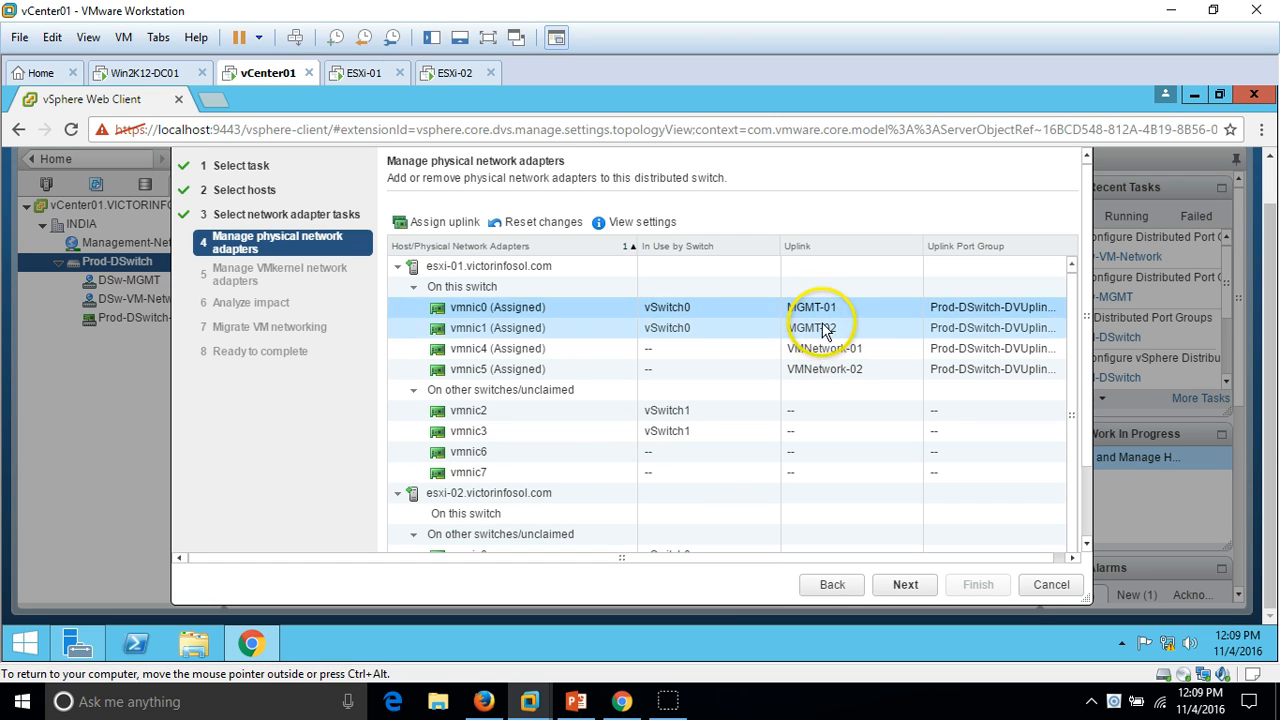
{"action": "left_click", "coordinate": [841, 352]}
{"action": "left_click", "coordinate": [845, 370]}
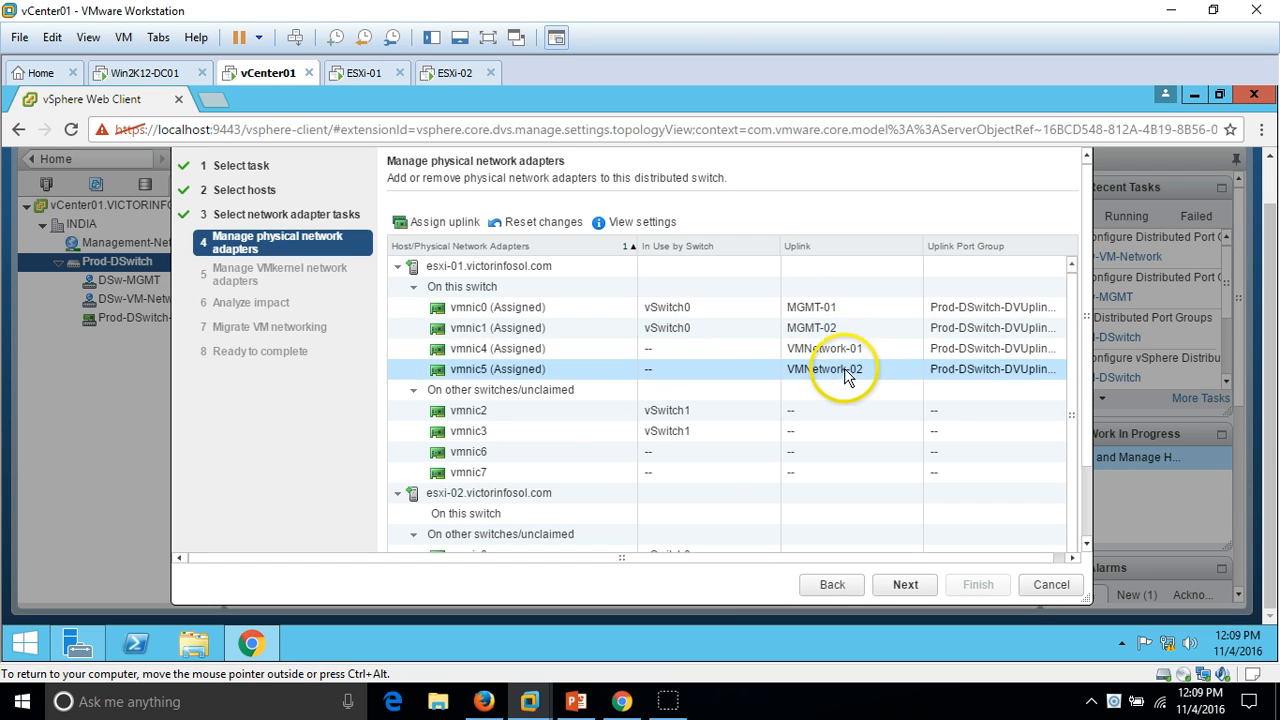
{"action": "left_click", "coordinate": [602, 411]}
{"action": "scroll", "coordinate": [605, 412], "scroll_direction": "down", "scroll_amount": 3}
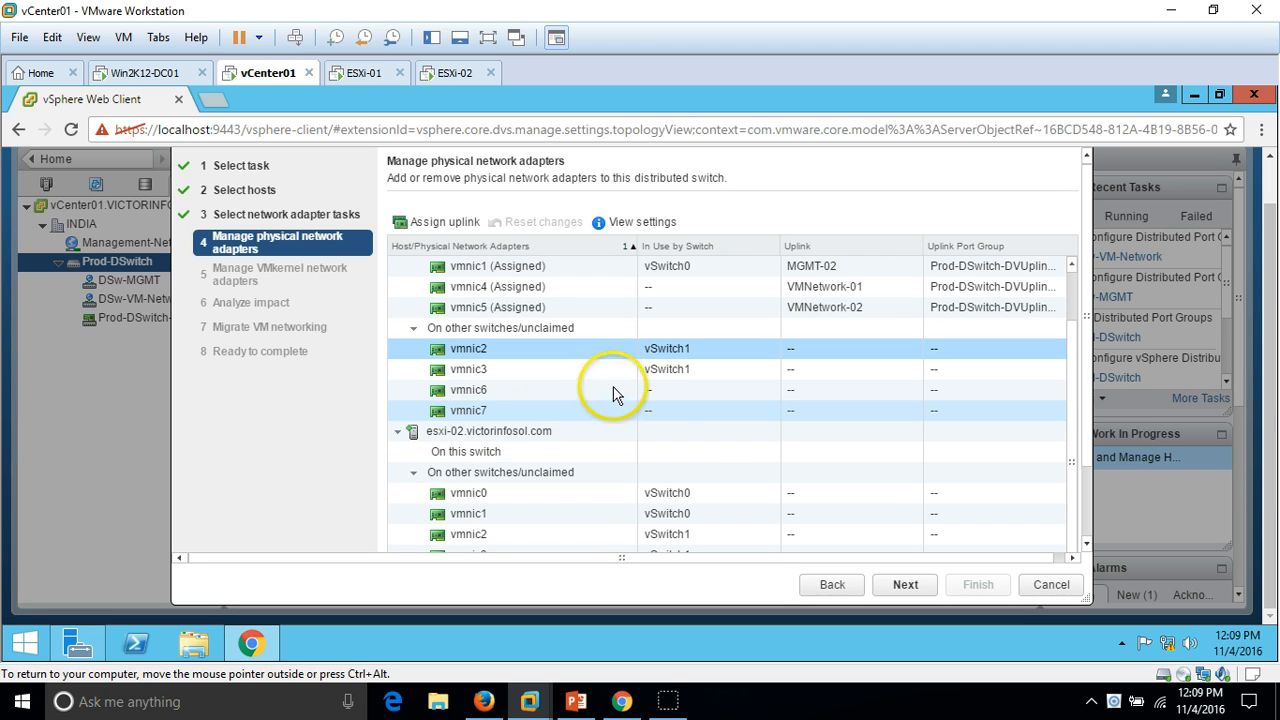
{"action": "left_click", "coordinate": [614, 372]}
{"action": "scroll", "coordinate": [660, 385], "scroll_direction": "down", "scroll_amount": 1}
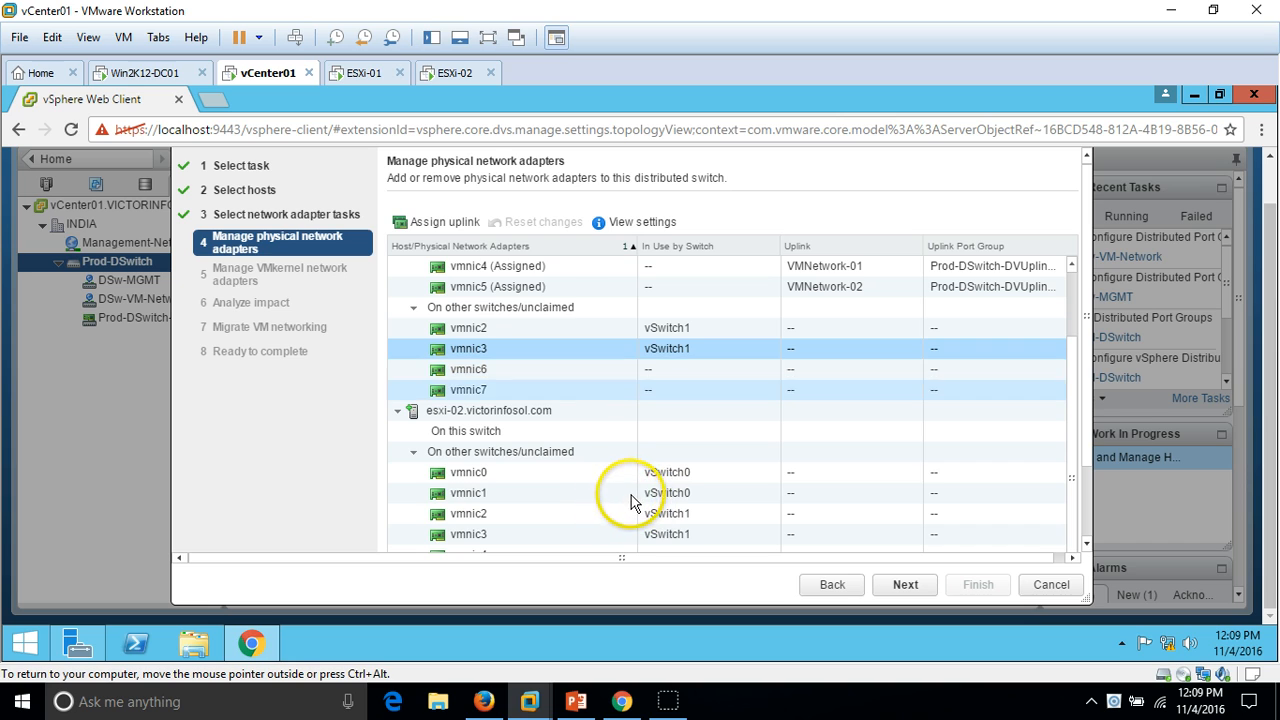
{"action": "scroll", "coordinate": [1075, 487], "scroll_direction": "down", "scroll_amount": 1}
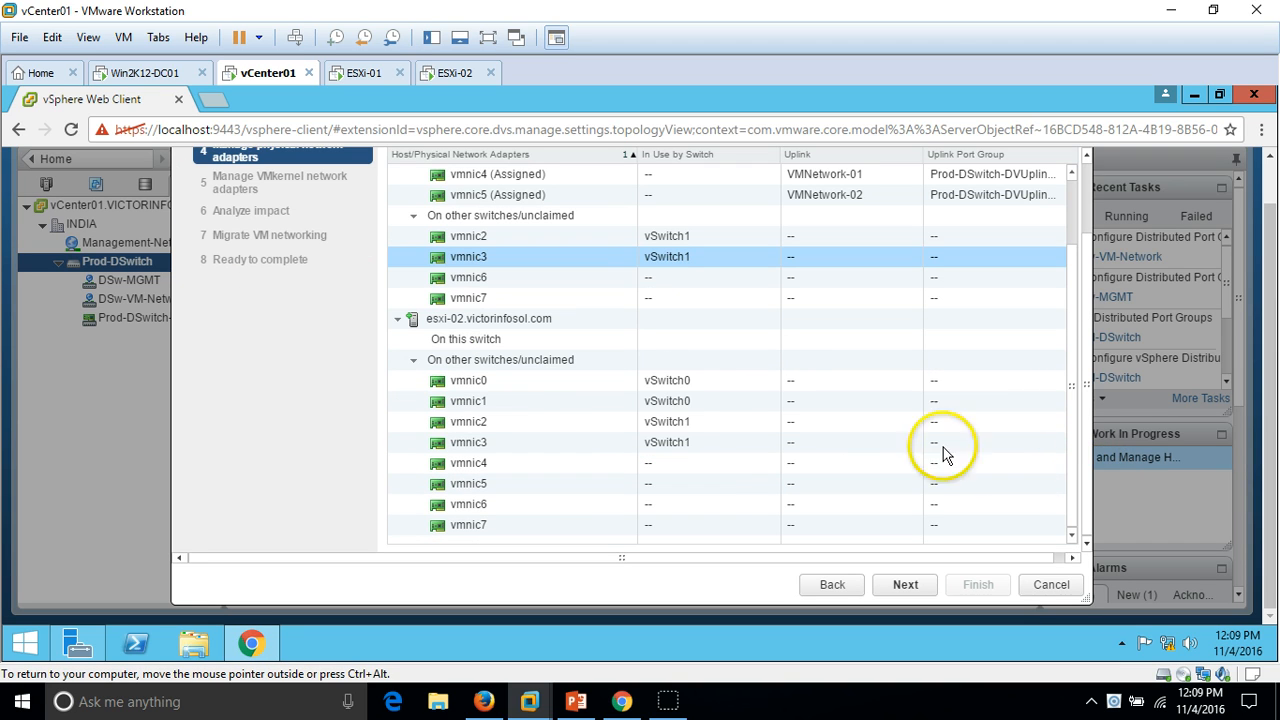
- Assign esxi-02's vmnic0 to uplink MGMT-01 and its vmnic1 to uplink MGMT-02
{"action": "left_click", "coordinate": [535, 384]}
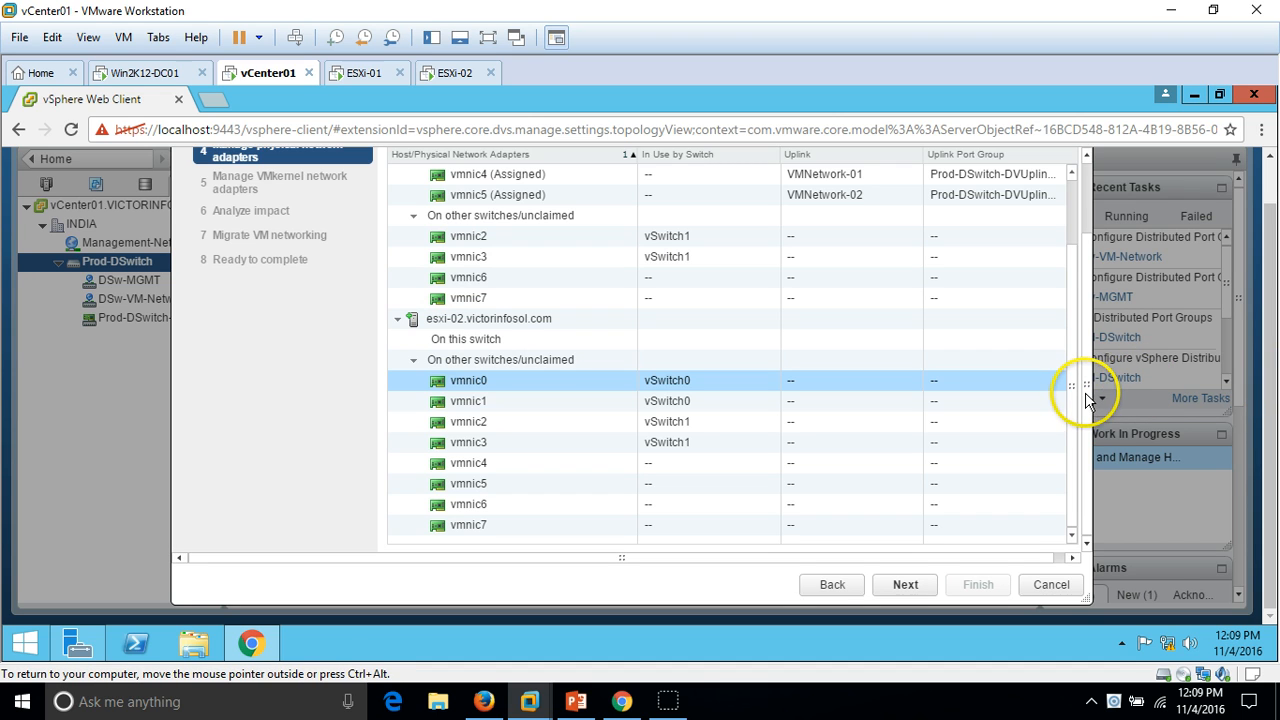
{"action": "scroll", "coordinate": [1088, 398], "scroll_direction": "up", "scroll_amount": 1}
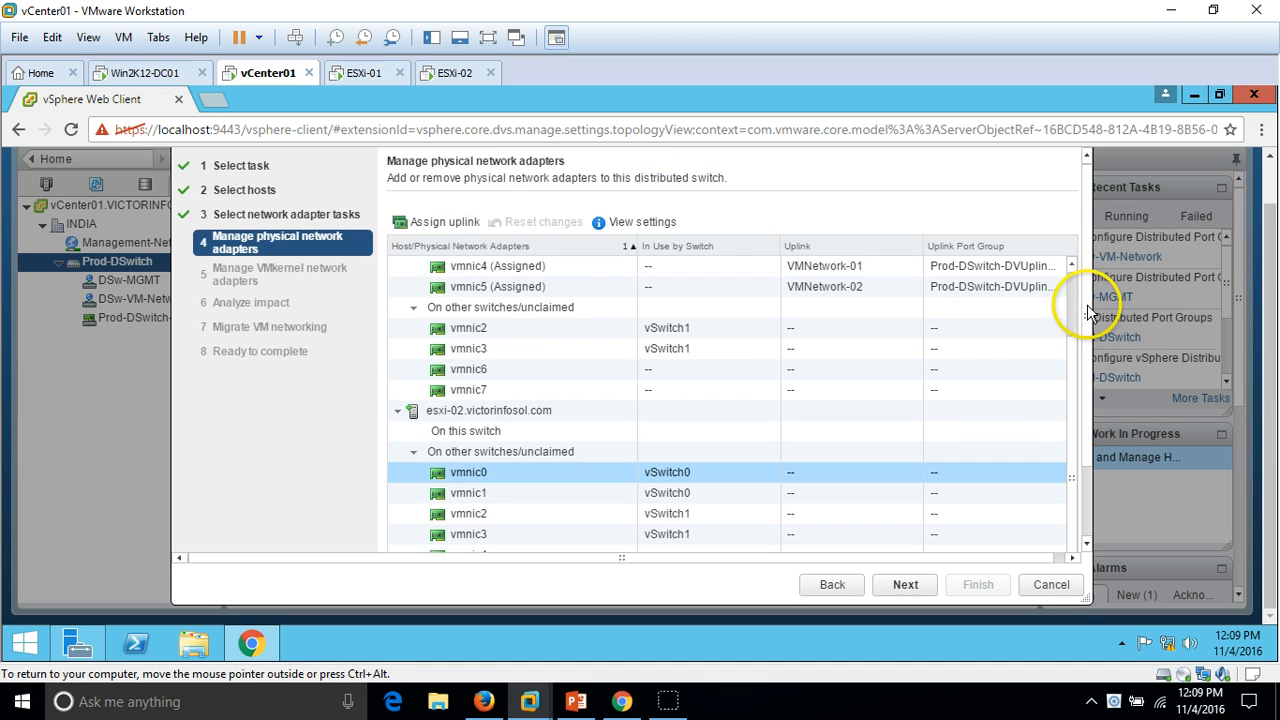
{"action": "left_click", "coordinate": [450, 224]}
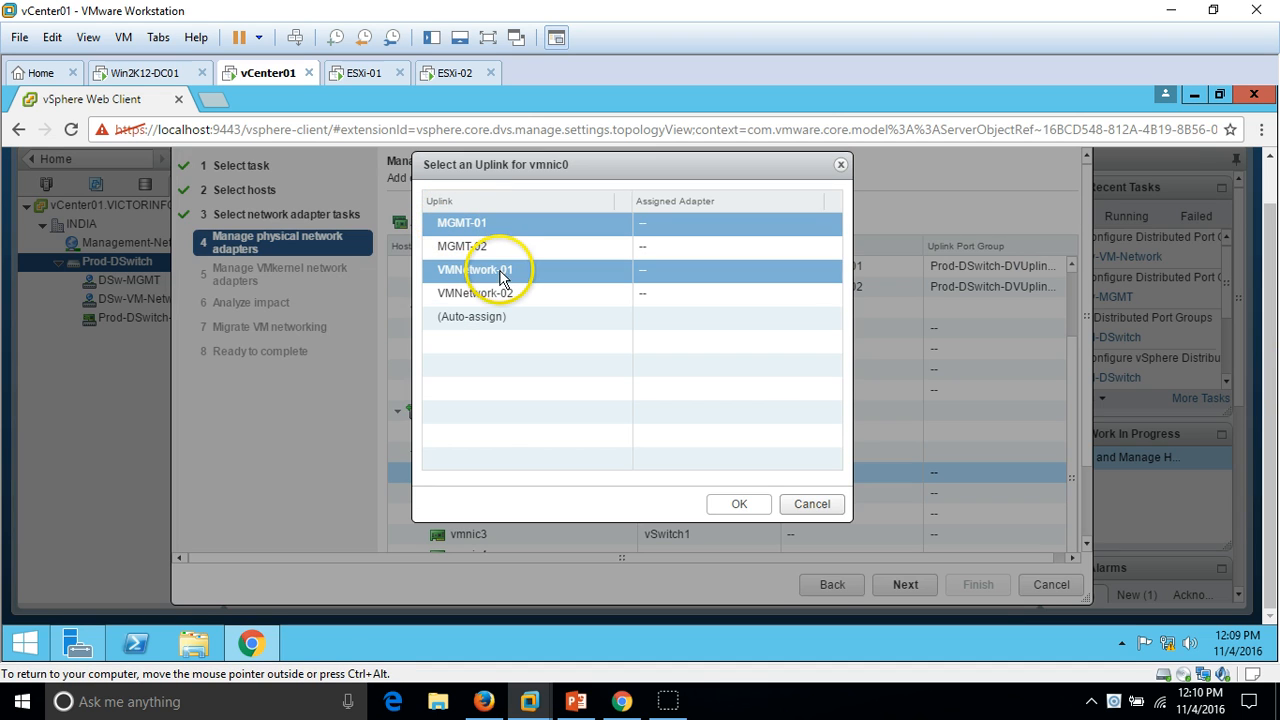
{"action": "key", "text": "Return"}
{"action": "left_click", "coordinate": [500, 498]}
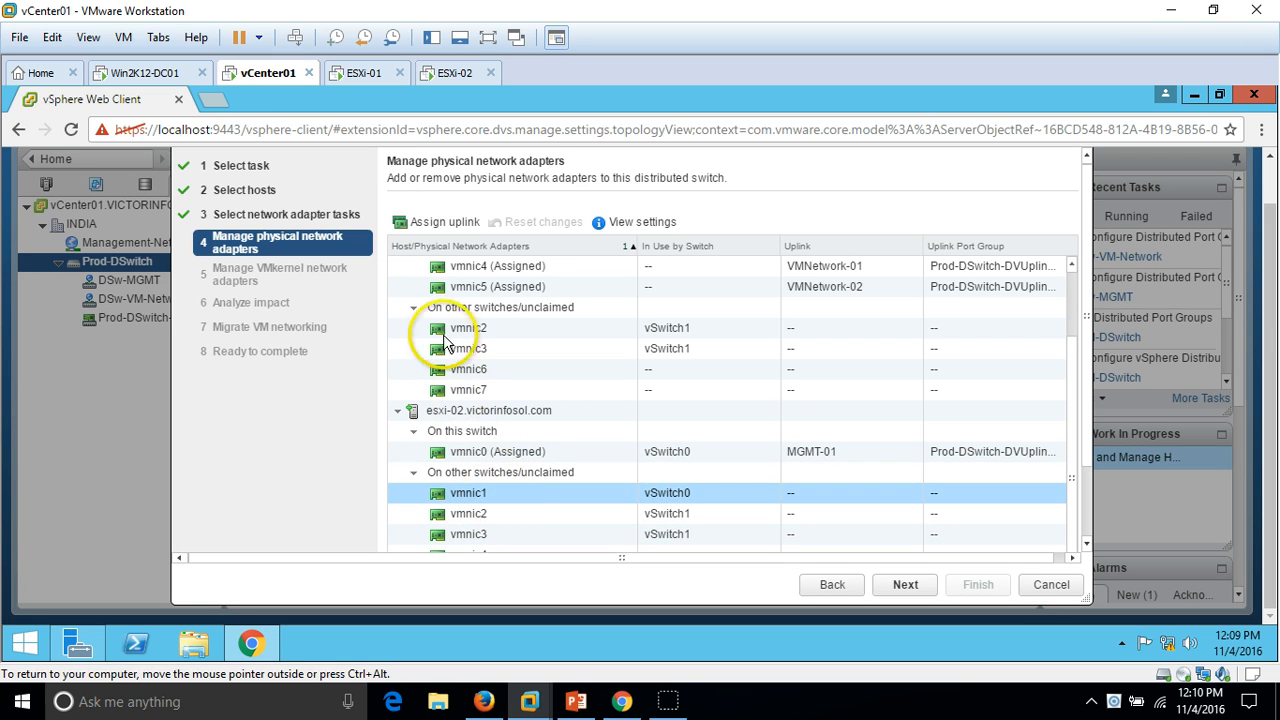
{"action": "left_click", "coordinate": [435, 224]}
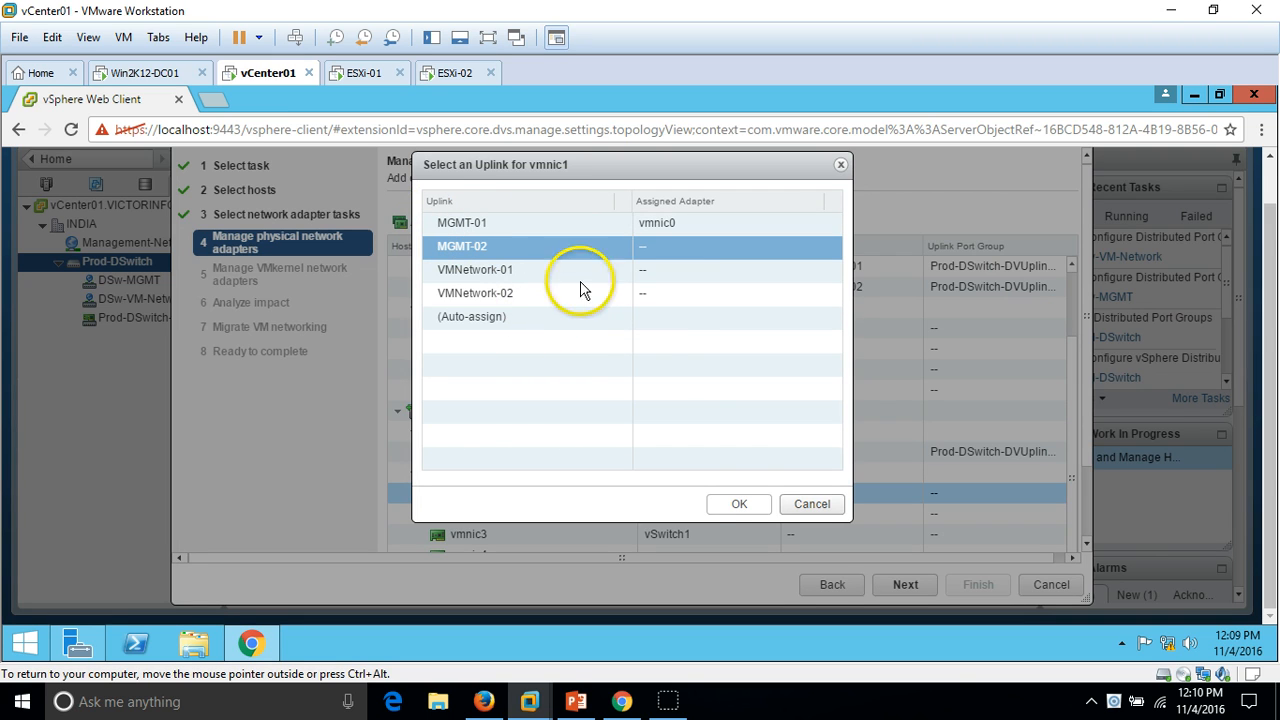
{"action": "left_click", "coordinate": [751, 510]}
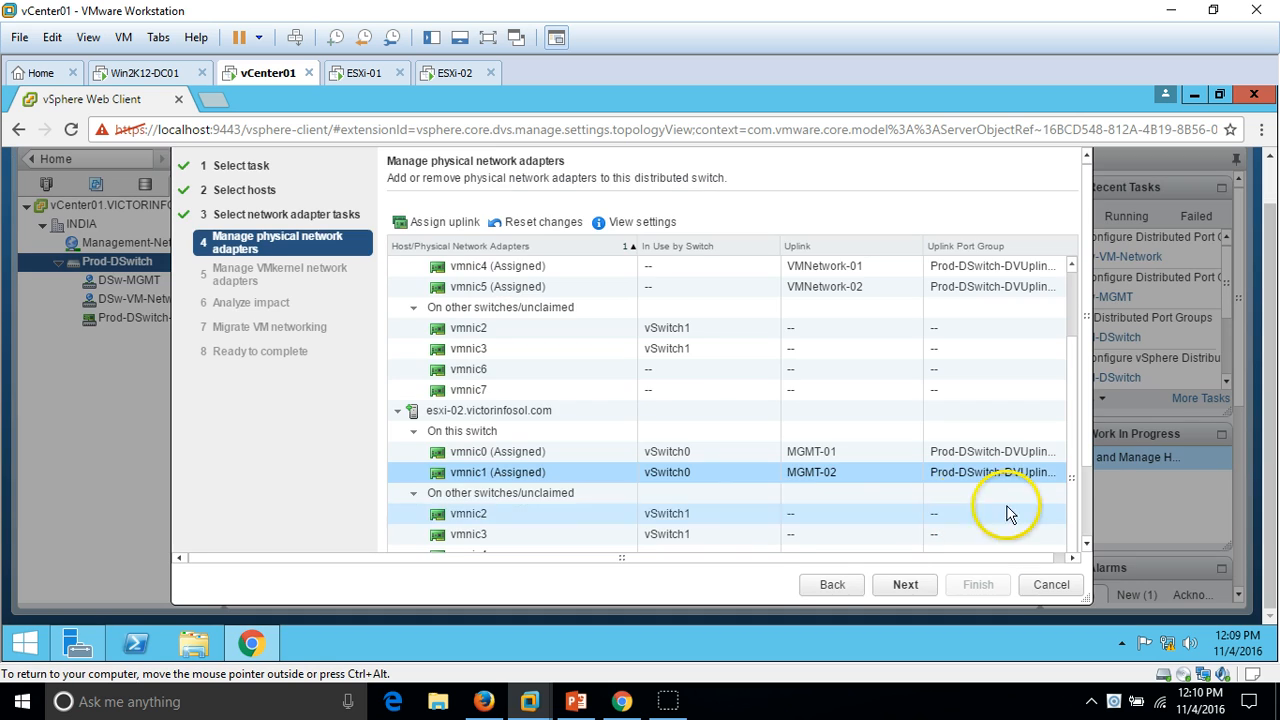
- Assign esxi-02's unclaimed adapter vmnic4 to uplink VMNetwork-01, checking it against esxi-01's assignments
{"action": "scroll", "coordinate": [1080, 503], "scroll_direction": "down", "scroll_amount": 2}
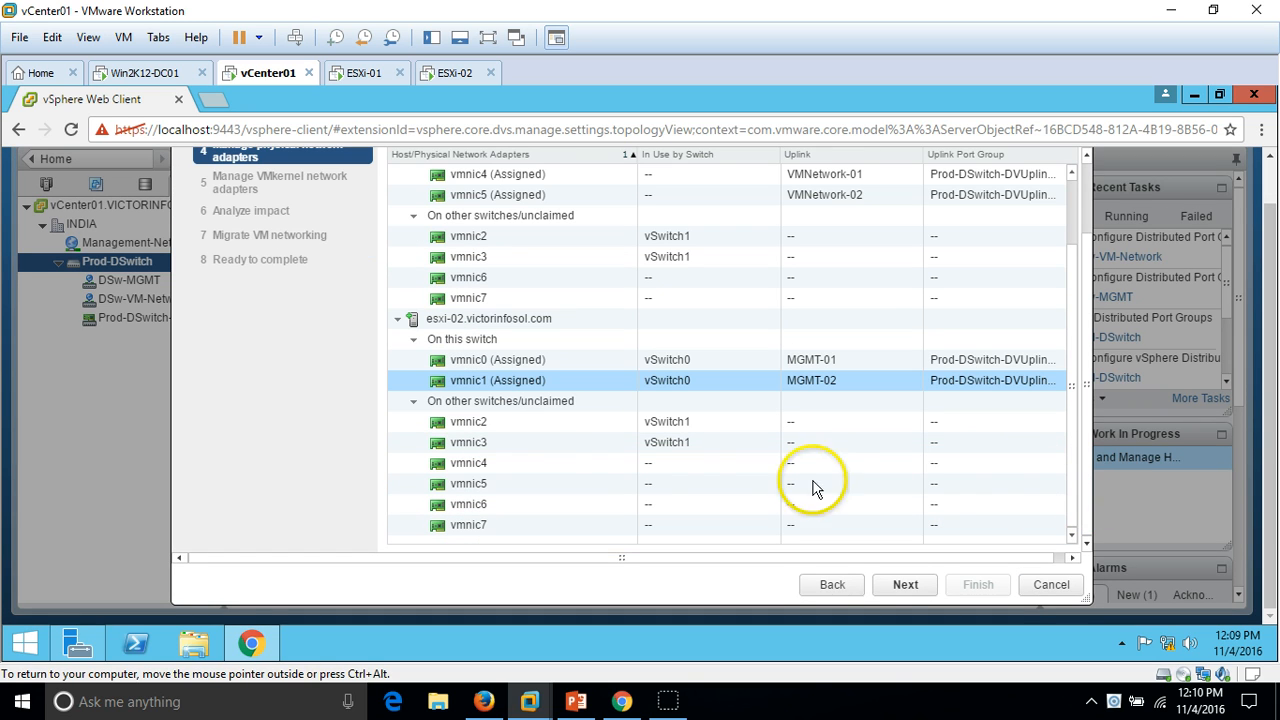
{"action": "left_click", "coordinate": [460, 463]}
{"action": "scroll", "coordinate": [1268, 400], "scroll_direction": "up", "scroll_amount": 1}
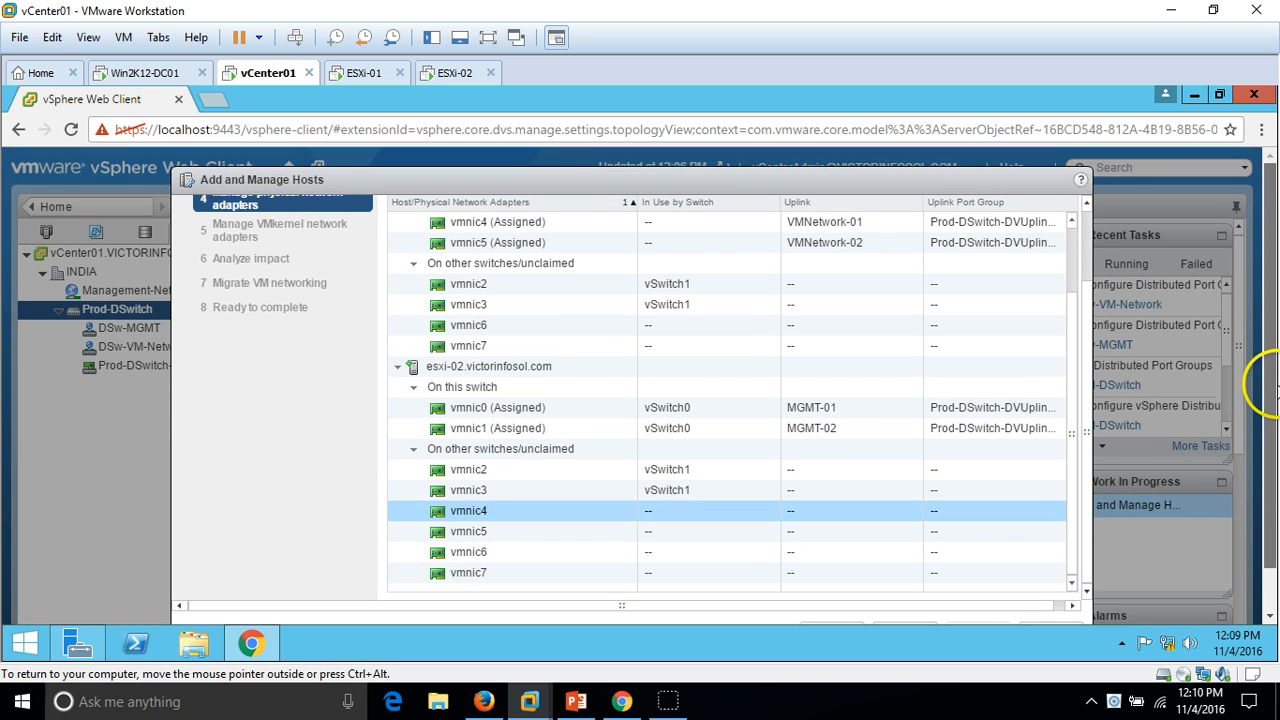
{"action": "scroll", "coordinate": [1082, 424], "scroll_direction": "up", "scroll_amount": 1}
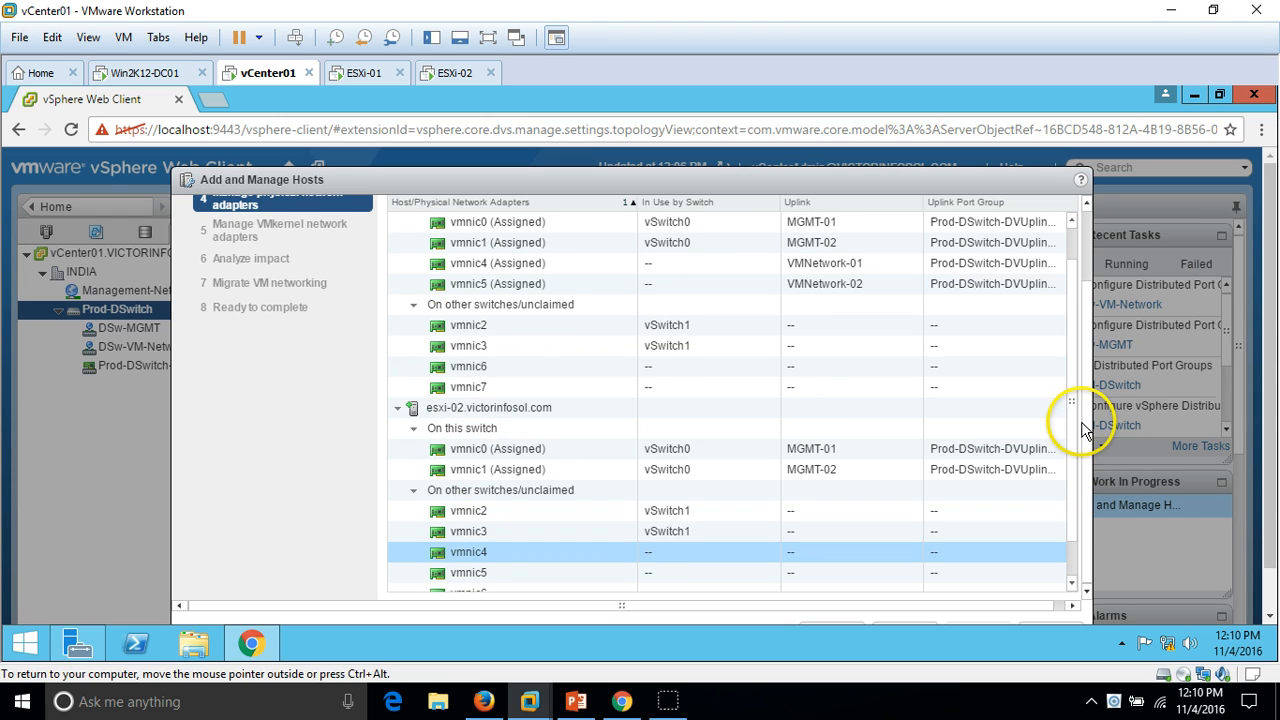
{"action": "scroll", "coordinate": [1082, 370], "scroll_direction": "up", "scroll_amount": 1}
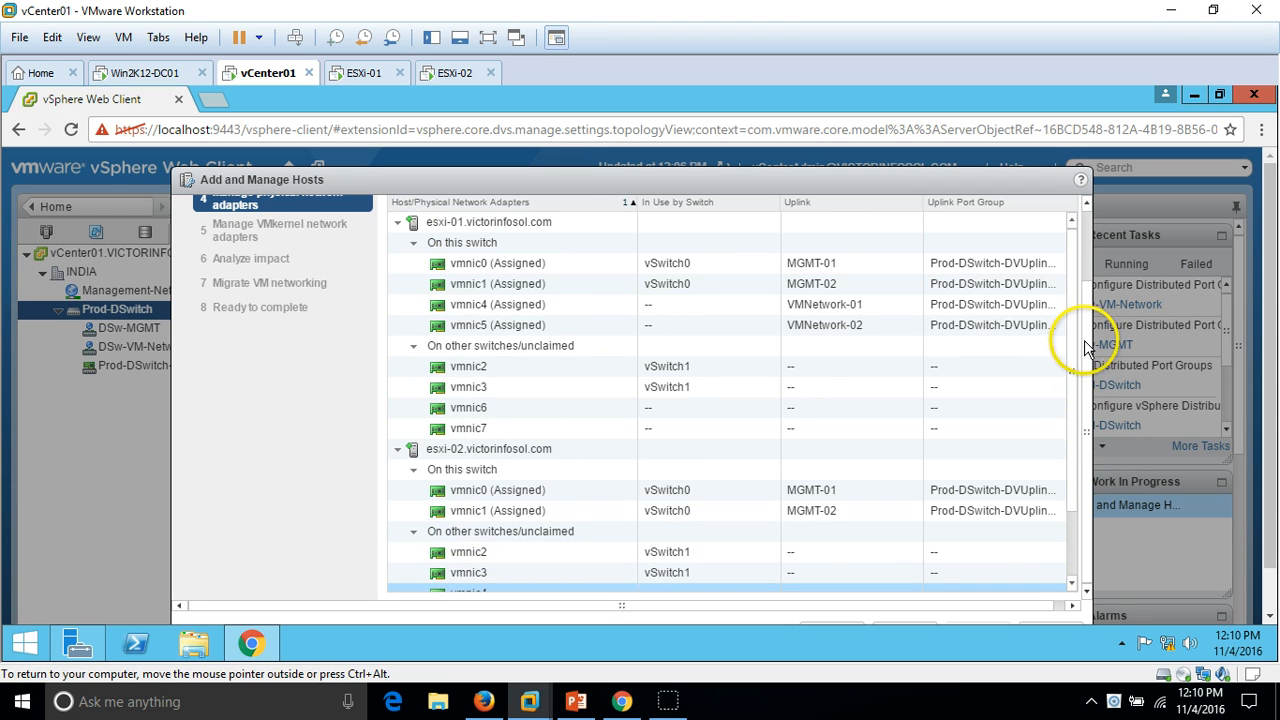
{"action": "scroll", "coordinate": [1078, 550], "scroll_direction": "down", "scroll_amount": 2}
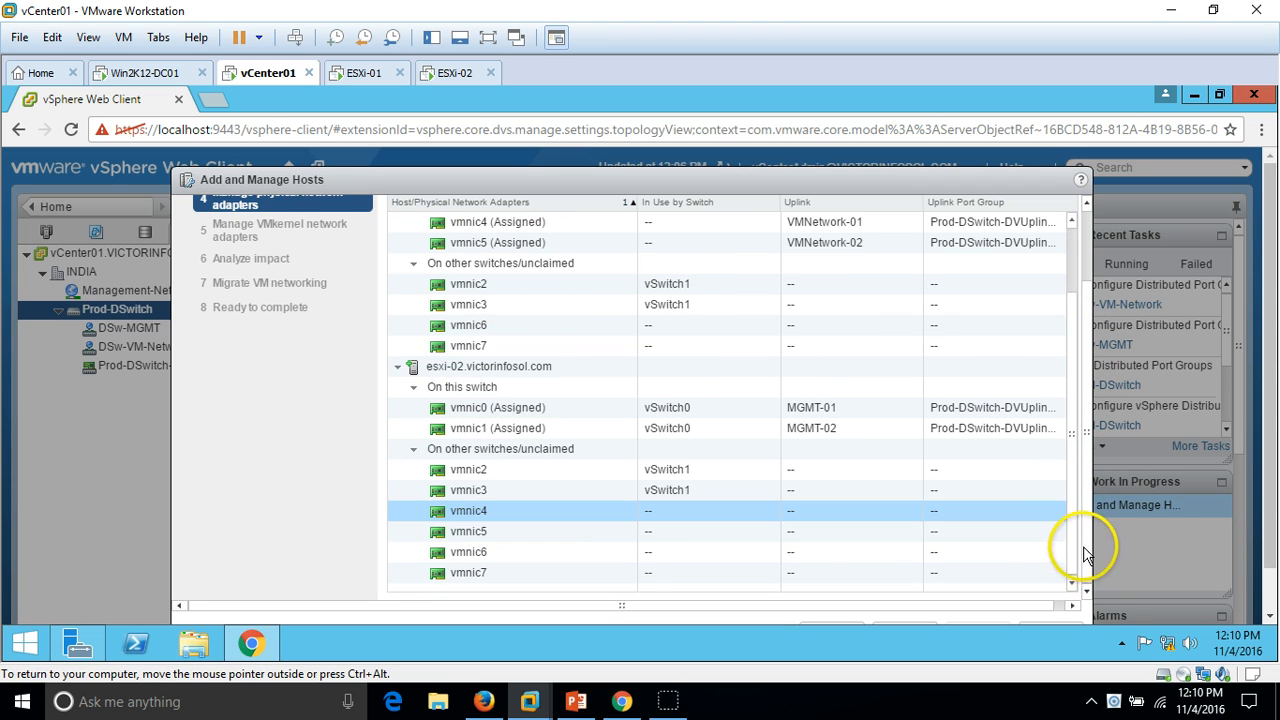
{"action": "scroll", "coordinate": [1097, 438], "scroll_direction": "up", "scroll_amount": 2}
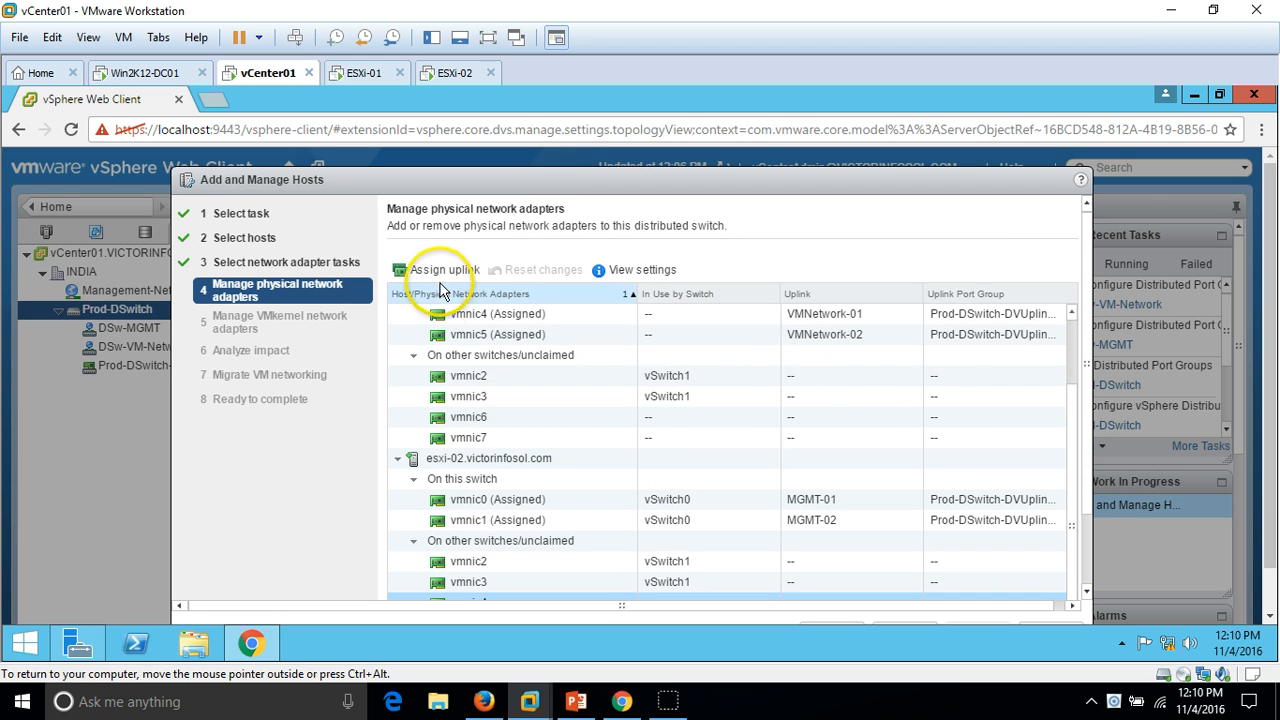
{"action": "left_click", "coordinate": [441, 278]}
{"action": "left_click", "coordinate": [539, 318]}
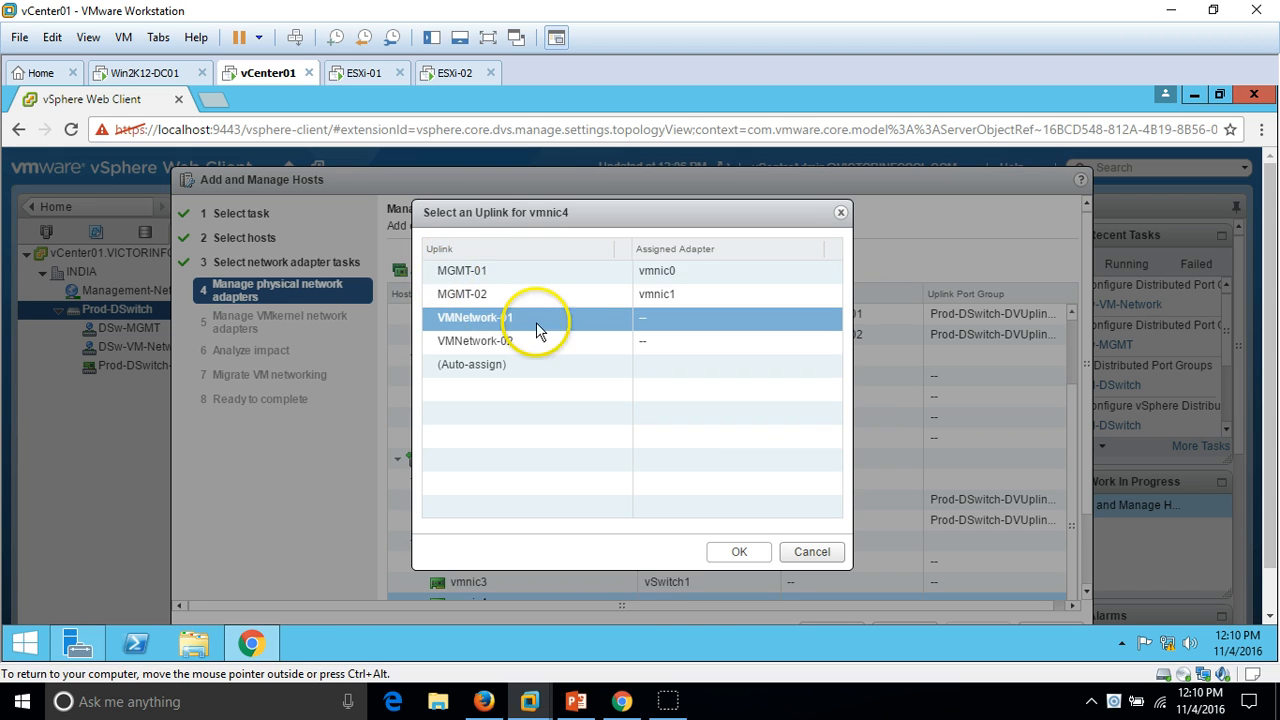
{"action": "left_click", "coordinate": [736, 550]}
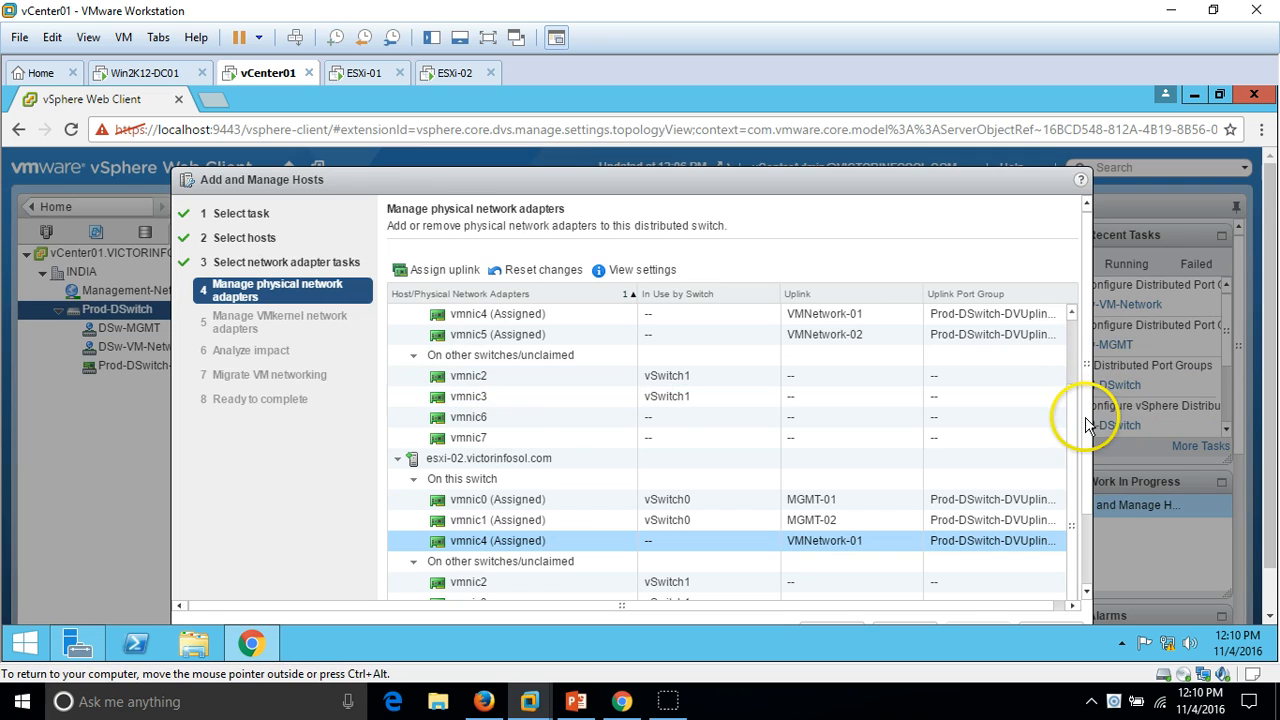
- Assign esxi-02's unclaimed adapter vmnic5 to uplink VMNetwork-02
{"action": "scroll", "coordinate": [1077, 468], "scroll_direction": "down", "scroll_amount": 1}
{"action": "left_click", "coordinate": [672, 550]}
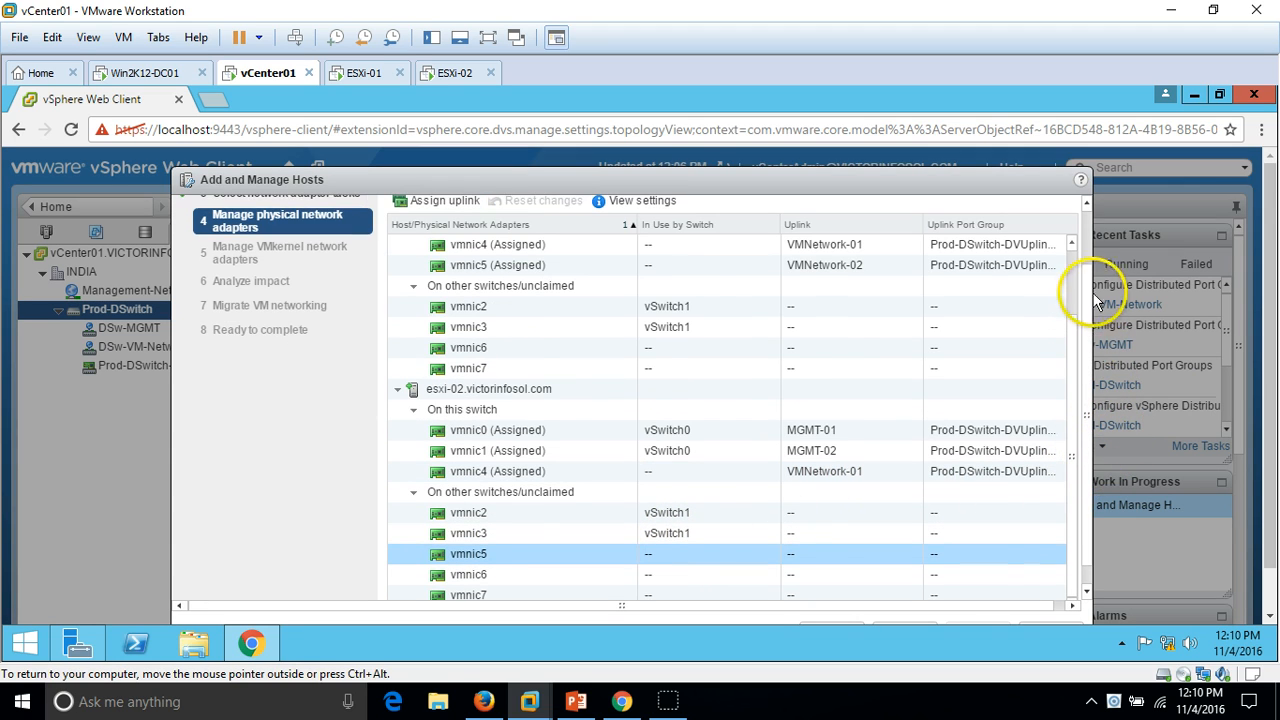
{"action": "scroll", "coordinate": [1090, 280], "scroll_direction": "up", "scroll_amount": 1}
{"action": "left_click", "coordinate": [425, 272]}
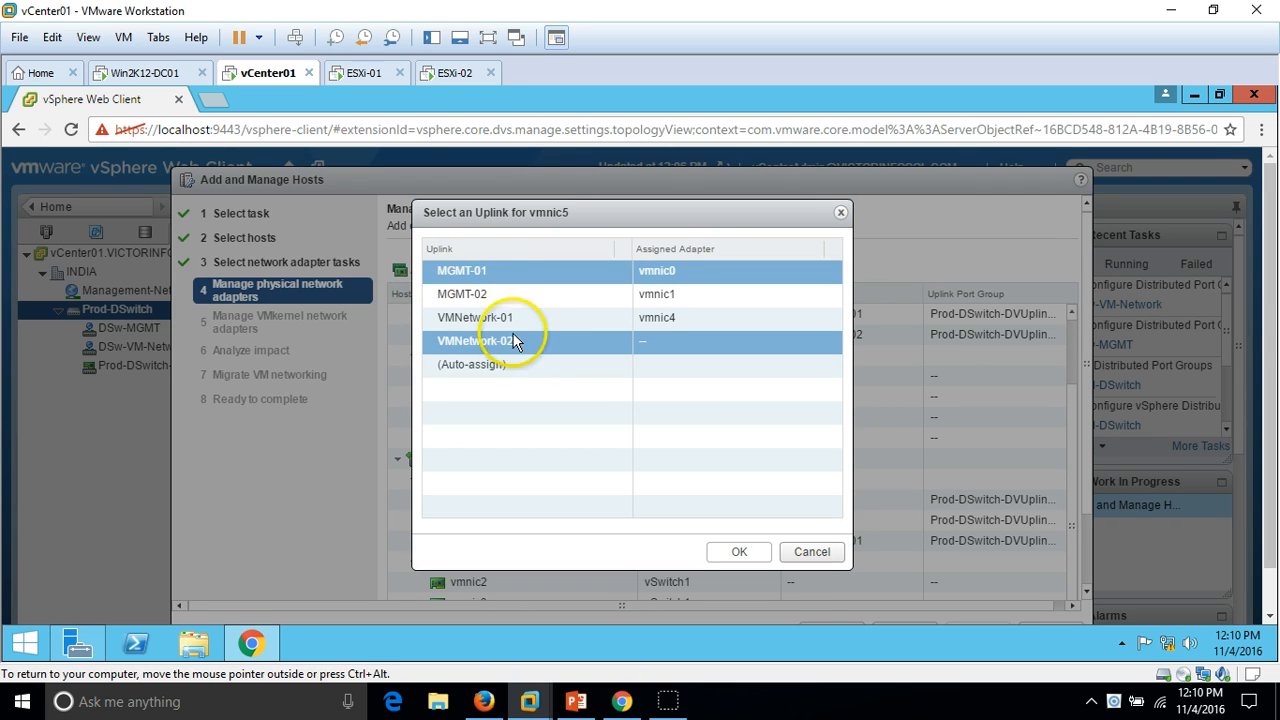
{"action": "left_click", "coordinate": [531, 341]}
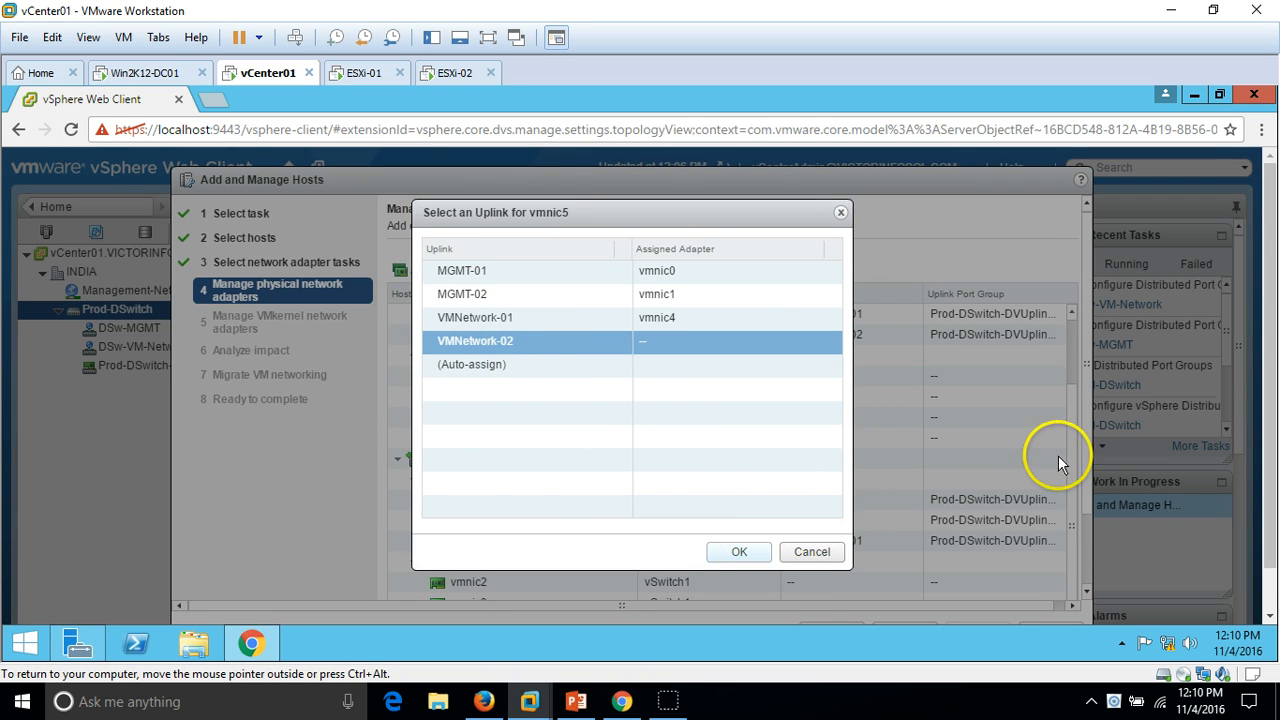
{"action": "key", "text": "Return"}
- Review the uplink assignments of both hosts and continue to the VMkernel network adapters
{"action": "scroll", "coordinate": [1088, 560], "scroll_direction": "down", "scroll_amount": 1}
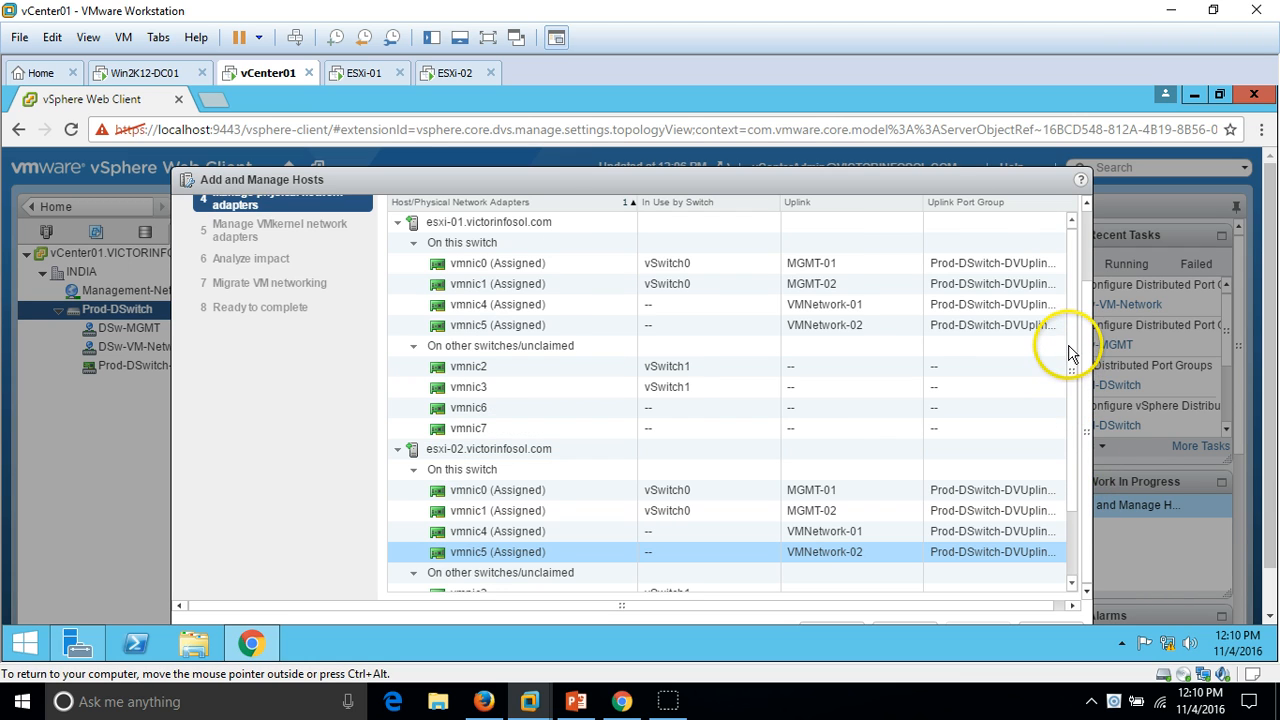
{"action": "scroll", "coordinate": [1071, 351], "scroll_direction": "up", "scroll_amount": 1}
{"action": "scroll", "coordinate": [1098, 588], "scroll_direction": "down", "scroll_amount": 1}
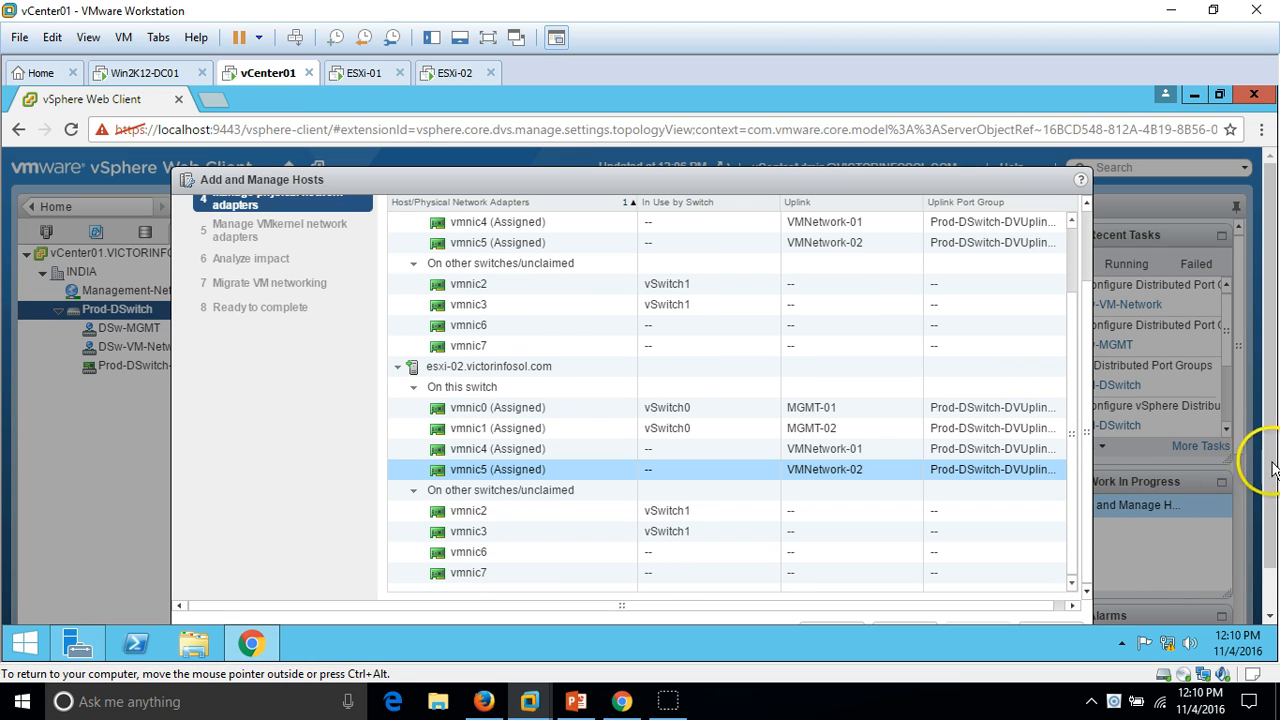
{"action": "scroll", "coordinate": [1273, 600], "scroll_direction": "down", "scroll_amount": 1}
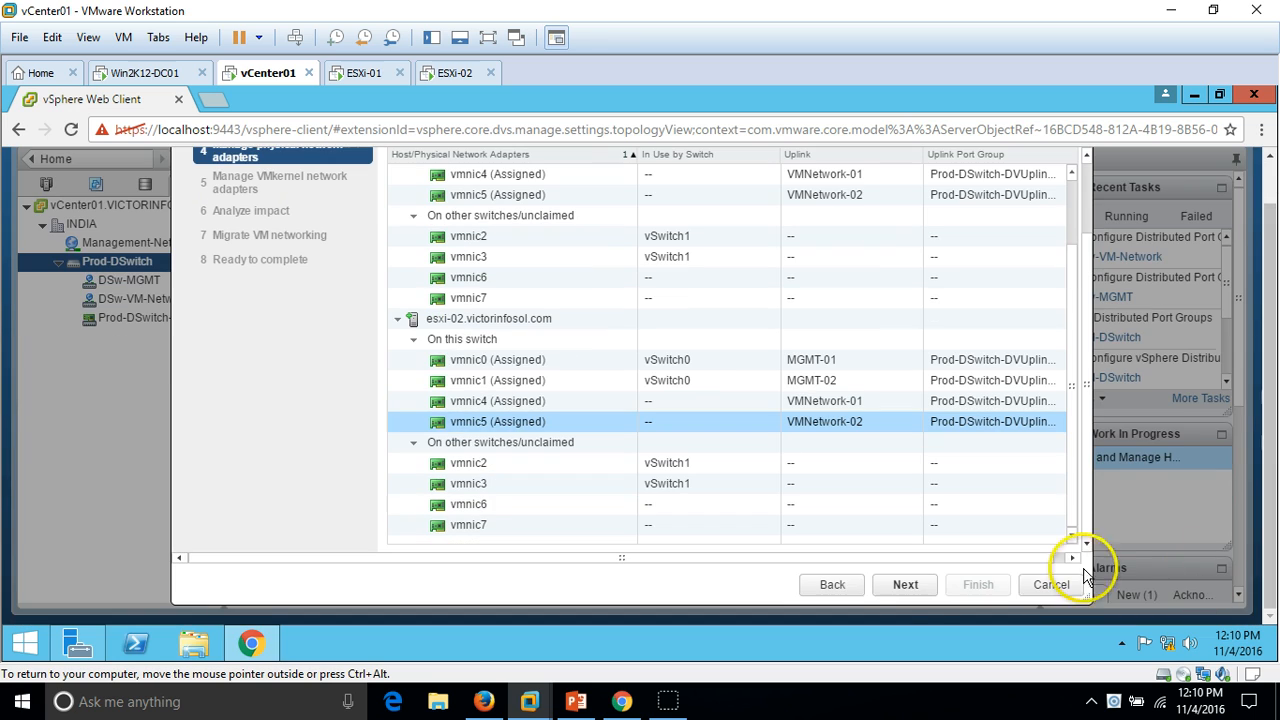
{"action": "left_click", "coordinate": [908, 588]}
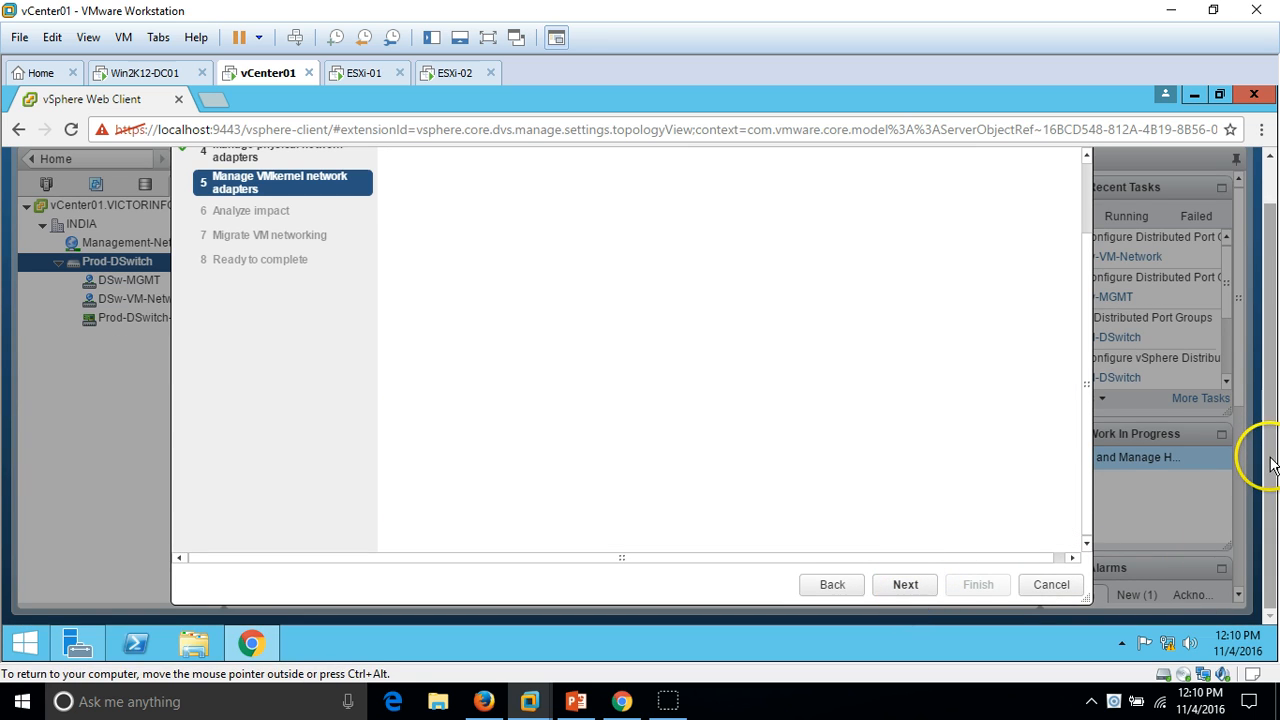
- Reassign esxi-01's management adapter vmk0 to the DSw-MGMT port group on Prod-DSwitch
{"action": "scroll", "coordinate": [1262, 380], "scroll_direction": "up", "scroll_amount": 1}
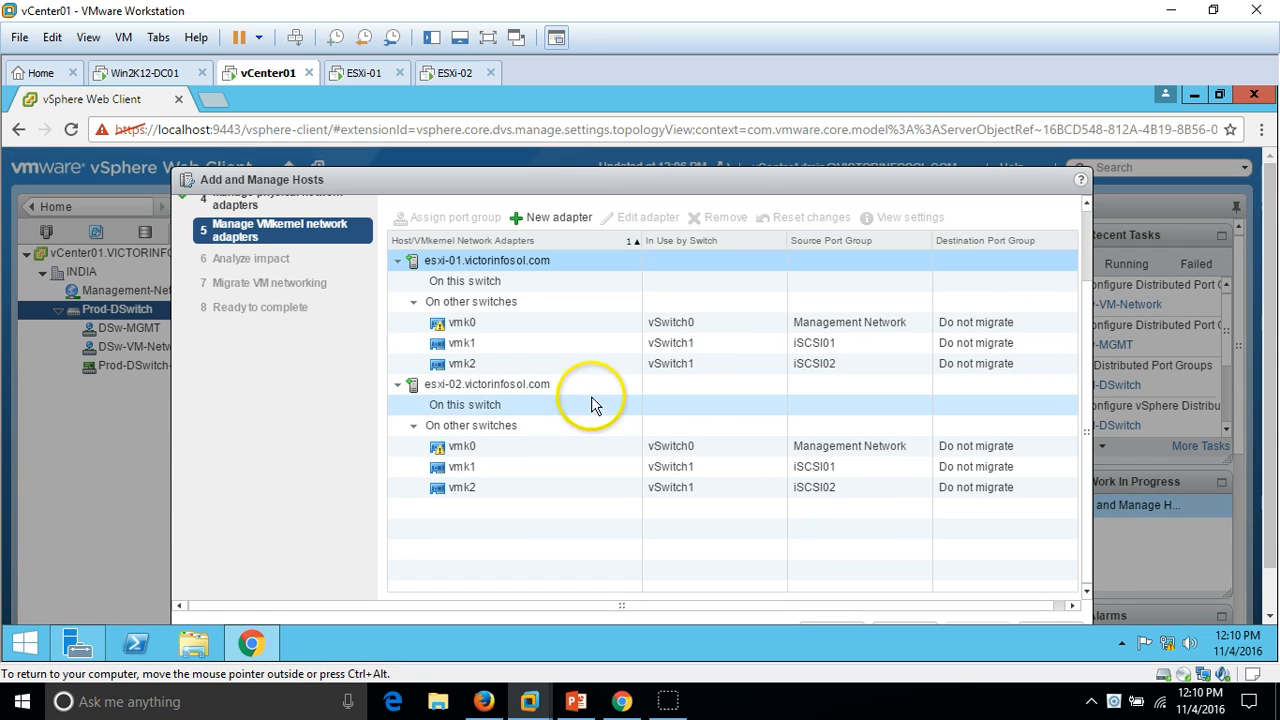
{"action": "scroll", "coordinate": [1085, 323], "scroll_direction": "up", "scroll_amount": 2}
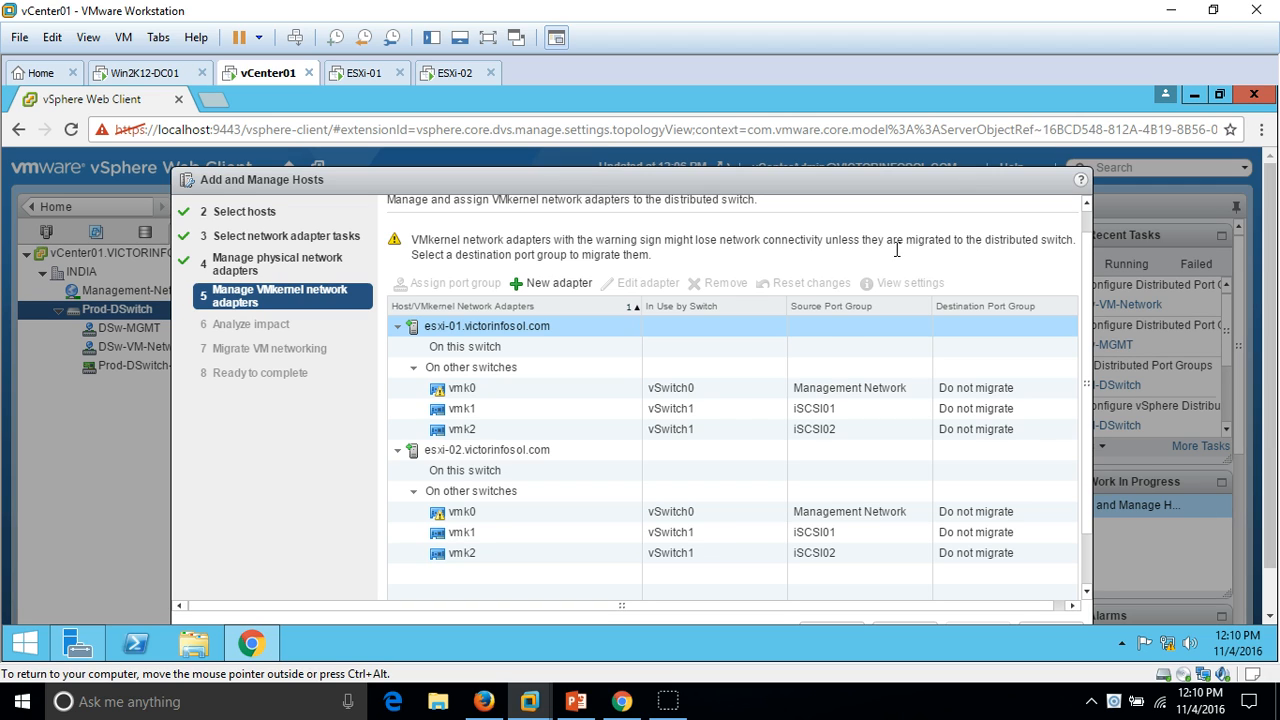
{"action": "left_click", "coordinate": [757, 394]}
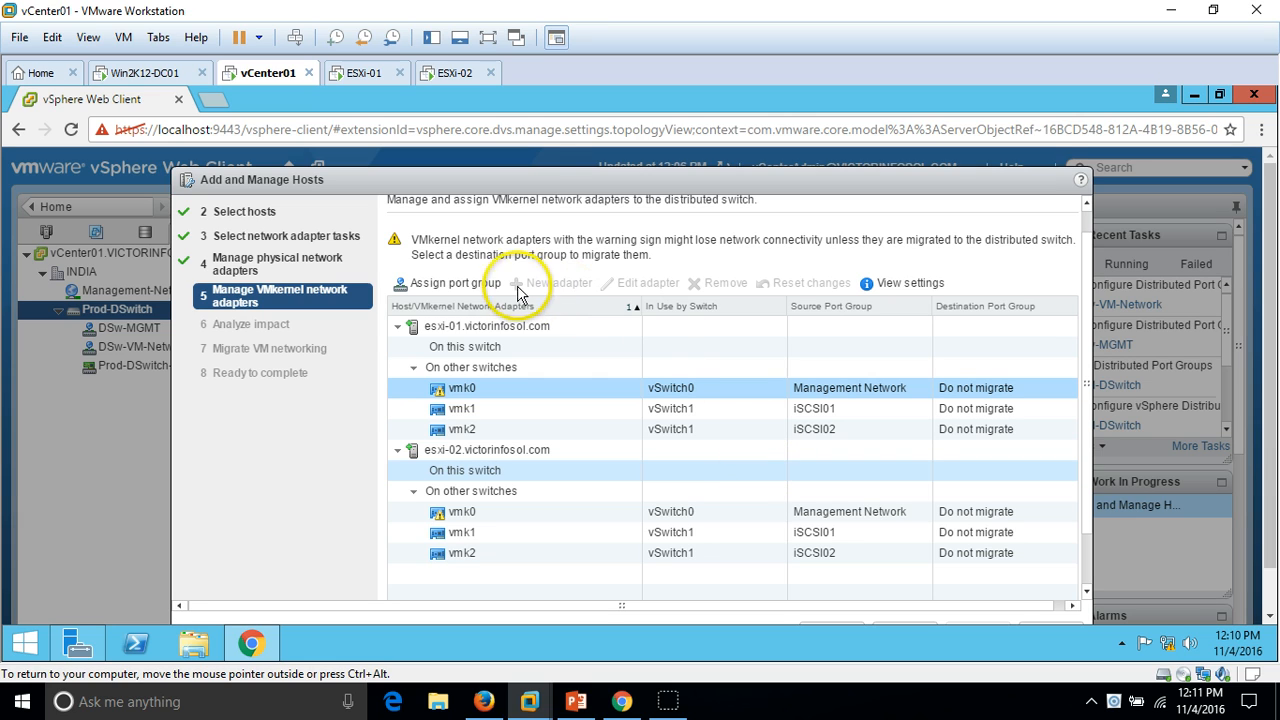
{"action": "left_click", "coordinate": [457, 290]}
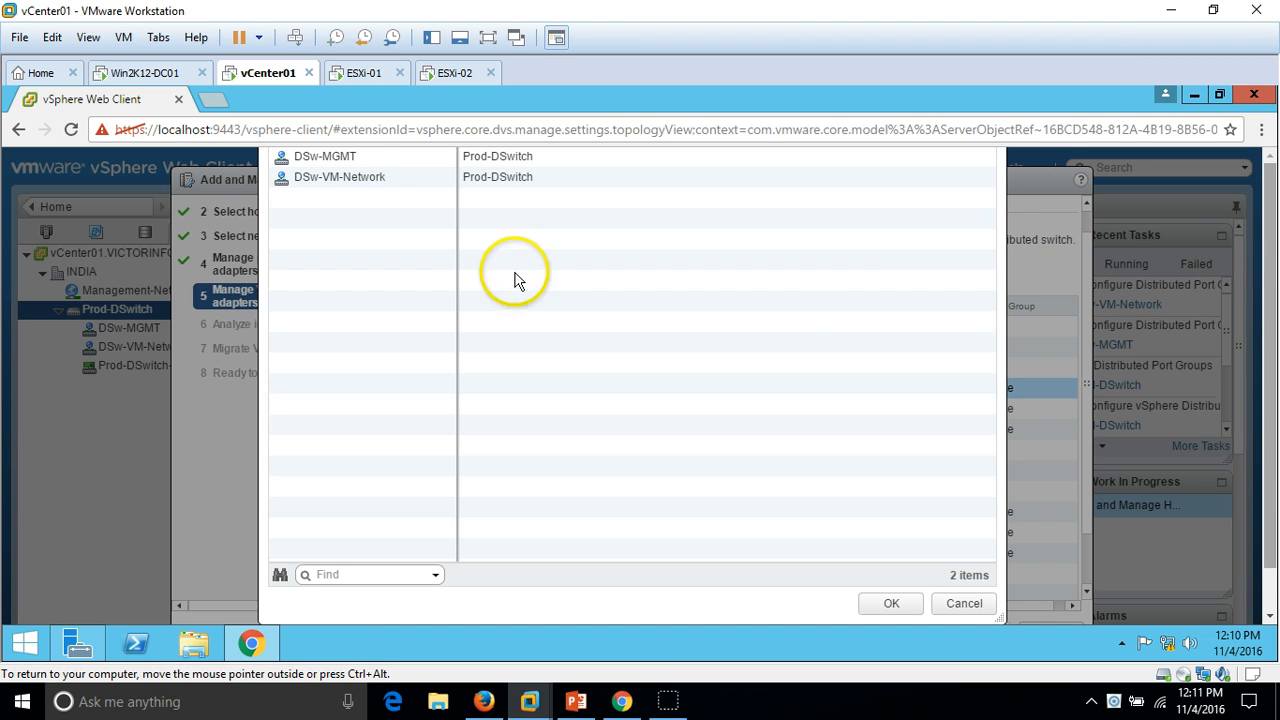
{"action": "left_click", "coordinate": [385, 160]}
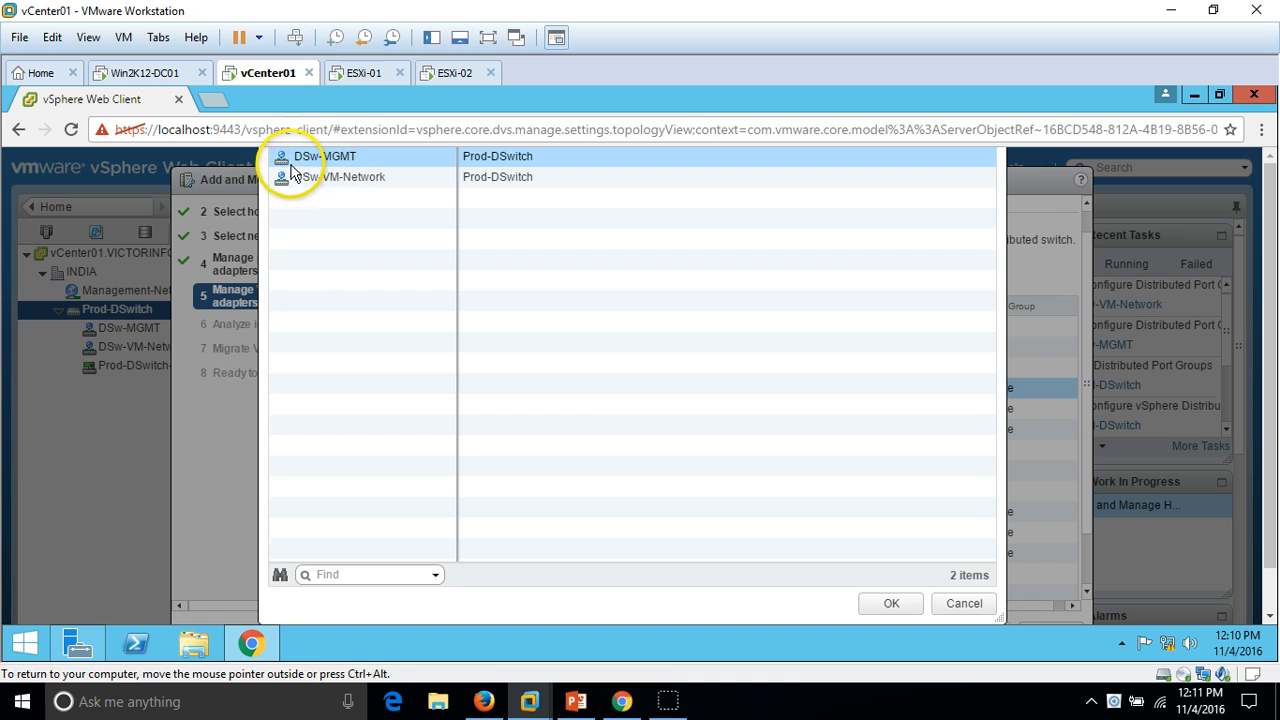
{"action": "left_click", "coordinate": [888, 604]}
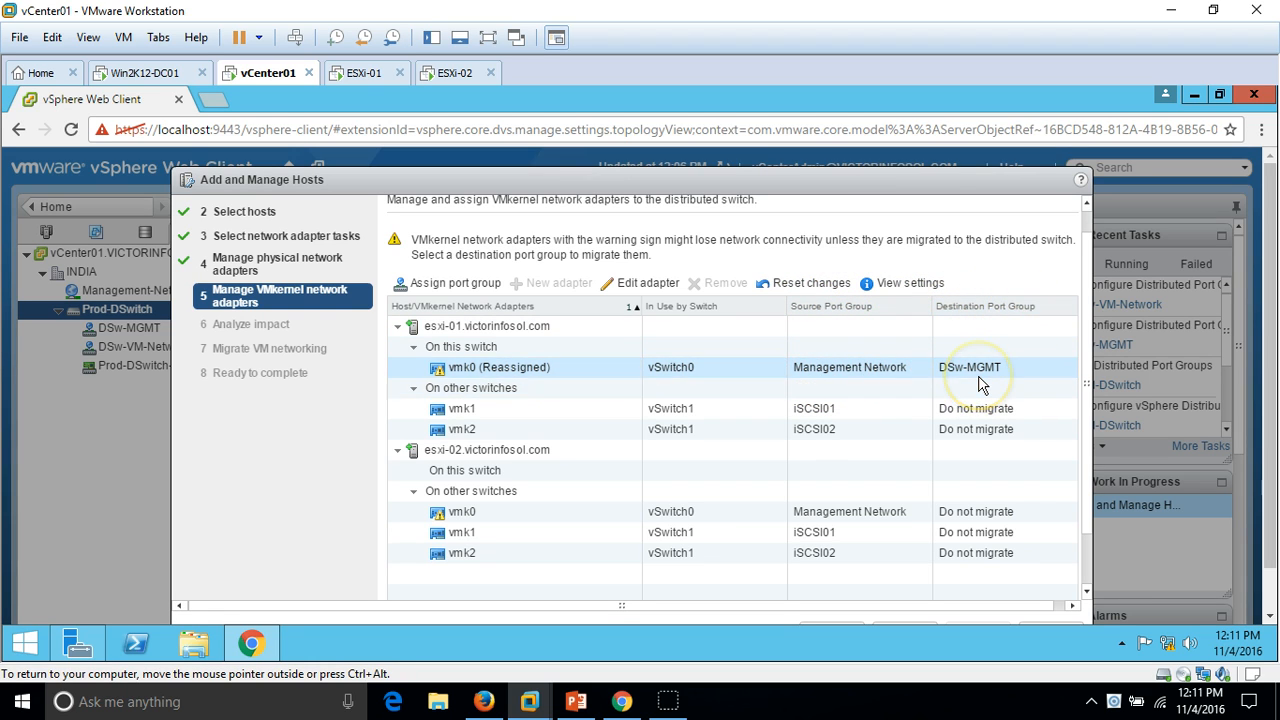
- Reassign esxi-02's management adapter vmk0 to the DSw-MGMT port group, leaving the iSCSI adapters vmk1 and vmk2 unmigrated
{"action": "left_click", "coordinate": [583, 513]}
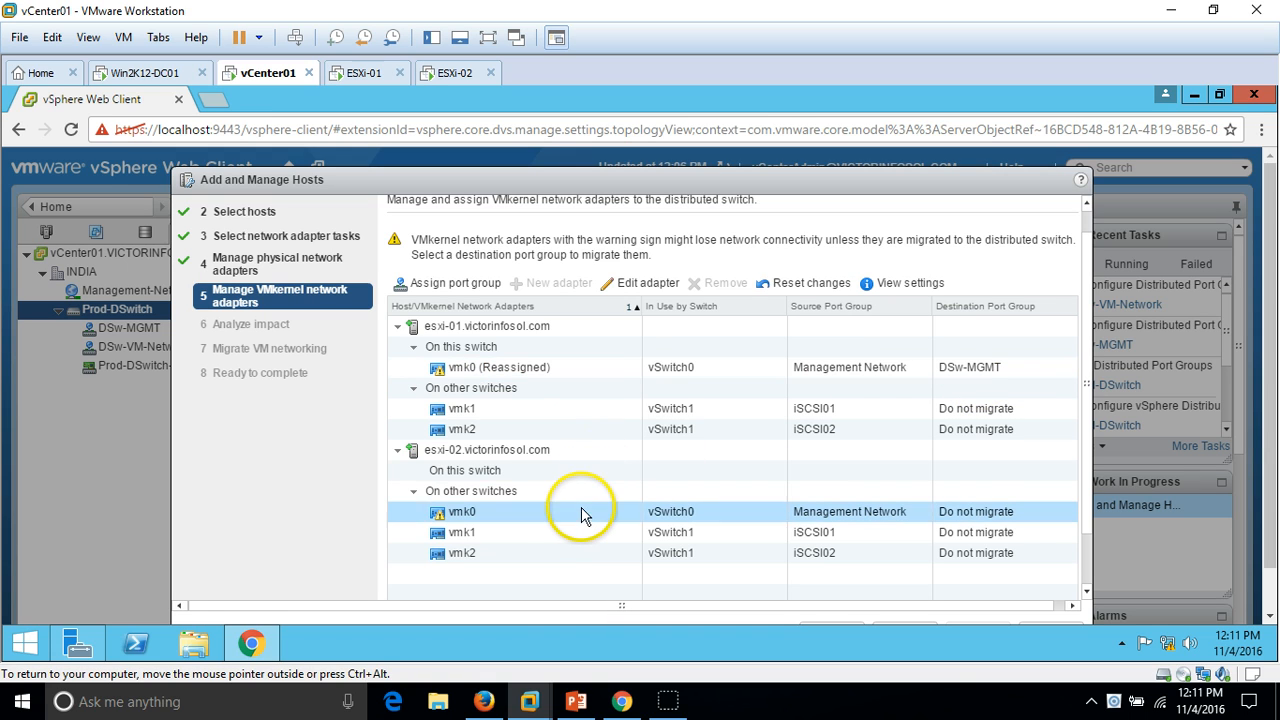
{"action": "left_click", "coordinate": [445, 287]}
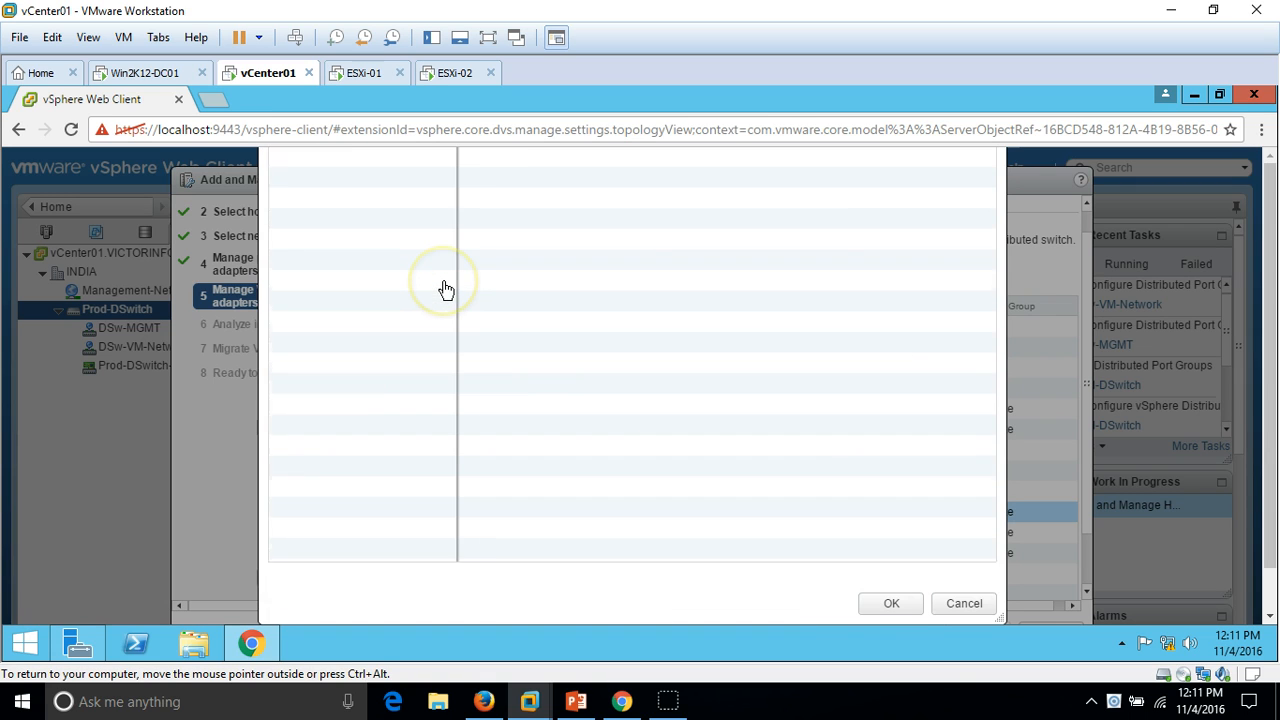
{"action": "left_click", "coordinate": [497, 158]}
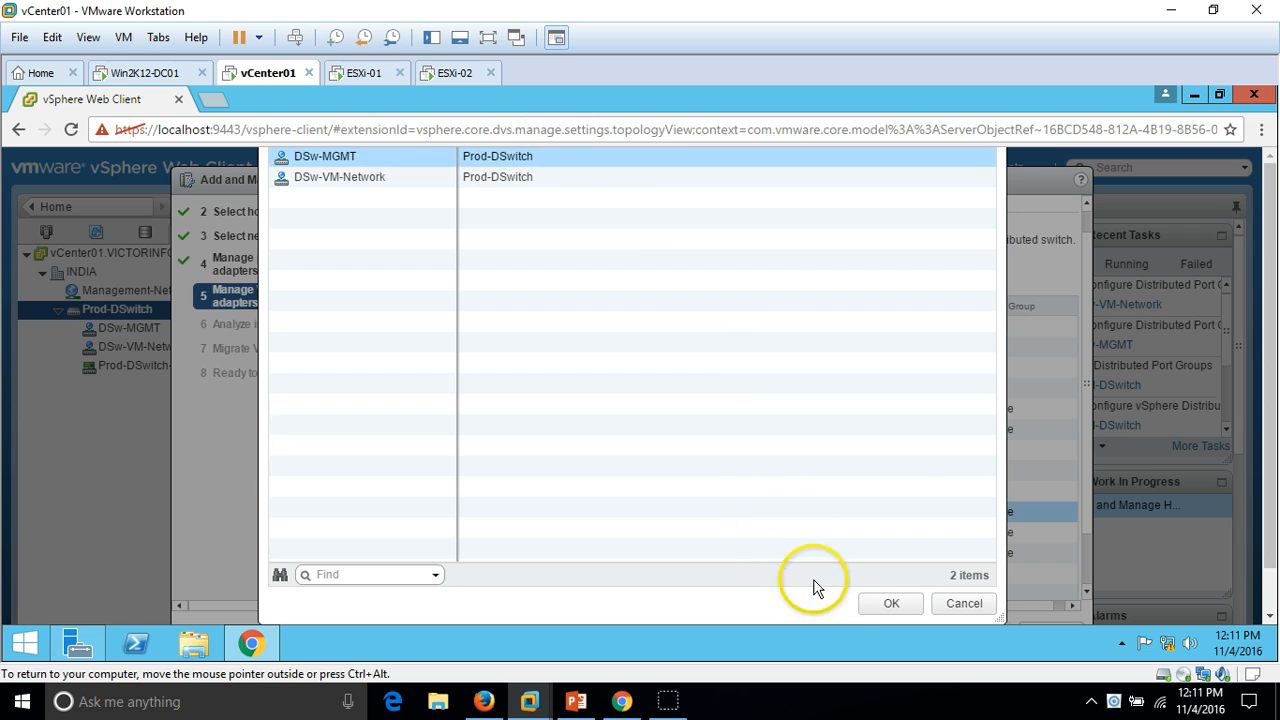
{"action": "left_click", "coordinate": [889, 602]}
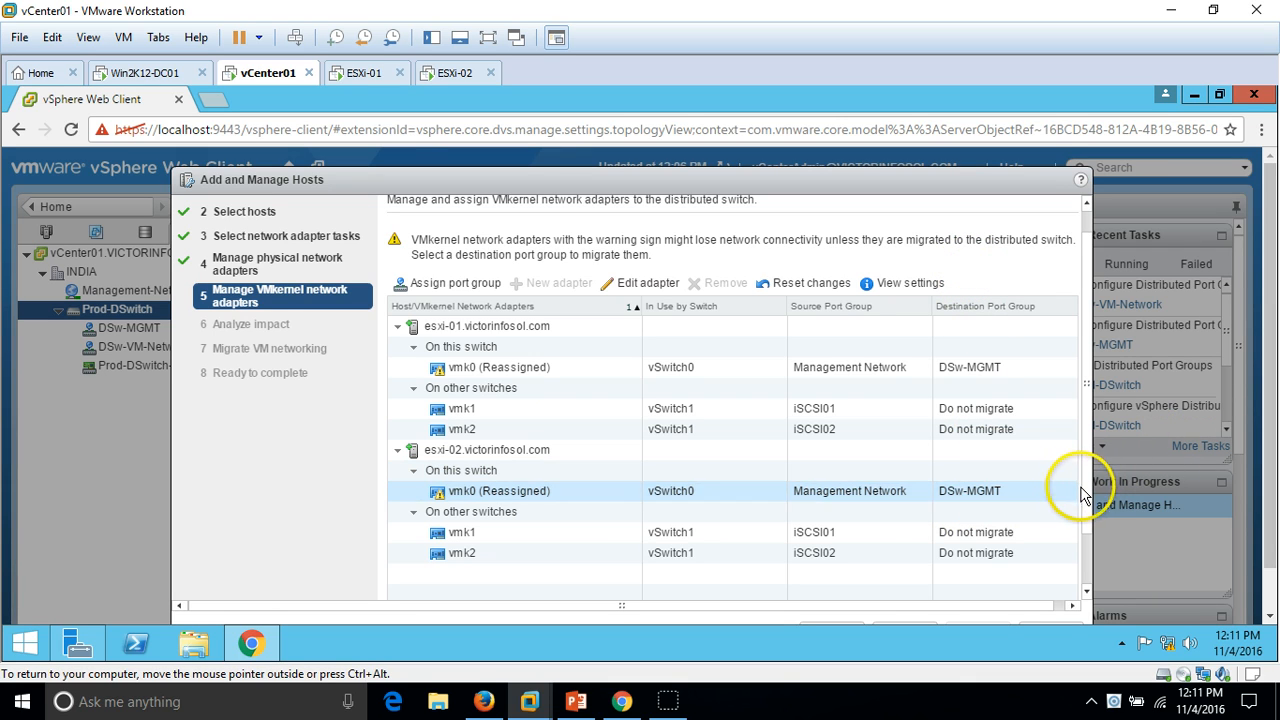
- Accept the VMkernel adapter assignments and review the impact analysis of the iSCSI service on both hosts
{"action": "scroll", "coordinate": [1086, 537], "scroll_direction": "down", "scroll_amount": 1}
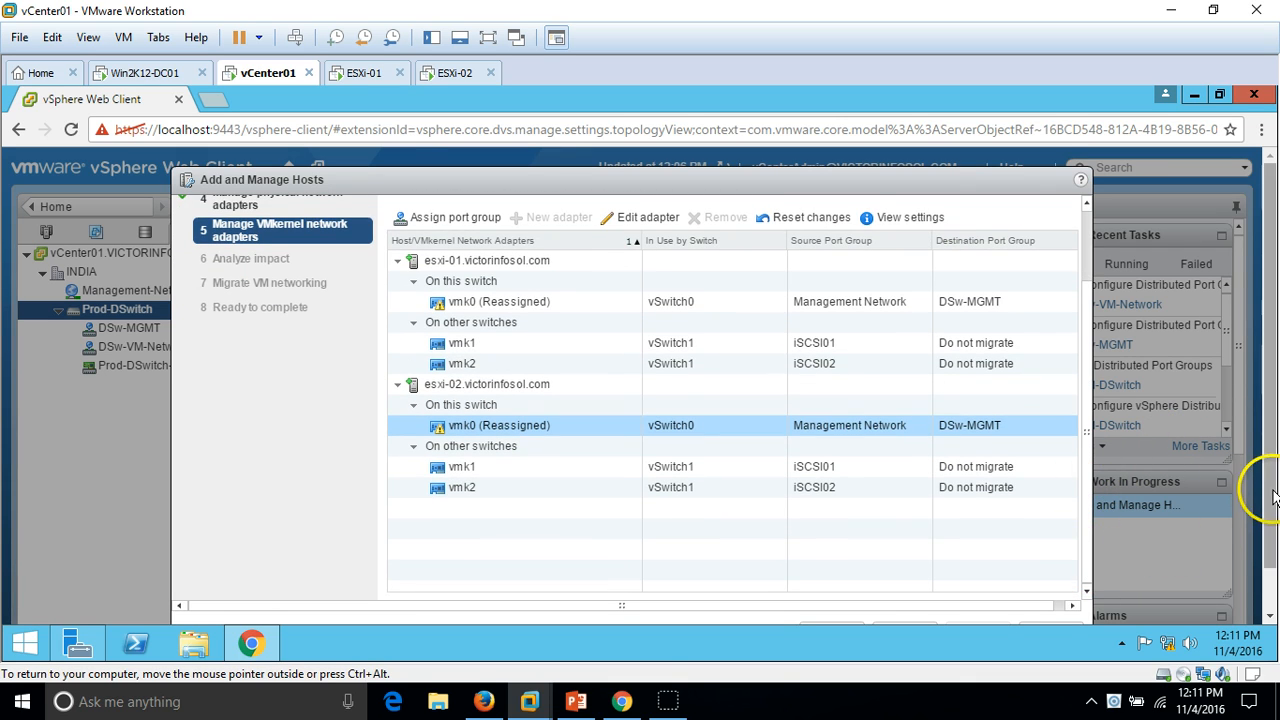
{"action": "scroll", "coordinate": [1259, 505], "scroll_direction": "down", "scroll_amount": 1}
{"action": "left_click", "coordinate": [905, 588]}
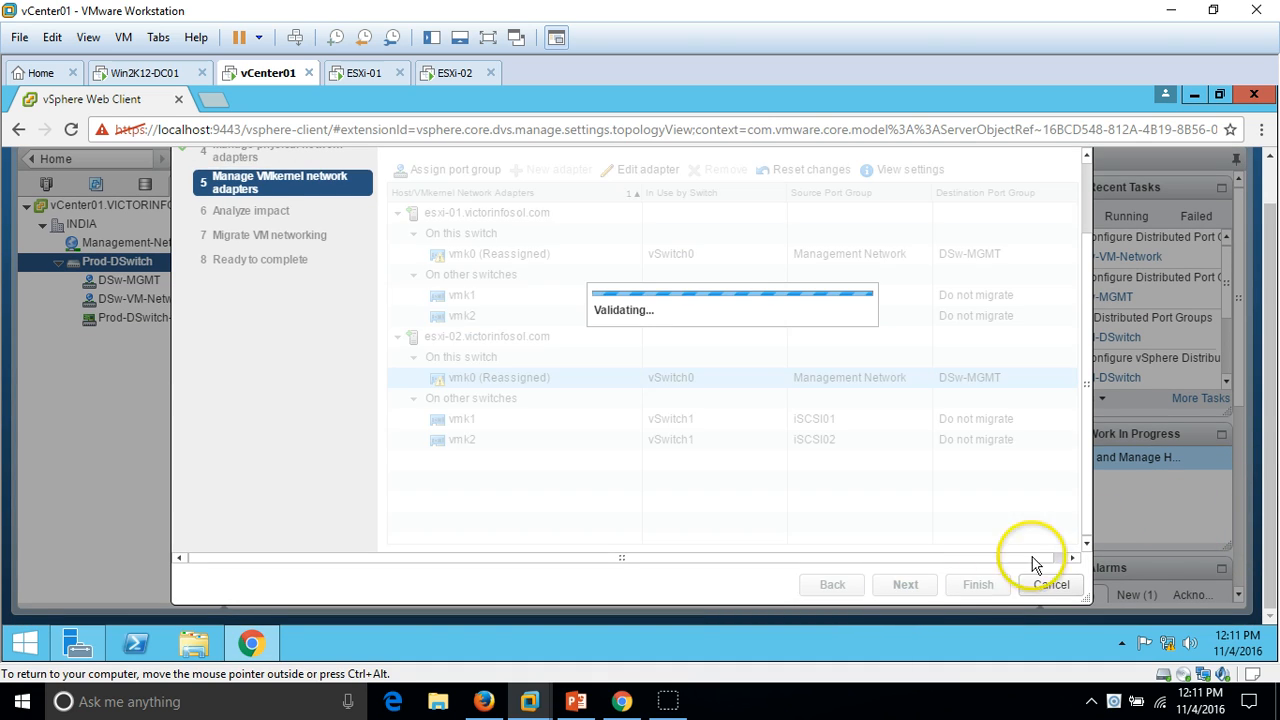
{"action": "scroll", "coordinate": [1245, 352], "scroll_direction": "up", "scroll_amount": 1}
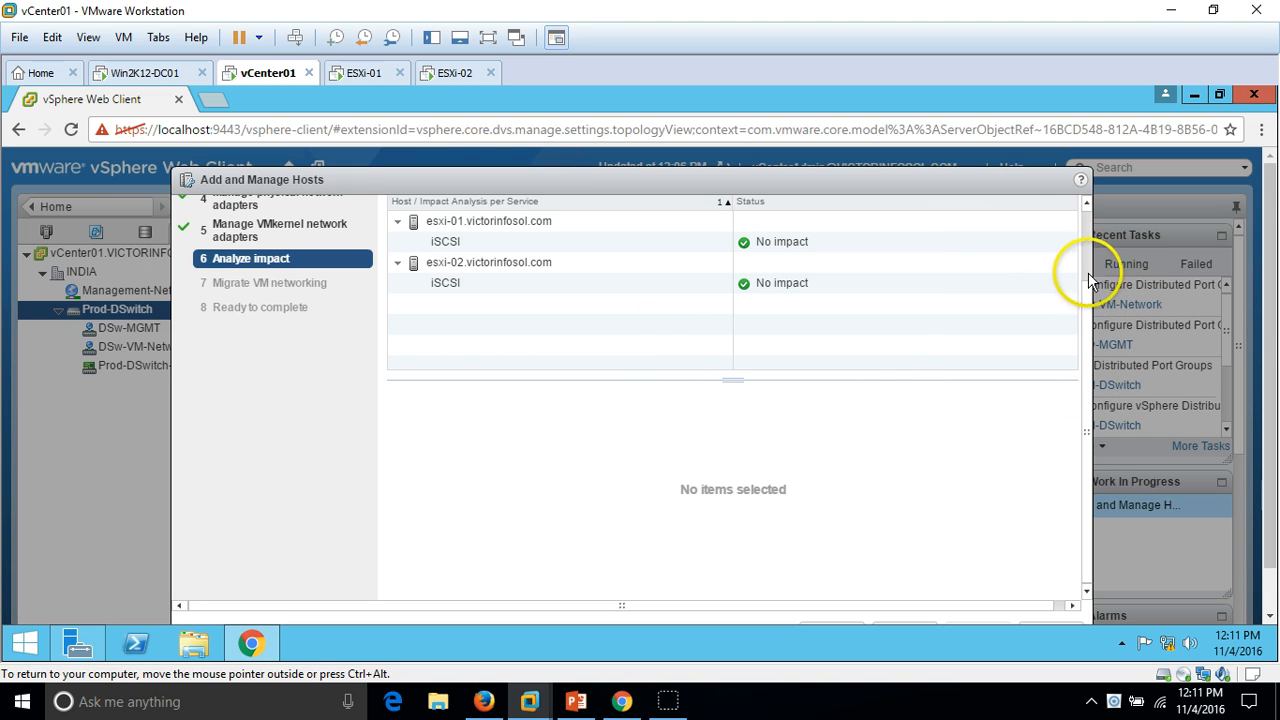
{"action": "scroll", "coordinate": [1088, 232], "scroll_direction": "up", "scroll_amount": 2}
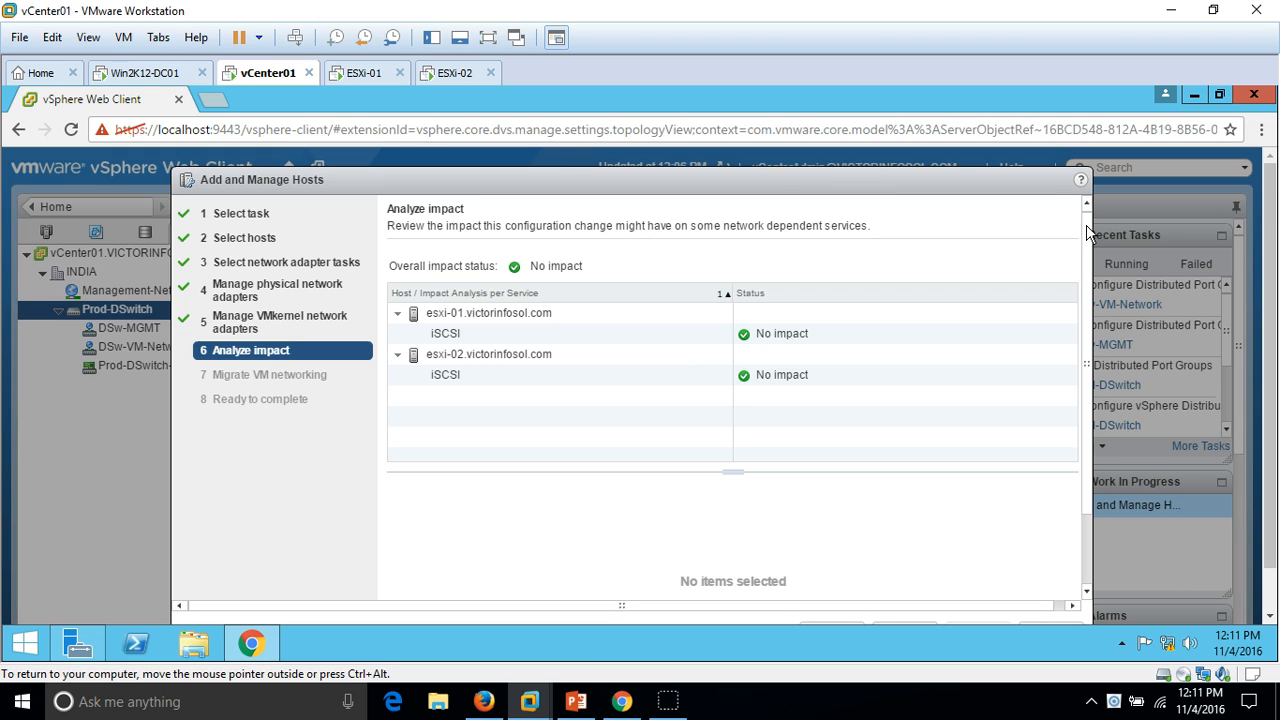
- Accept the impact analysis, continue to the VM networking migration, and read its notice about network adapters
{"action": "scroll", "coordinate": [1064, 427], "scroll_direction": "down", "scroll_amount": 2}
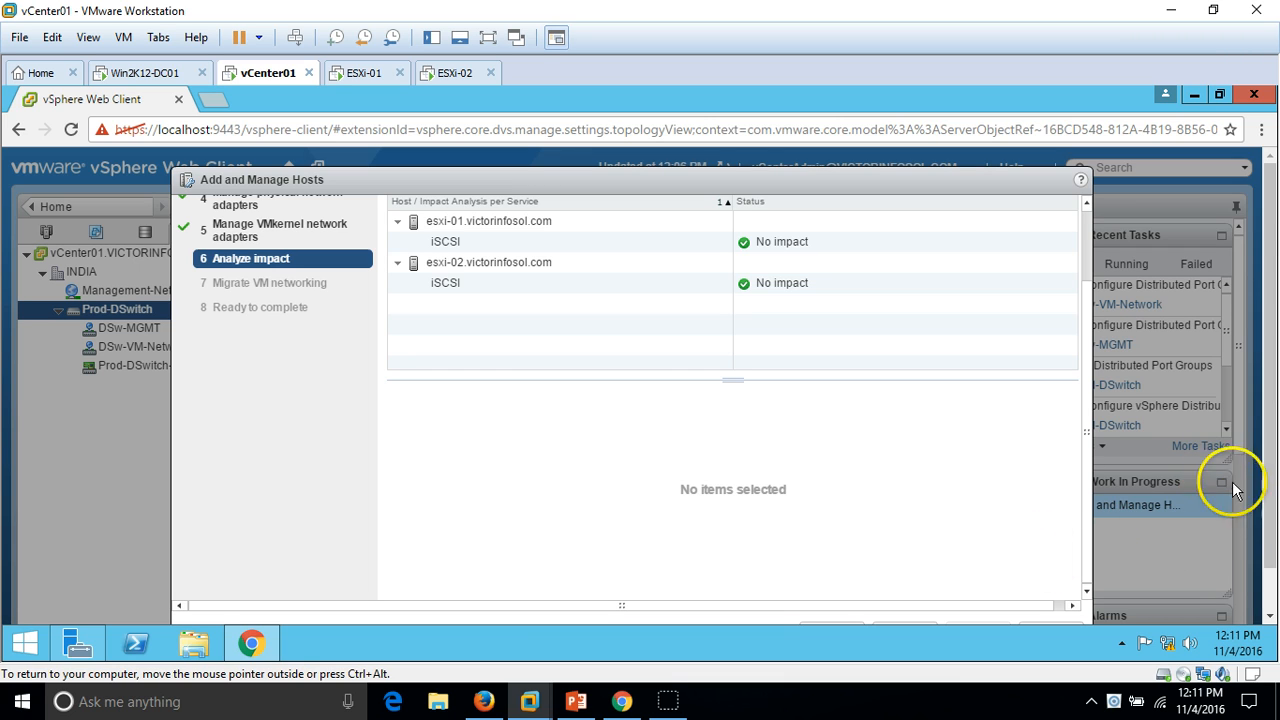
{"action": "scroll", "coordinate": [1266, 530], "scroll_direction": "down", "scroll_amount": 1}
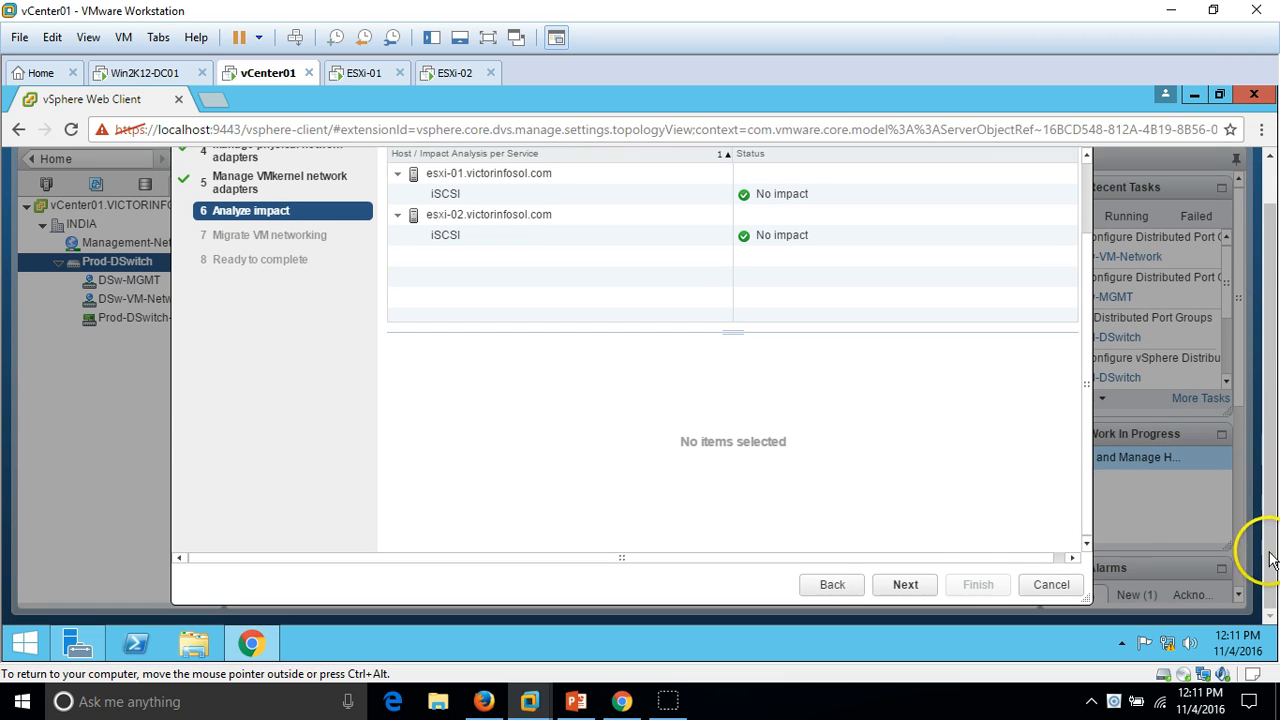
{"action": "left_click", "coordinate": [905, 585]}
{"action": "scroll", "coordinate": [1268, 330], "scroll_direction": "up", "scroll_amount": 1}
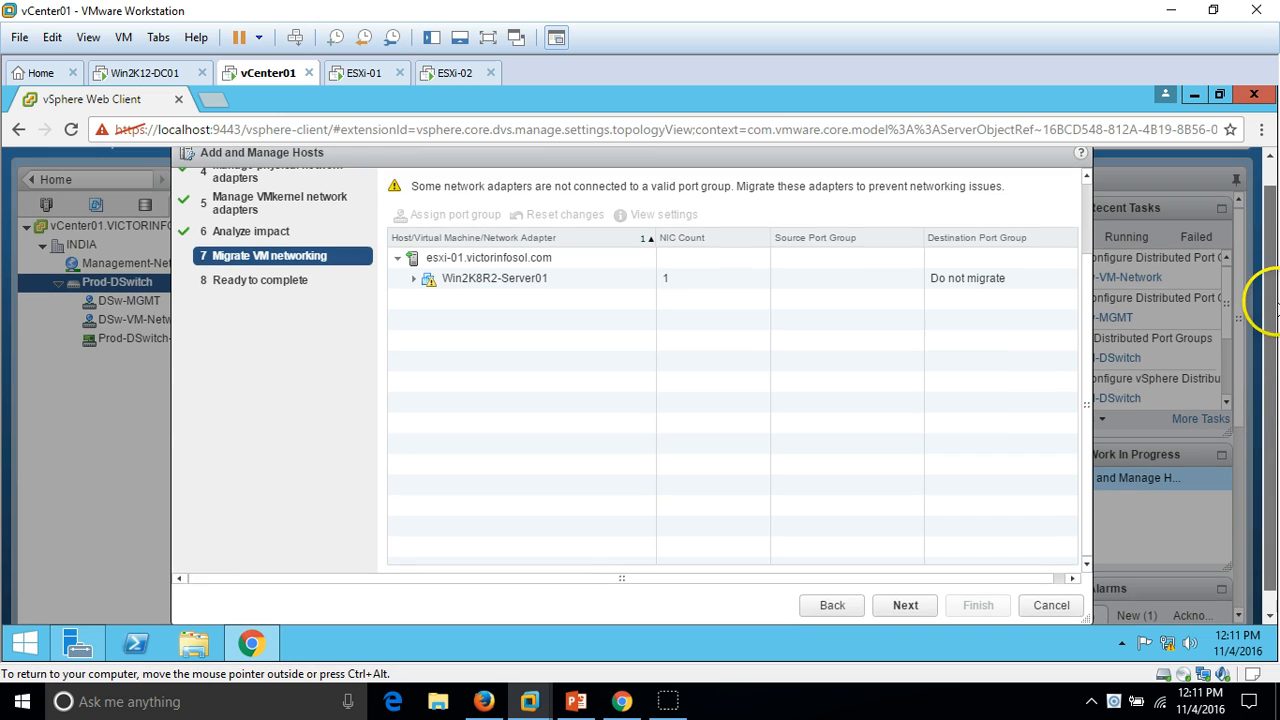
{"action": "scroll", "coordinate": [1268, 300], "scroll_direction": "up", "scroll_amount": 1}
{"action": "left_click_drag", "start_coordinate": [493, 214], "coordinate": [838, 222]}
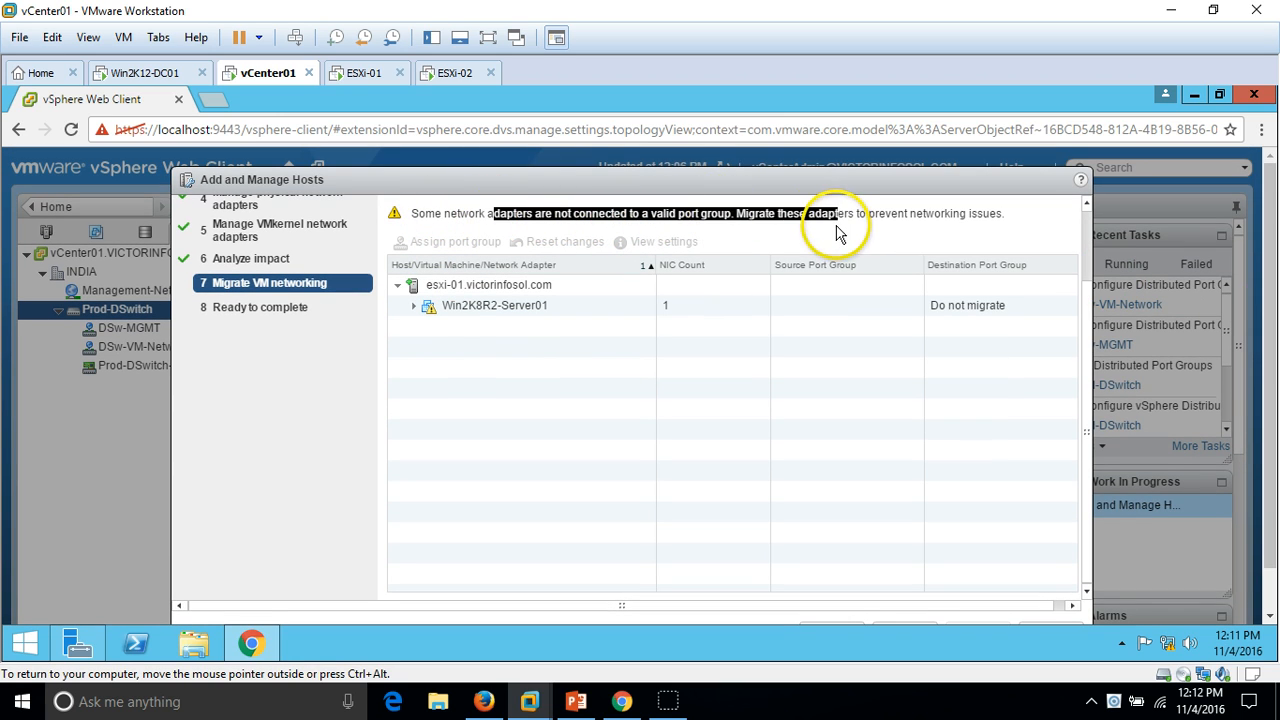
- Assign the virtual machine Win2K8R2-Server01 on esxi-01, including its Network adapter 1, to the DSw-VM-Network port group
{"action": "left_click", "coordinate": [414, 306]}
{"action": "left_click", "coordinate": [455, 327]}
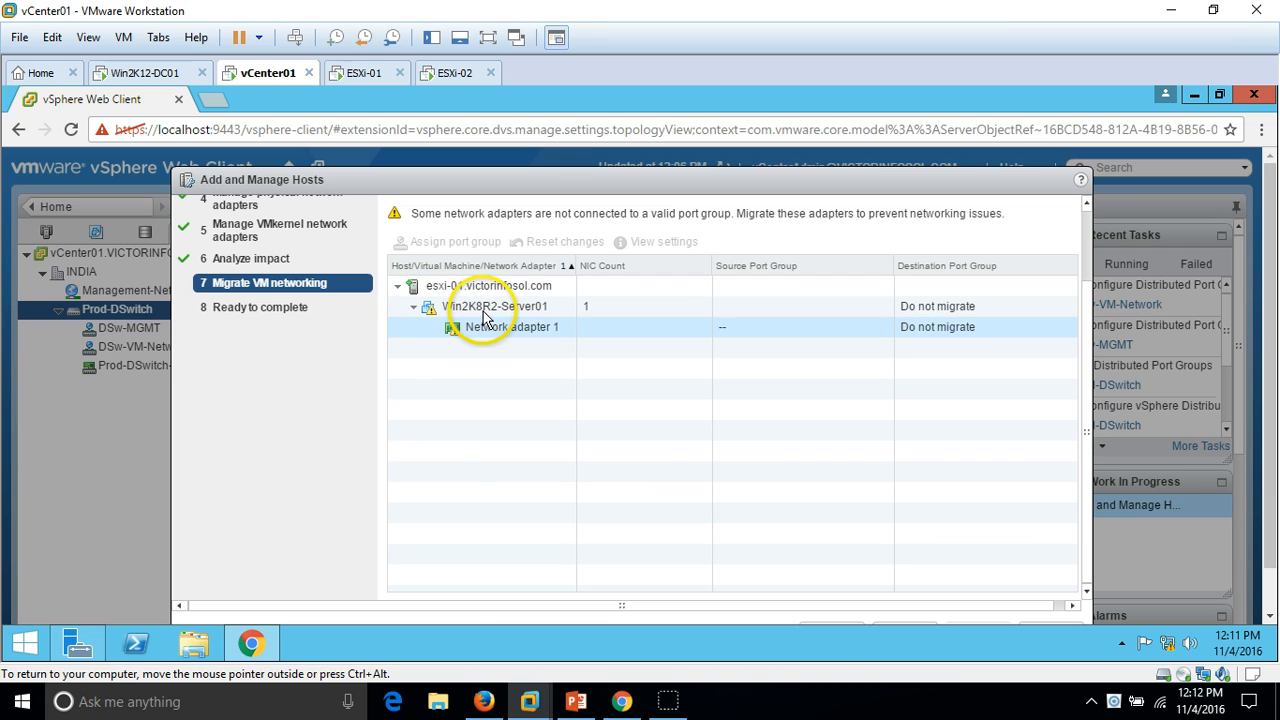
{"action": "left_click", "coordinate": [484, 308]}
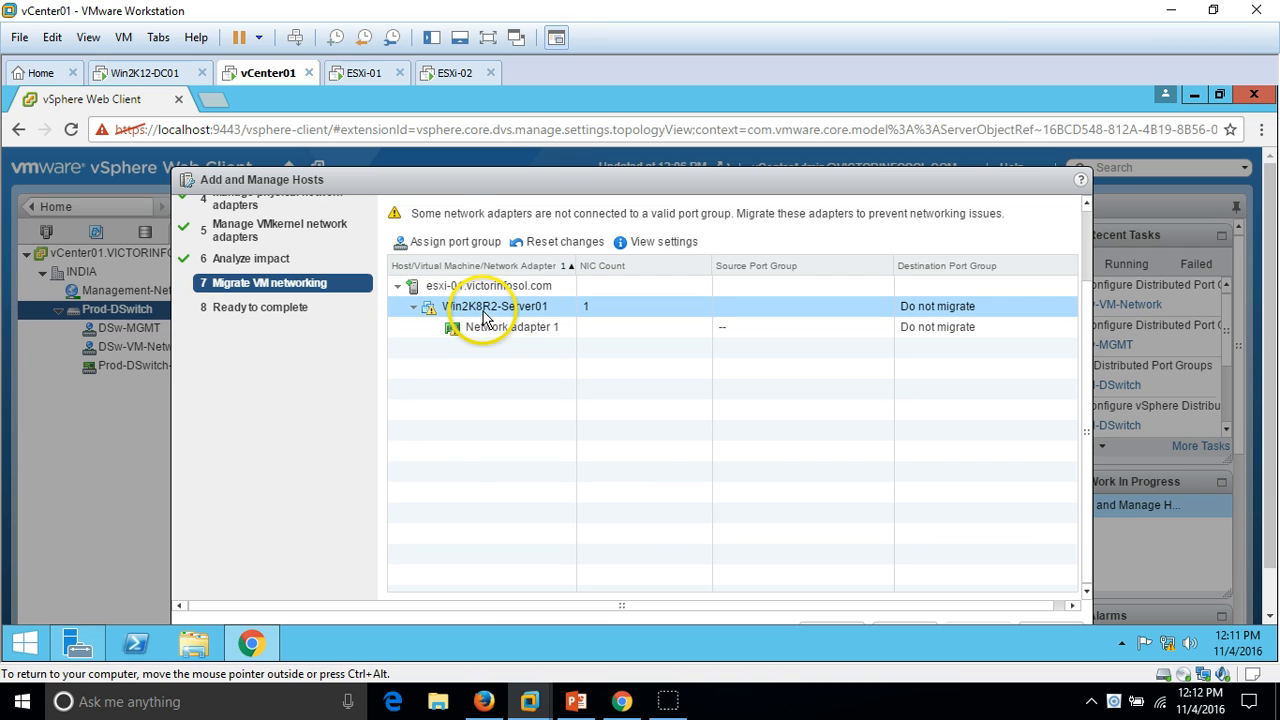
{"action": "left_click", "coordinate": [445, 245]}
{"action": "left_click", "coordinate": [398, 180]}
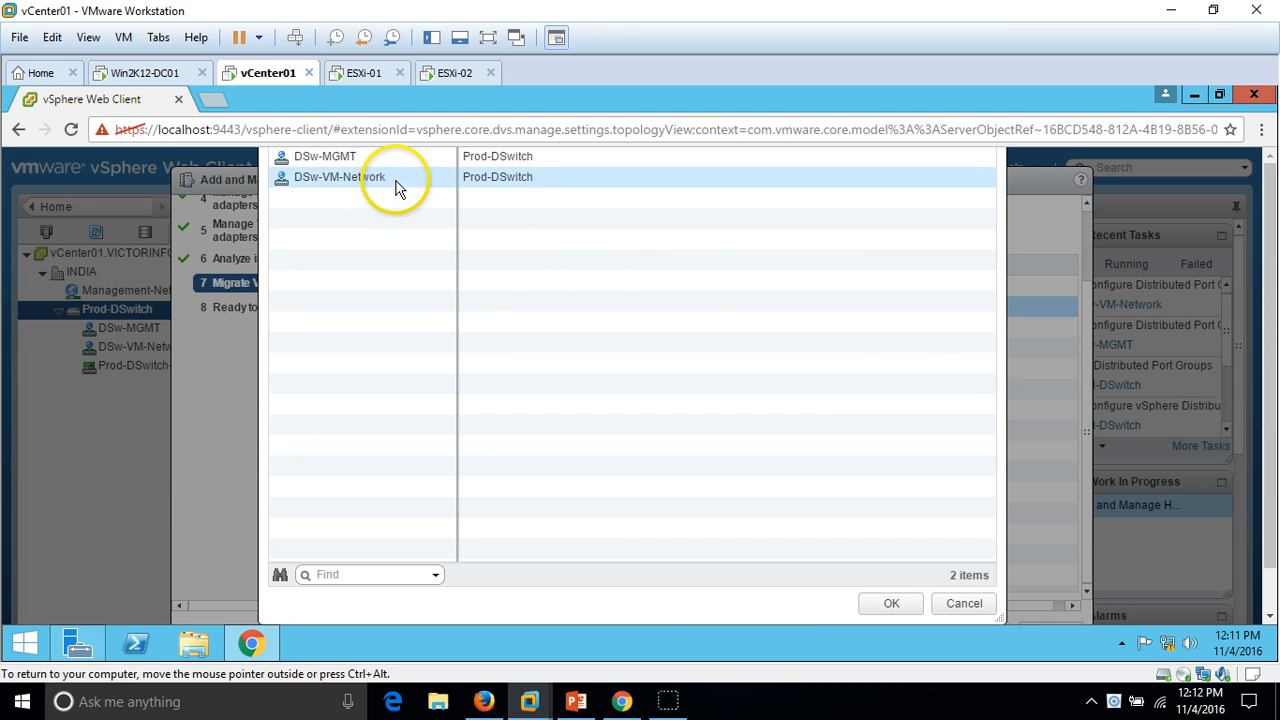
{"action": "left_click", "coordinate": [888, 604]}
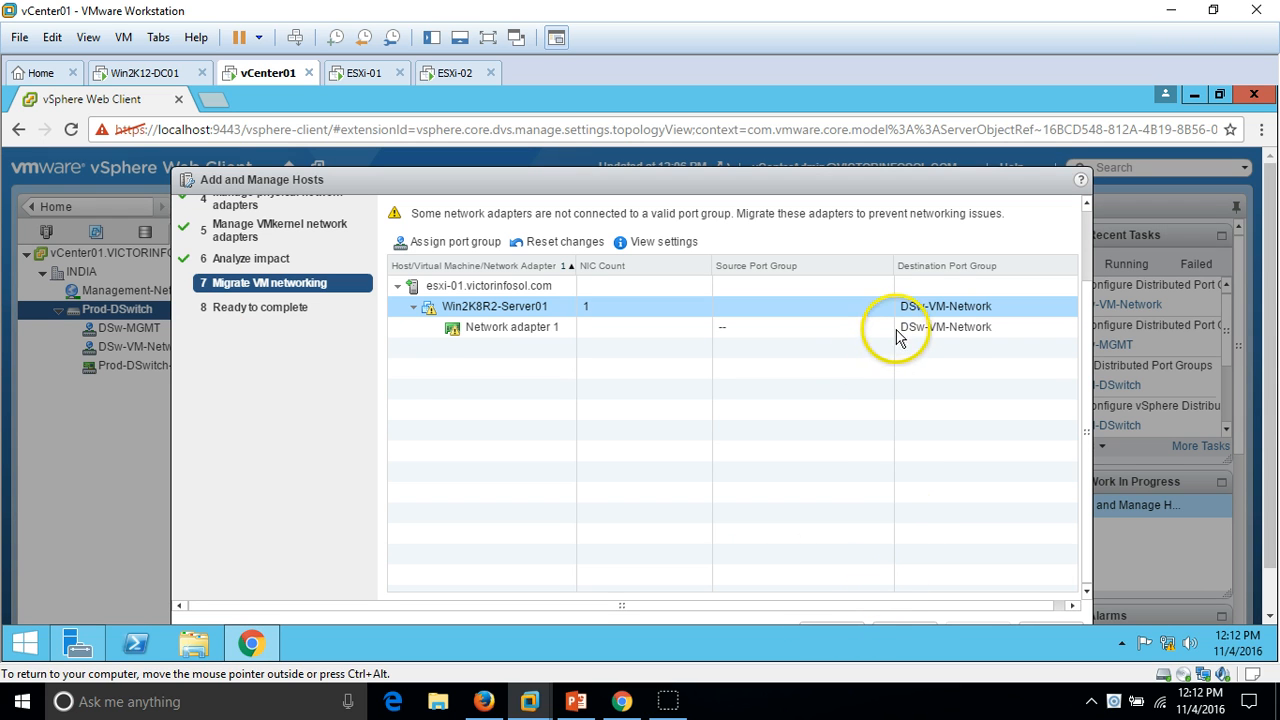
- Accept the VM networking migration and continue to the final summary of the host configuration
{"action": "left_click_drag", "start_coordinate": [1271, 363], "coordinate": [1275, 478]}
{"action": "left_click", "coordinate": [897, 584]}
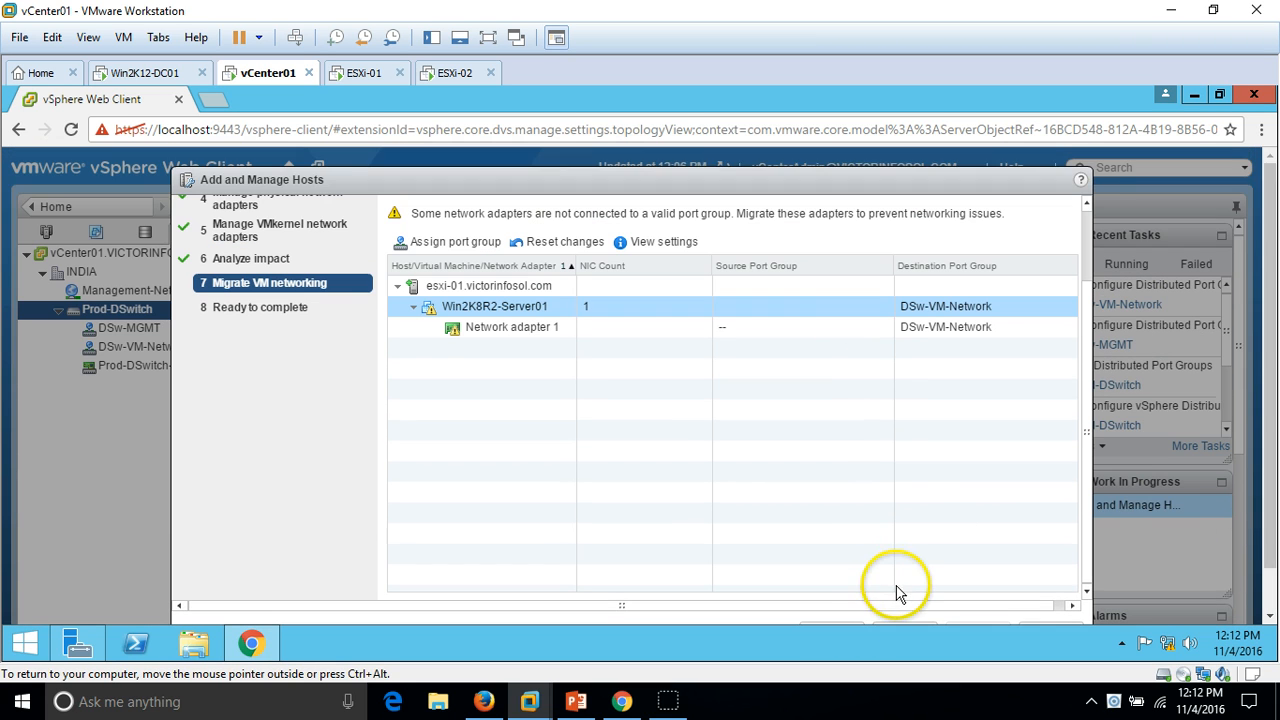
{"action": "scroll", "coordinate": [1266, 534], "scroll_direction": "down", "scroll_amount": 2}
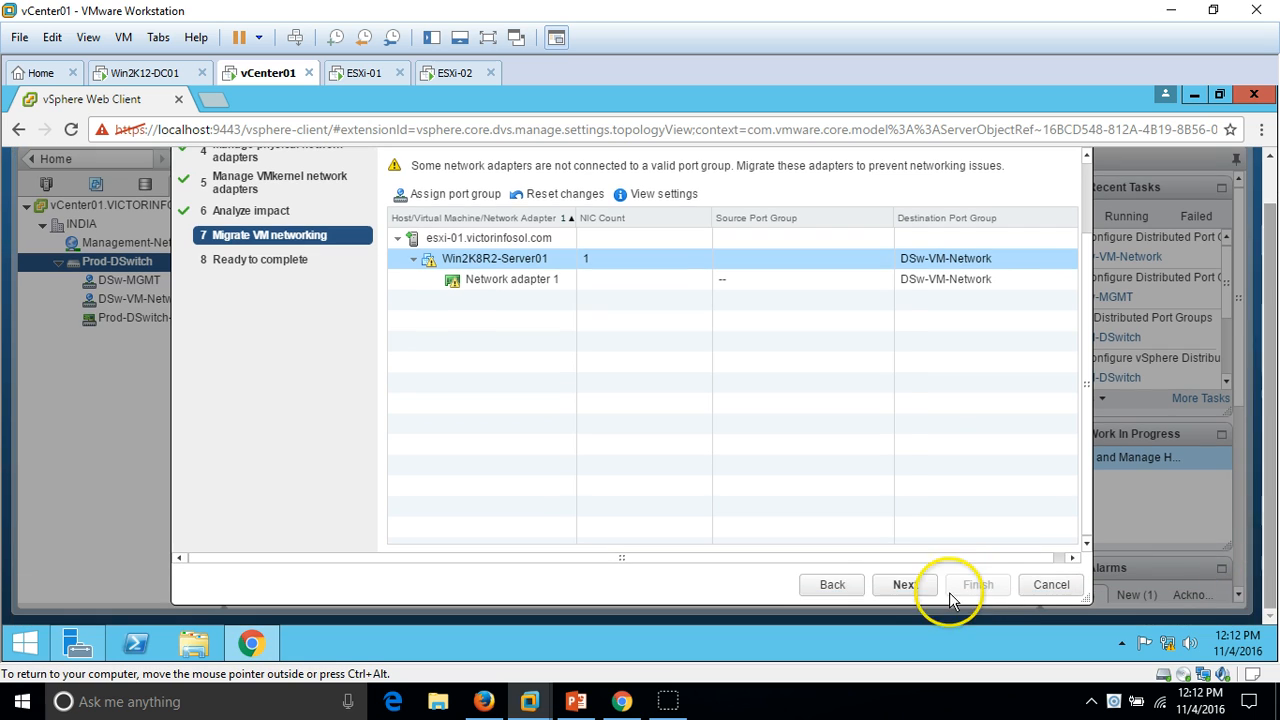
{"action": "left_click", "coordinate": [908, 590]}
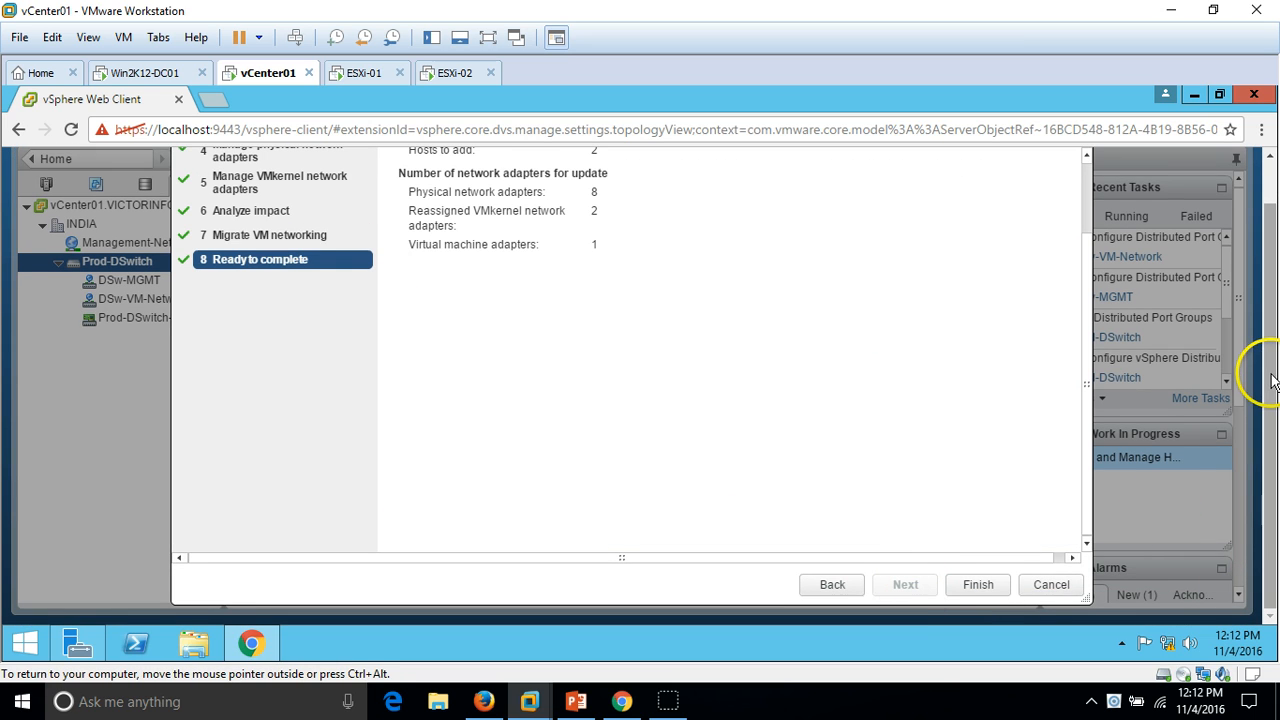
- Review the managed hosts and network adapters to update, and finish adding the hosts to Prod-DSwitch
{"action": "scroll", "coordinate": [612, 600], "scroll_direction": "up", "scroll_amount": 3}
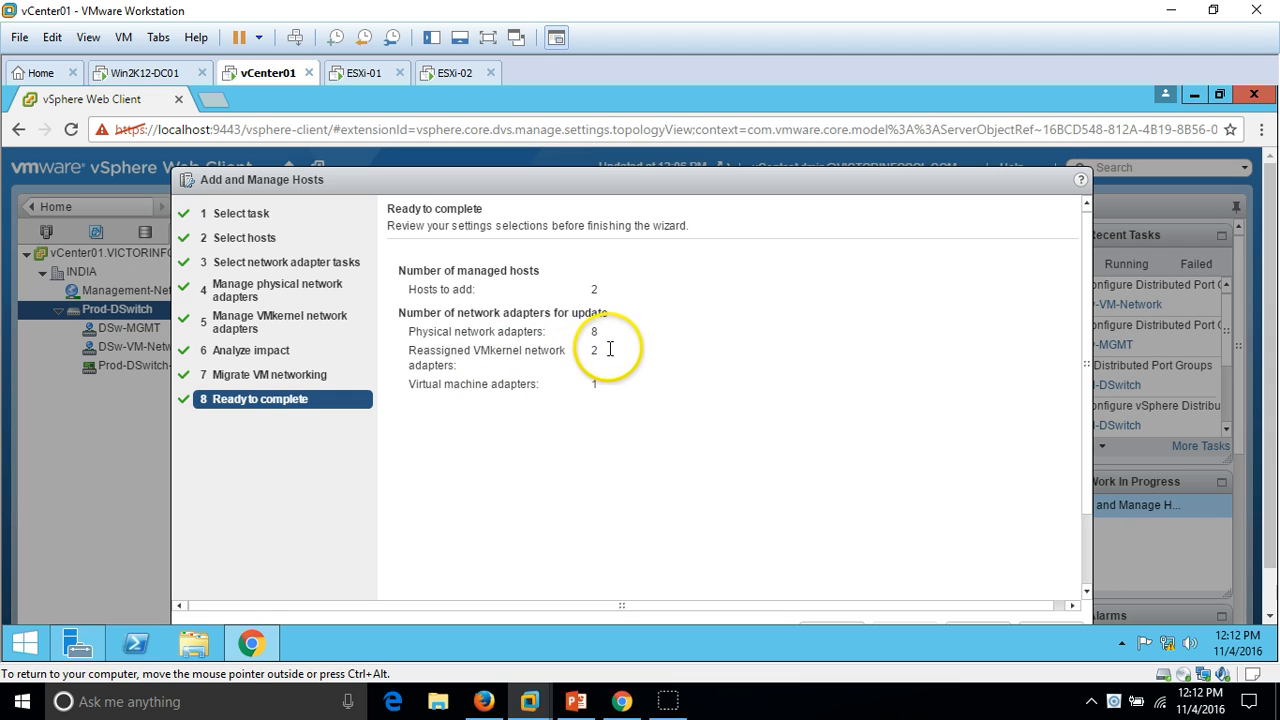
{"action": "left_click_drag", "start_coordinate": [609, 347], "coordinate": [536, 342]}
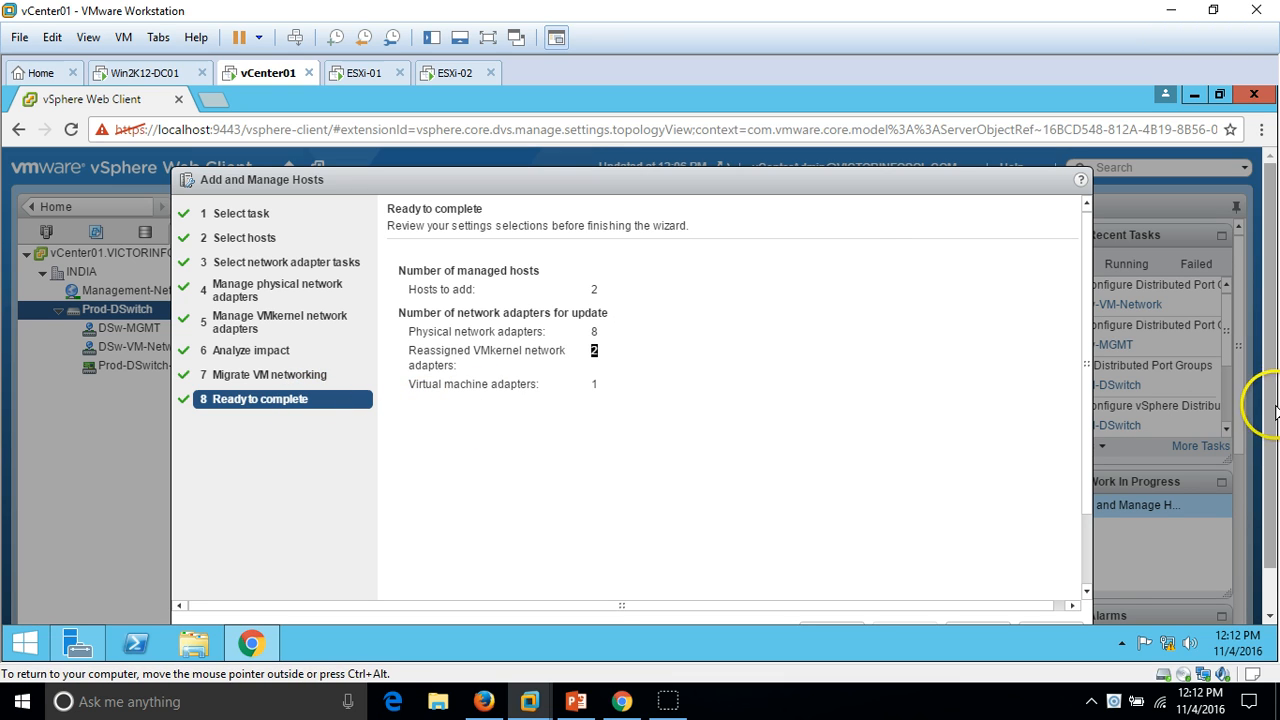
{"action": "scroll", "coordinate": [1265, 400], "scroll_direction": "down", "scroll_amount": 2}
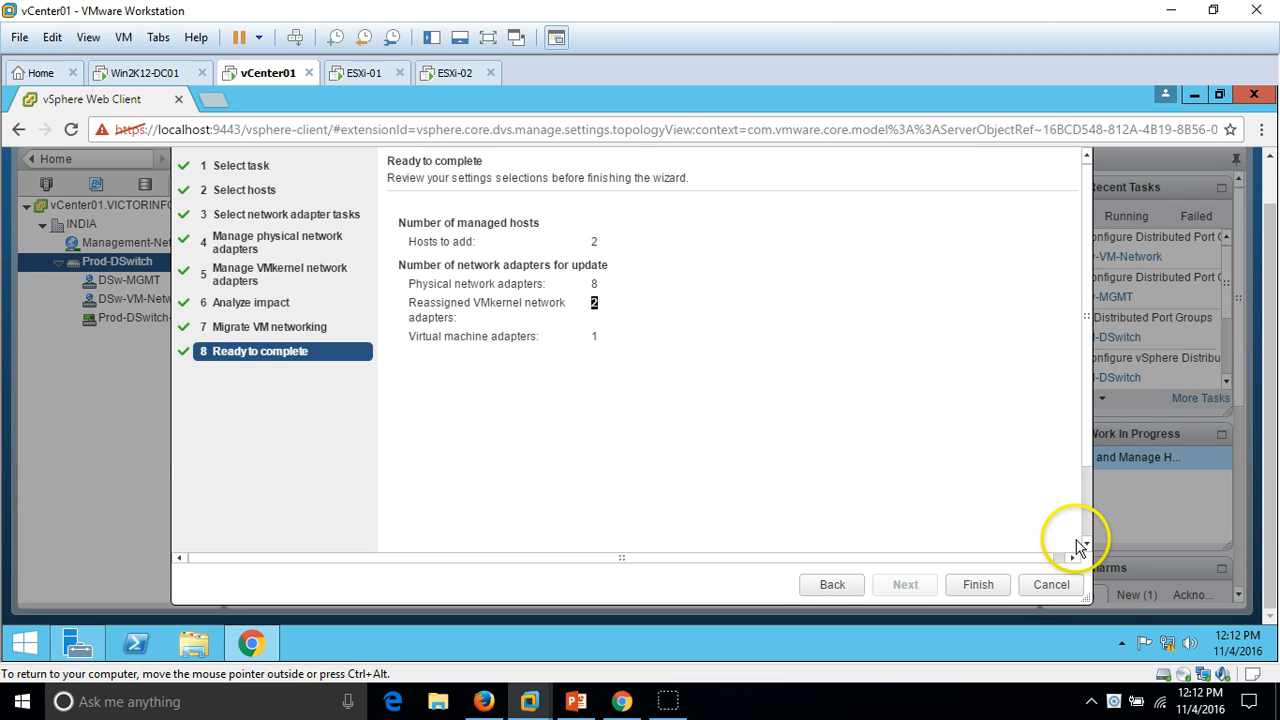
{"action": "left_click", "coordinate": [968, 580]}
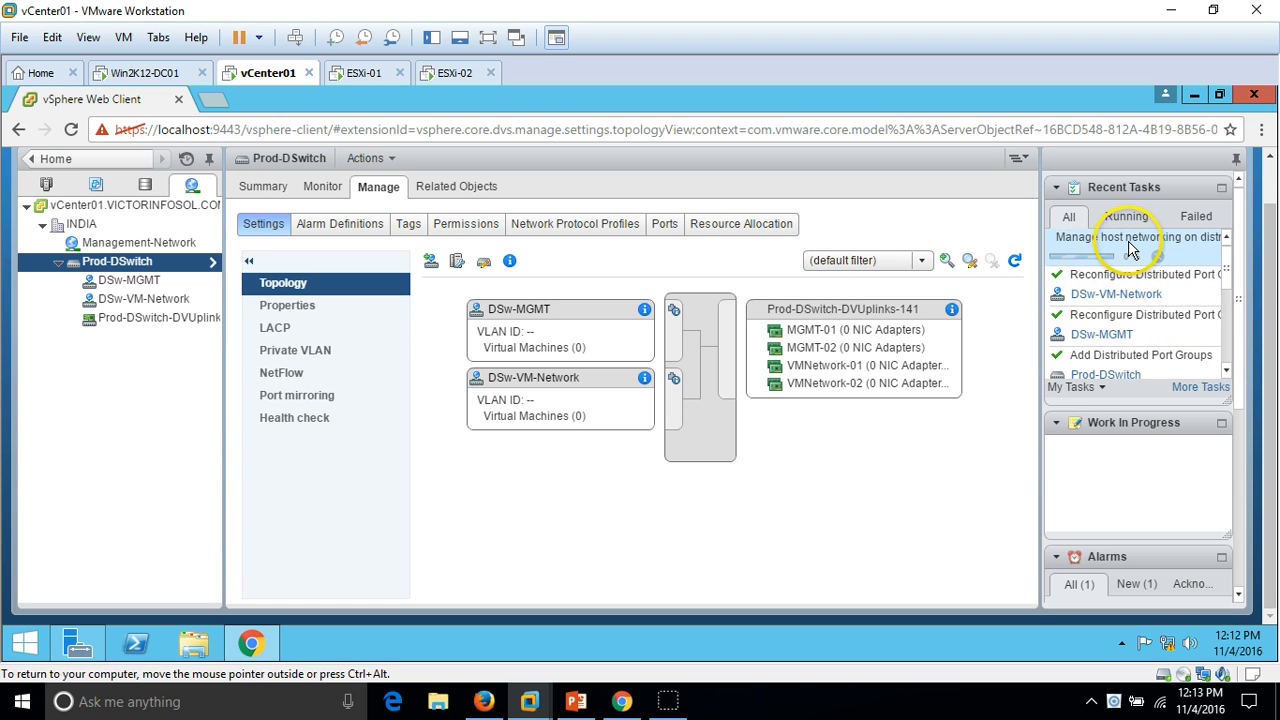
- Check the progress of the host networking tasks and expand Prod-DSwitch in the network inventory
{"action": "mouse_move", "coordinate": [1130, 247]}
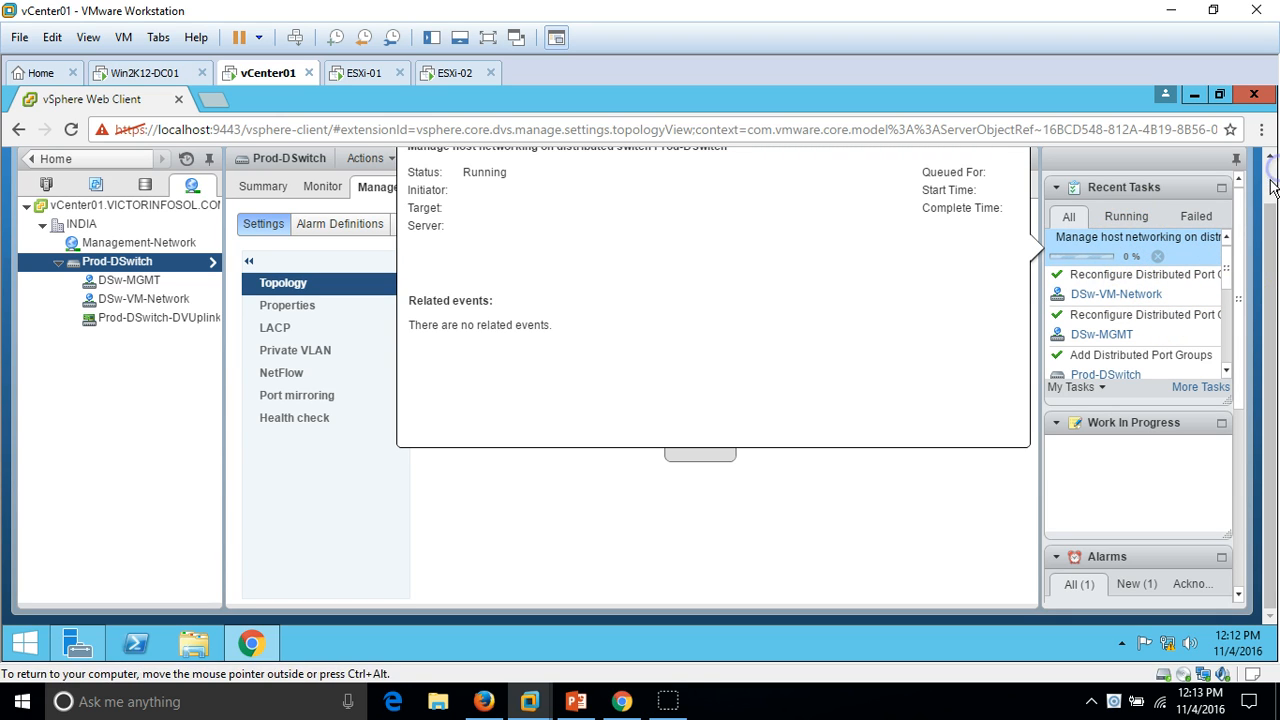
{"action": "scroll", "coordinate": [1273, 188], "scroll_direction": "up", "scroll_amount": 1}
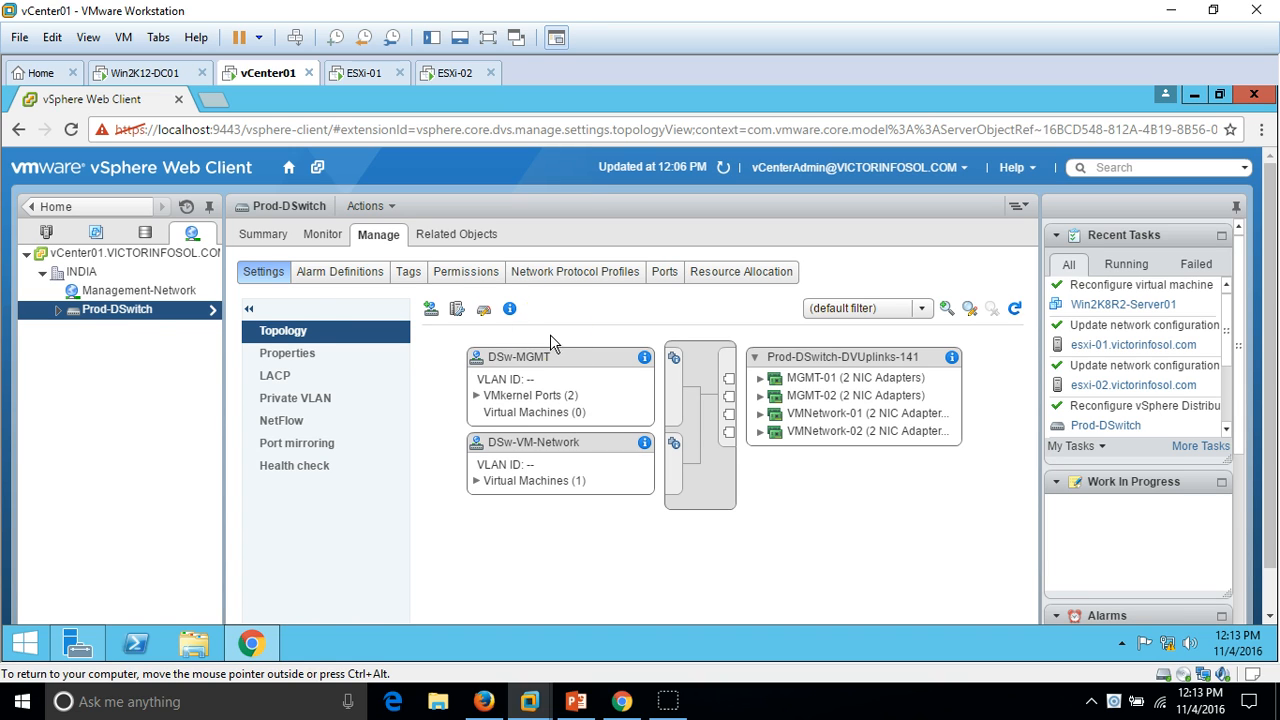
{"action": "left_click", "coordinate": [61, 312]}
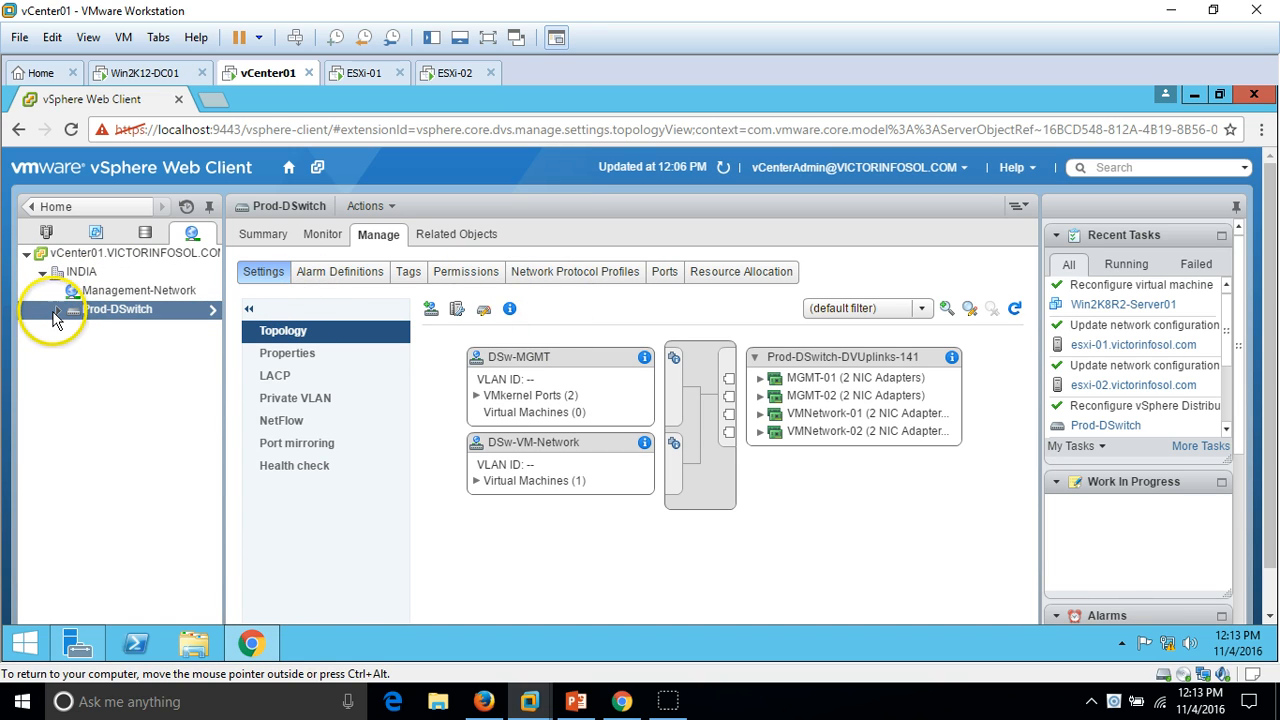
{"action": "left_click", "coordinate": [1100, 285]}
{"action": "left_click", "coordinate": [1176, 338]}
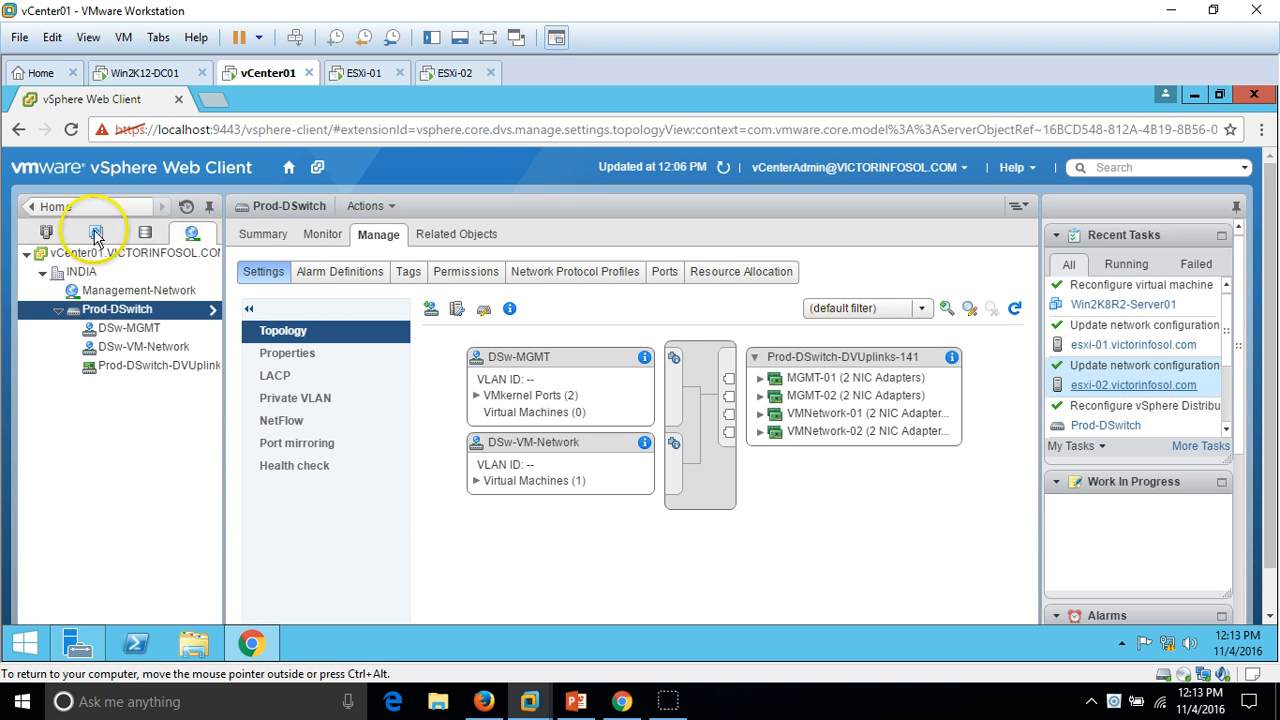
- Examine the networks related to host esxi-01, going through its distributed port groups, standard network and uplink port group
{"action": "left_click", "coordinate": [47, 233]}
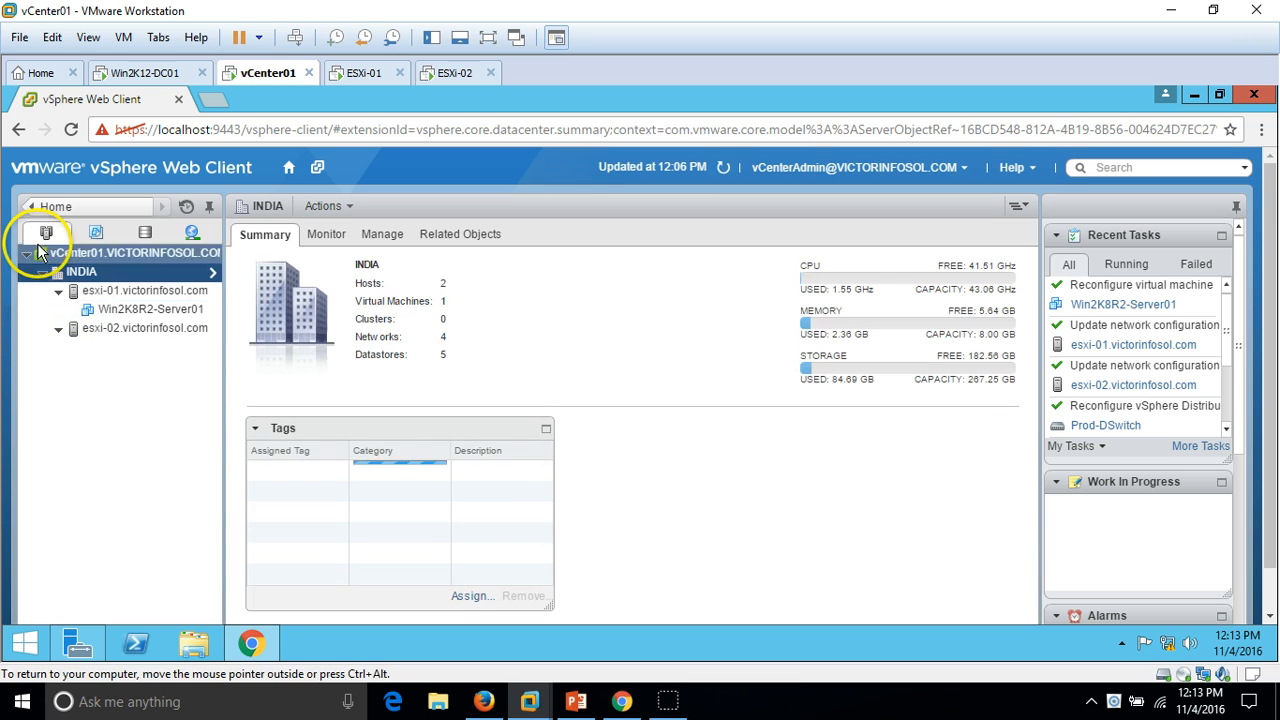
{"action": "left_click", "coordinate": [115, 292]}
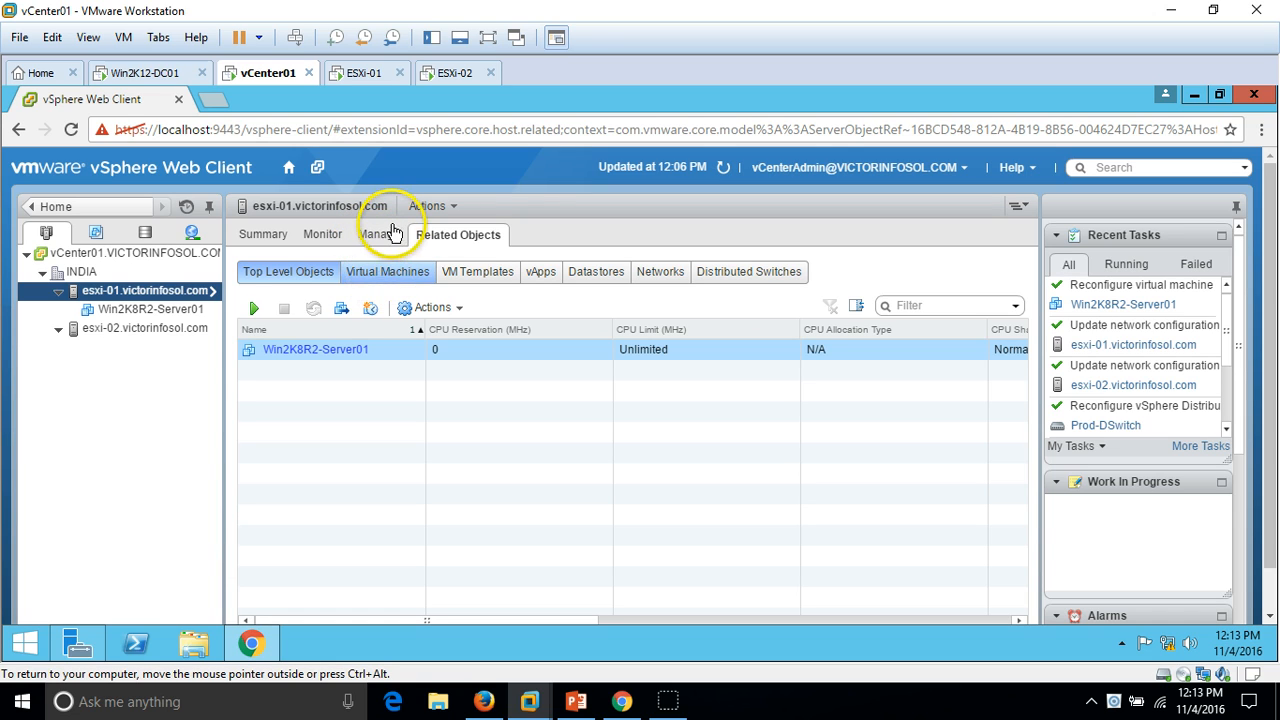
{"action": "left_click", "coordinate": [660, 282]}
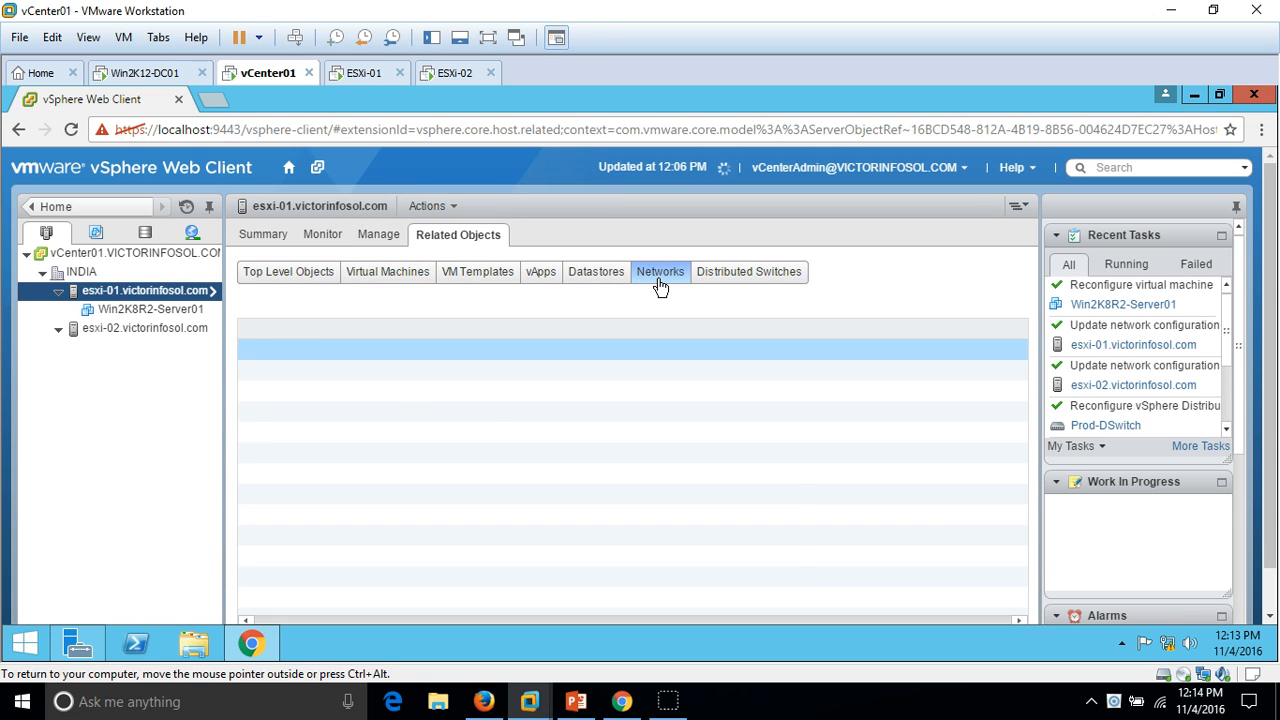
{"action": "left_click", "coordinate": [332, 354]}
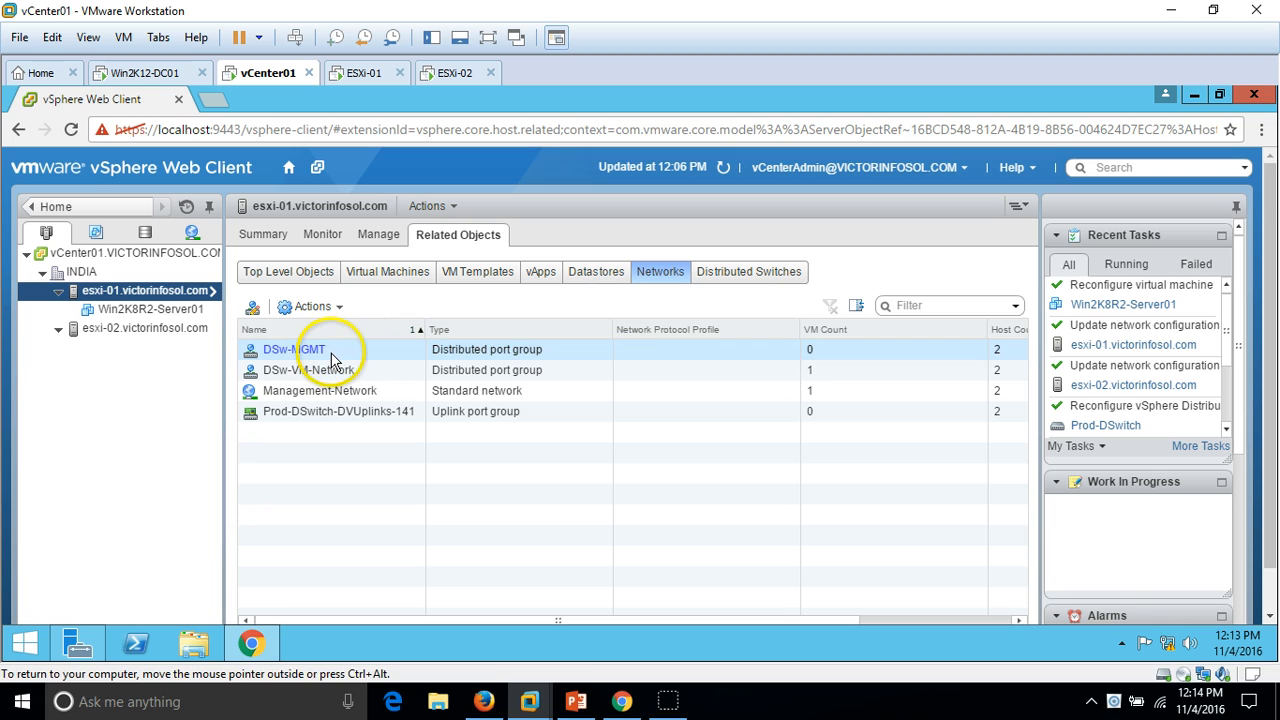
{"action": "left_click", "coordinate": [487, 370]}
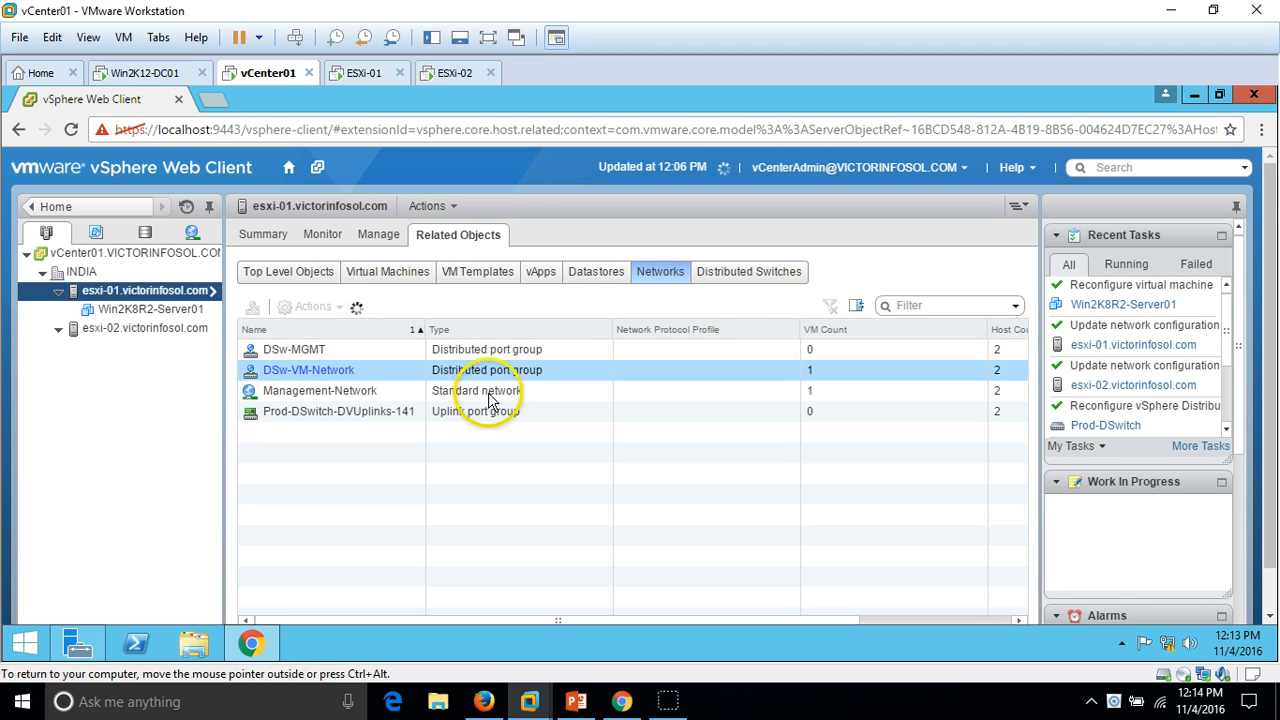
{"action": "left_click", "coordinate": [489, 396]}
{"action": "left_click", "coordinate": [489, 413]}
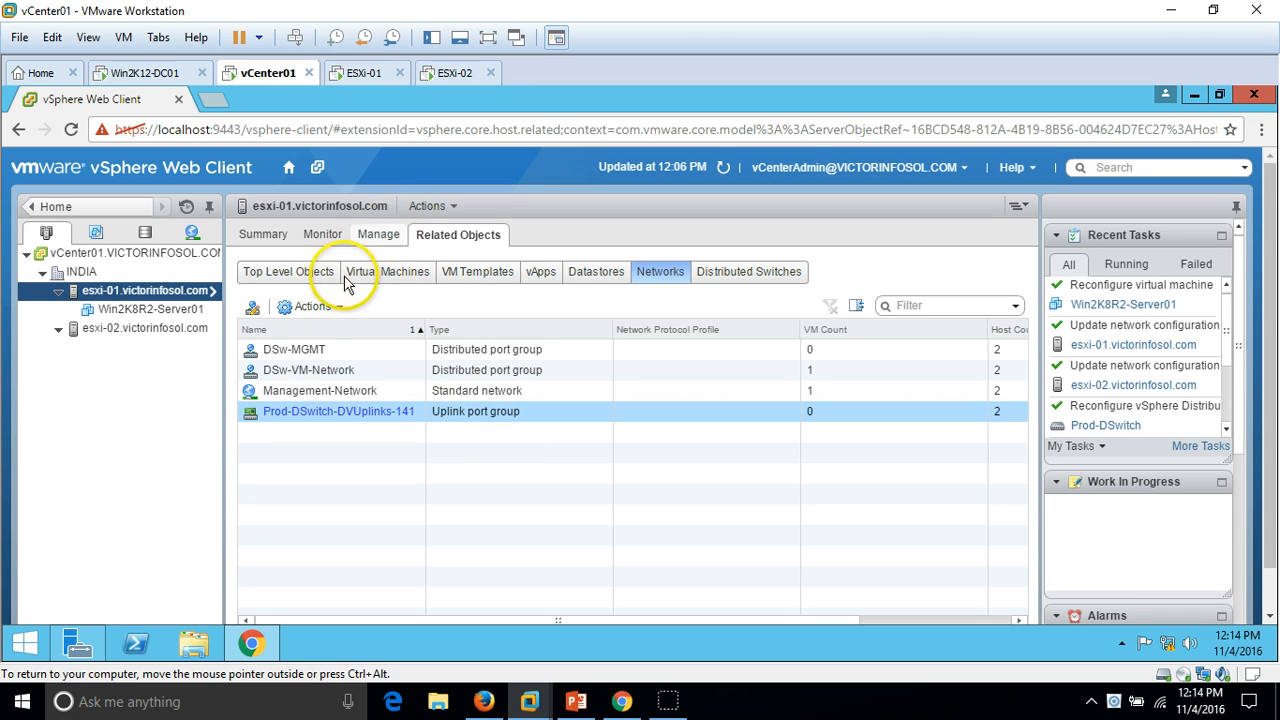
{"action": "left_click", "coordinate": [307, 352]}
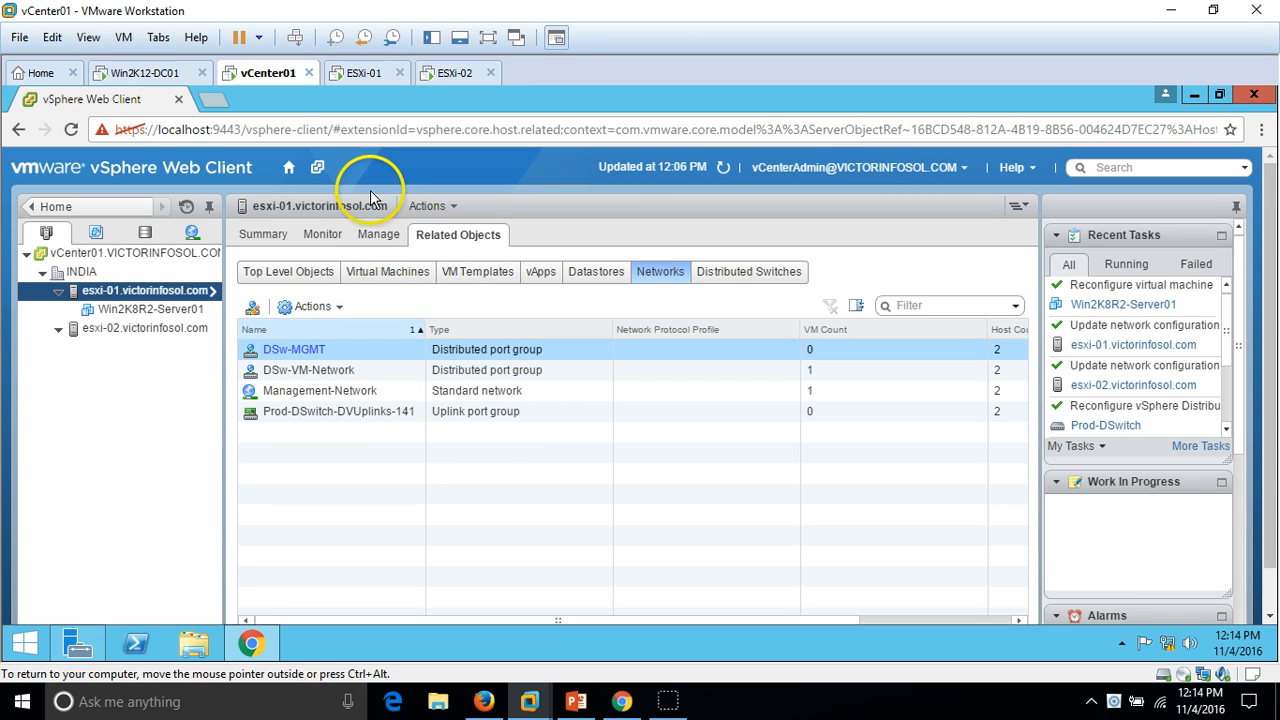
- Display the virtual switches in esxi-01's networking configuration
{"action": "left_click", "coordinate": [378, 240]}
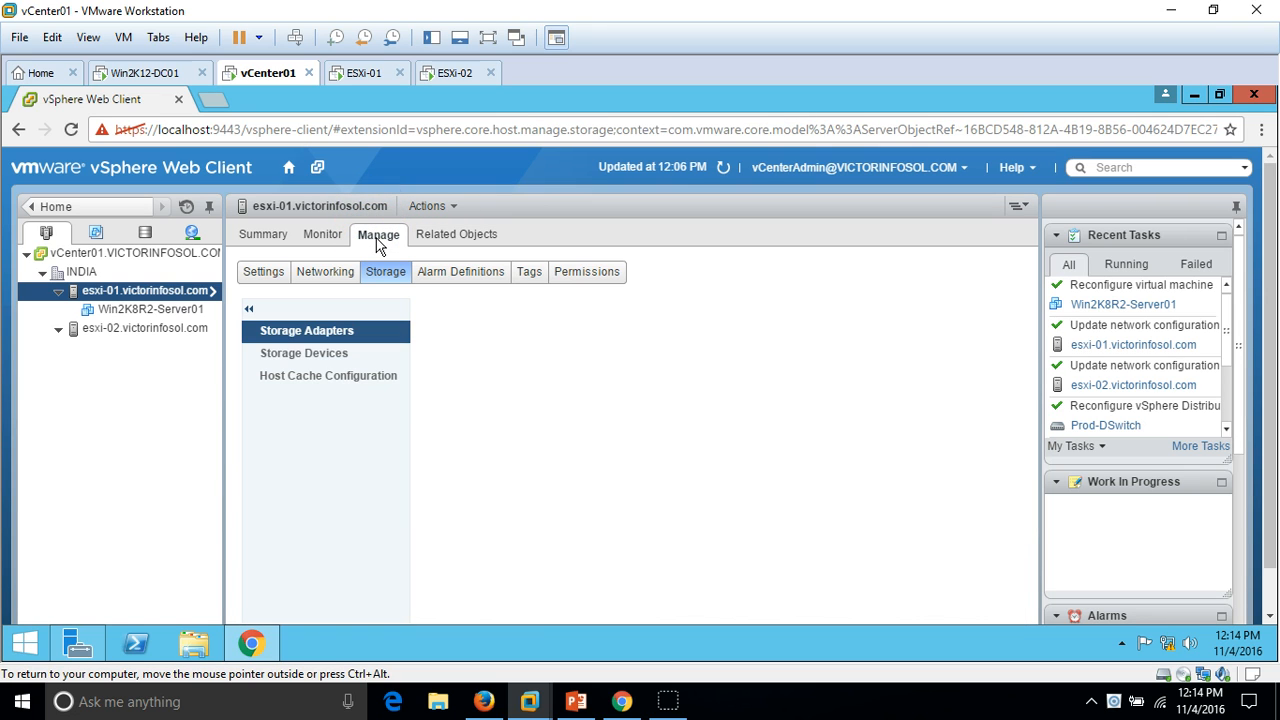
{"action": "left_click", "coordinate": [377, 245]}
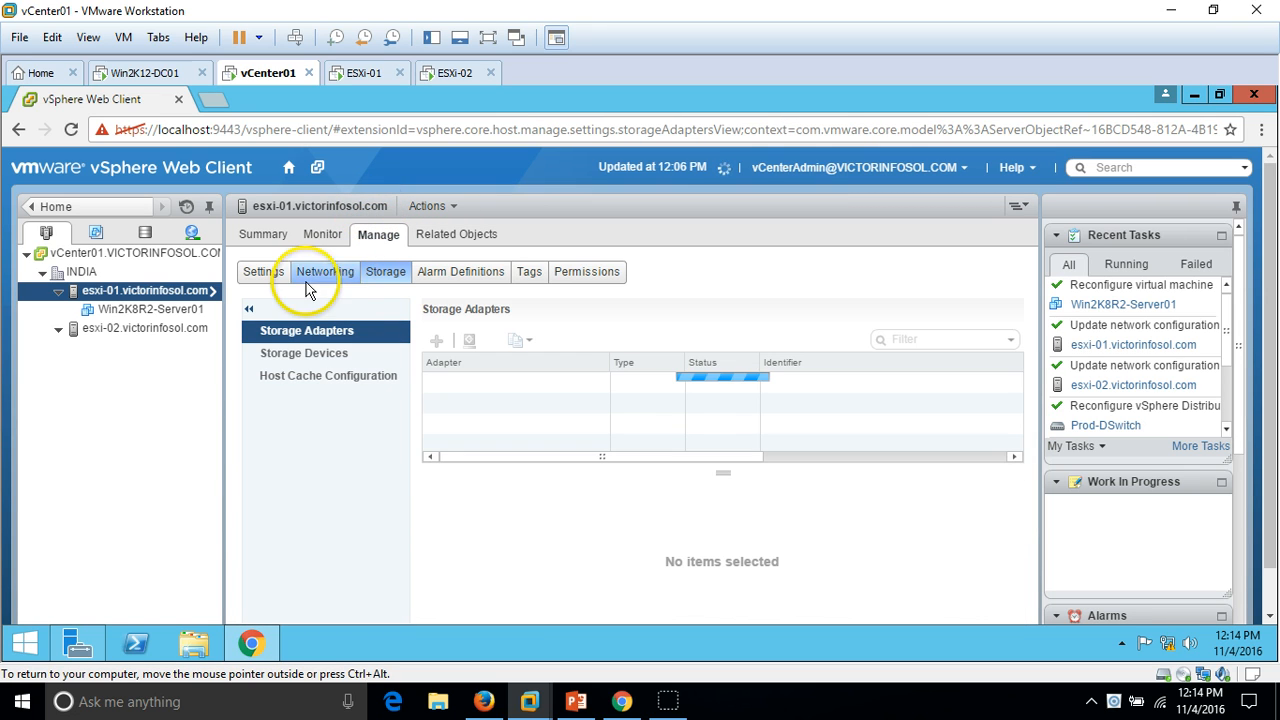
{"action": "left_click", "coordinate": [326, 277]}
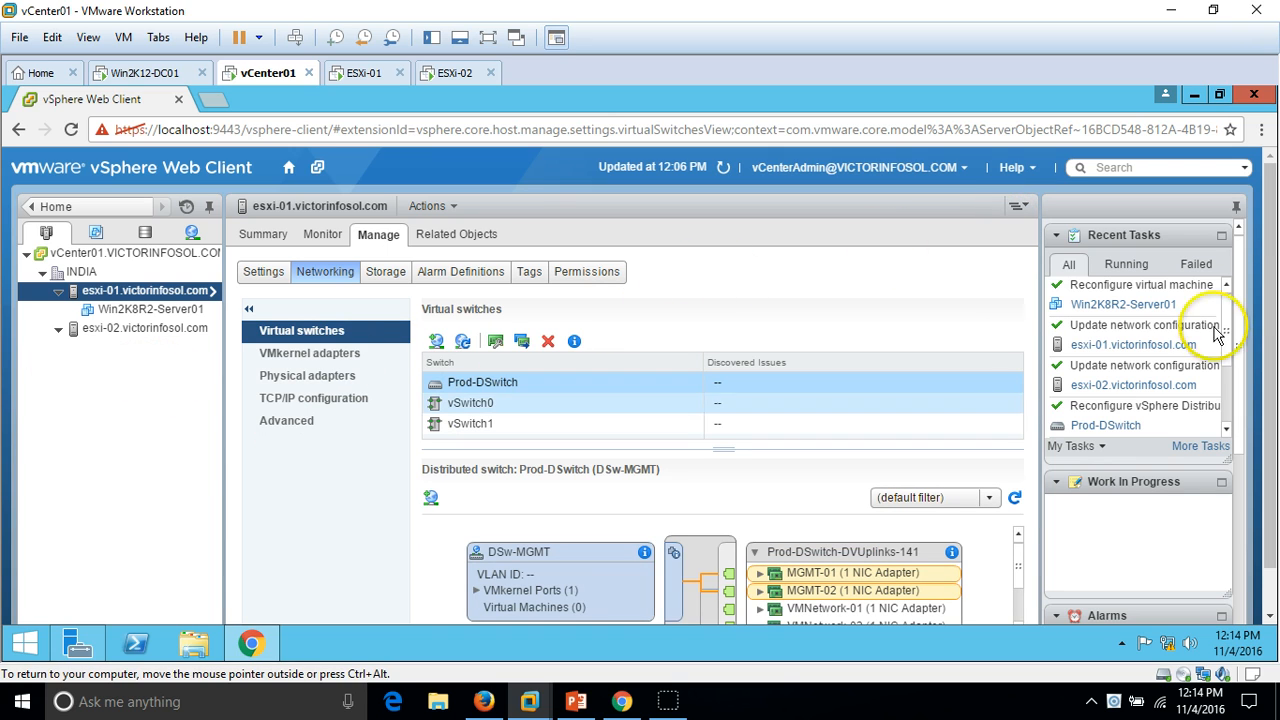
{"action": "scroll", "coordinate": [1272, 378], "scroll_direction": "down", "scroll_amount": 1}
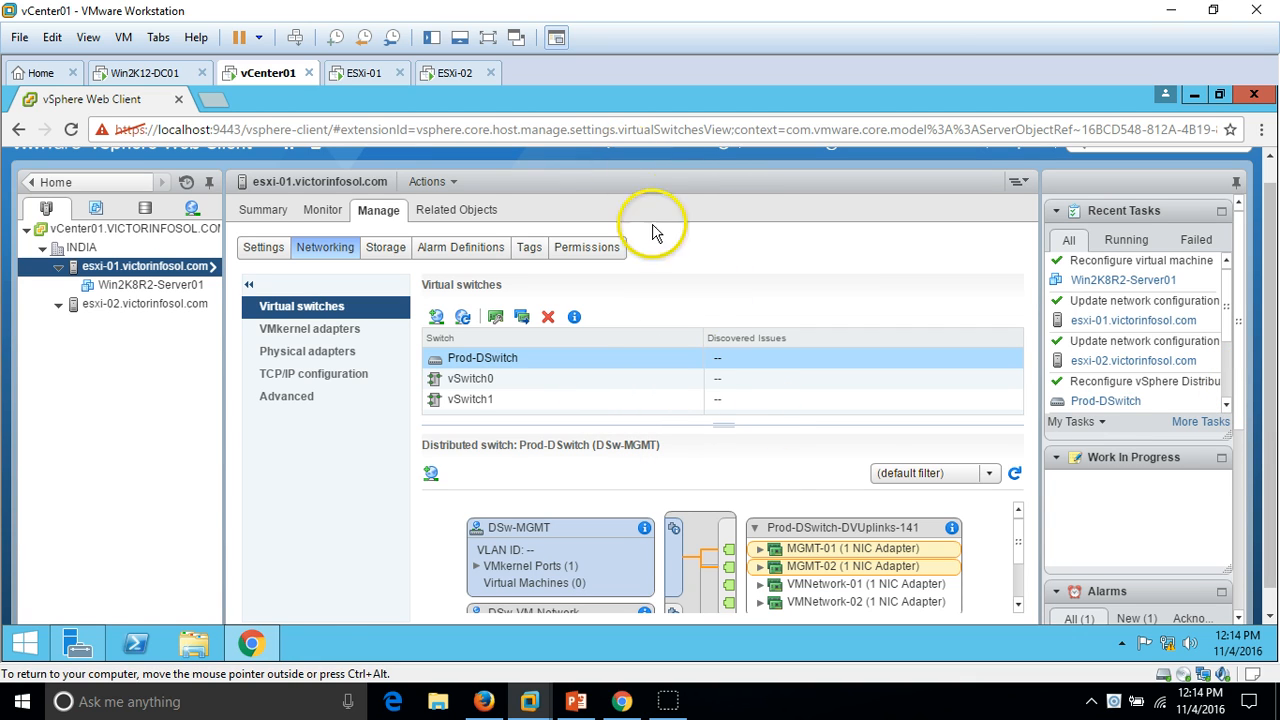
- Examine the Prod-DSwitch topology on esxi-01 and highlight the uplink connections of the DSw-VM-Network port group
{"action": "scroll", "coordinate": [1022, 548], "scroll_direction": "down", "scroll_amount": 2}
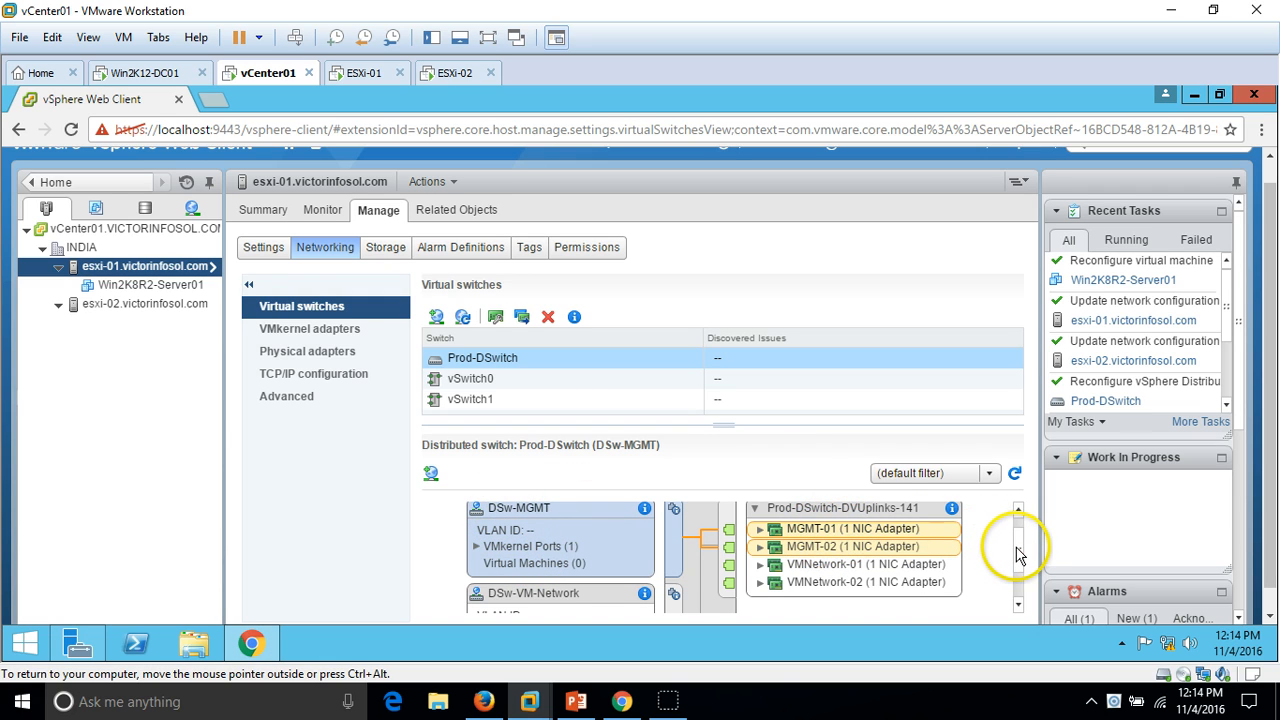
{"action": "scroll", "coordinate": [1018, 558], "scroll_direction": "down", "scroll_amount": 1}
{"action": "left_click_drag", "start_coordinate": [1016, 553], "coordinate": [1016, 573]}
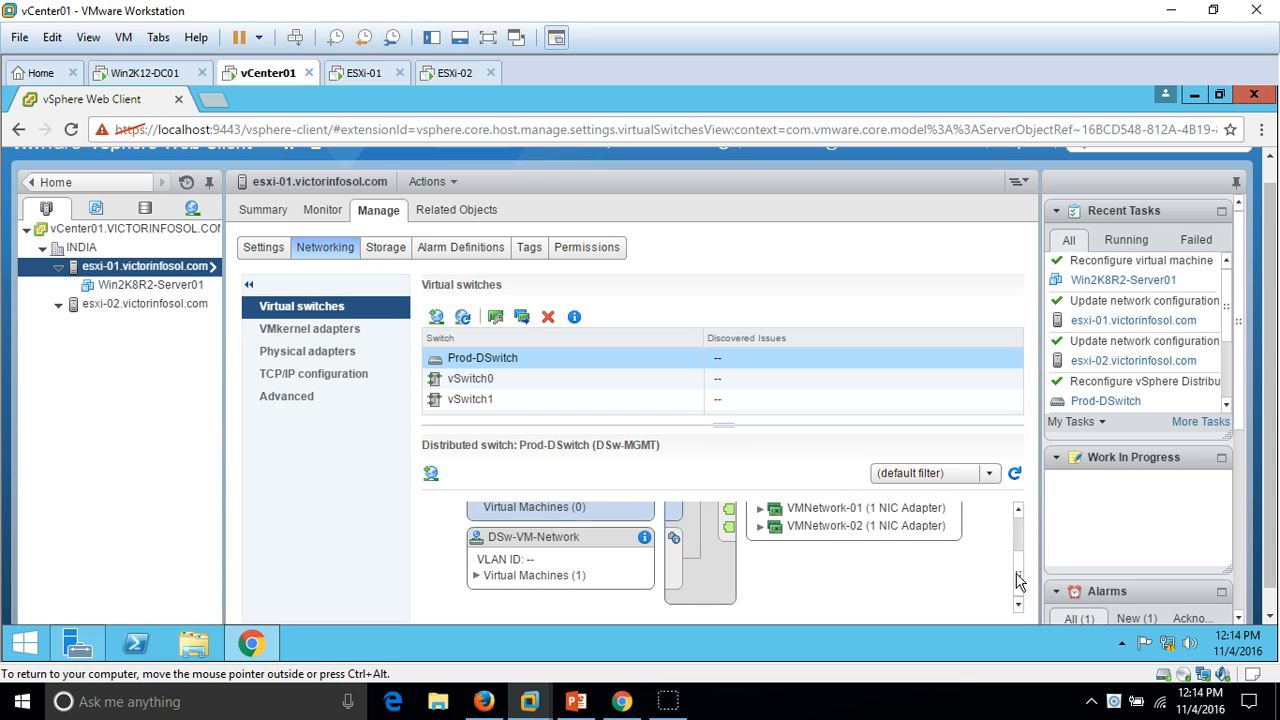
{"action": "left_click_drag", "start_coordinate": [1018, 580], "coordinate": [1014, 551]}
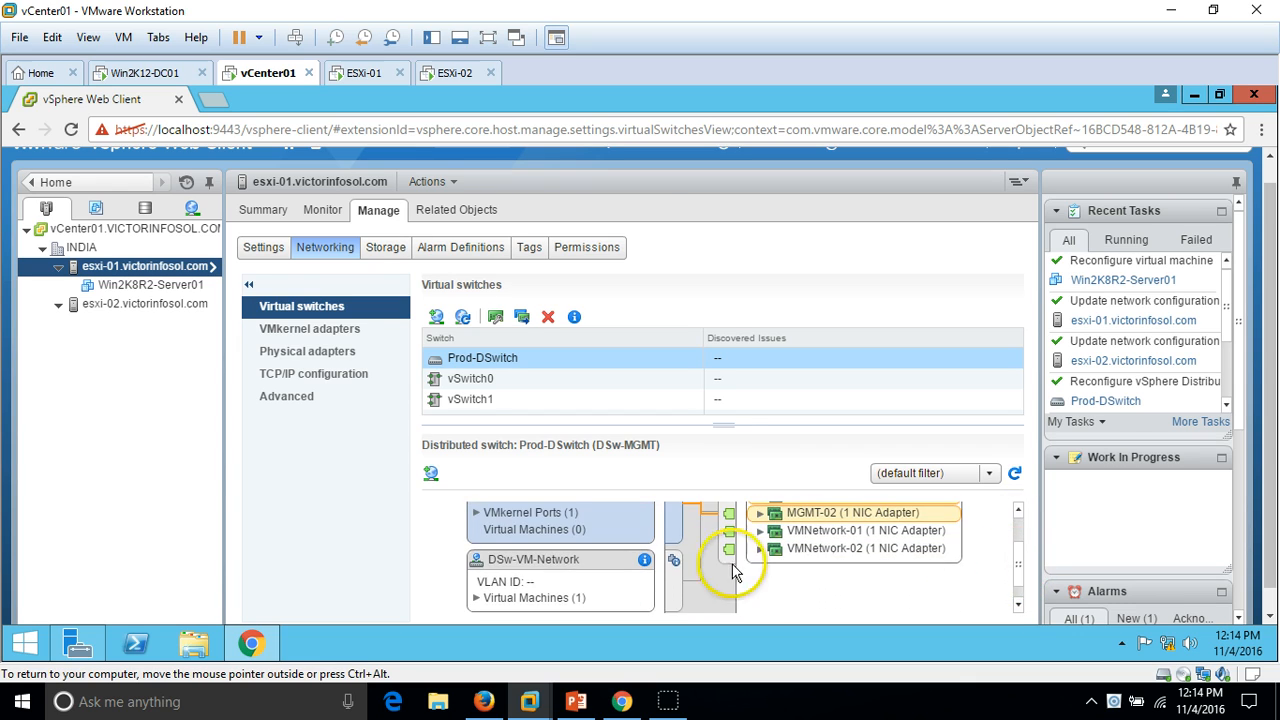
{"action": "left_click", "coordinate": [543, 568]}
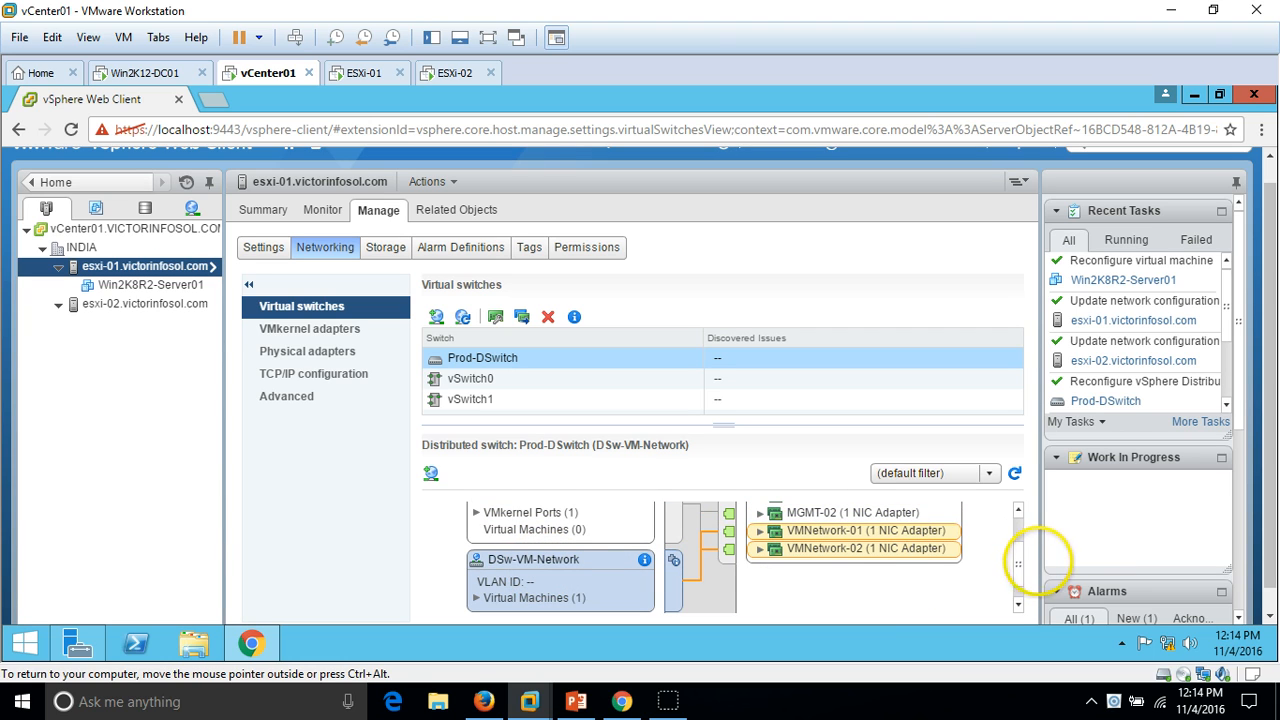
{"action": "left_click_drag", "start_coordinate": [1018, 563], "coordinate": [1011, 514]}
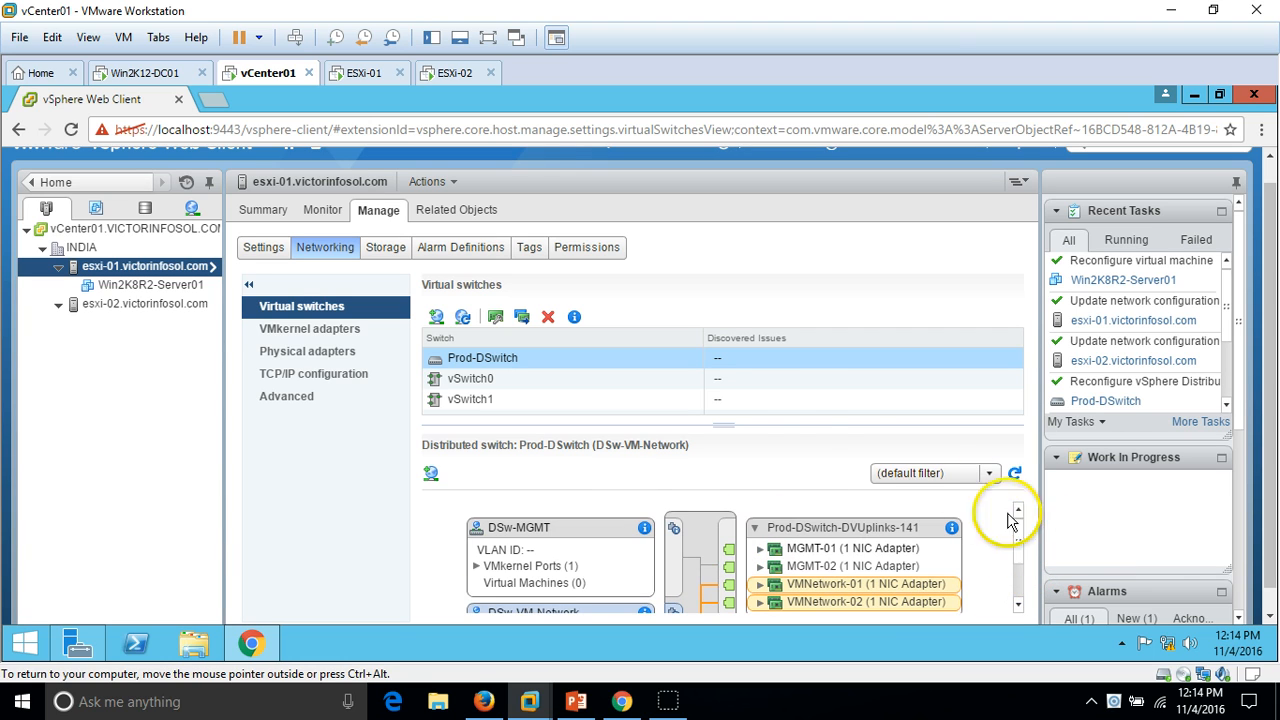
- Examine the topologies of standard switches vSwitch0 and vSwitch1 on esxi-01, and return to Prod-DSwitch
{"action": "left_click", "coordinate": [766, 380]}
{"action": "left_click", "coordinate": [742, 399]}
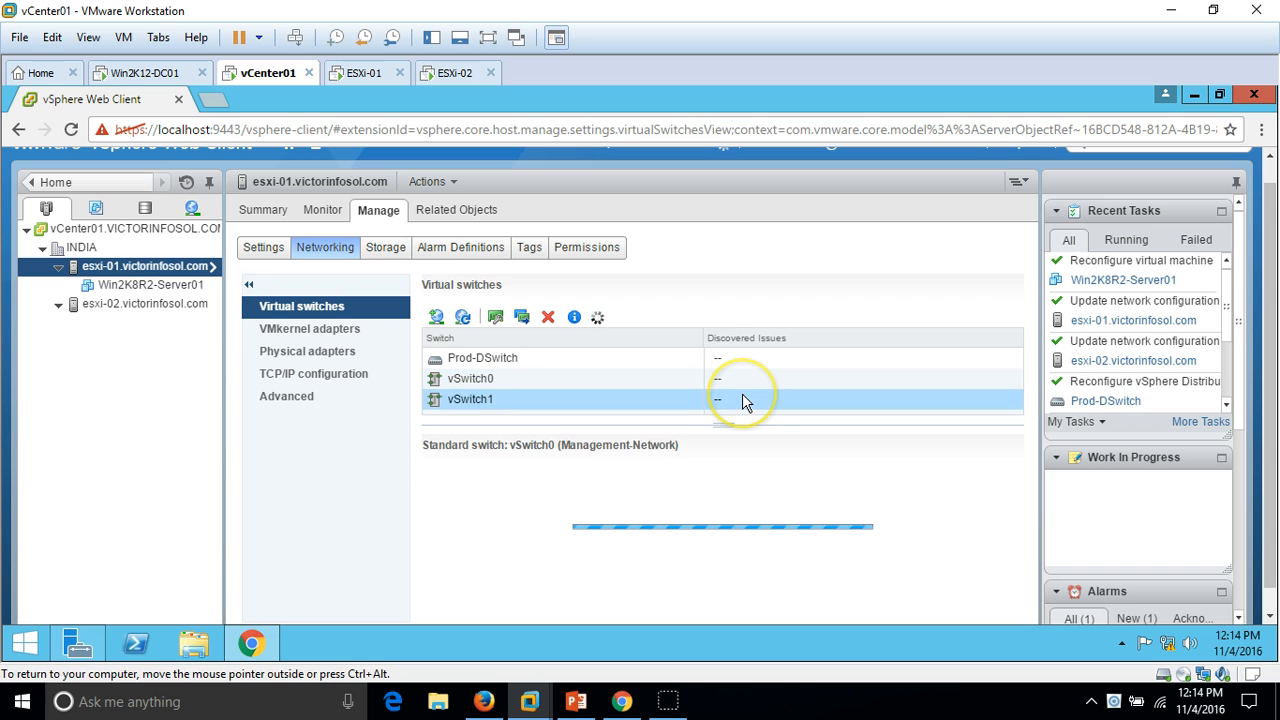
{"action": "left_click", "coordinate": [470, 384]}
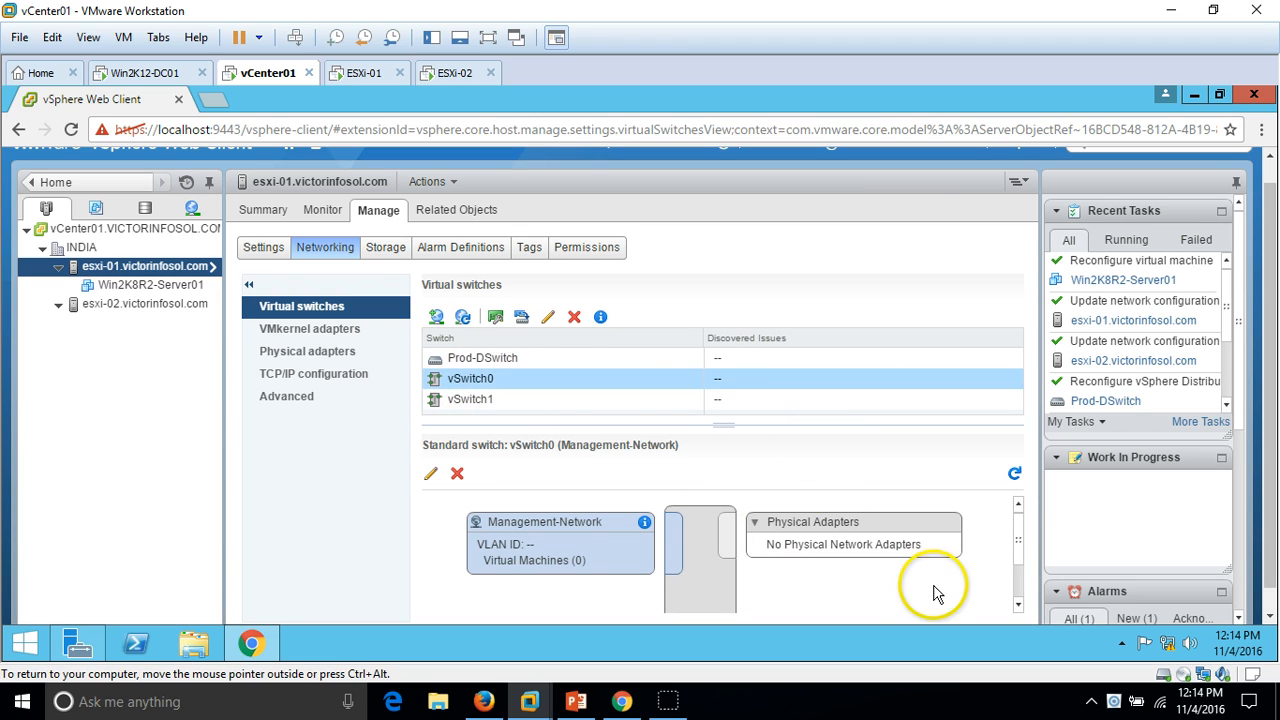
{"action": "left_click", "coordinate": [787, 408]}
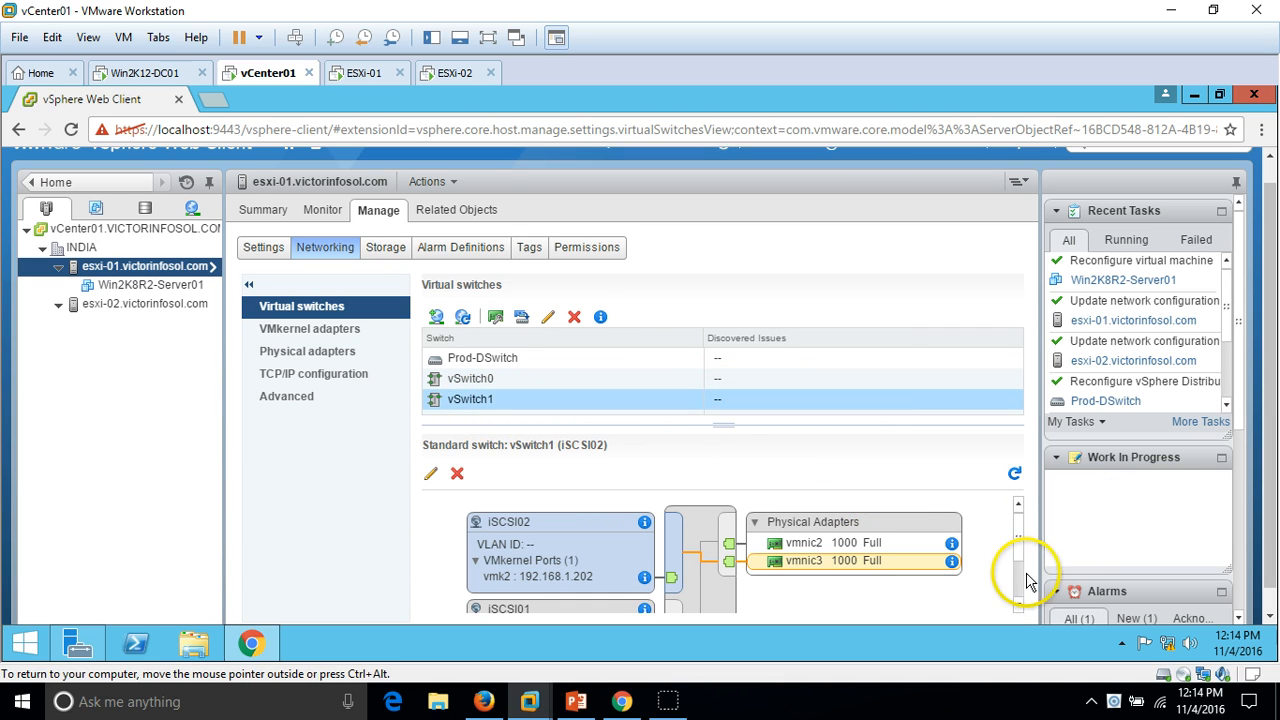
{"action": "mouse_move", "coordinate": [1018, 541]}
{"action": "left_mouse_down"}
{"action": "mouse_move", "coordinate": [1020, 568]}
{"action": "mouse_move", "coordinate": [1020, 520]}
{"action": "left_mouse_up"}
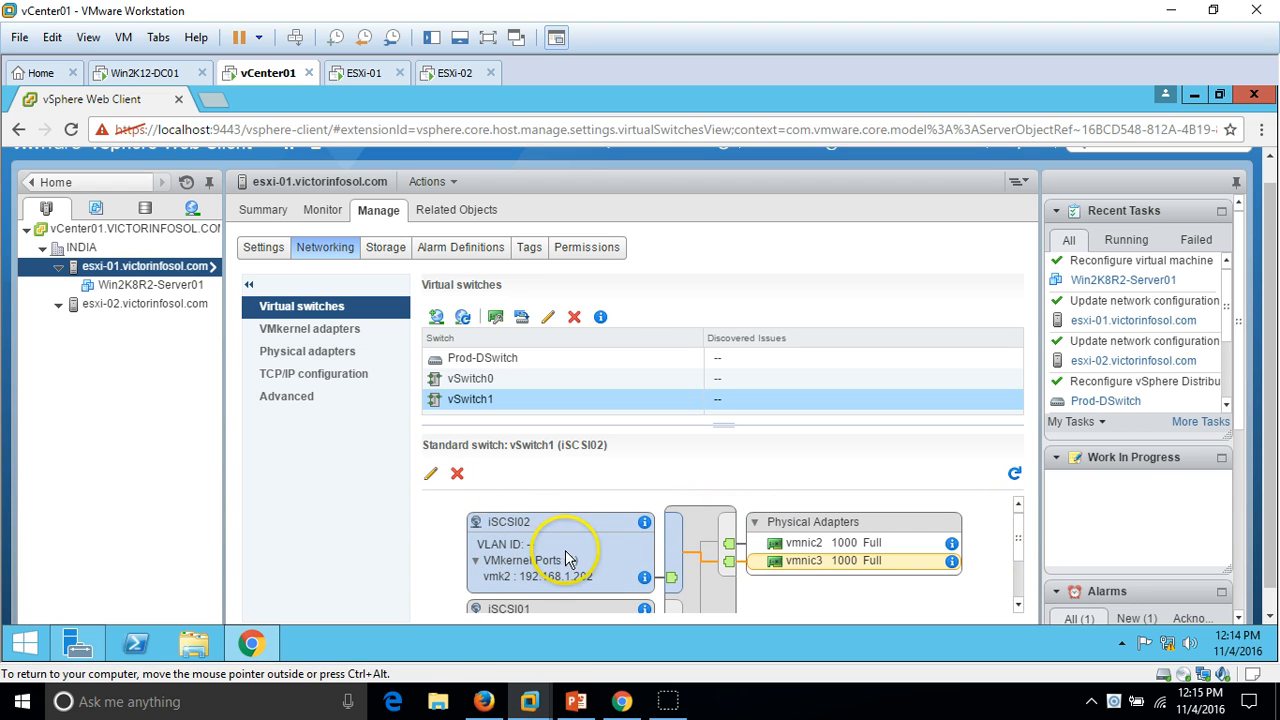
{"action": "left_click", "coordinate": [577, 362]}
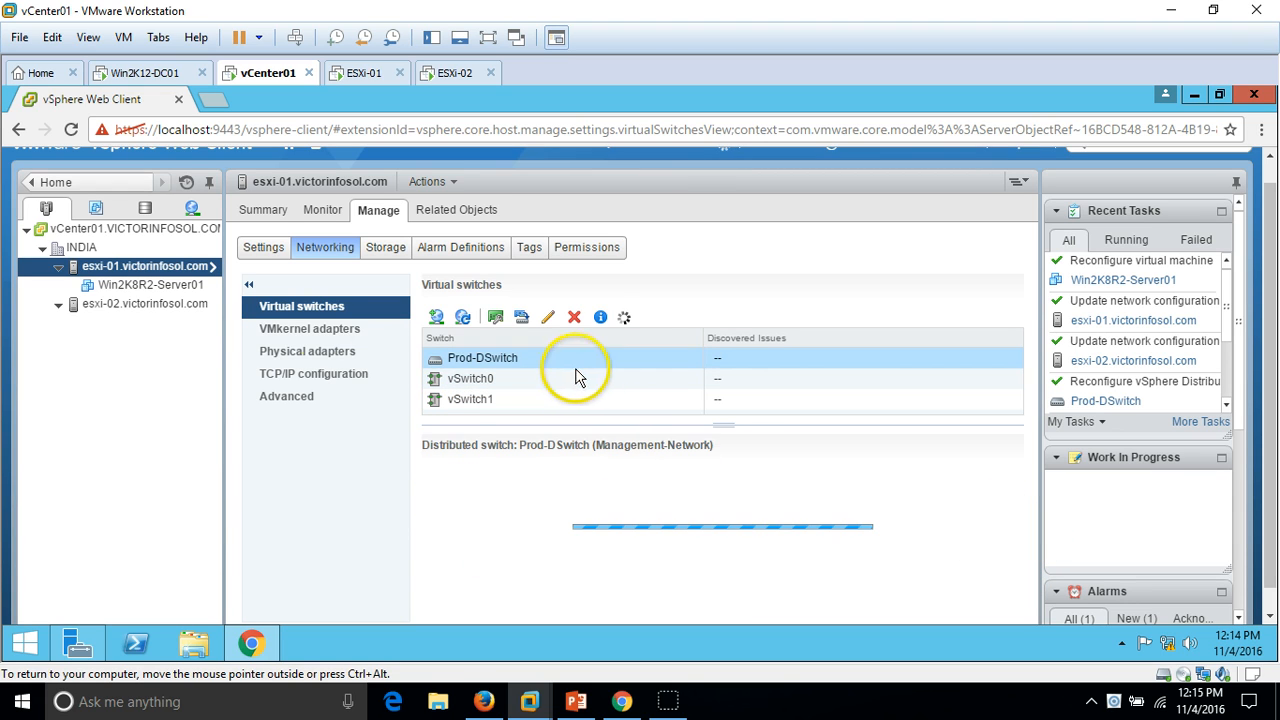
- Open the virtual machine Win2K8R2-Server01 and dismiss its Getting Started page
{"action": "left_click", "coordinate": [170, 288]}
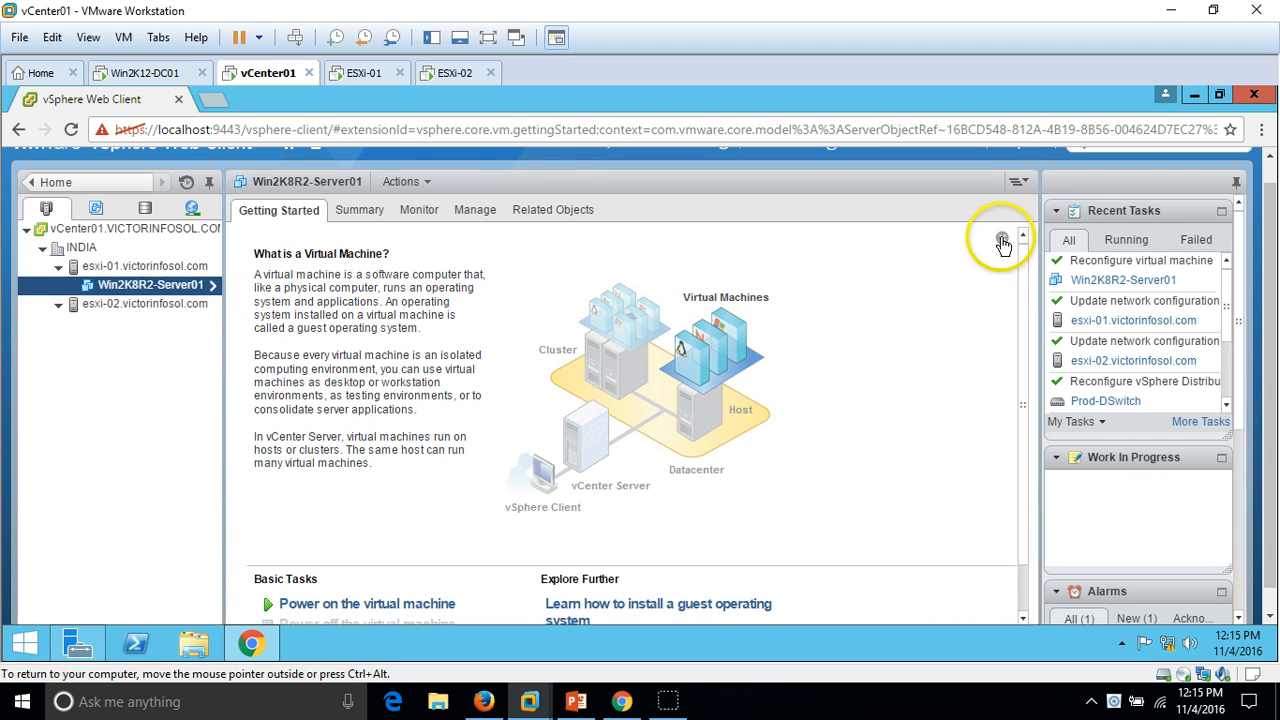
{"action": "left_click", "coordinate": [1001, 238]}
{"action": "left_click", "coordinate": [590, 477]}
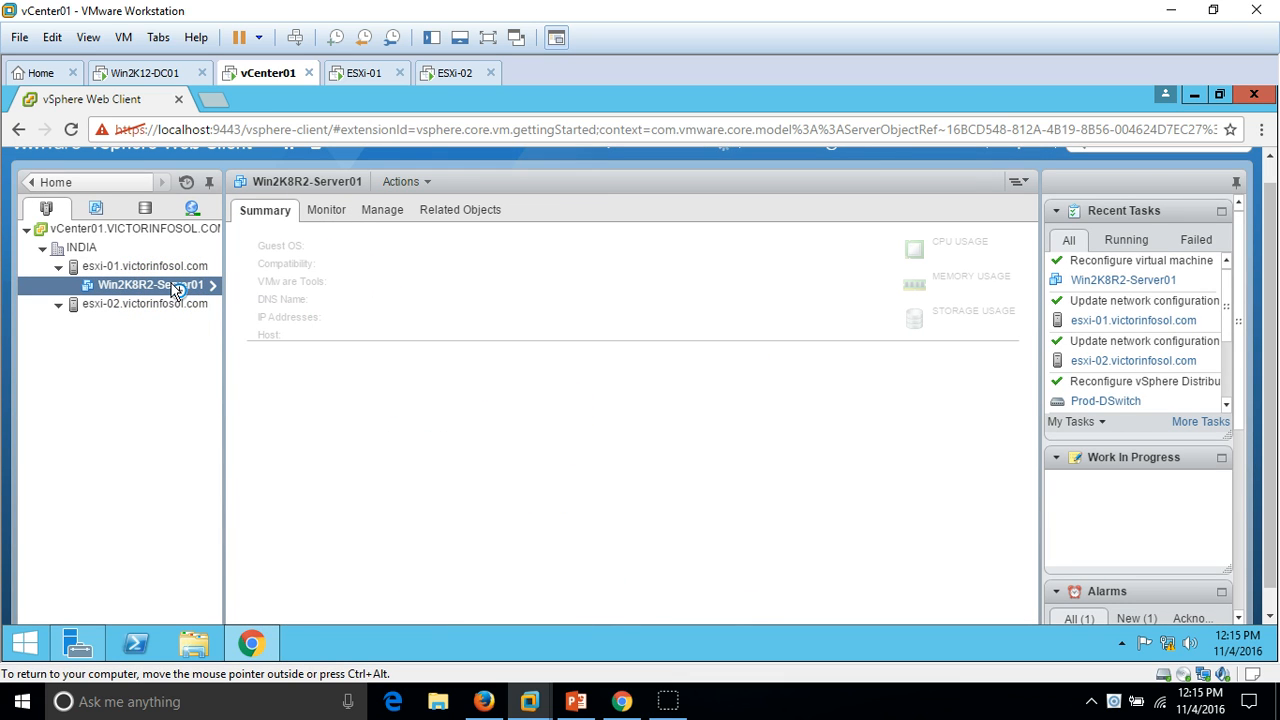
- Check which network is assigned to Network adapter 1 in Win2K8R2-Server01's settings, and cancel without changes
{"action": "right_click", "coordinate": [175, 285]}
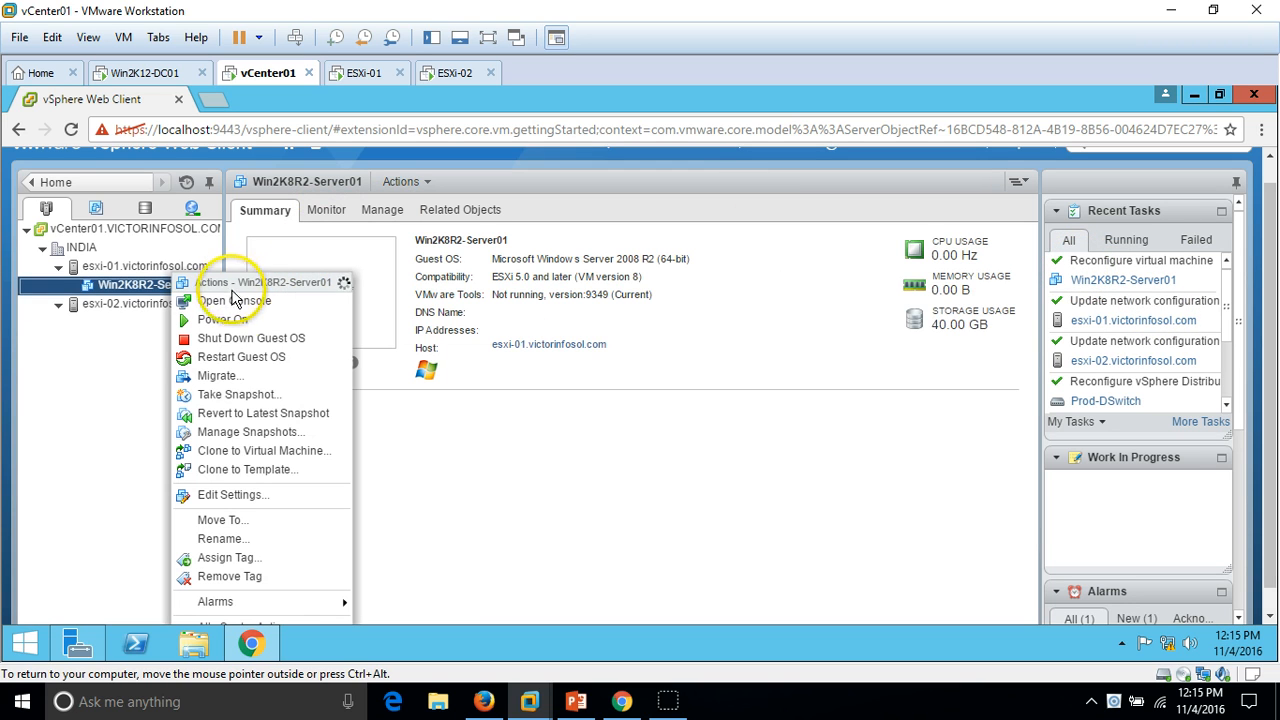
{"action": "left_click", "coordinate": [257, 493]}
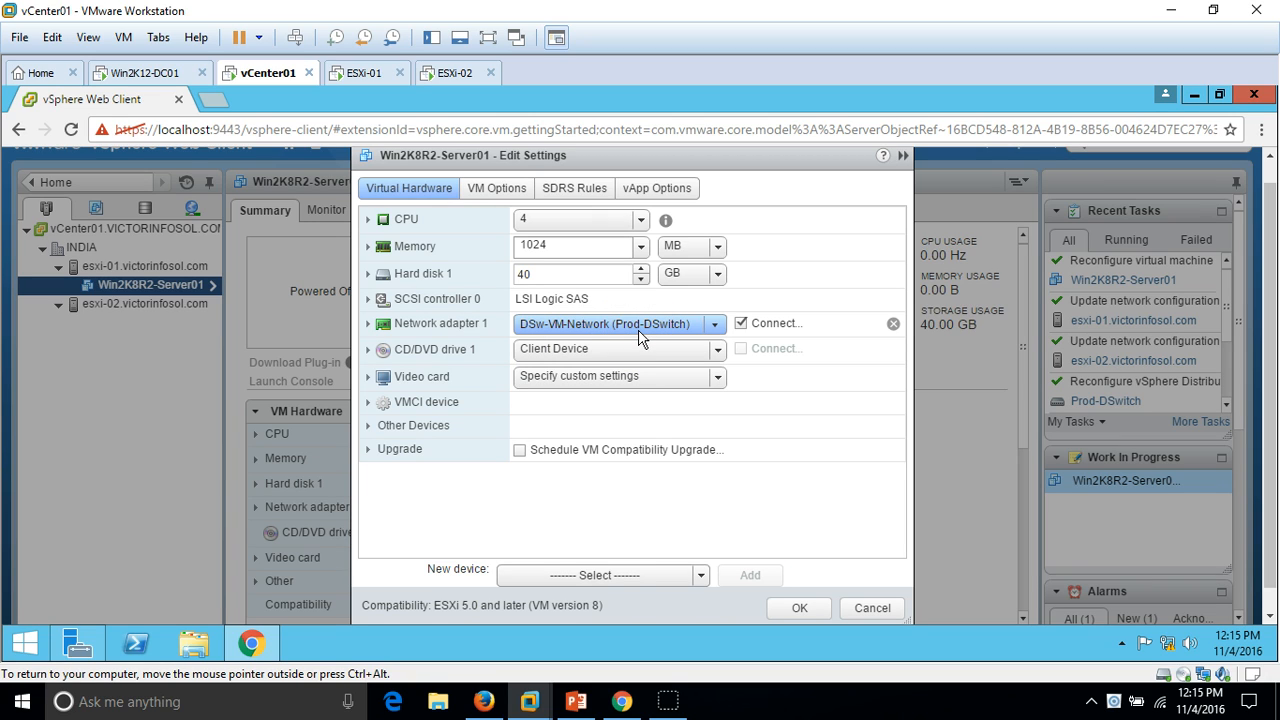
{"action": "left_click", "coordinate": [872, 607]}
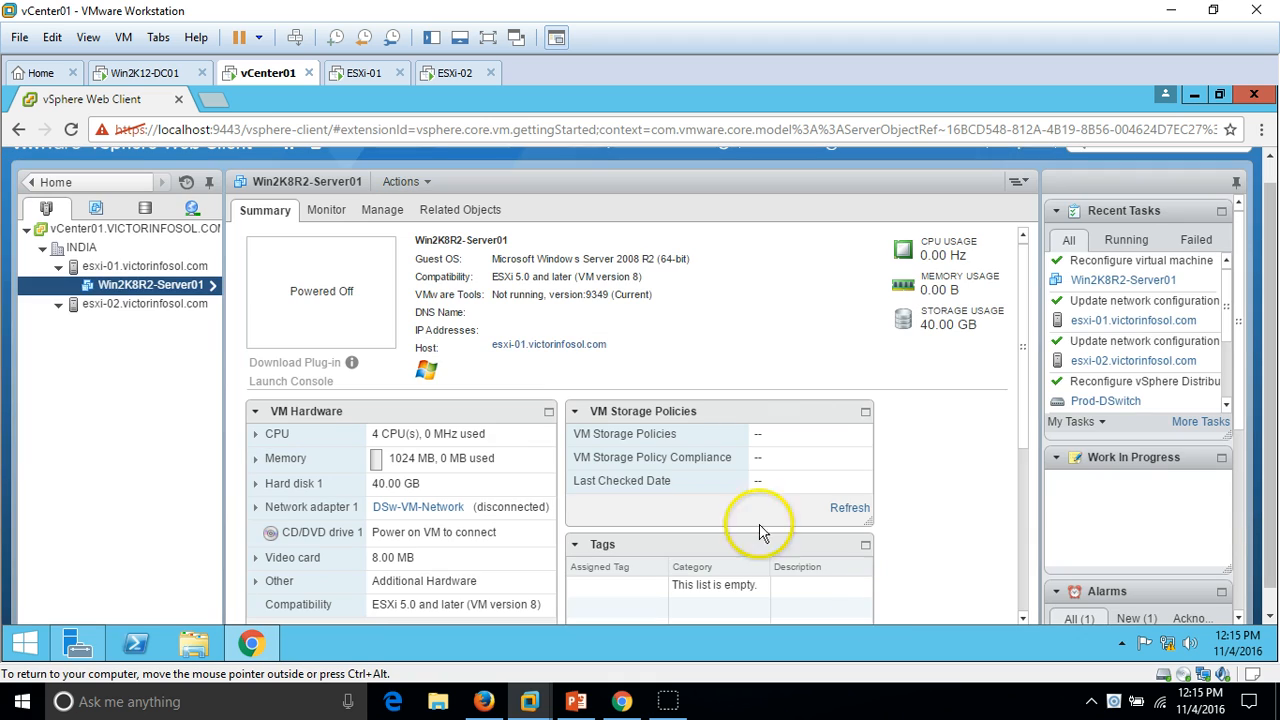
- Examine the Prod-DSwitch, vSwitch0 and vSwitch1 topologies on host esxi-02
{"action": "left_click", "coordinate": [169, 304]}
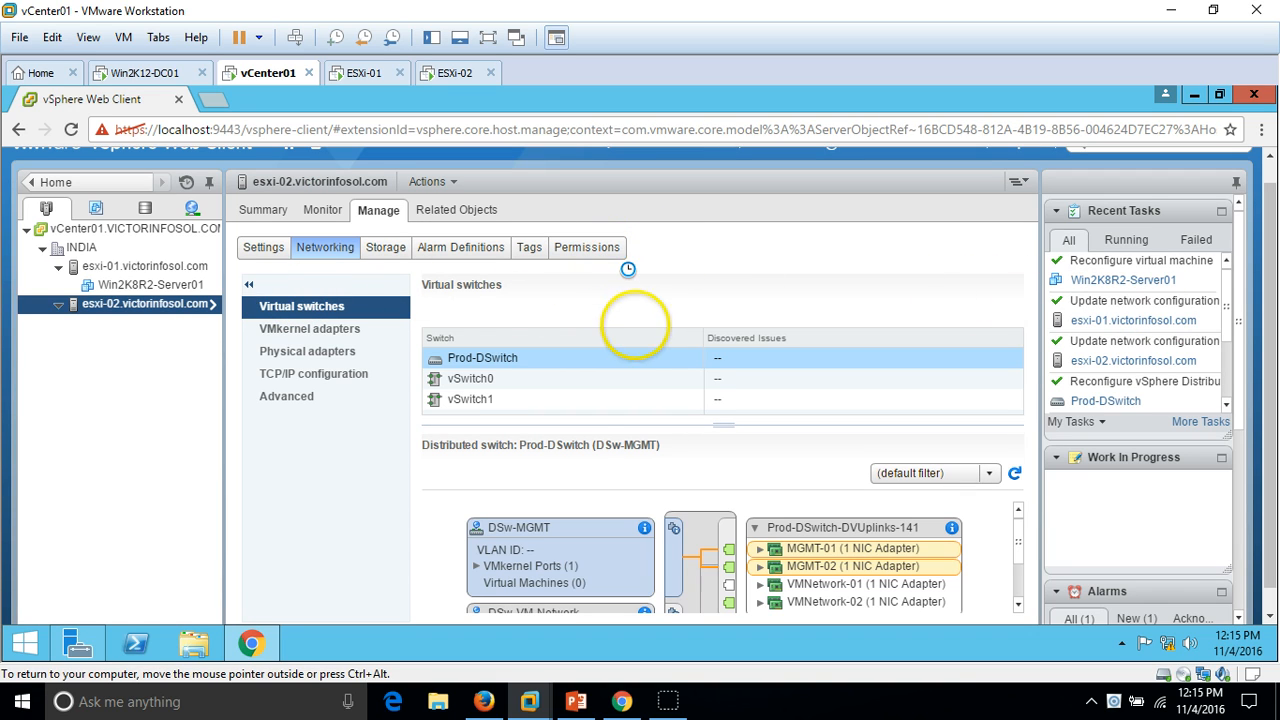
{"action": "left_click", "coordinate": [652, 382]}
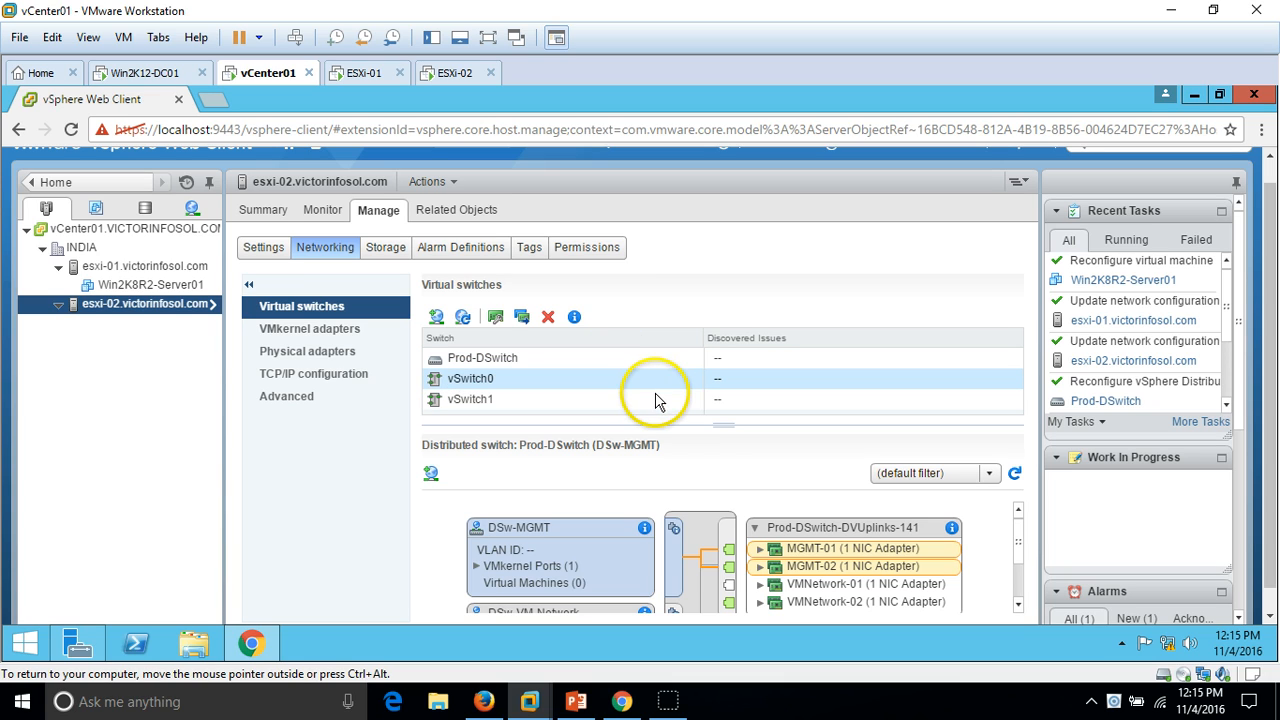
{"action": "left_click", "coordinate": [654, 404]}
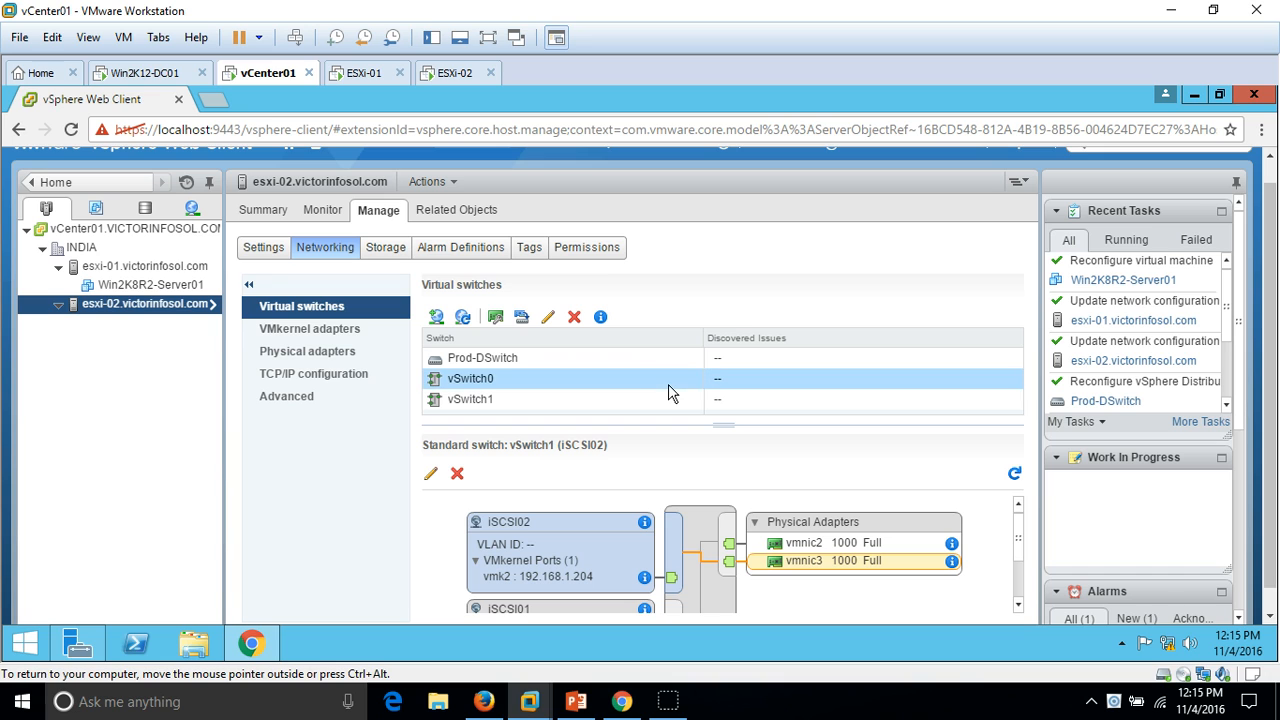
{"action": "left_click", "coordinate": [668, 382]}
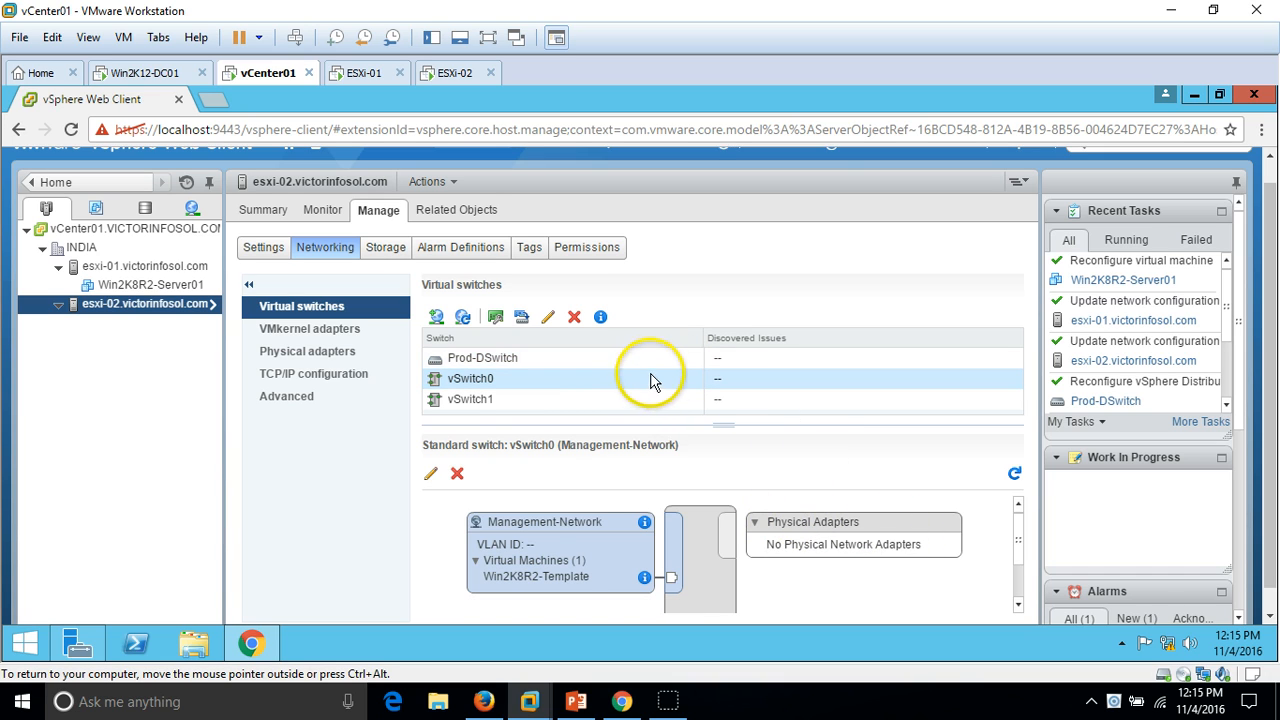
{"action": "left_click", "coordinate": [652, 360]}
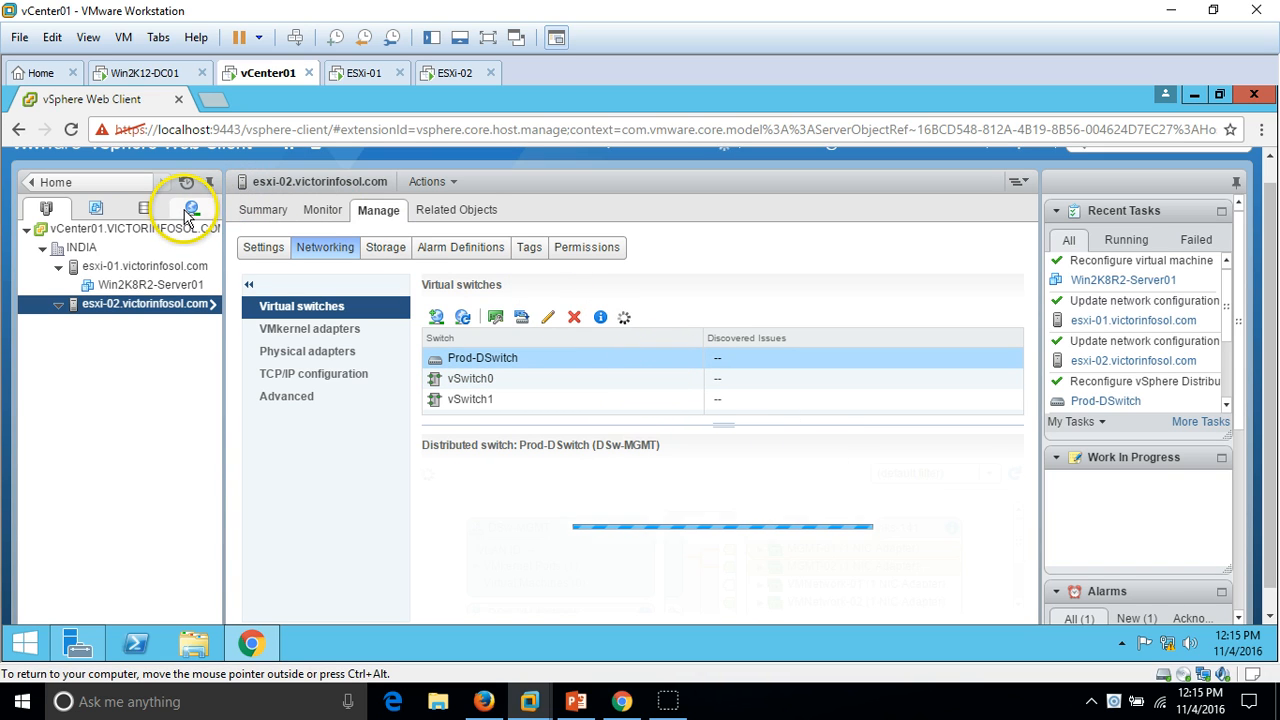
- Review the summary of Prod-DSwitch in the networking inventory, covering port usage, switch details, supported features and version
{"action": "left_click", "coordinate": [192, 209]}
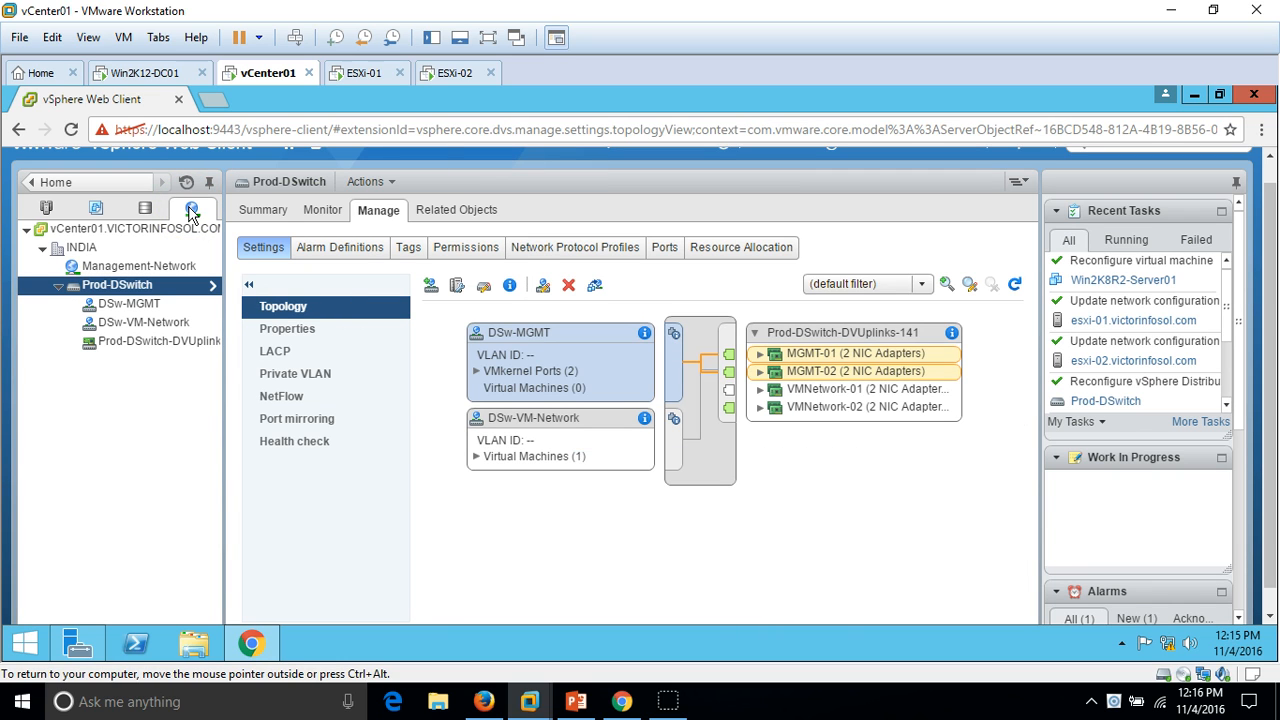
{"action": "left_click", "coordinate": [272, 215]}
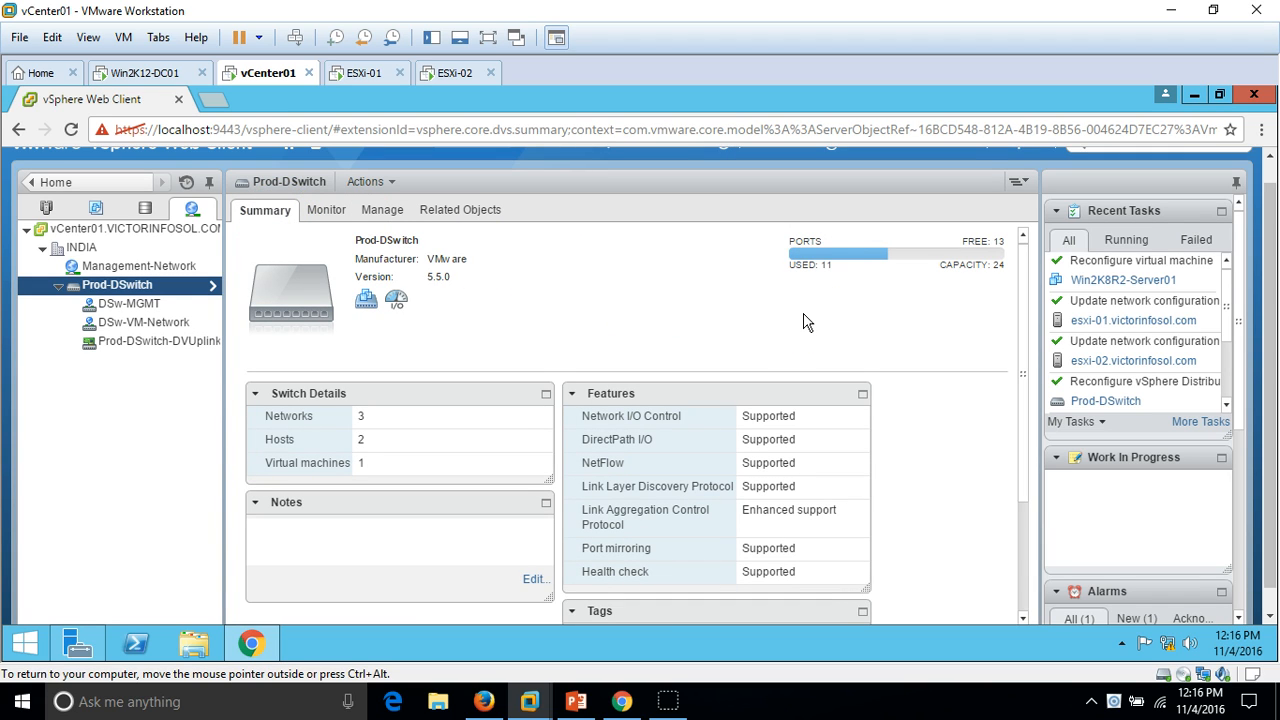
{"action": "left_click", "coordinate": [901, 295]}
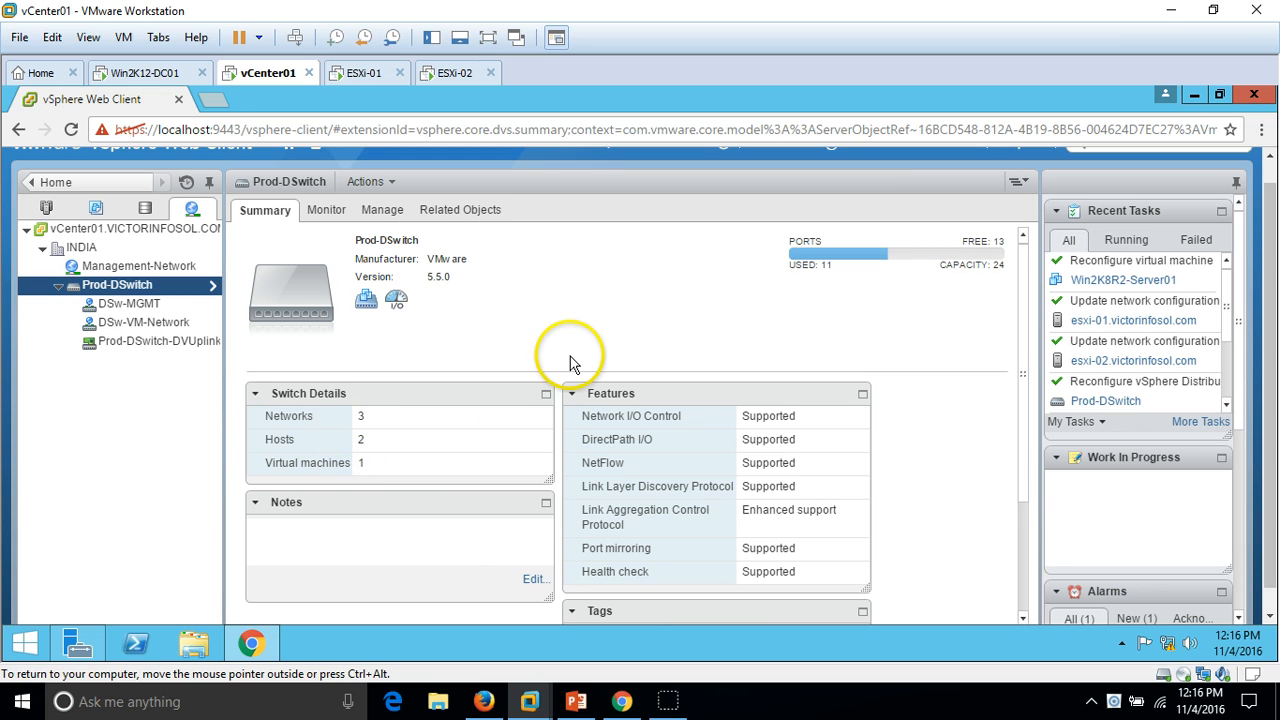
{"action": "scroll", "coordinate": [562, 395], "scroll_direction": "down", "scroll_amount": 1}
{"action": "scroll", "coordinate": [548, 435], "scroll_direction": "down", "scroll_amount": 1}
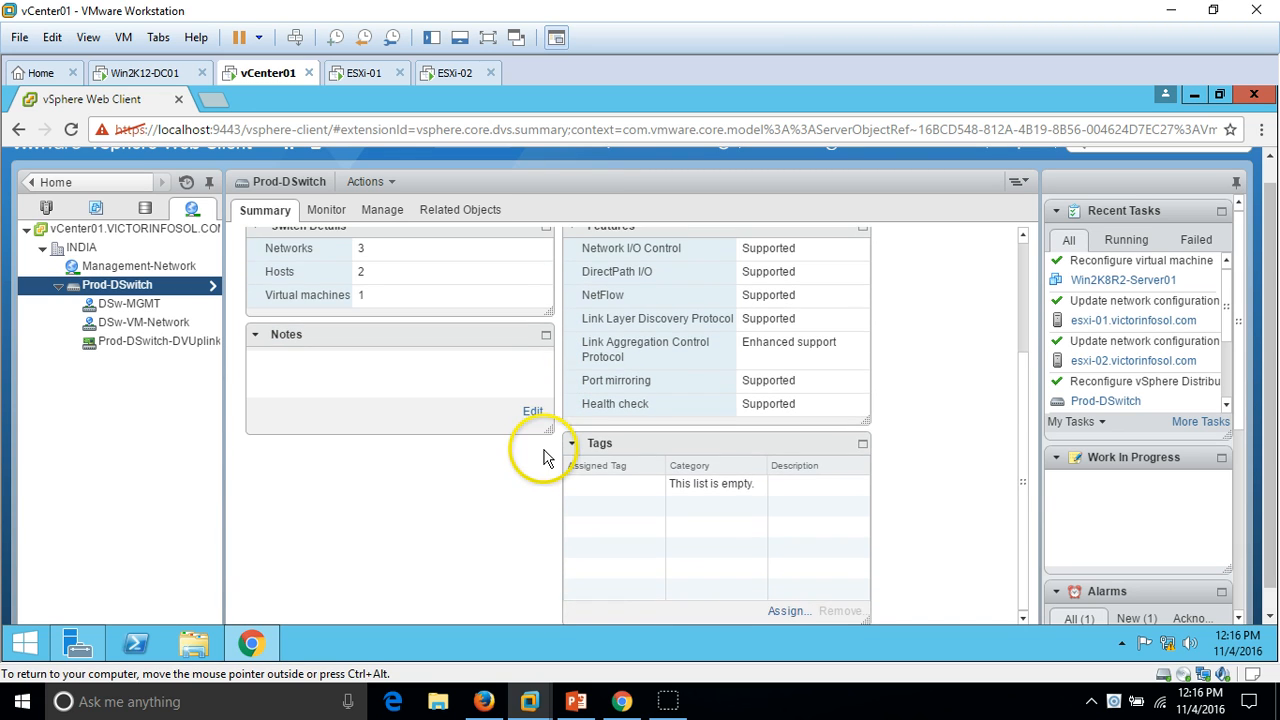
{"action": "scroll", "coordinate": [537, 452], "scroll_direction": "up", "scroll_amount": 1}
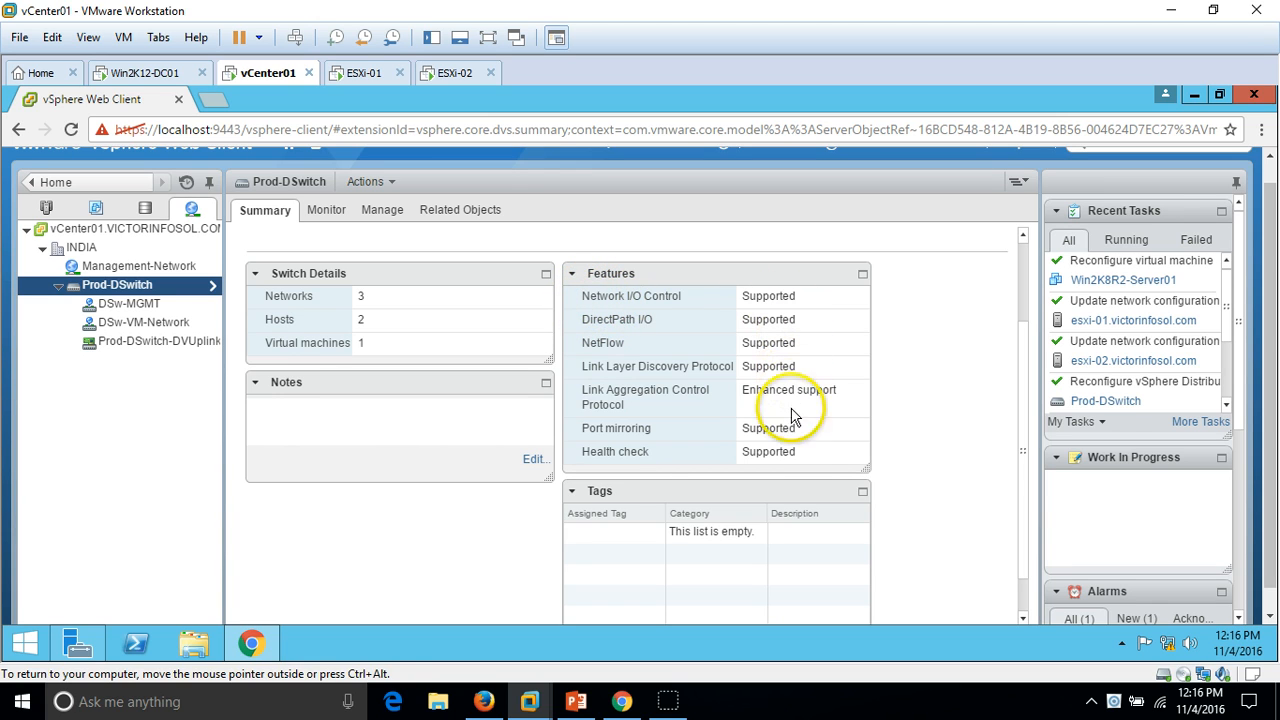
{"action": "scroll", "coordinate": [835, 472], "scroll_direction": "up", "scroll_amount": 1}
{"action": "scroll", "coordinate": [835, 471], "scroll_direction": "up", "scroll_amount": 2}
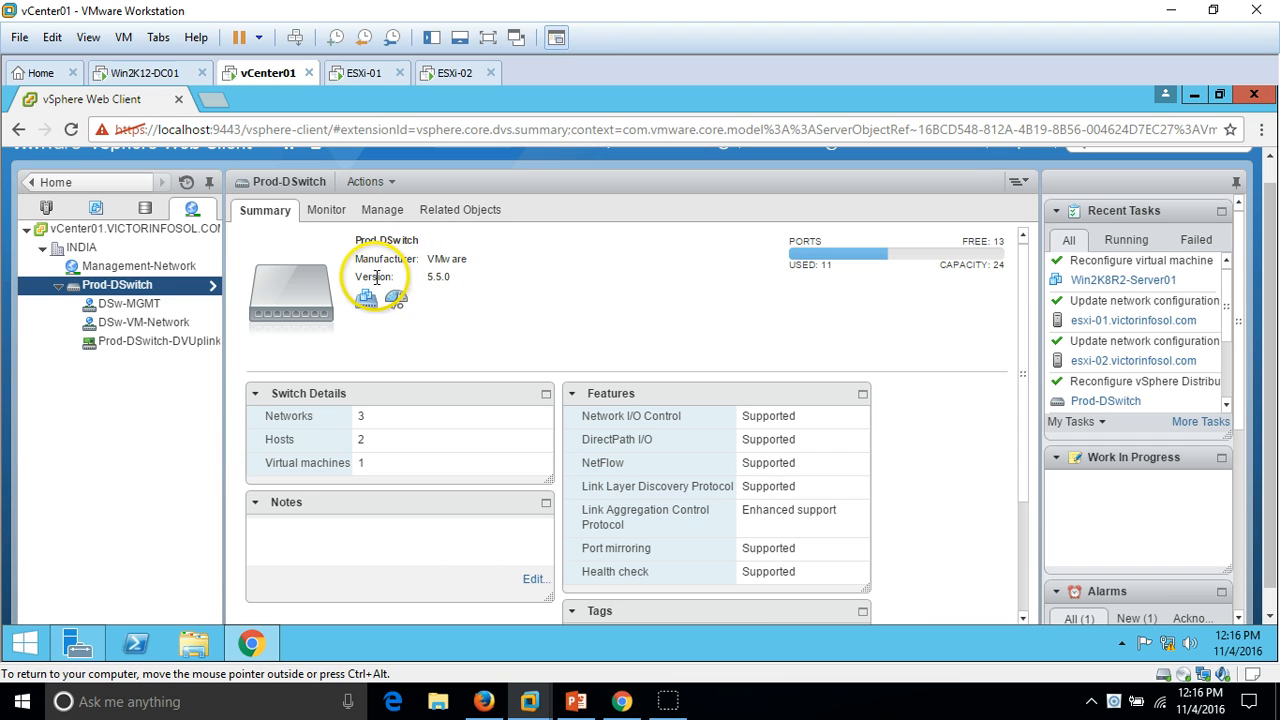
{"action": "double_click", "coordinate": [447, 278]}
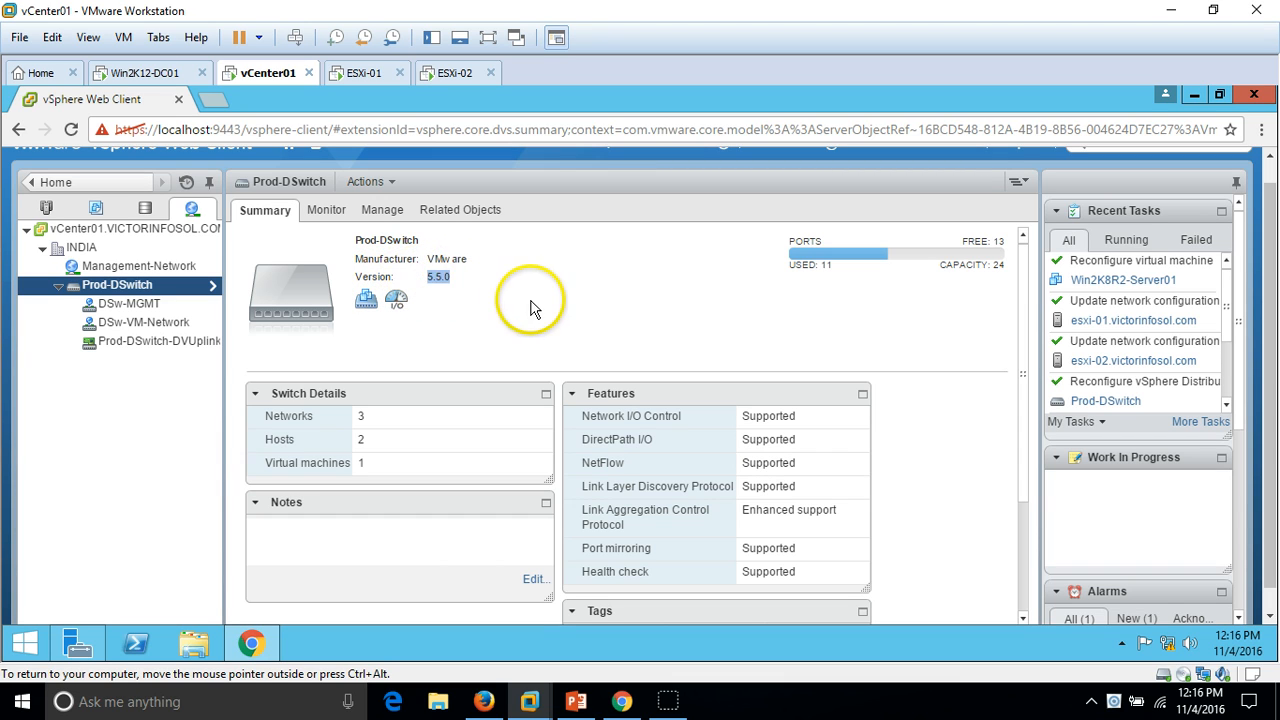
- Look through the monitoring issues and topology of Prod-DSwitch, and return to its summary
{"action": "left_click", "coordinate": [330, 212]}
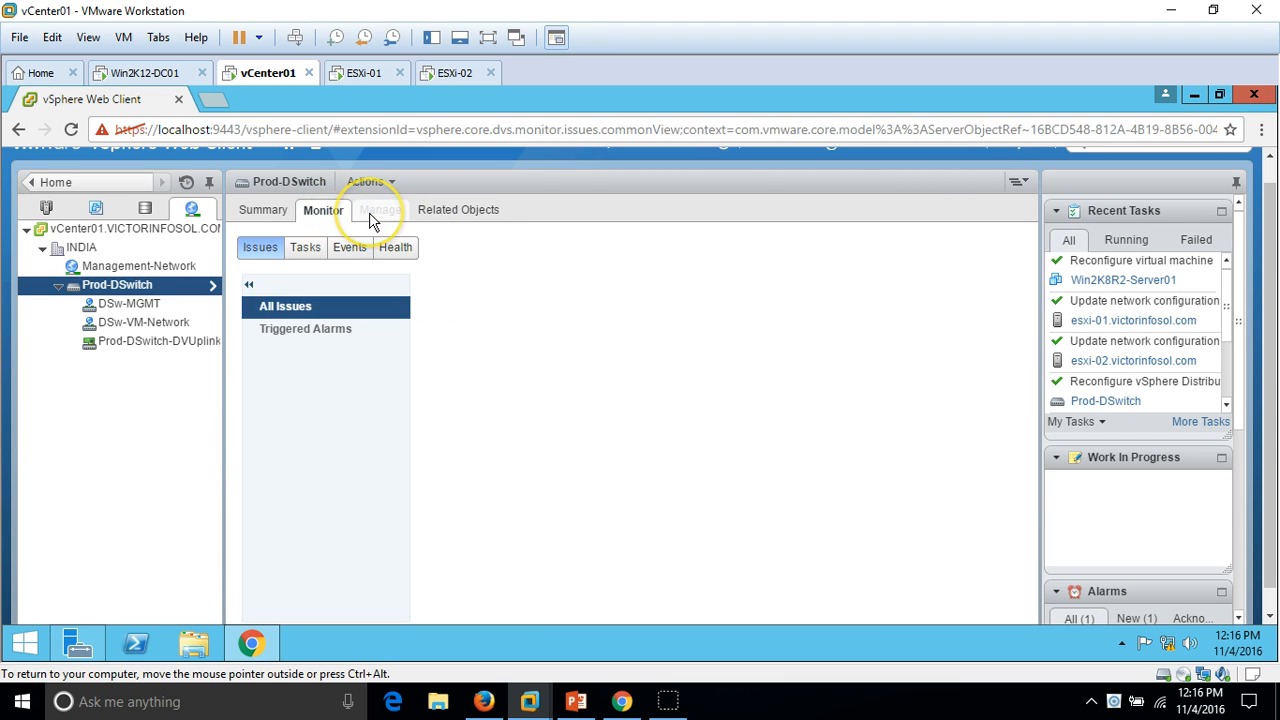
{"action": "left_click", "coordinate": [372, 215]}
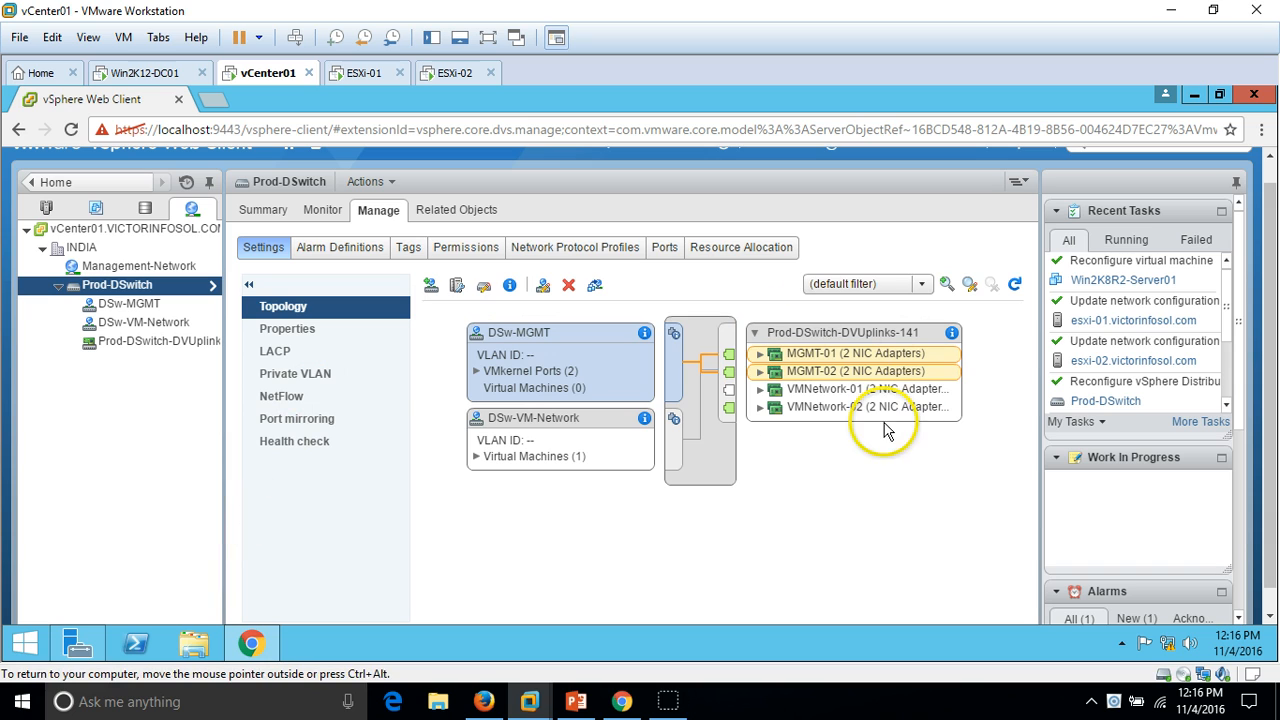
{"action": "left_click", "coordinate": [104, 310]}
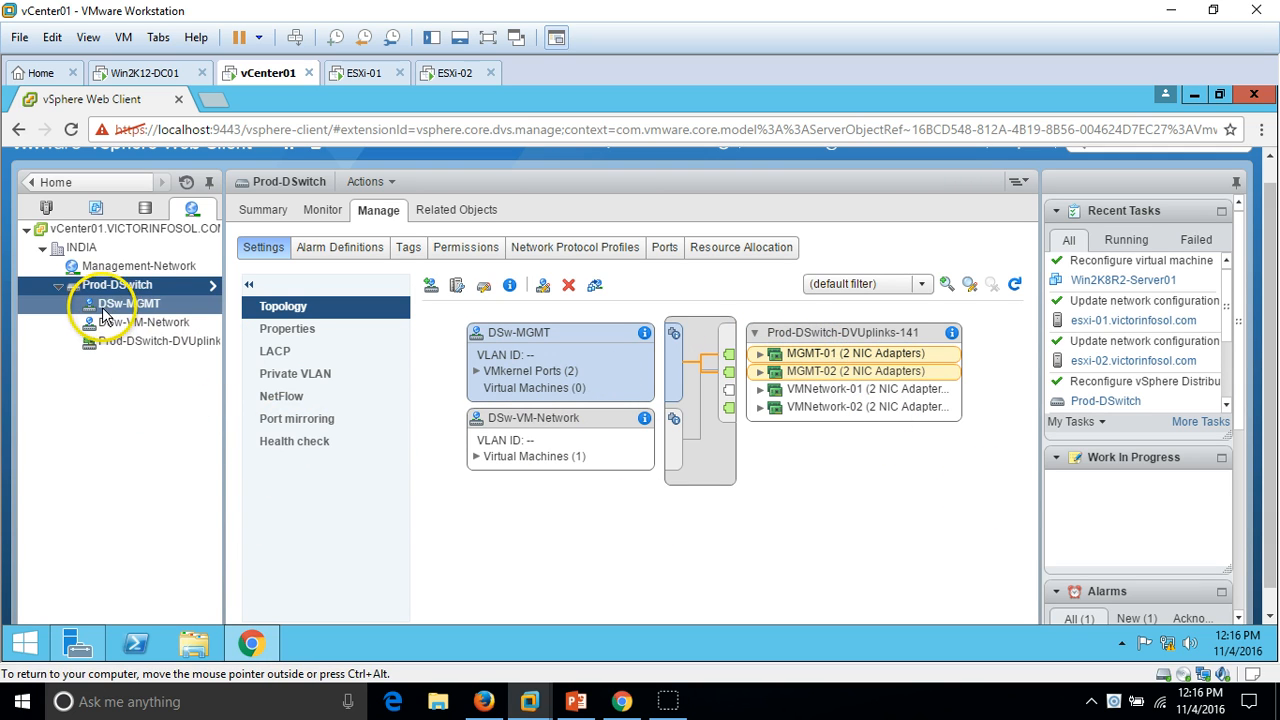
{"action": "left_click", "coordinate": [262, 211]}
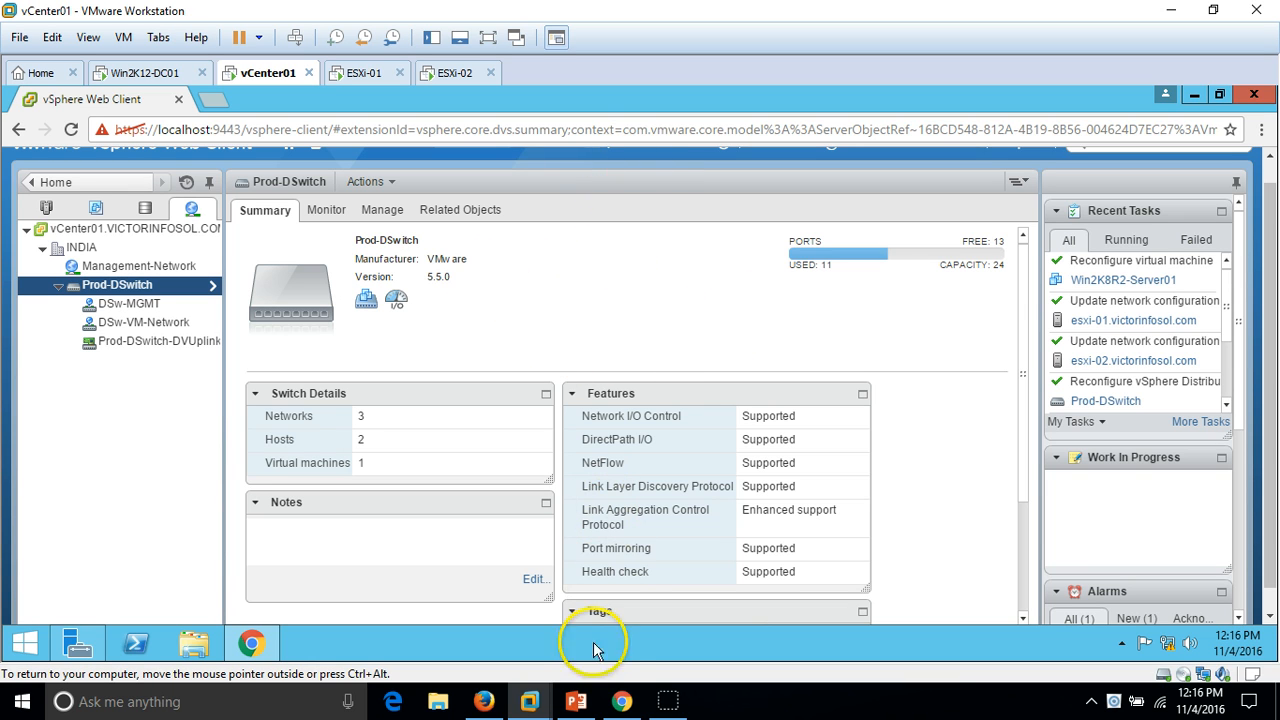
- Switch to the PowerPoint slide show and advance to the closing slide
{"action": "left_click", "coordinate": [576, 701]}
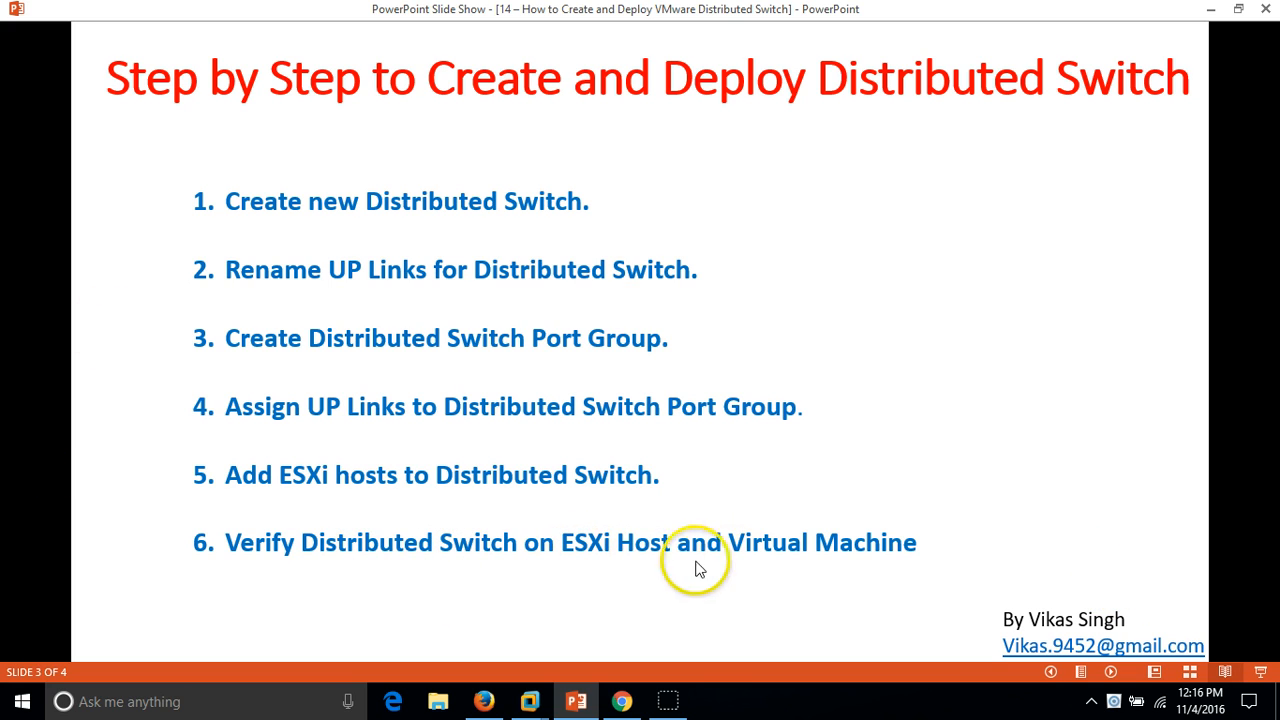
{"action": "left_click", "coordinate": [1113, 673]}
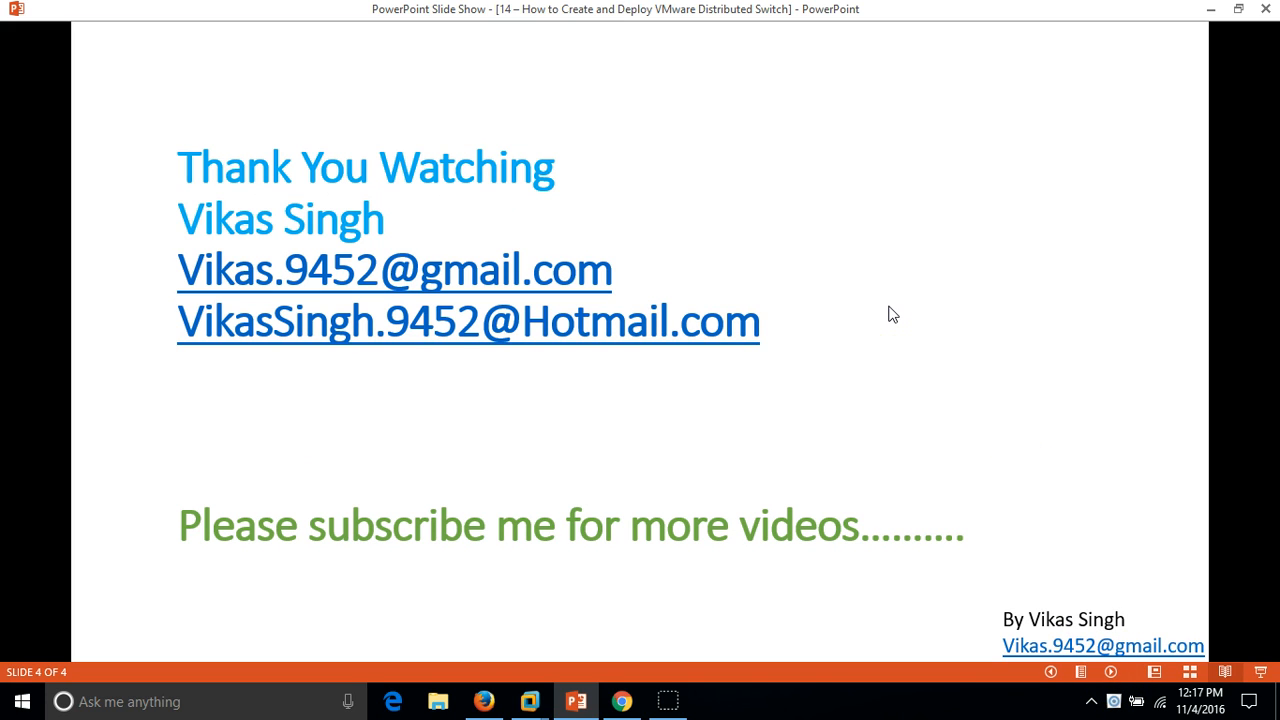